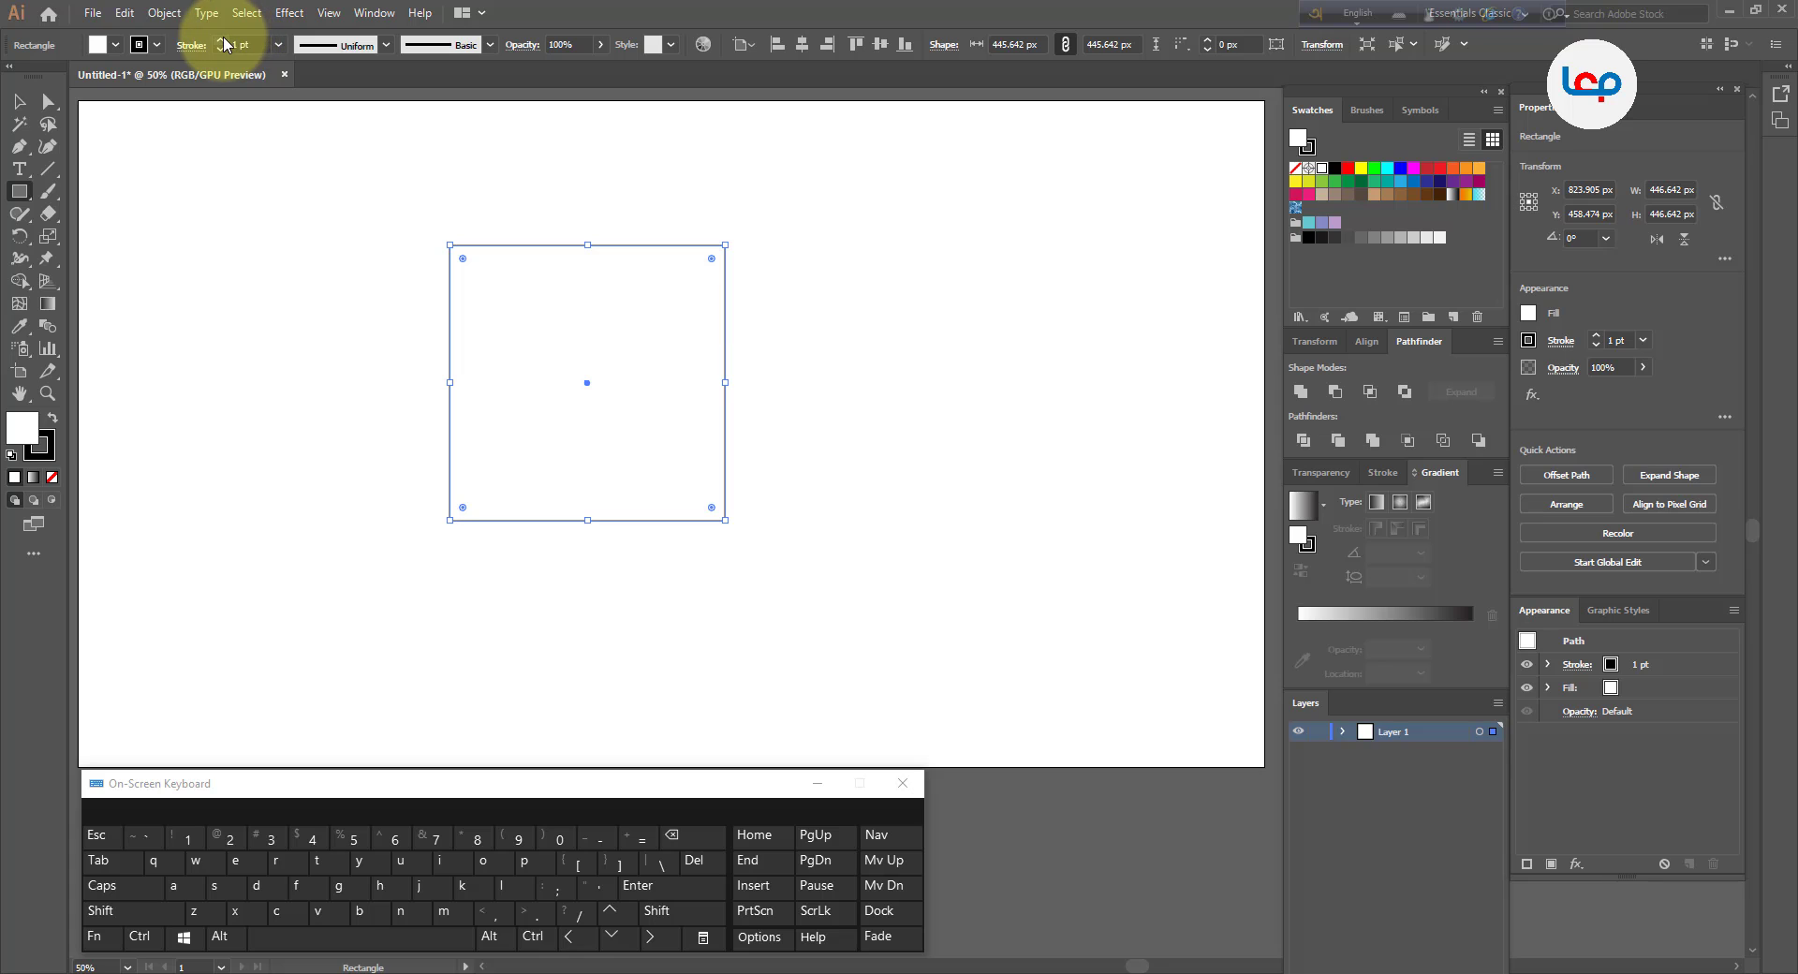
# Set the square's stroke weight to 100 pt
pyautogui.moveTo(222, 40); pyautogui.dragTo(223, 43)
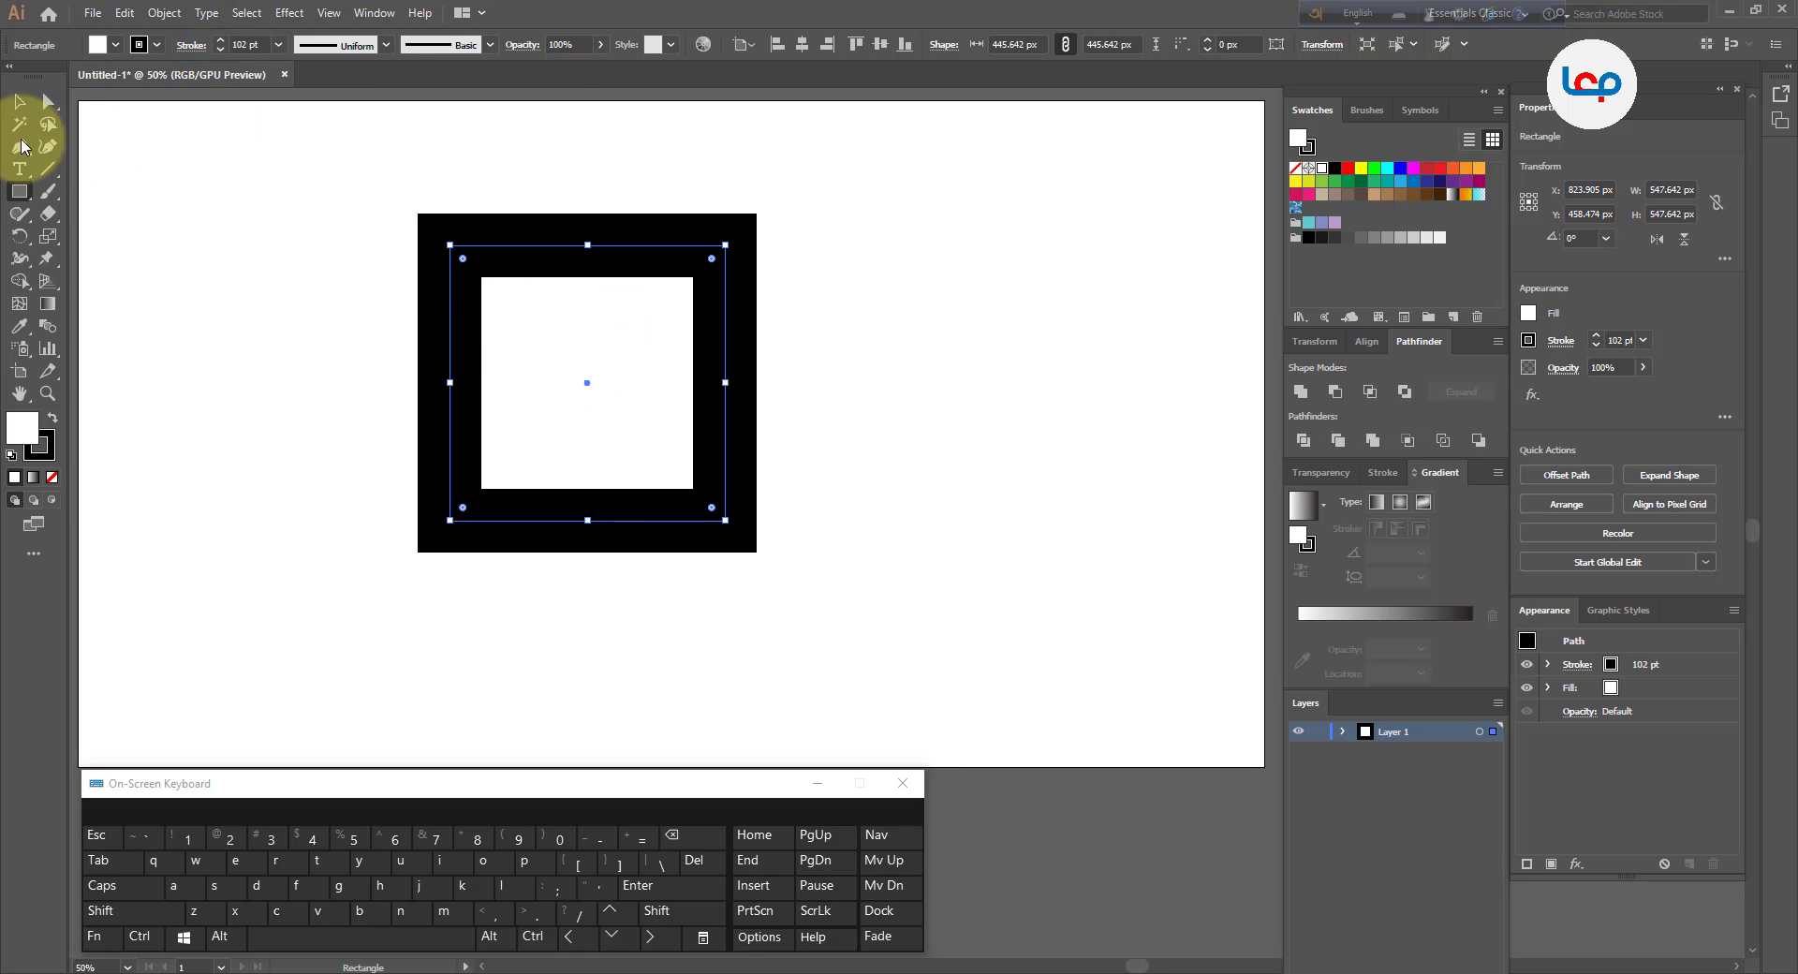
pyautogui.click(18, 102)
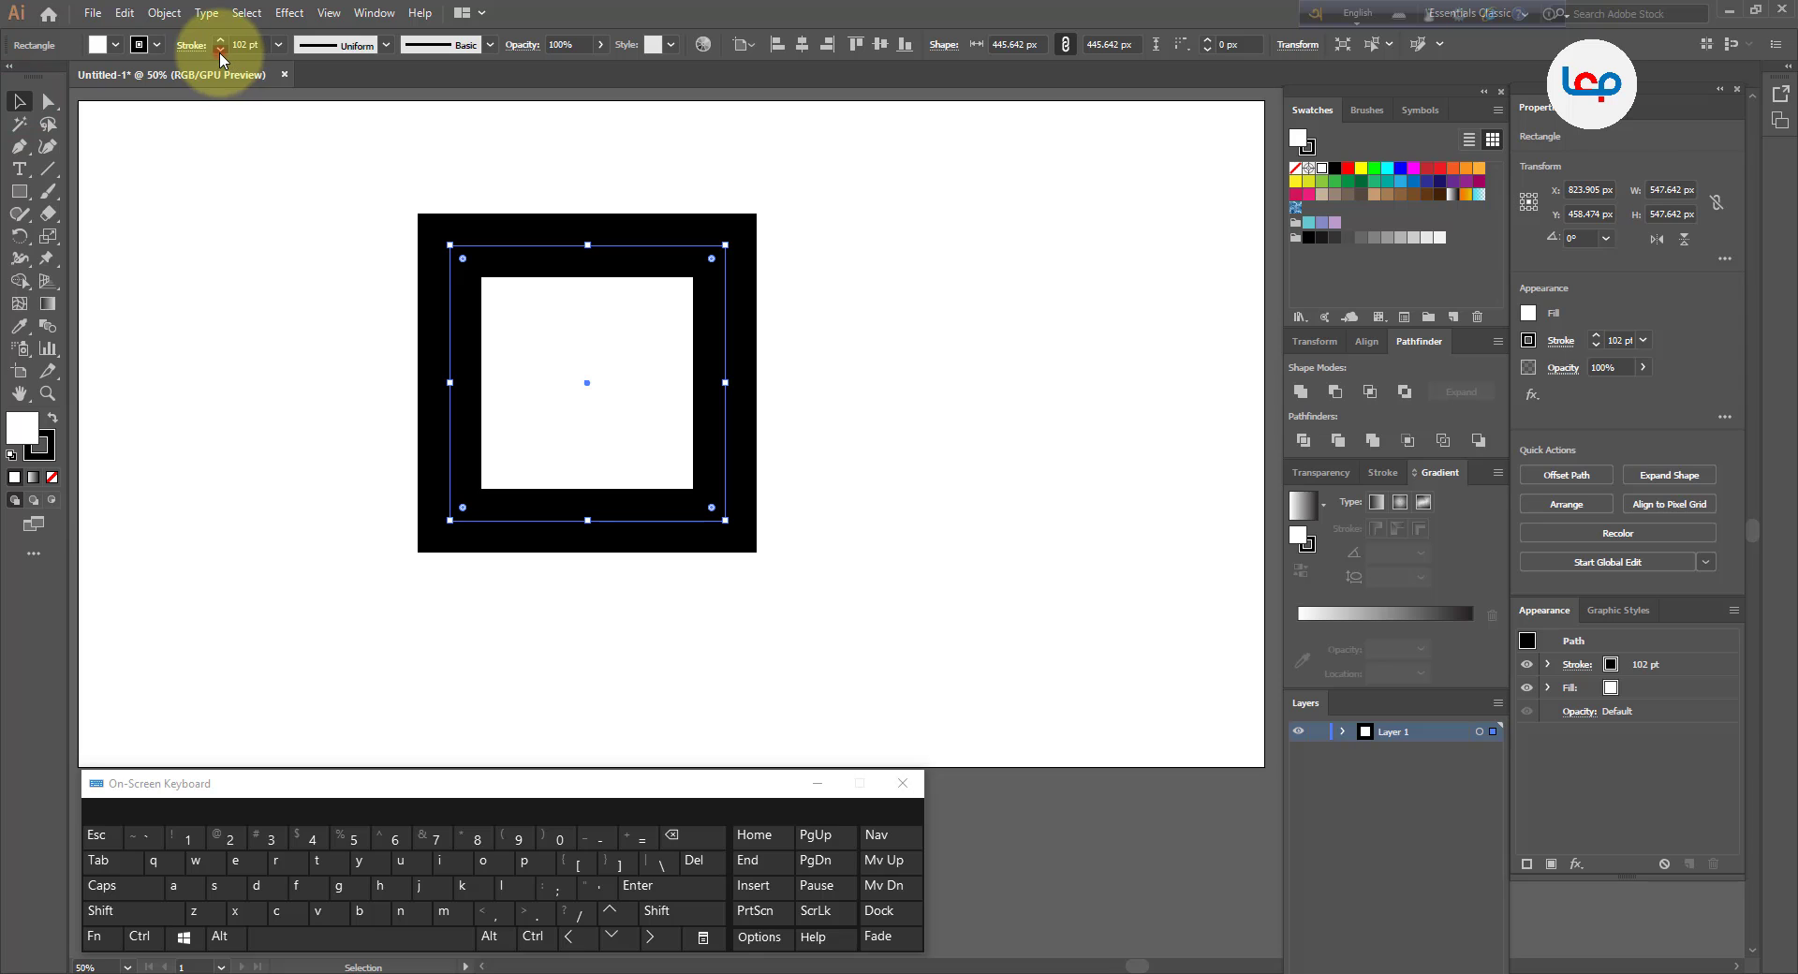
pyautogui.moveTo(221, 51); pyautogui.dragTo(220, 52)
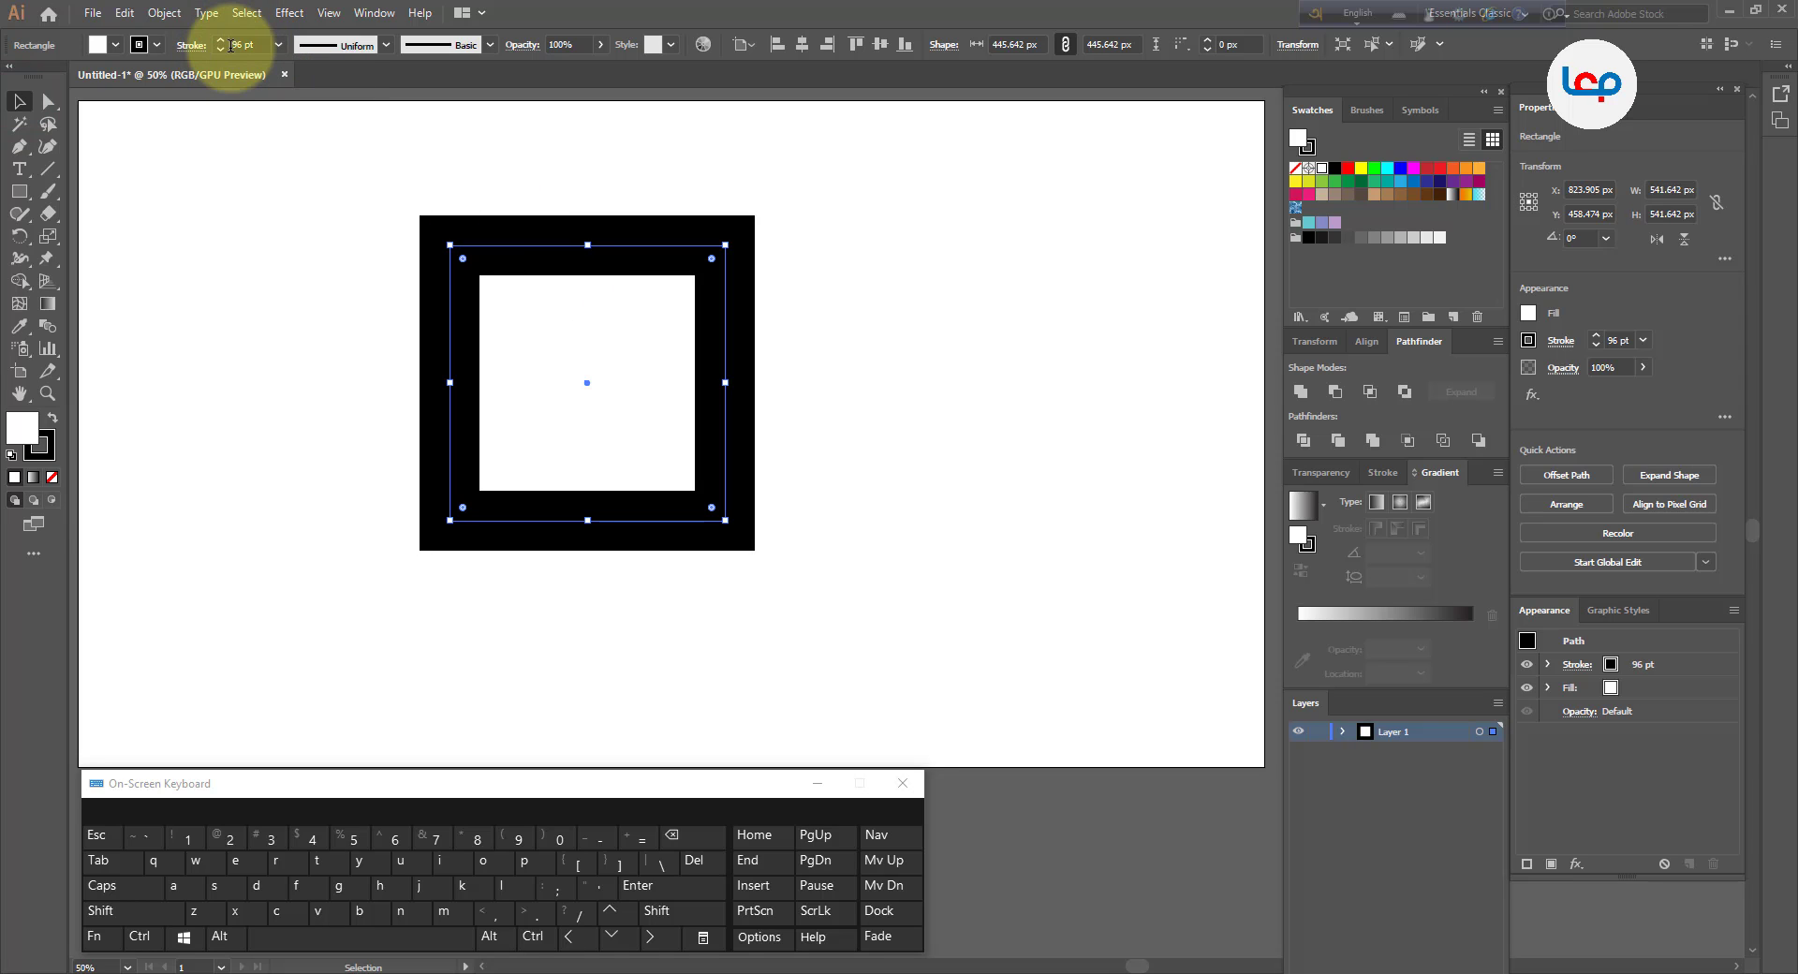
pyautogui.doubleClick(231, 45)
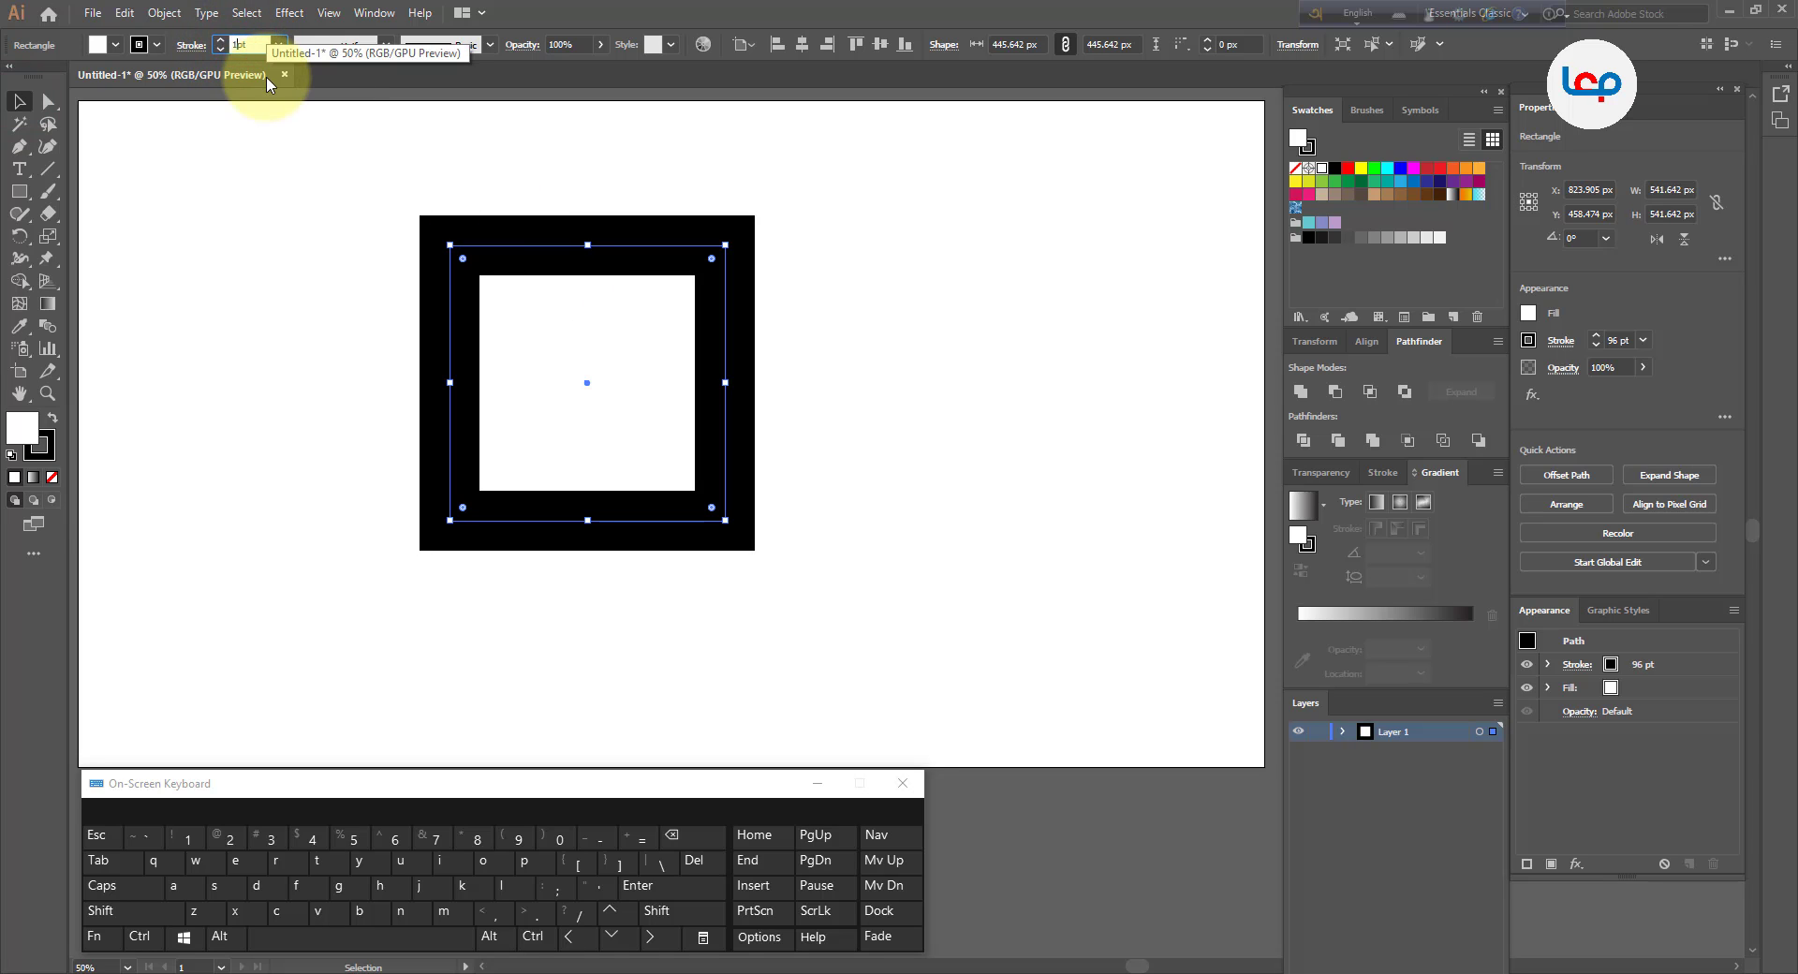
pyautogui.write('100')
pyautogui.press('Return')
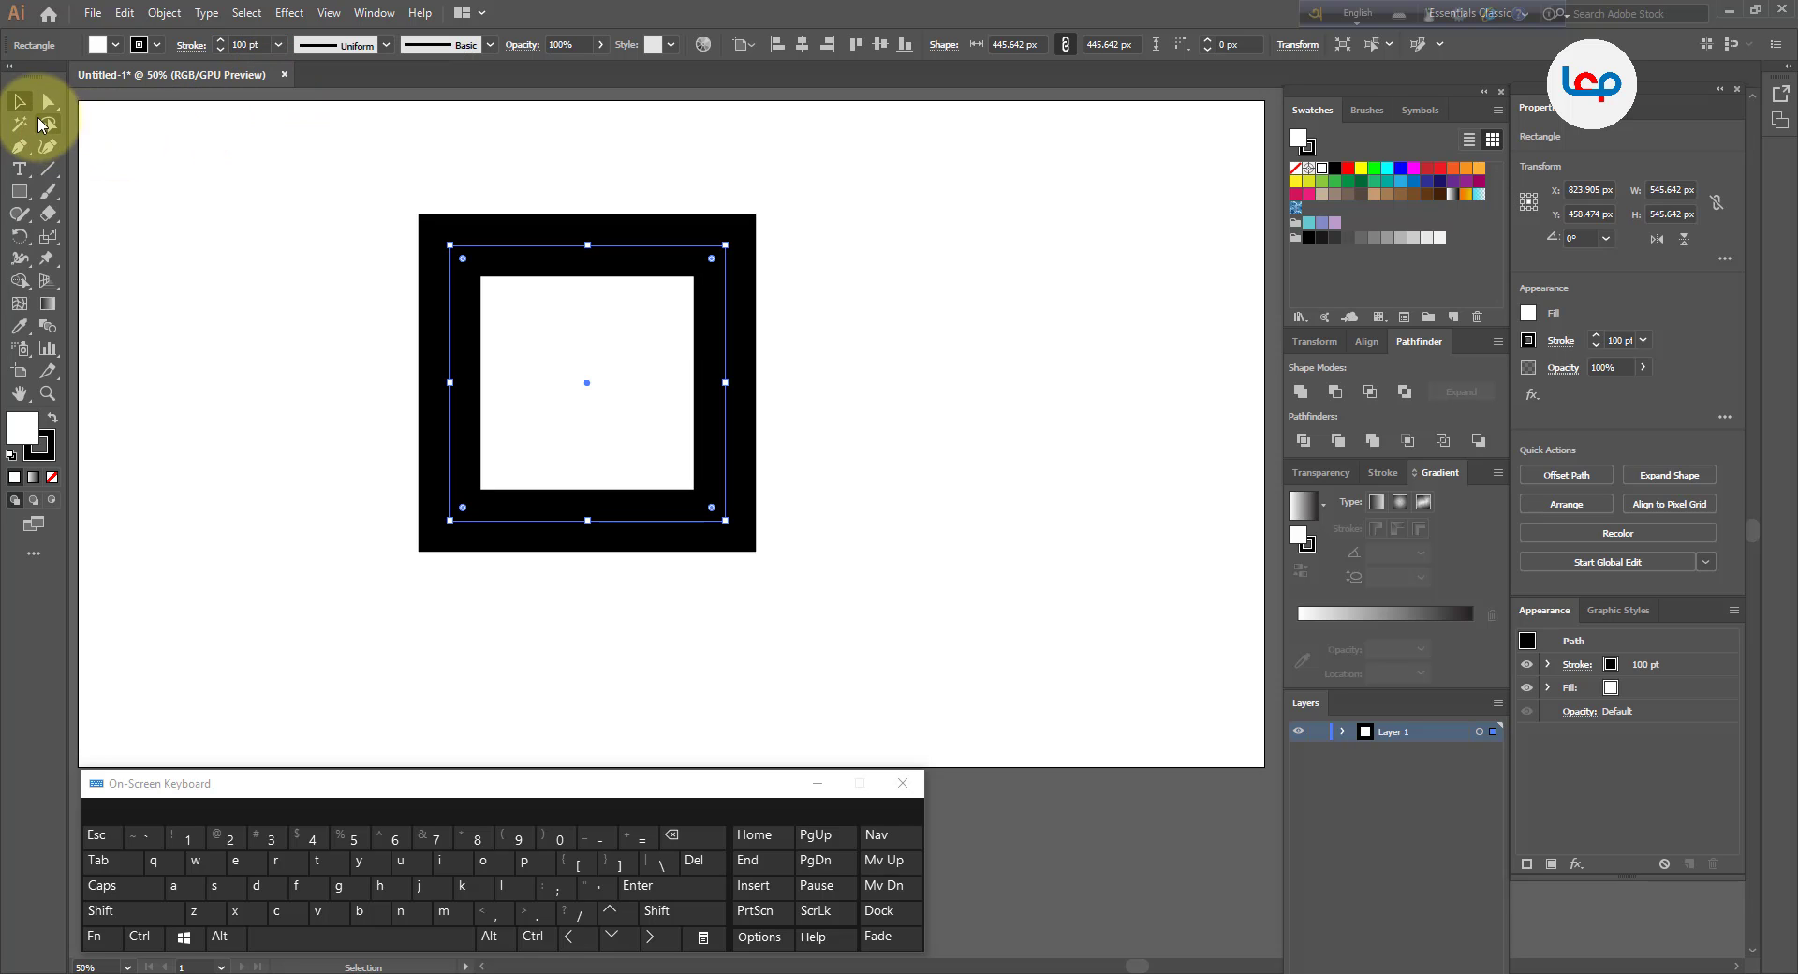
pyautogui.click(317, 281)
pyautogui.keyDown('alt'); pyautogui.scroll(-2, 621, 488); pyautogui.keyUp('alt')
pyautogui.keyDown('alt'); pyautogui.scroll(1, 621, 489); pyautogui.keyUp('alt')
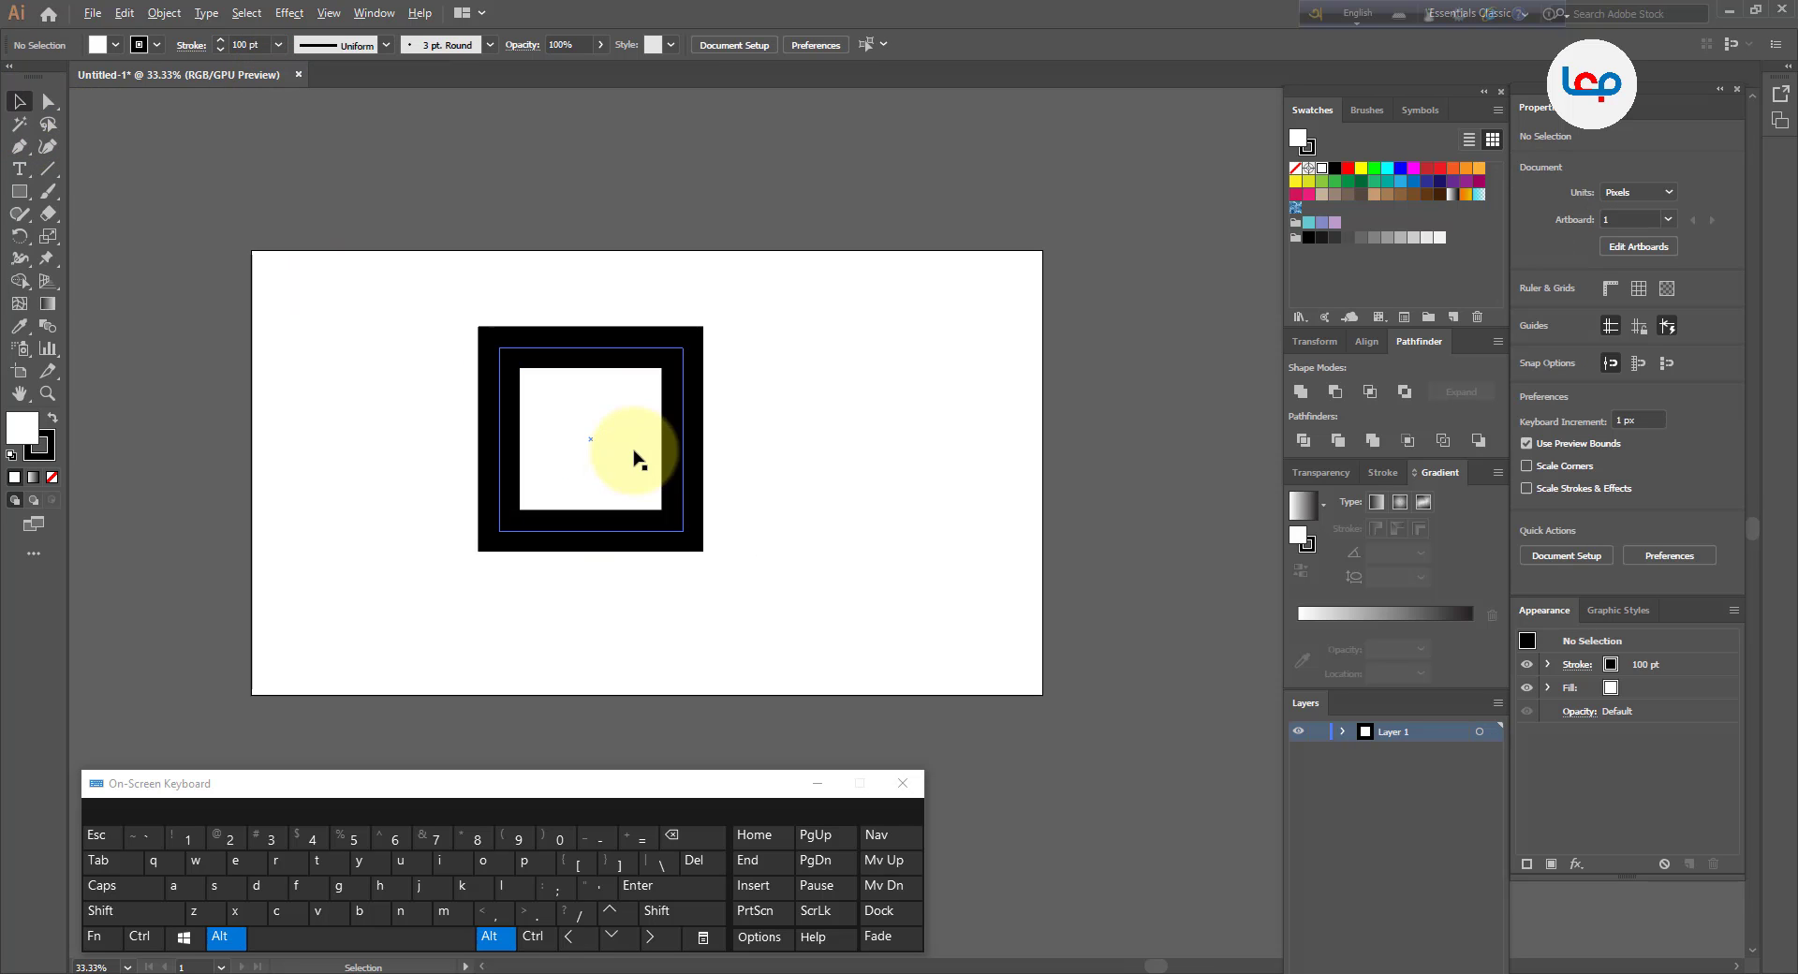
# Remove the fill from the thick-stroked square and keep the square selected
pyautogui.moveTo(734, 383); pyautogui.dragTo(594, 465)
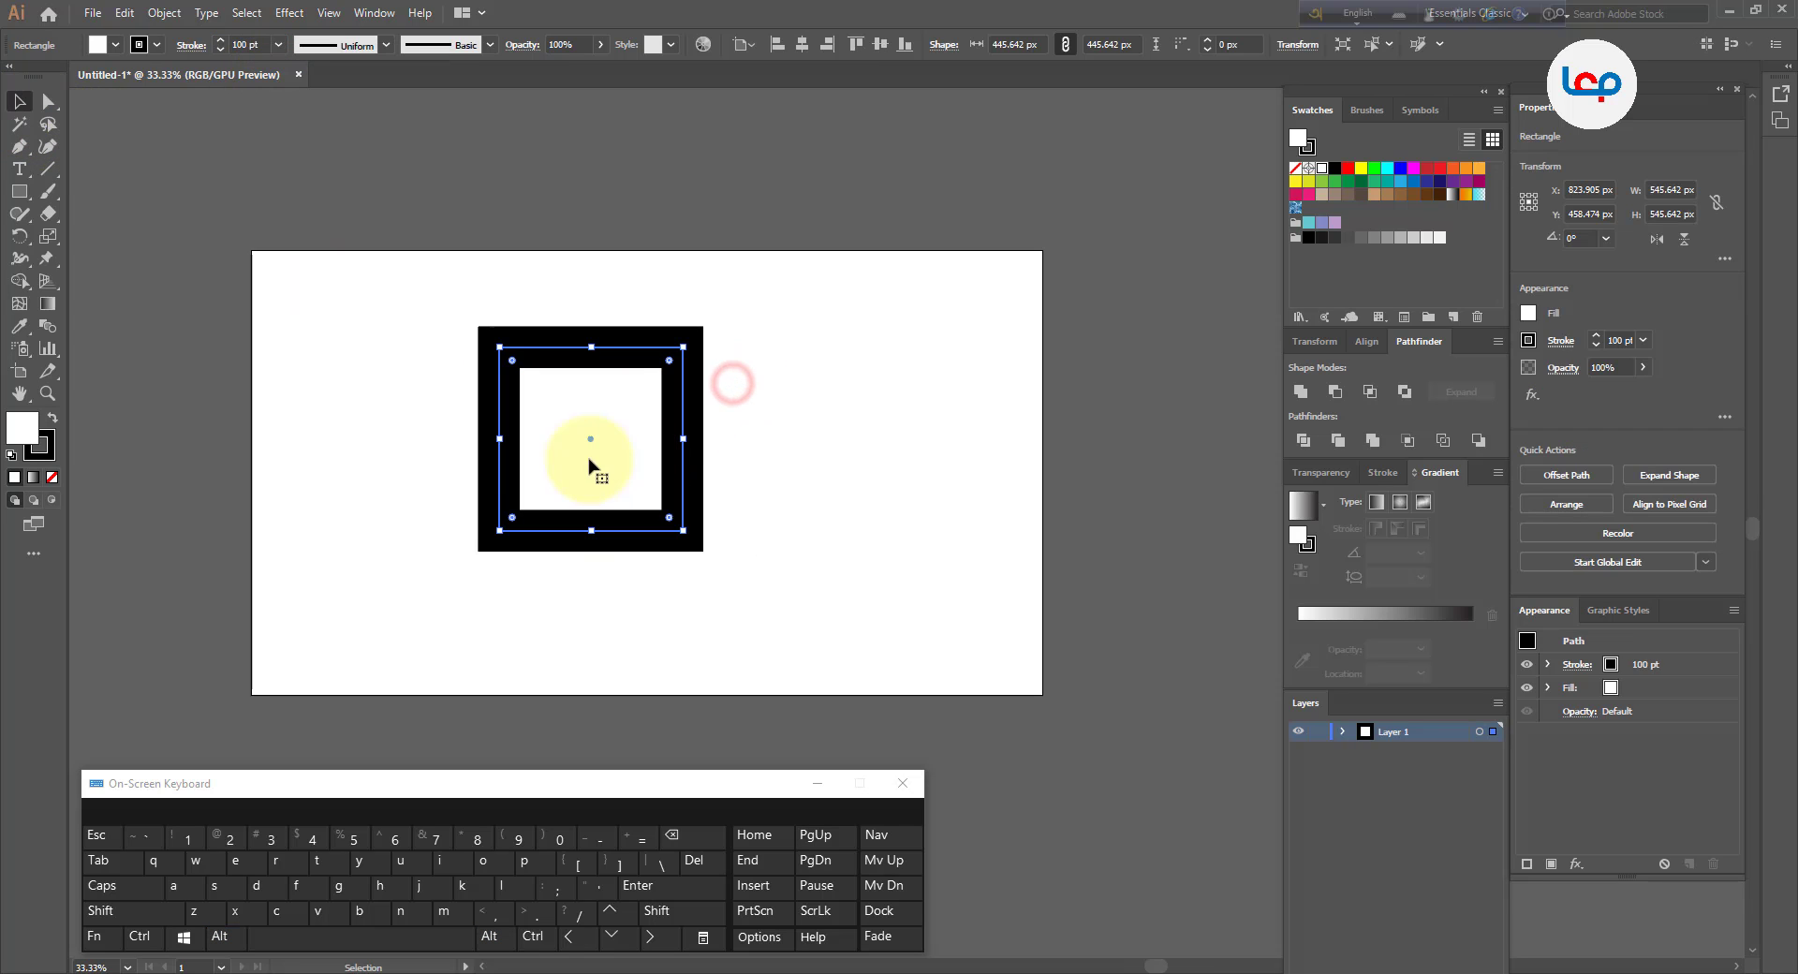
pyautogui.click(52, 476)
pyautogui.click(372, 474)
pyautogui.moveTo(790, 354); pyautogui.dragTo(572, 464)
pyautogui.keyDown('alt'); pyautogui.scroll(1, 734, 368); pyautogui.keyUp('alt')
pyautogui.keyDown('alt'); pyautogui.scroll(-1, 607, 345); pyautogui.keyUp('alt')
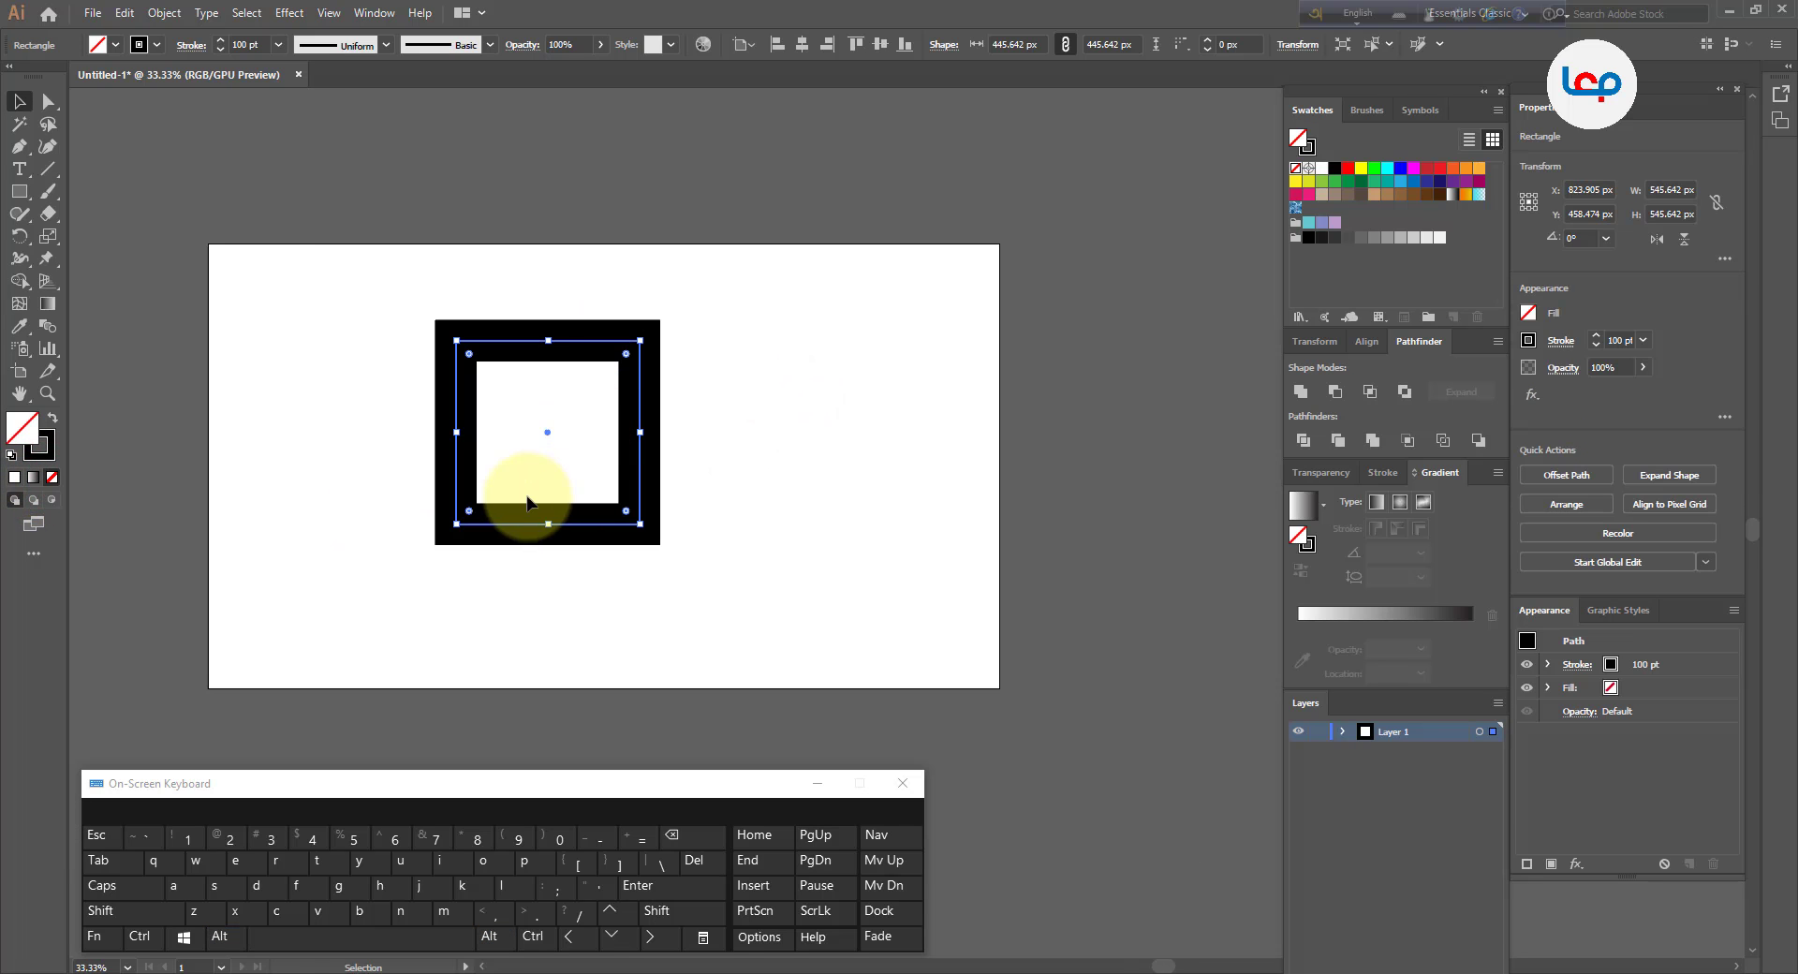
# Expand the square's fill and stroke into a filled frame shape and deselect it
pyautogui.click(125, 13)
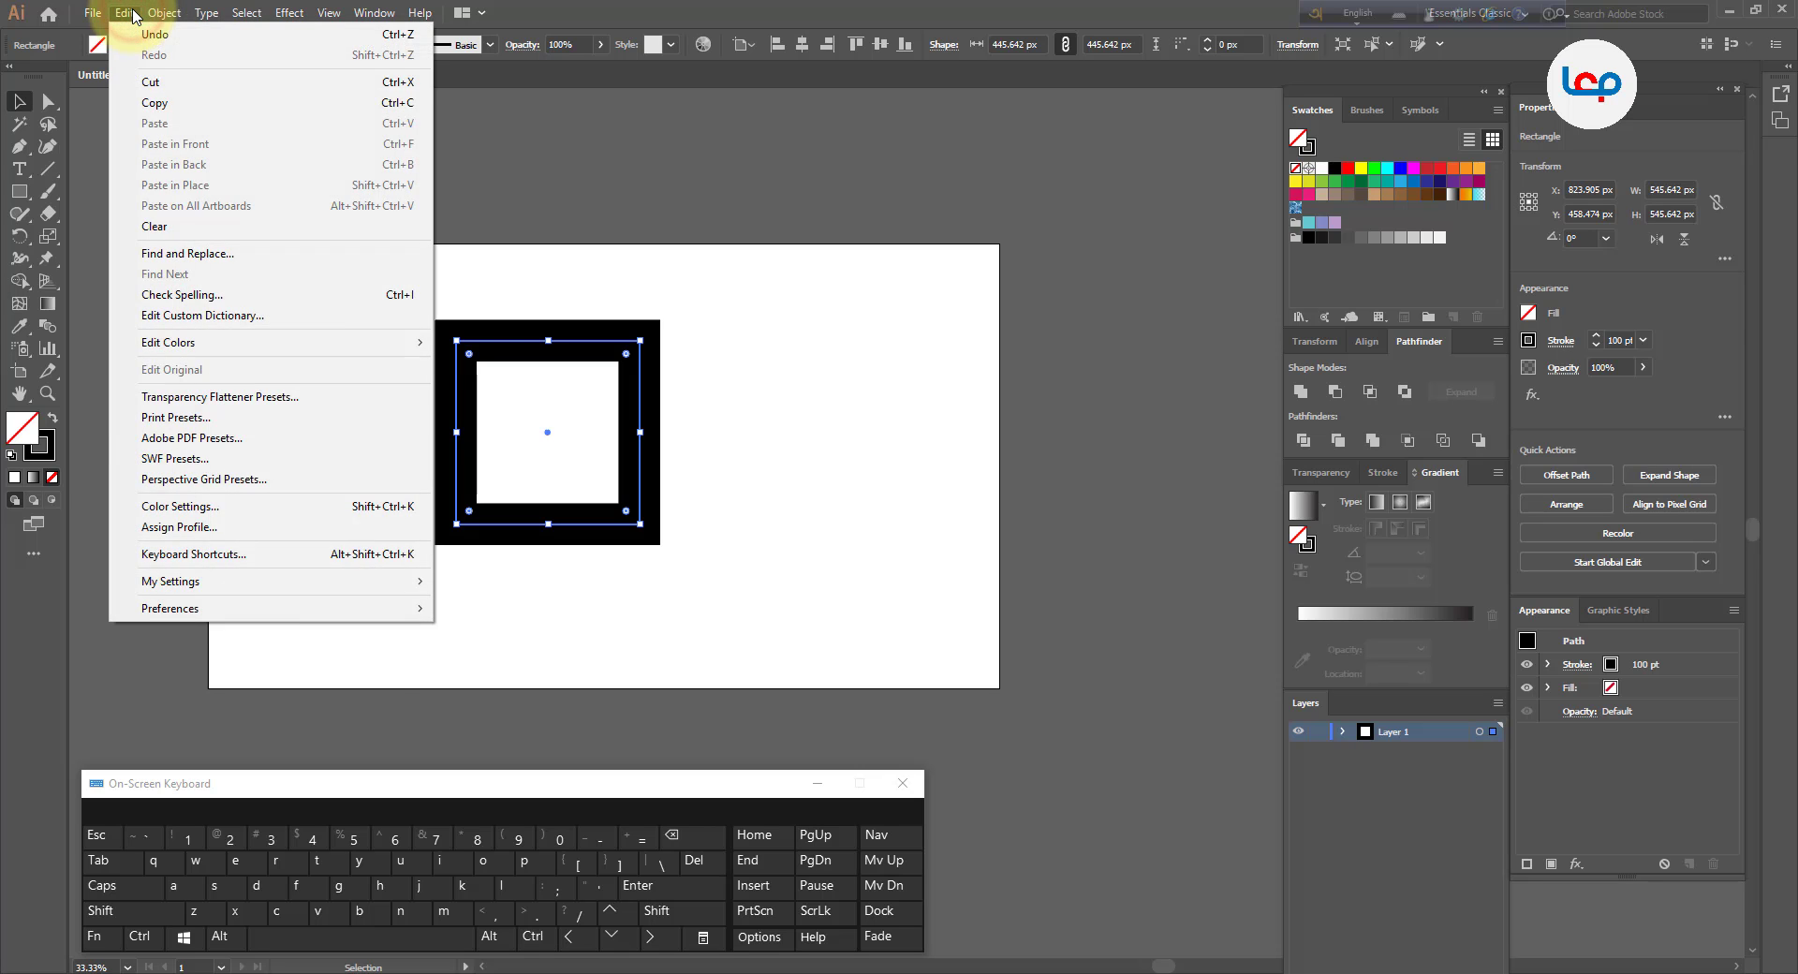
pyautogui.moveTo(160, 13)
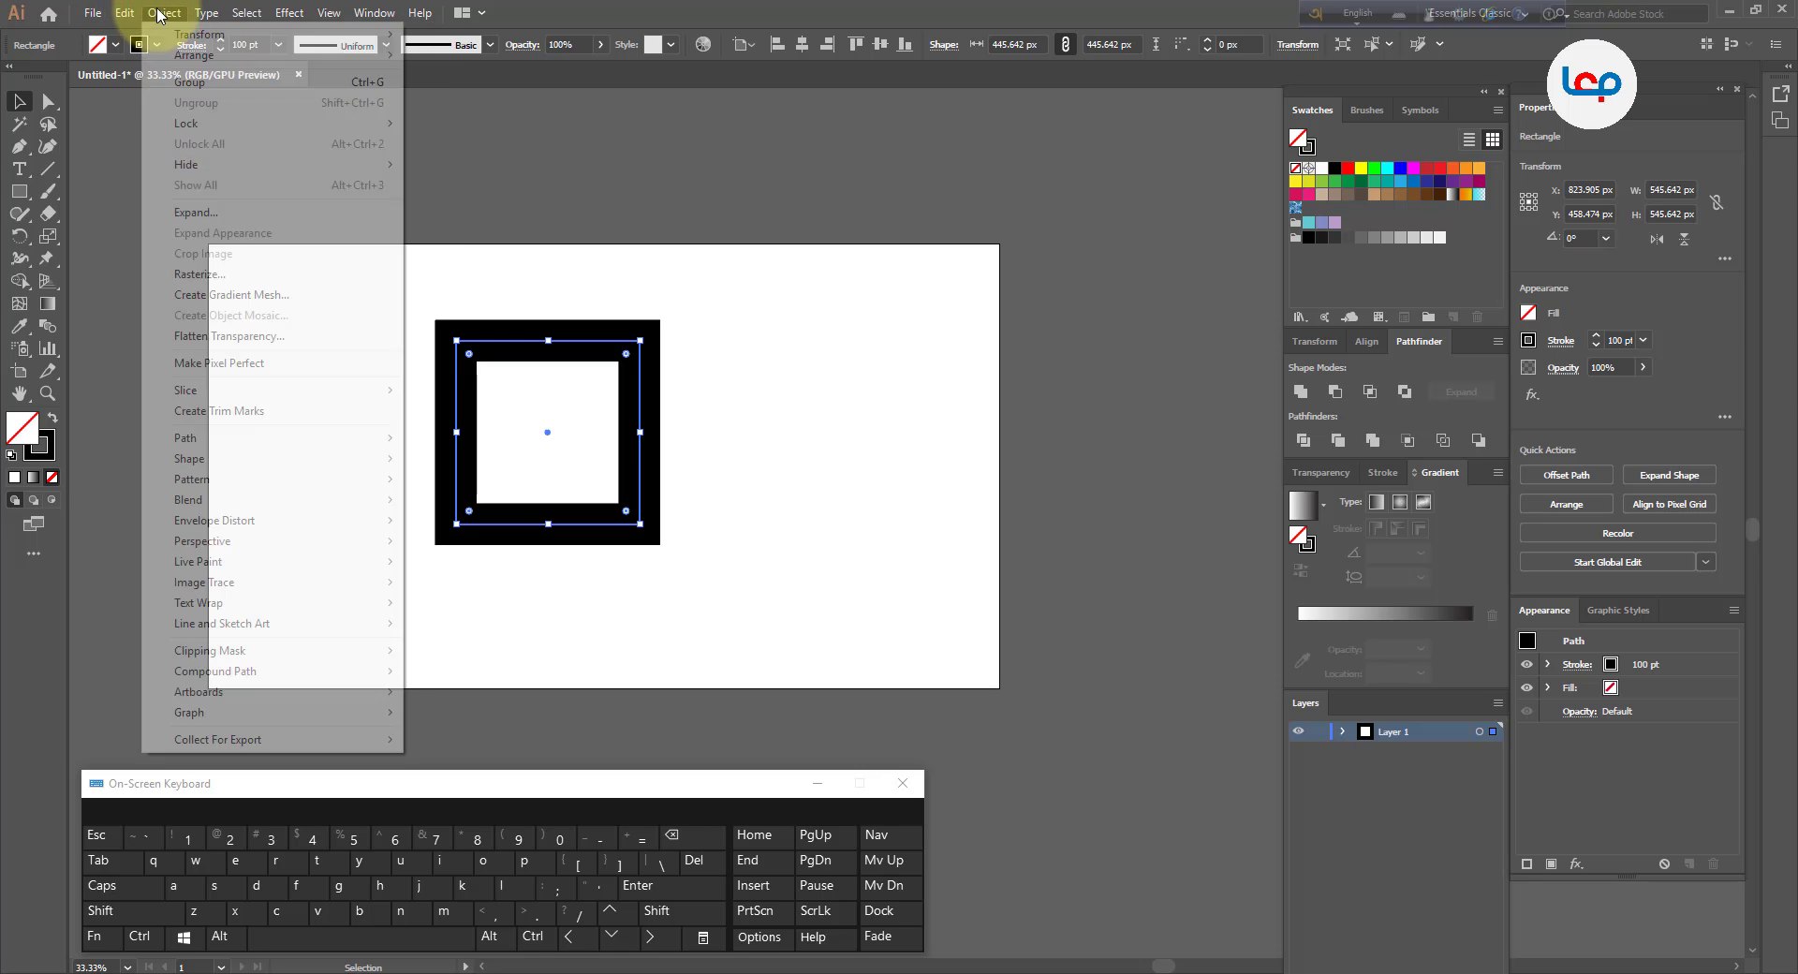
pyautogui.click(200, 214)
pyautogui.click(539, 572)
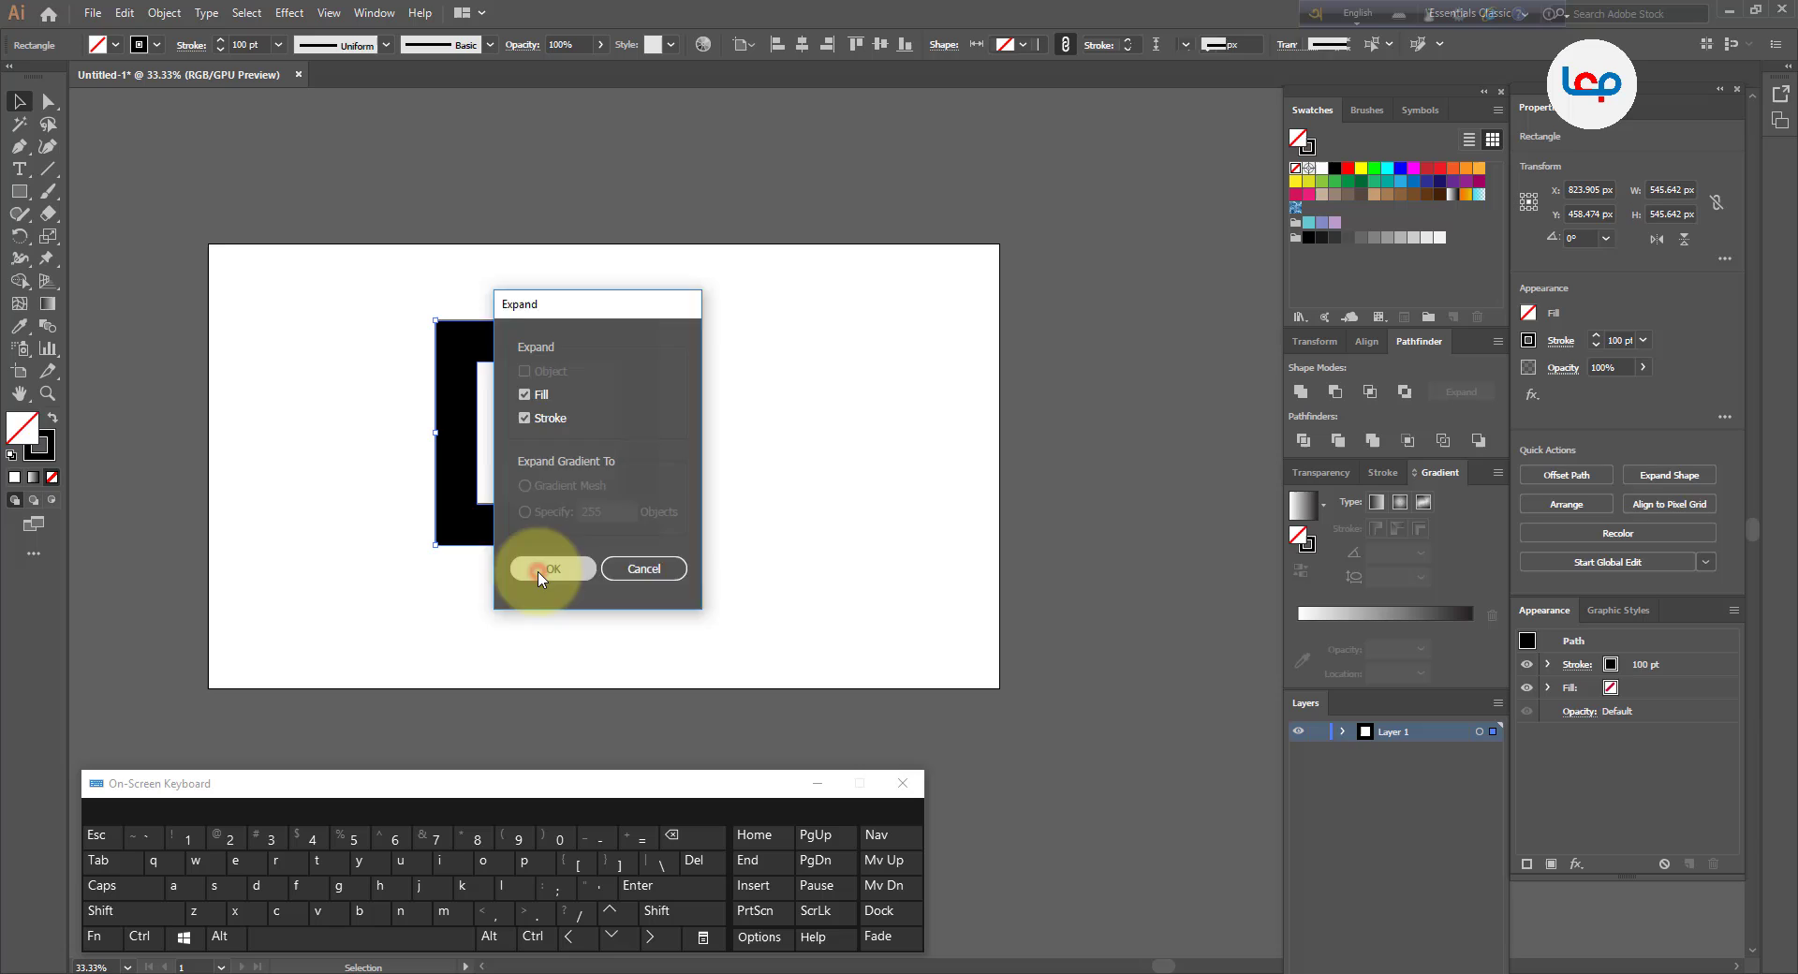
pyautogui.click(764, 514)
pyautogui.scroll(1, 602, 463)
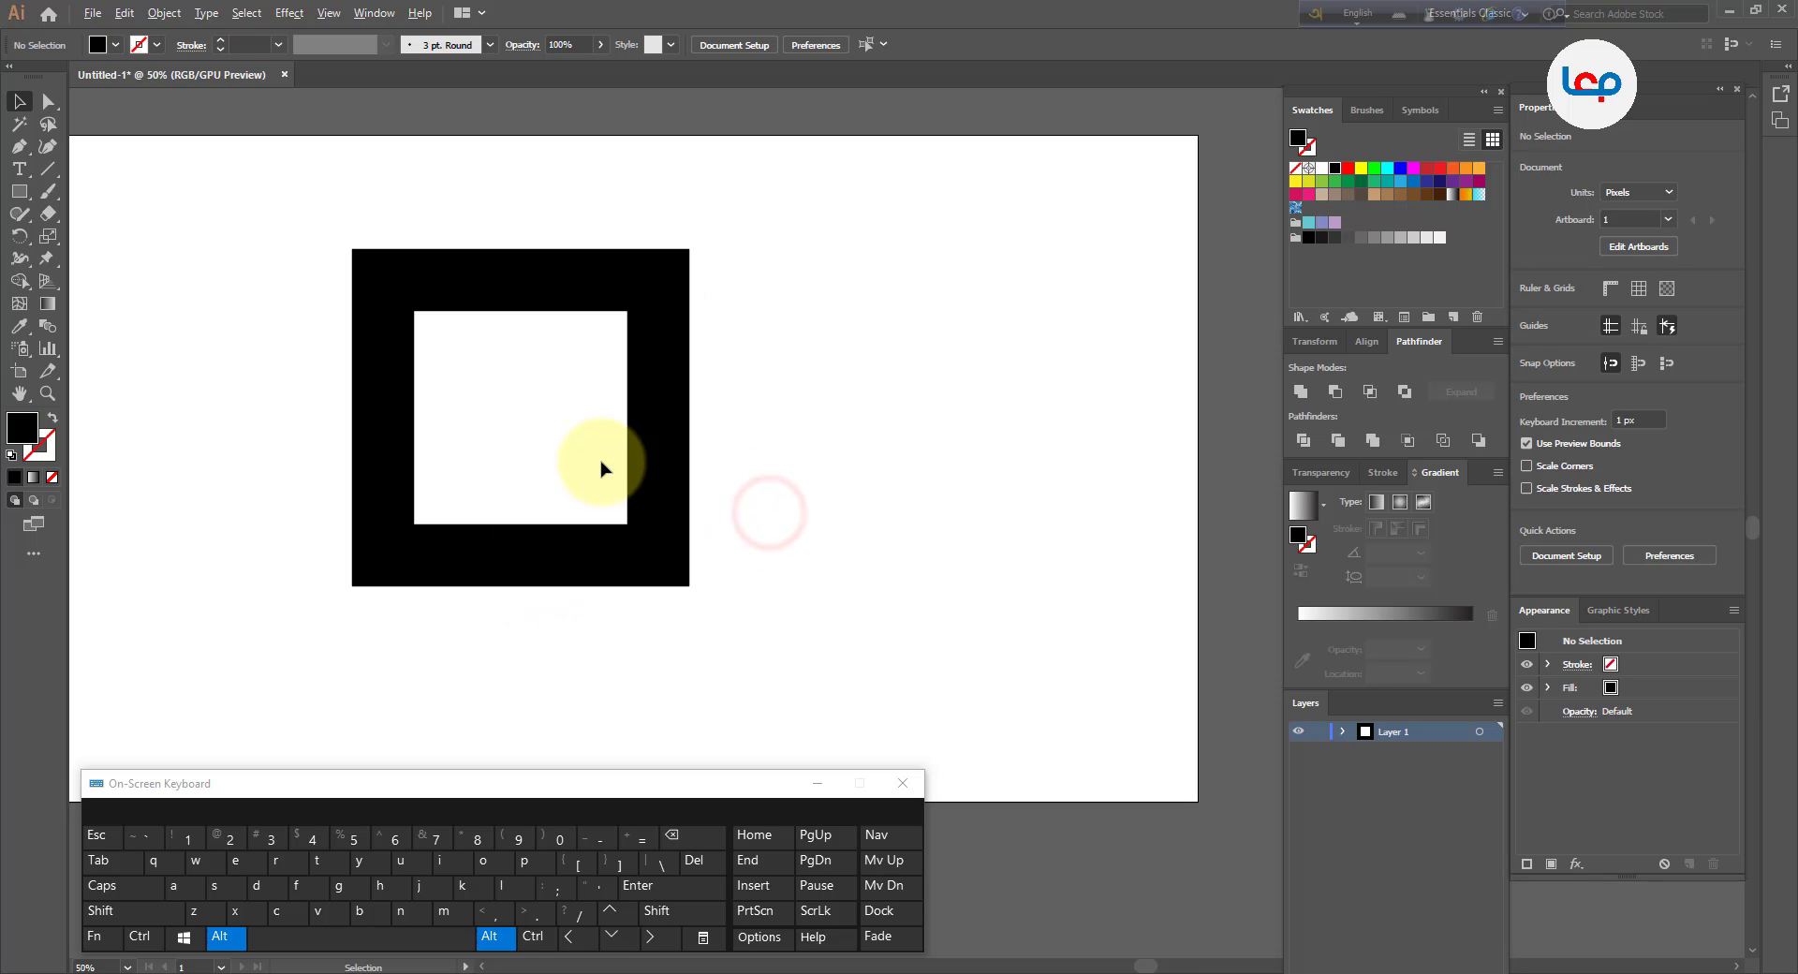
# Rotate the black square frame 45° into a diamond and move it slightly down on the artboard
pyautogui.click(688, 478)
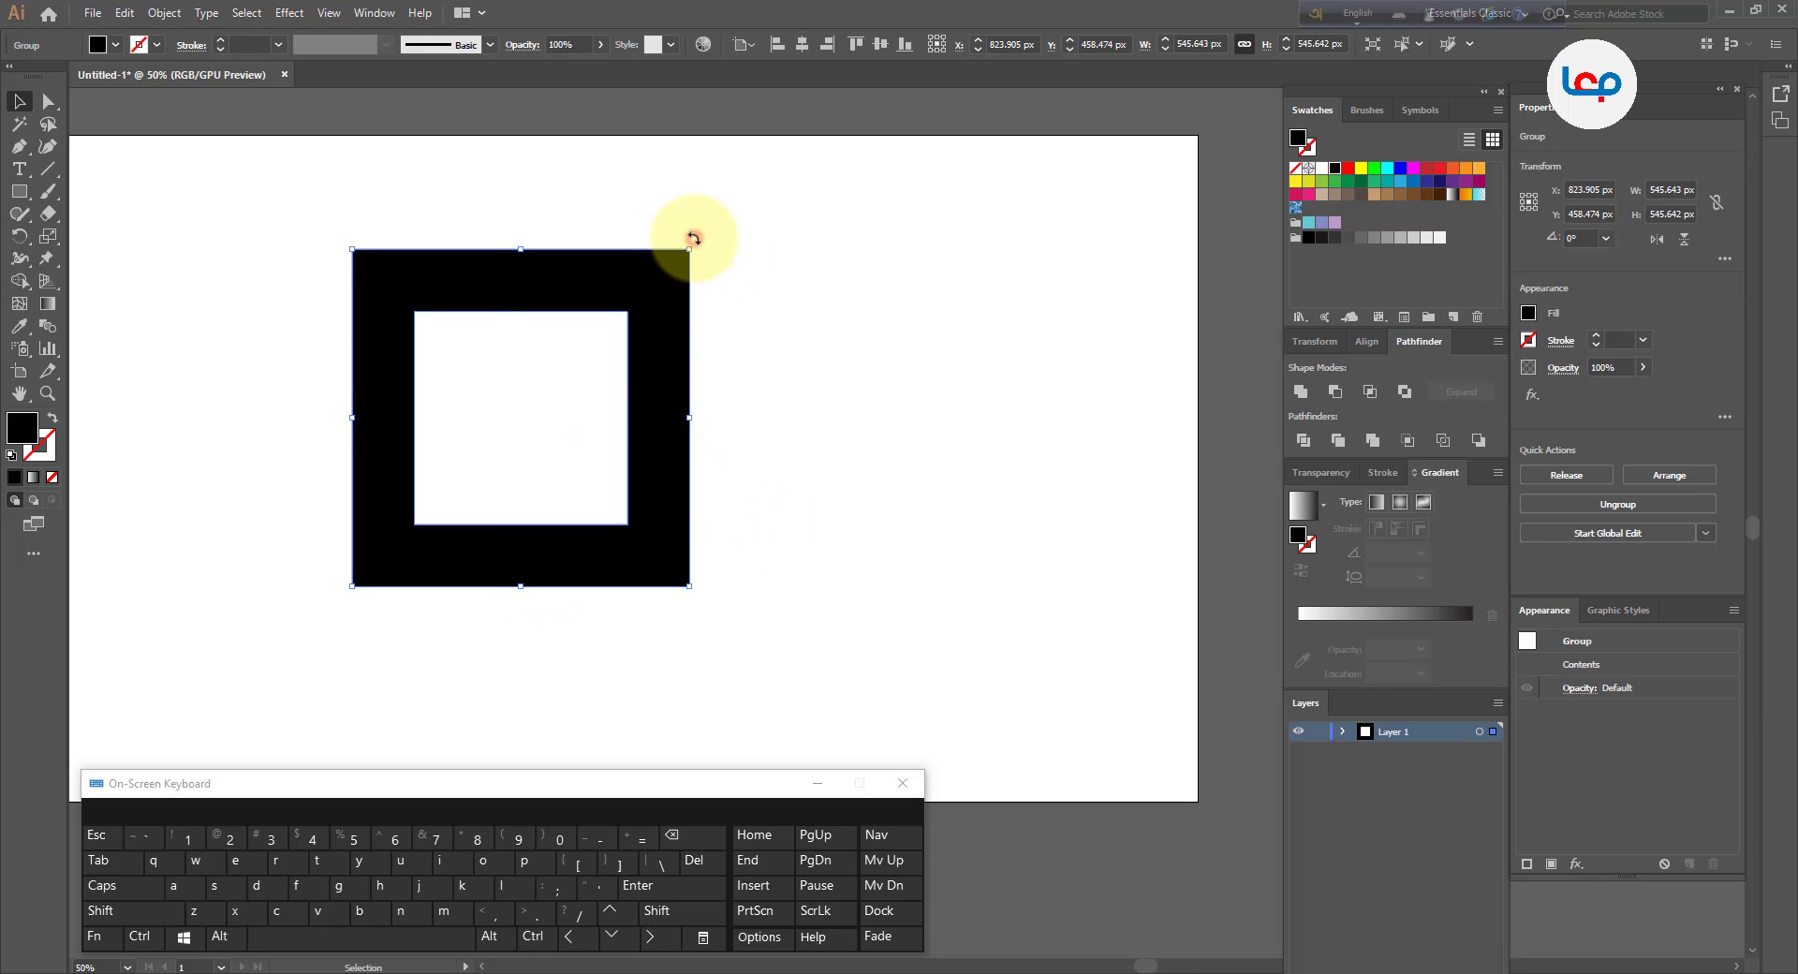
pyautogui.moveTo(693, 238); pyautogui.dragTo(529, 197)
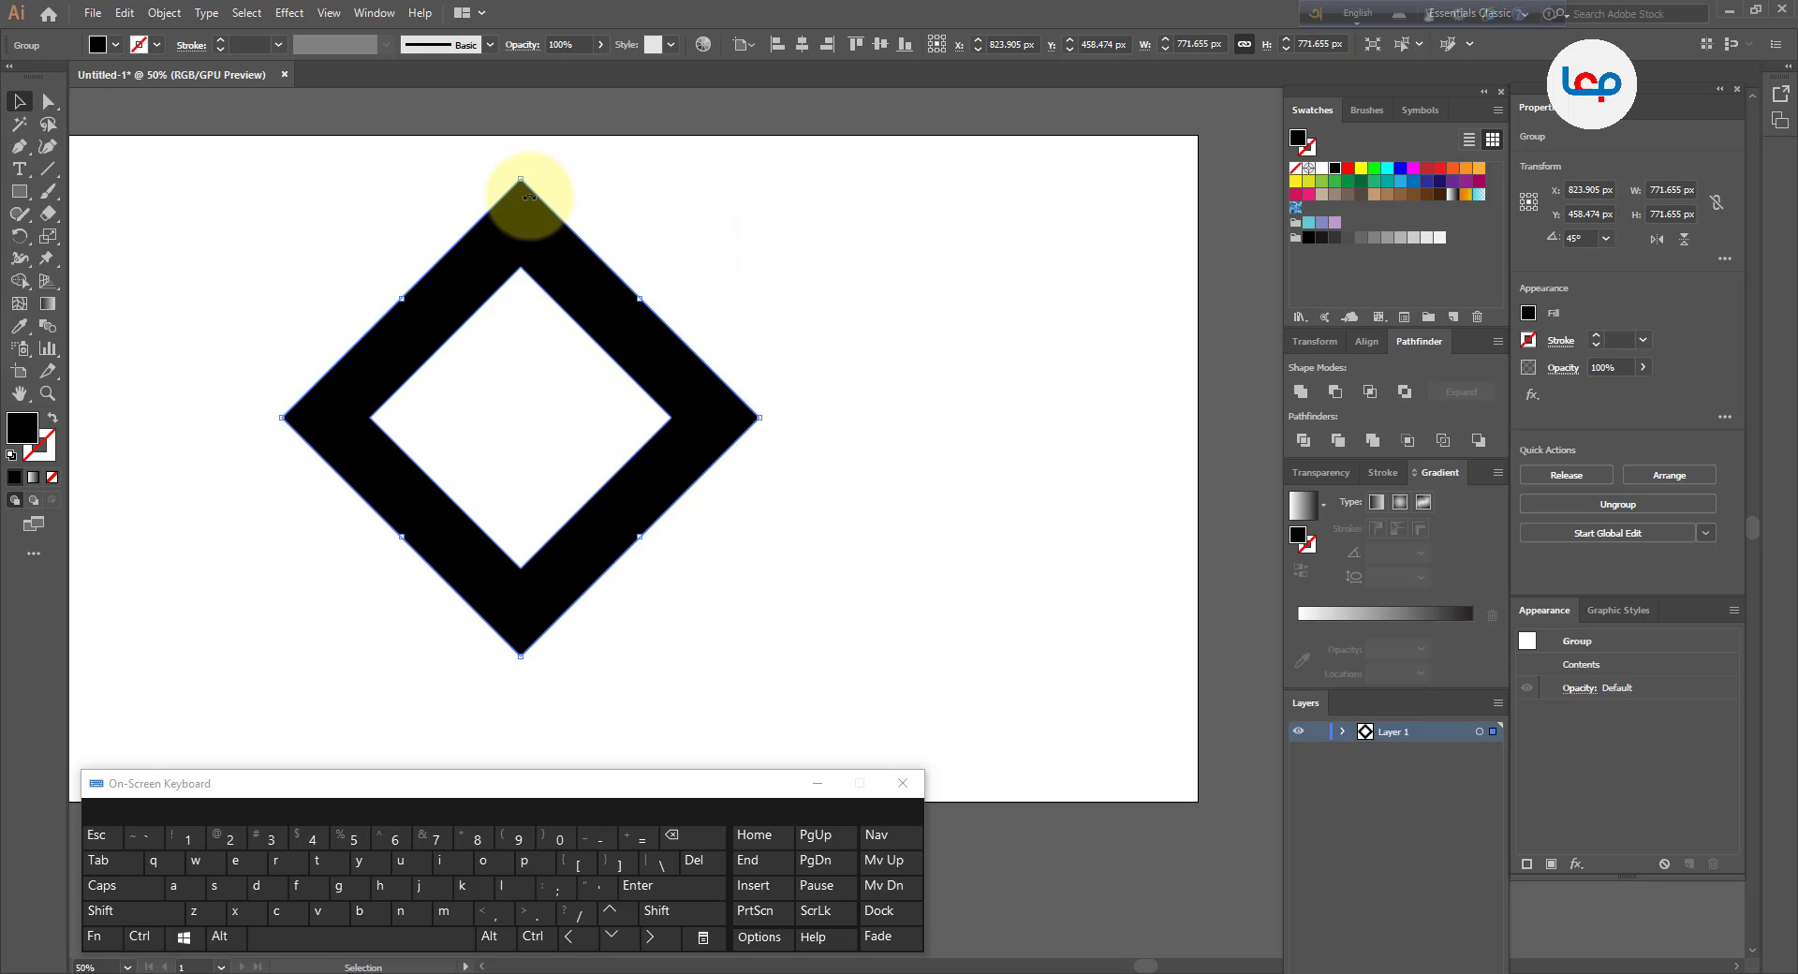
pyautogui.click(632, 216)
pyautogui.moveTo(614, 298); pyautogui.dragTo(618, 331)
pyautogui.click(734, 301)
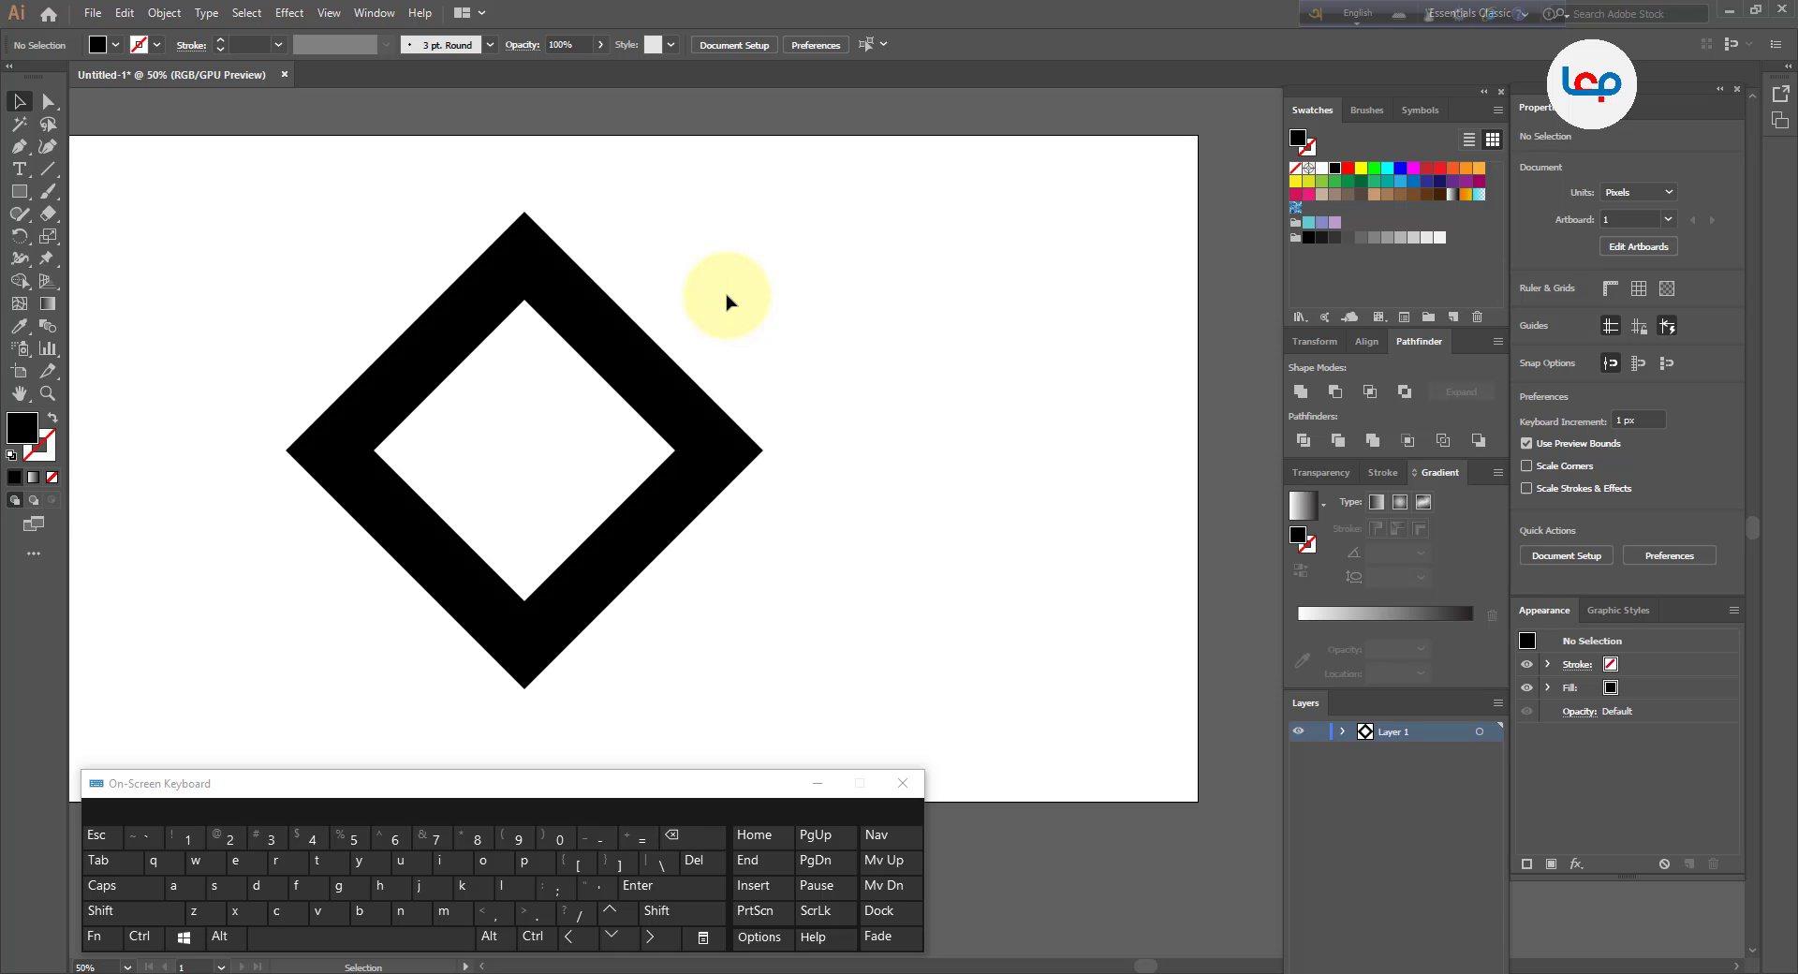
# Draw a vertical line about 1018 px long through the diamond and centre it horizontally on the diamond
pyautogui.click(48, 170)
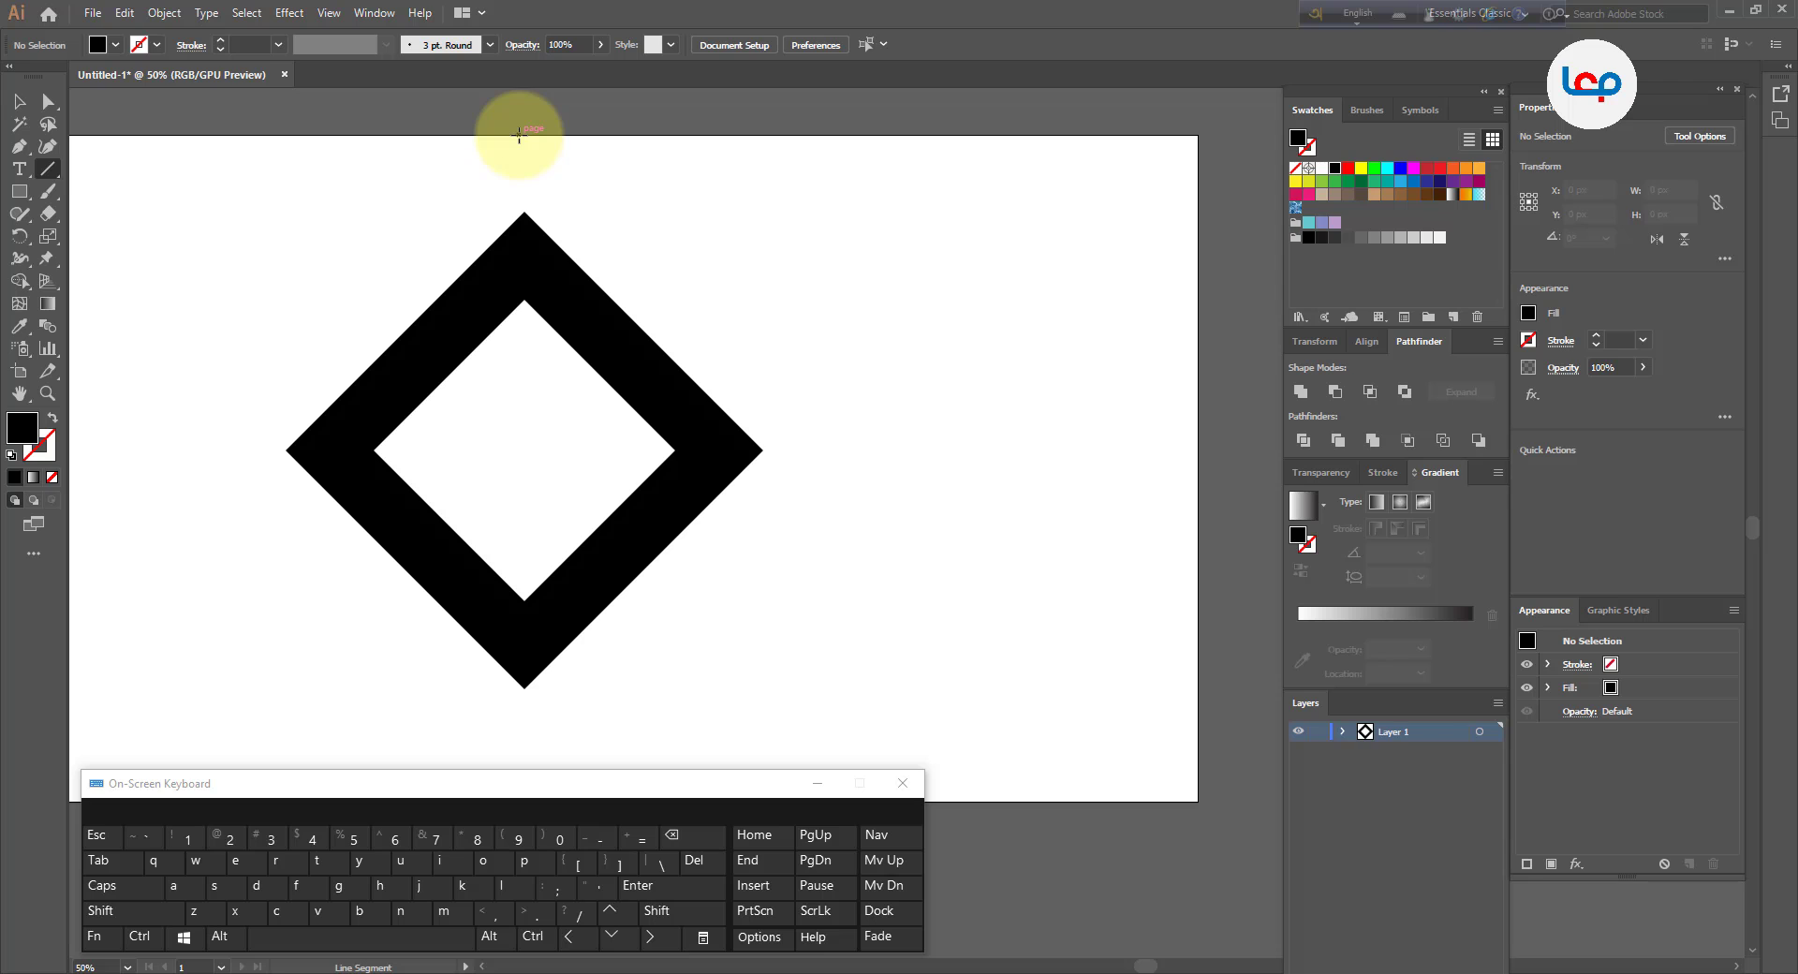
pyautogui.moveTo(519, 136); pyautogui.dragTo(529, 761)
pyautogui.click(18, 100)
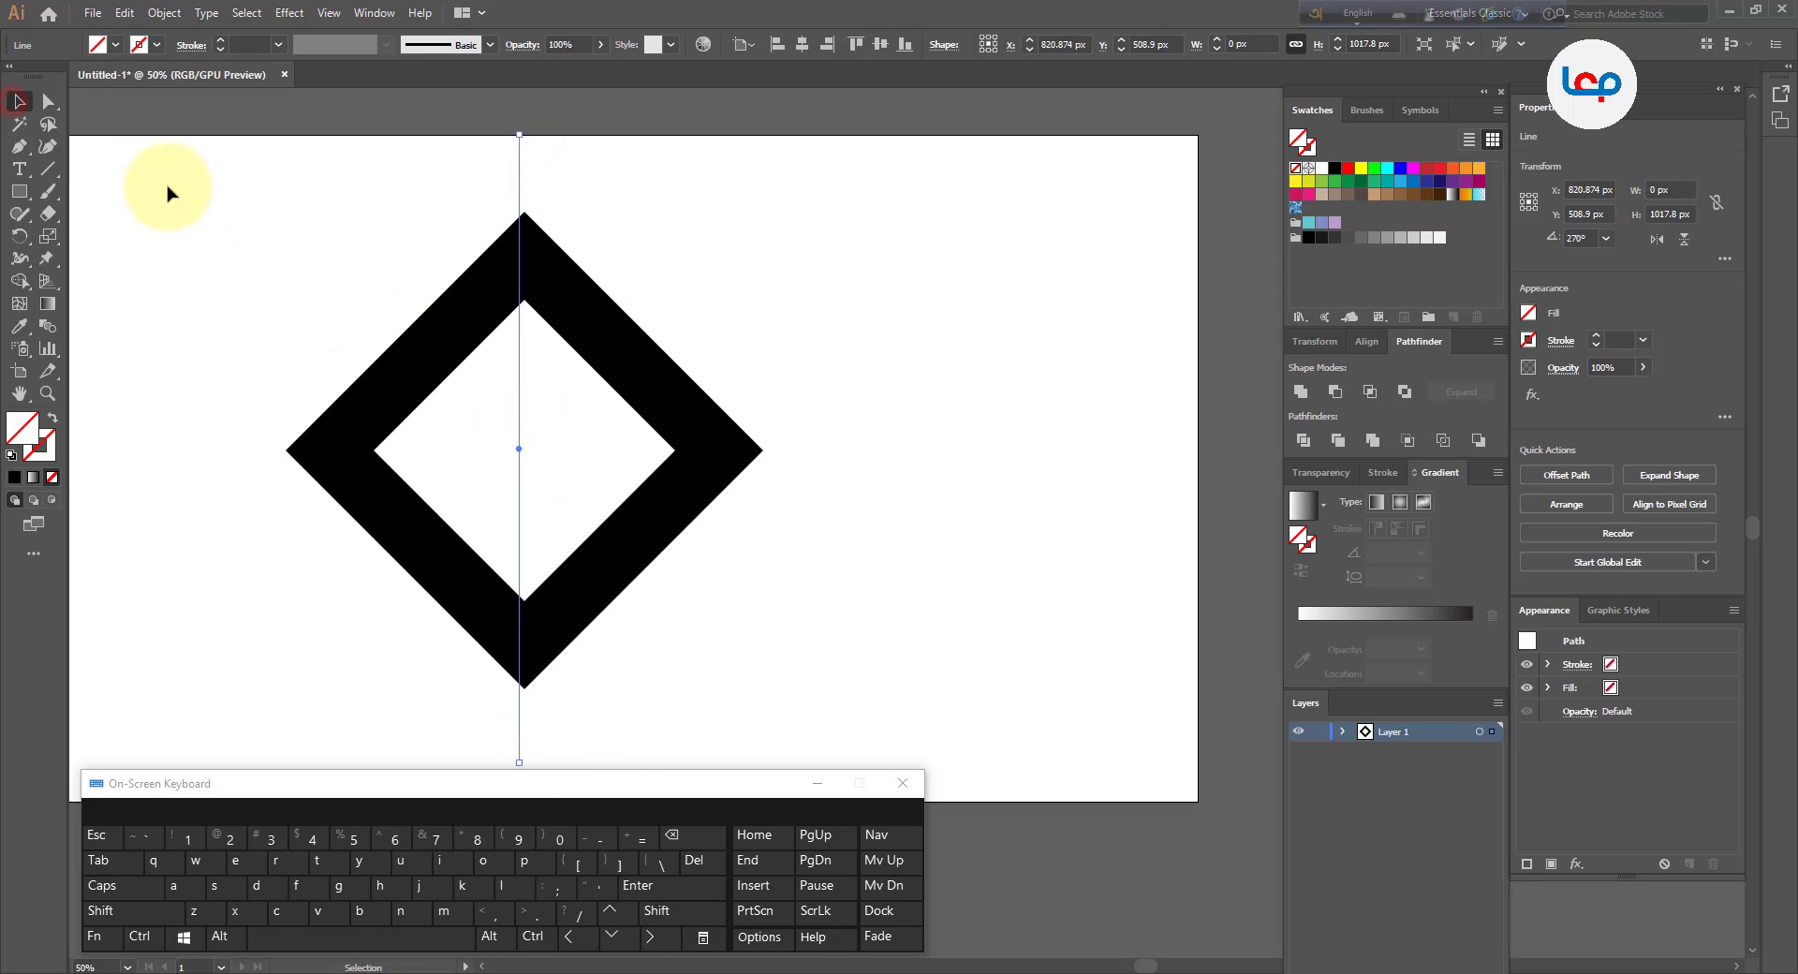
pyautogui.moveTo(240, 190); pyautogui.dragTo(530, 312)
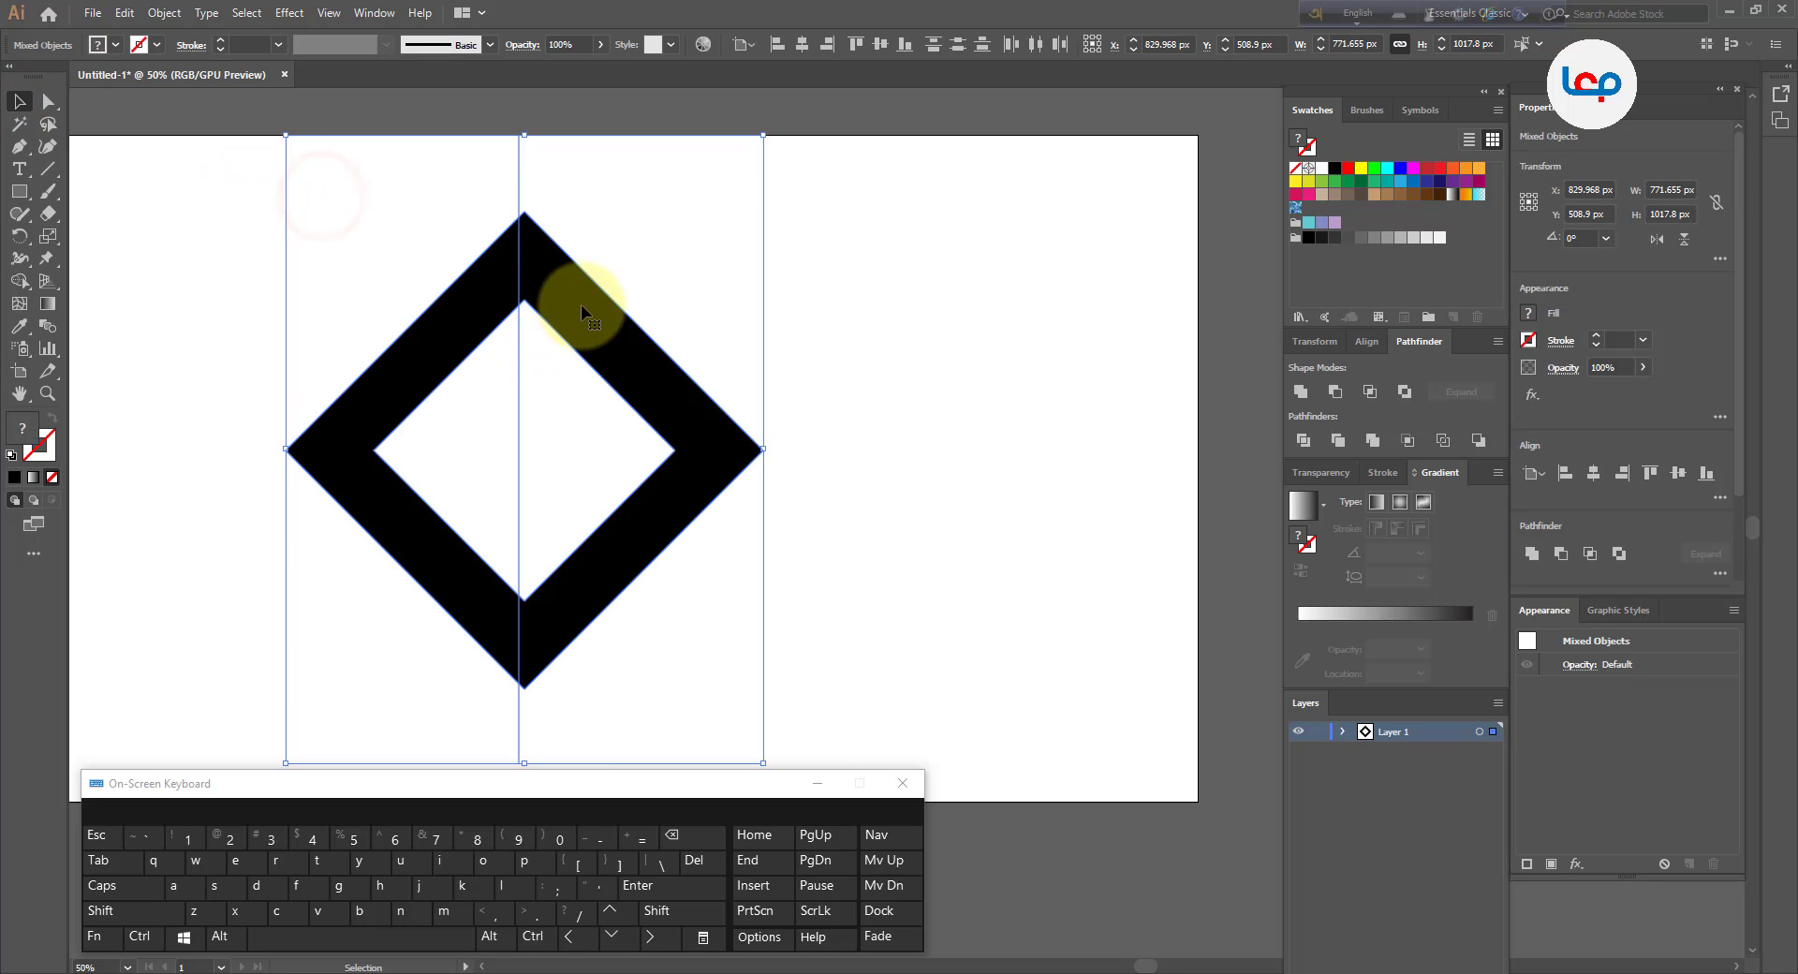
pyautogui.click(580, 306)
pyautogui.click(801, 44)
pyautogui.click(863, 194)
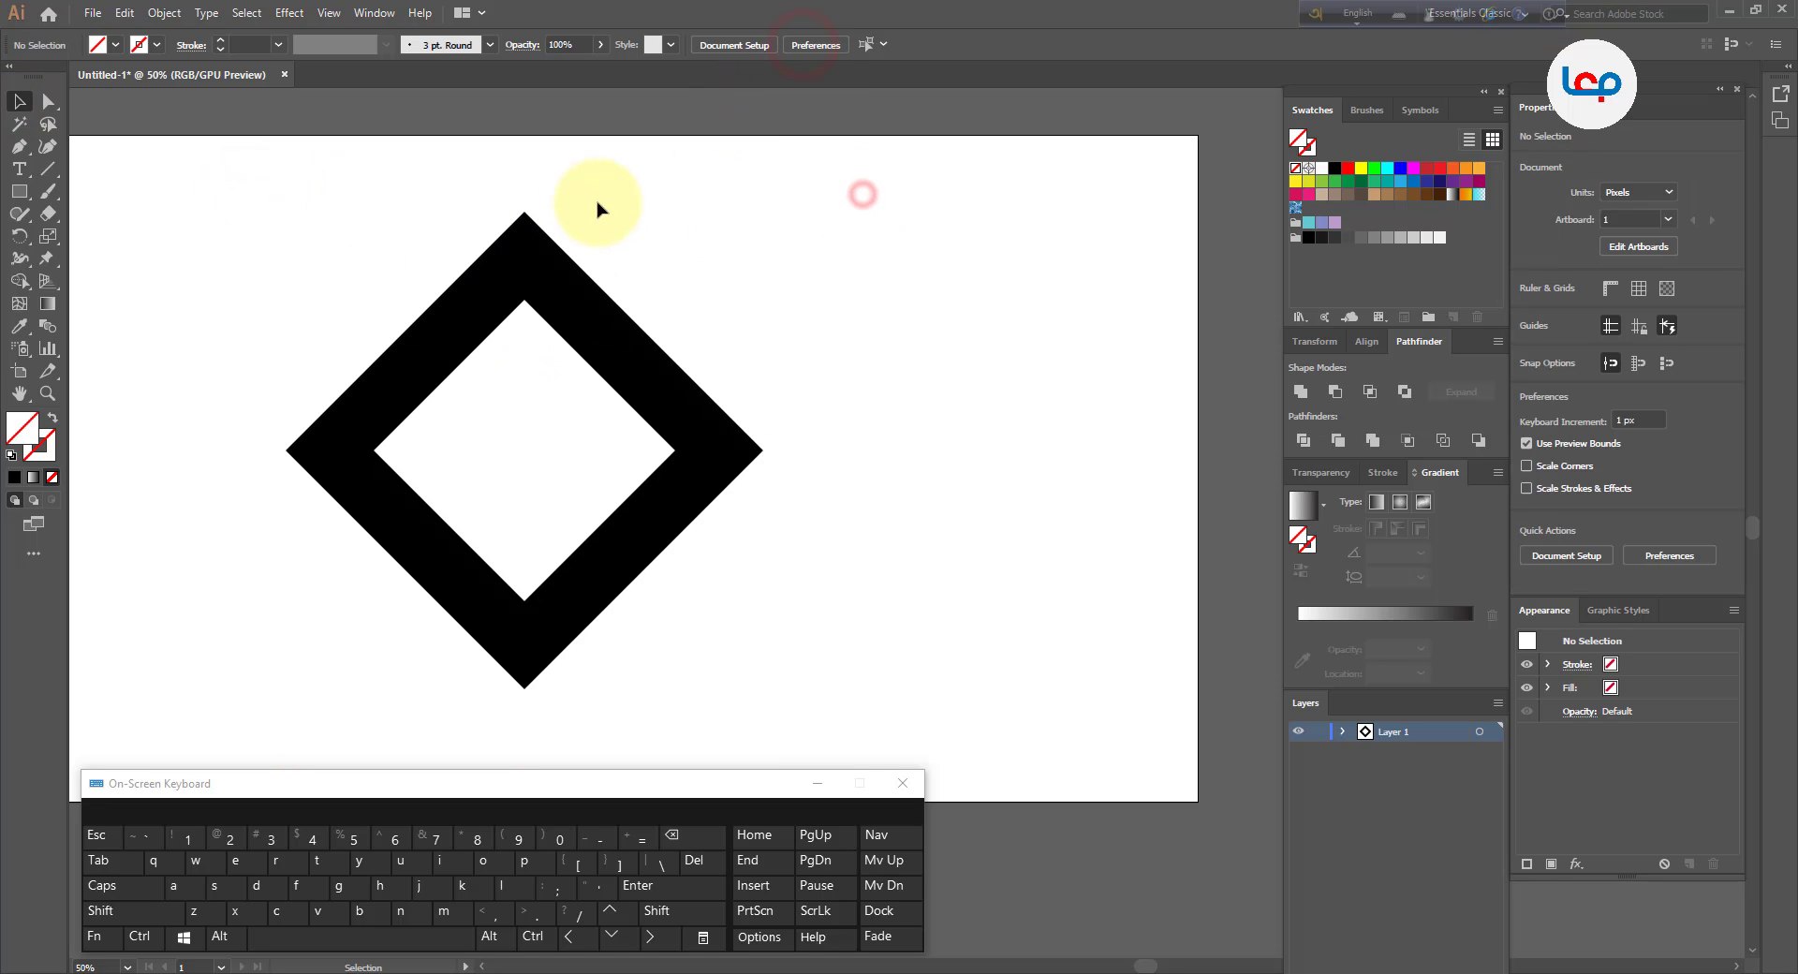
# Give the vertical line through the diamond a black 0.25 pt stroke
pyautogui.click(524, 184)
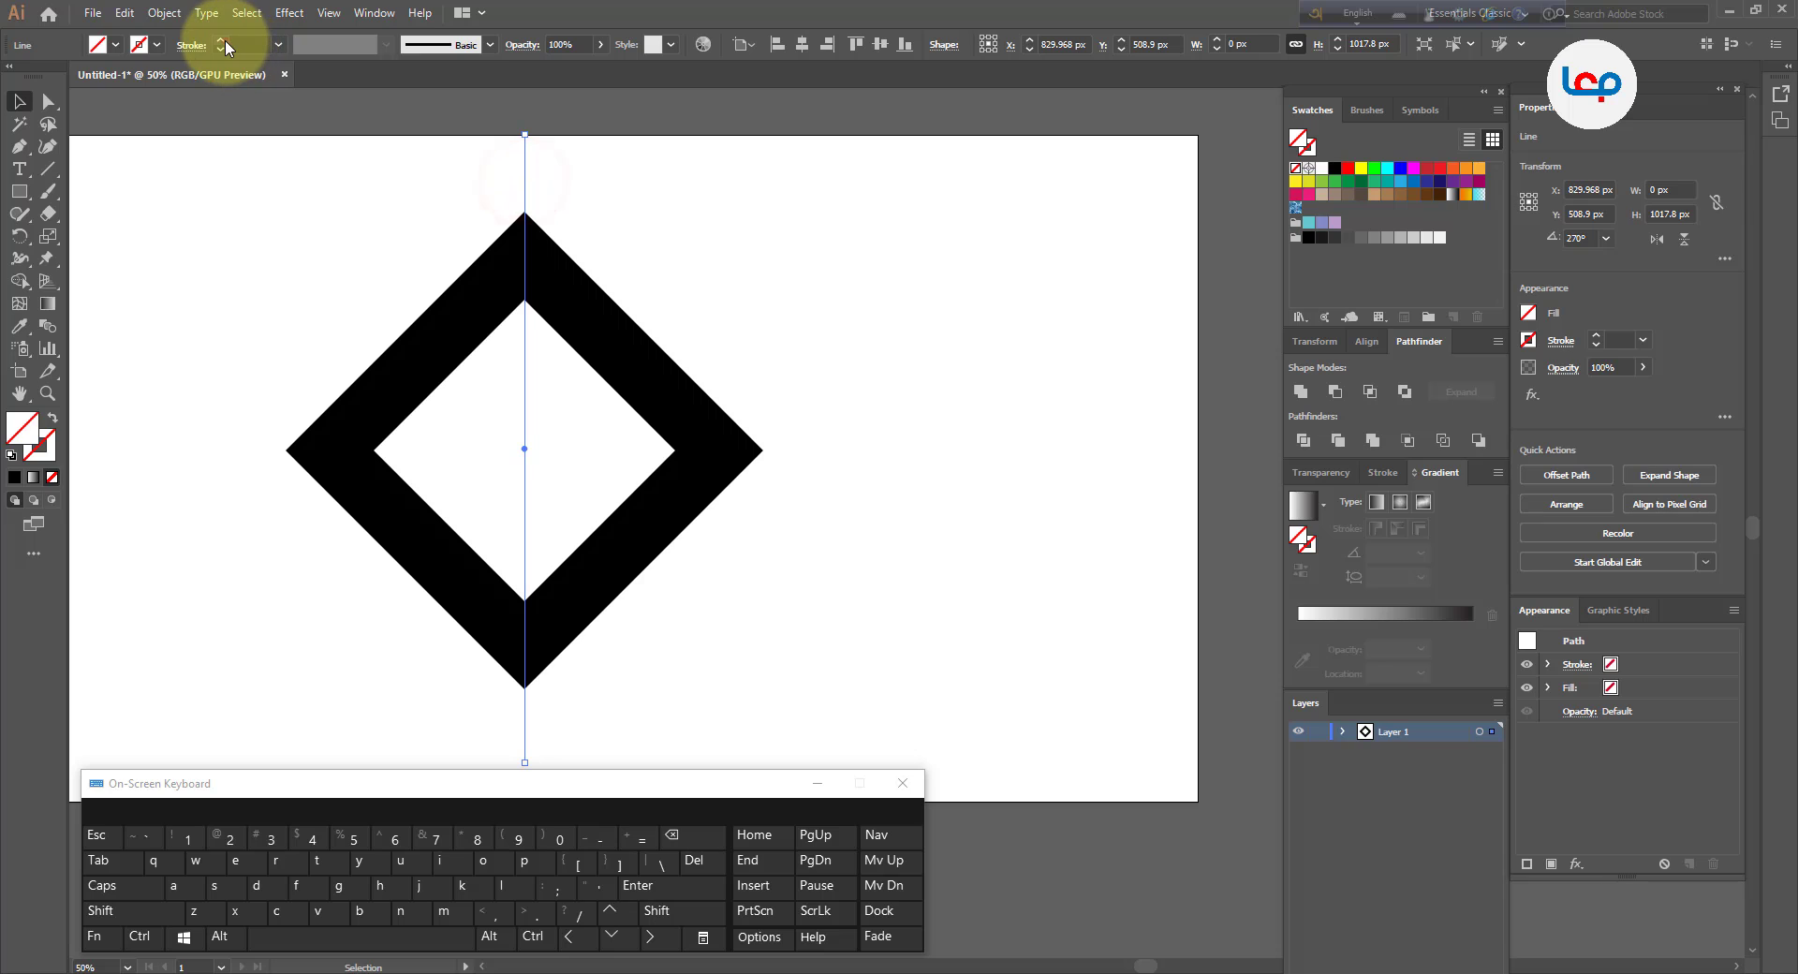
pyautogui.click(318, 215)
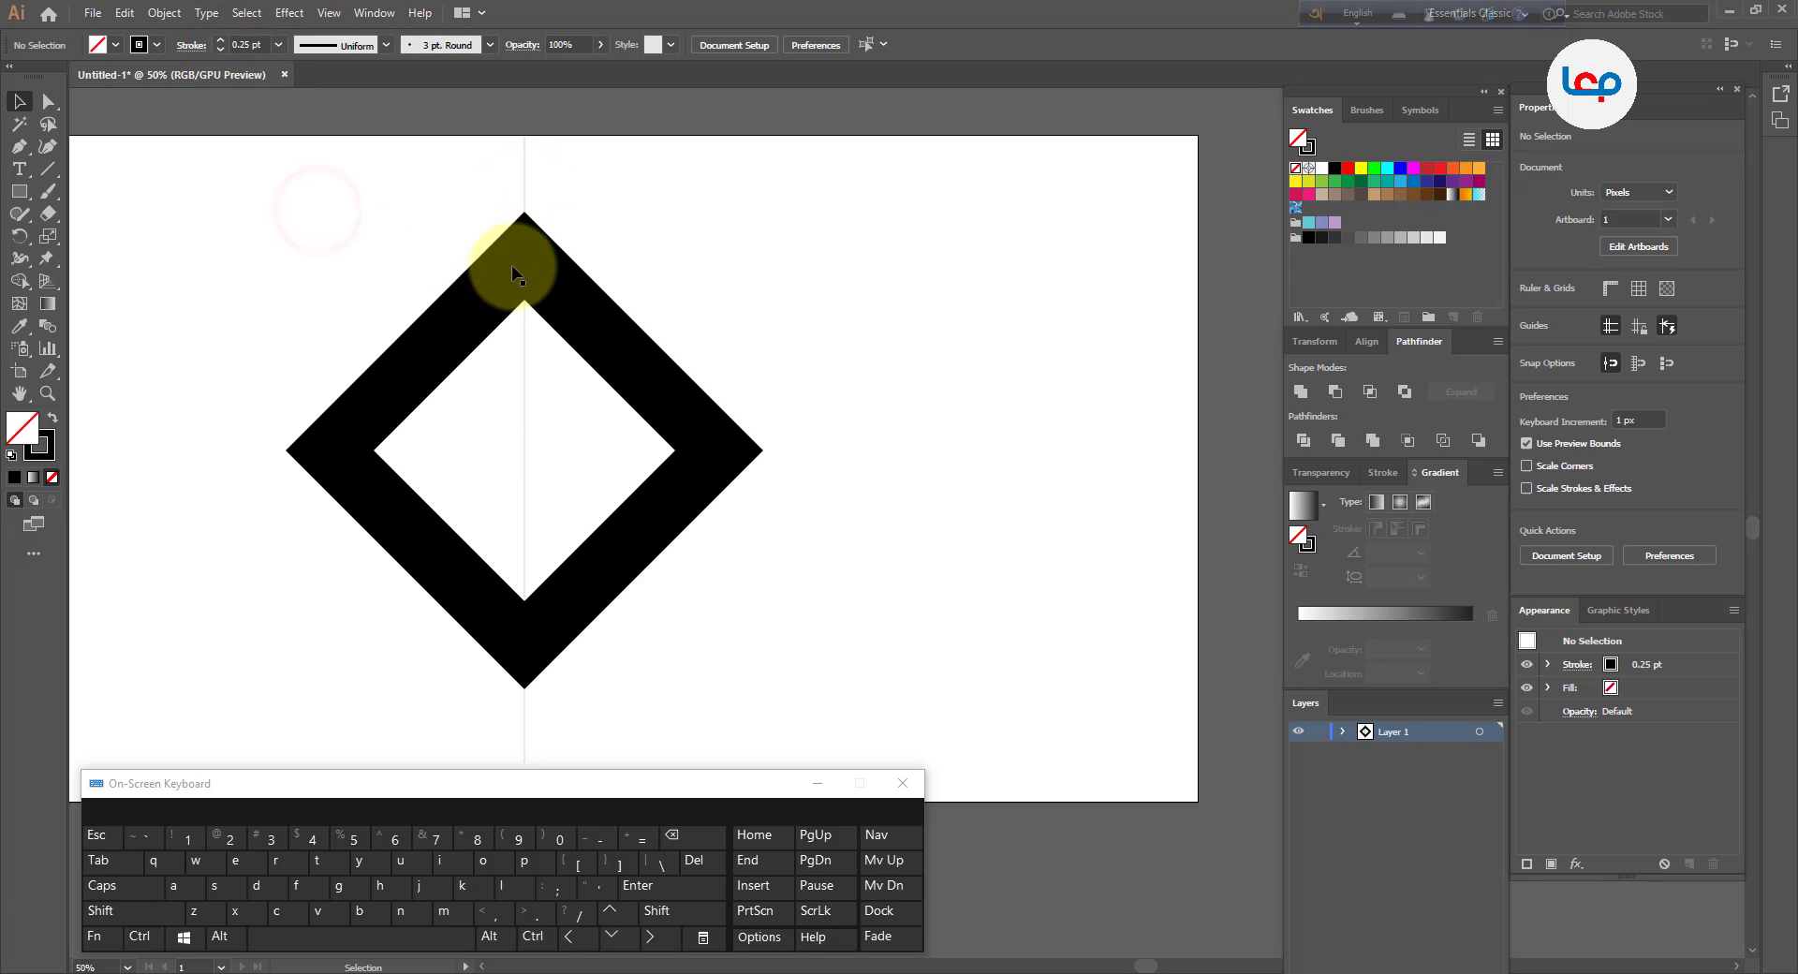
pyautogui.click(628, 332)
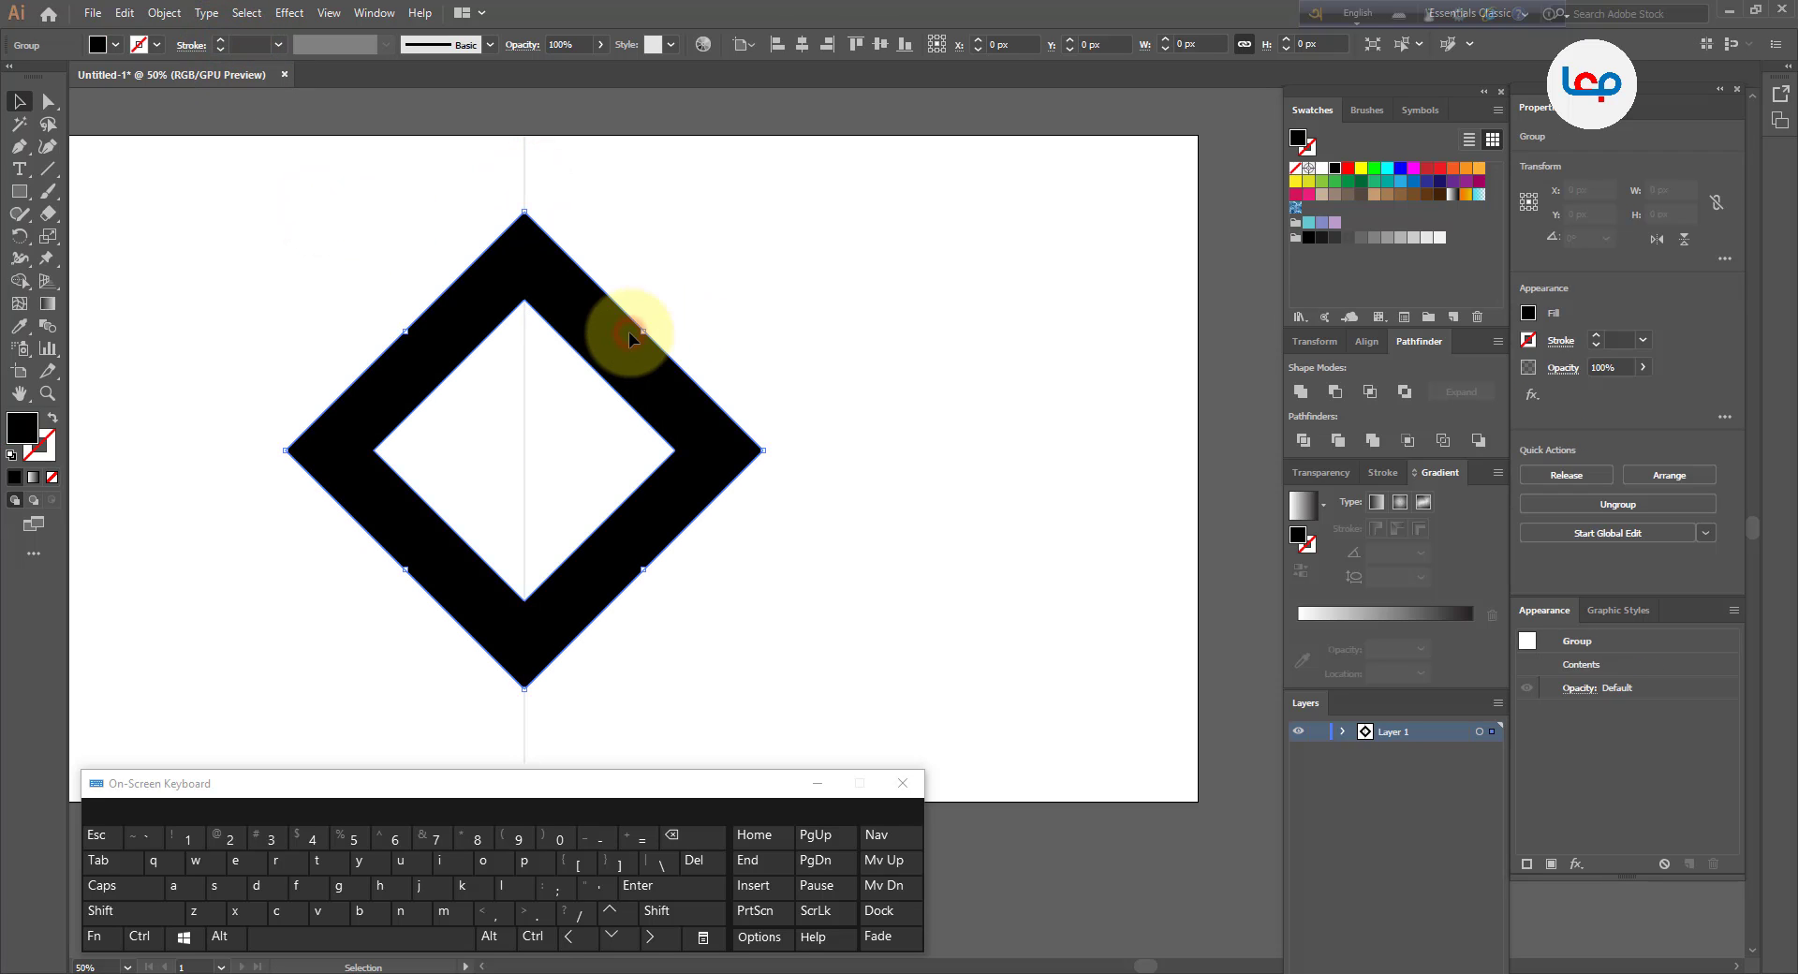
pyautogui.click(704, 311)
# Rotate the diamond and its line together 45° clockwise so the frame is square and the line runs diagonally
pyautogui.moveTo(752, 281); pyautogui.dragTo(419, 410)
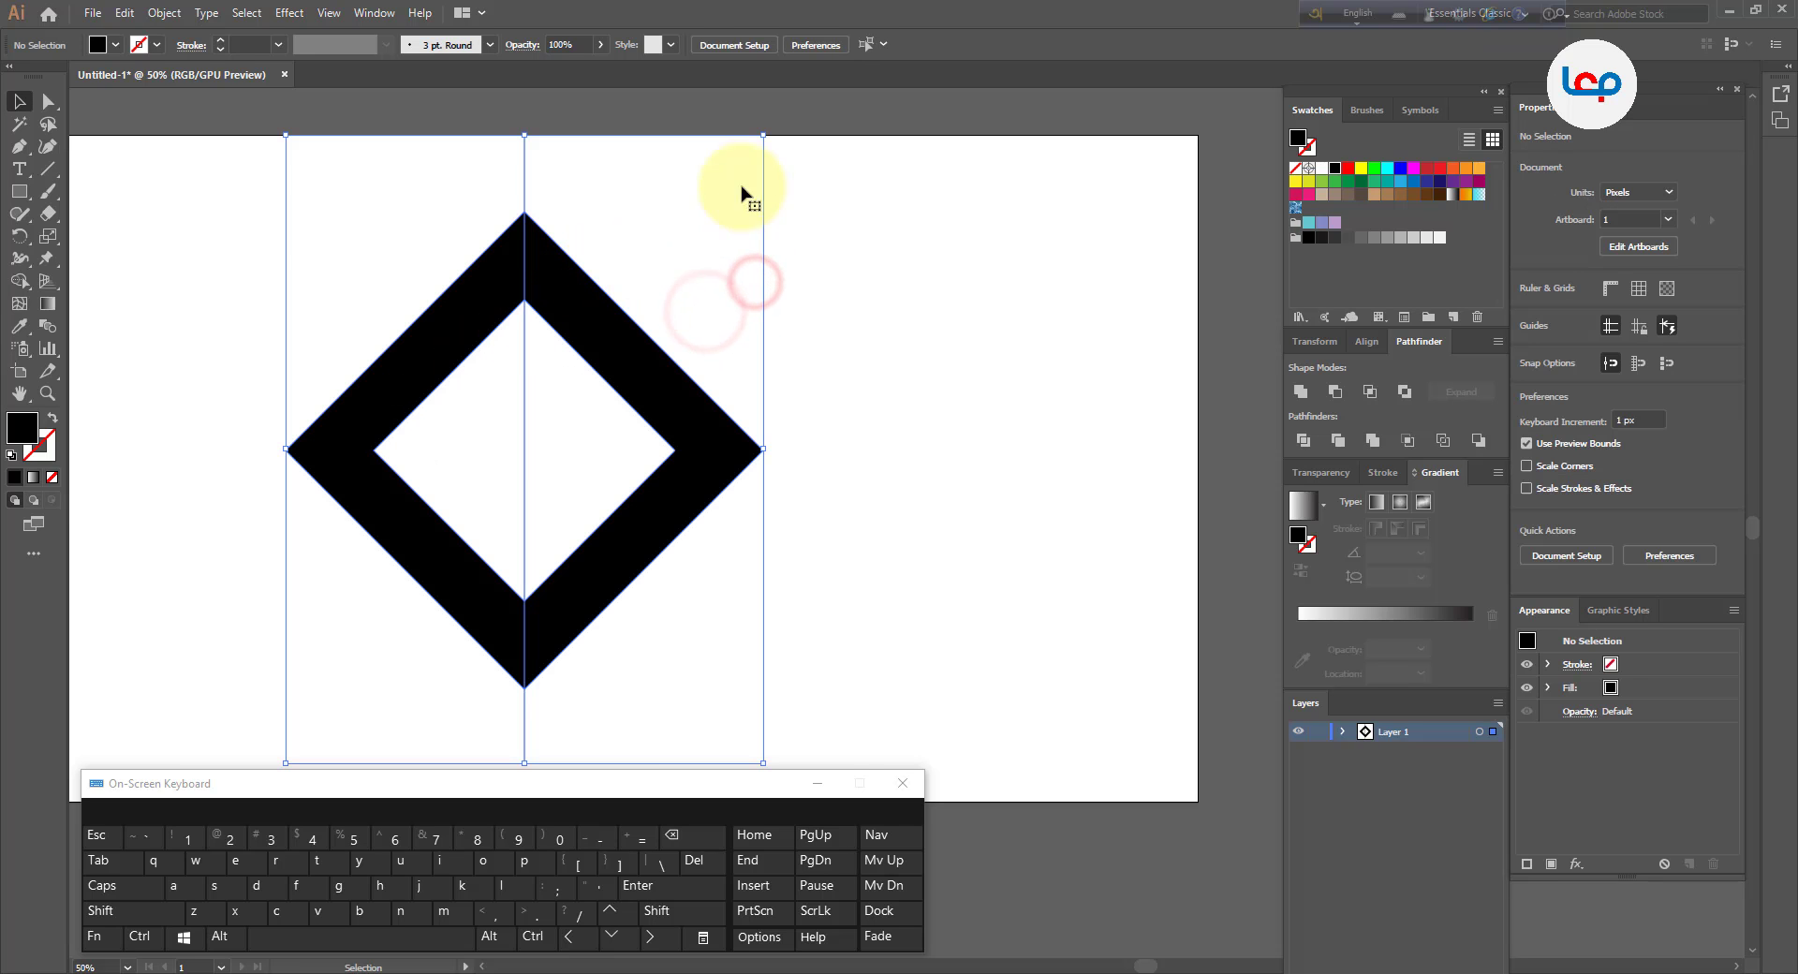
pyautogui.moveTo(772, 130); pyautogui.dragTo(923, 393)
pyautogui.click(919, 394)
pyautogui.click(802, 365)
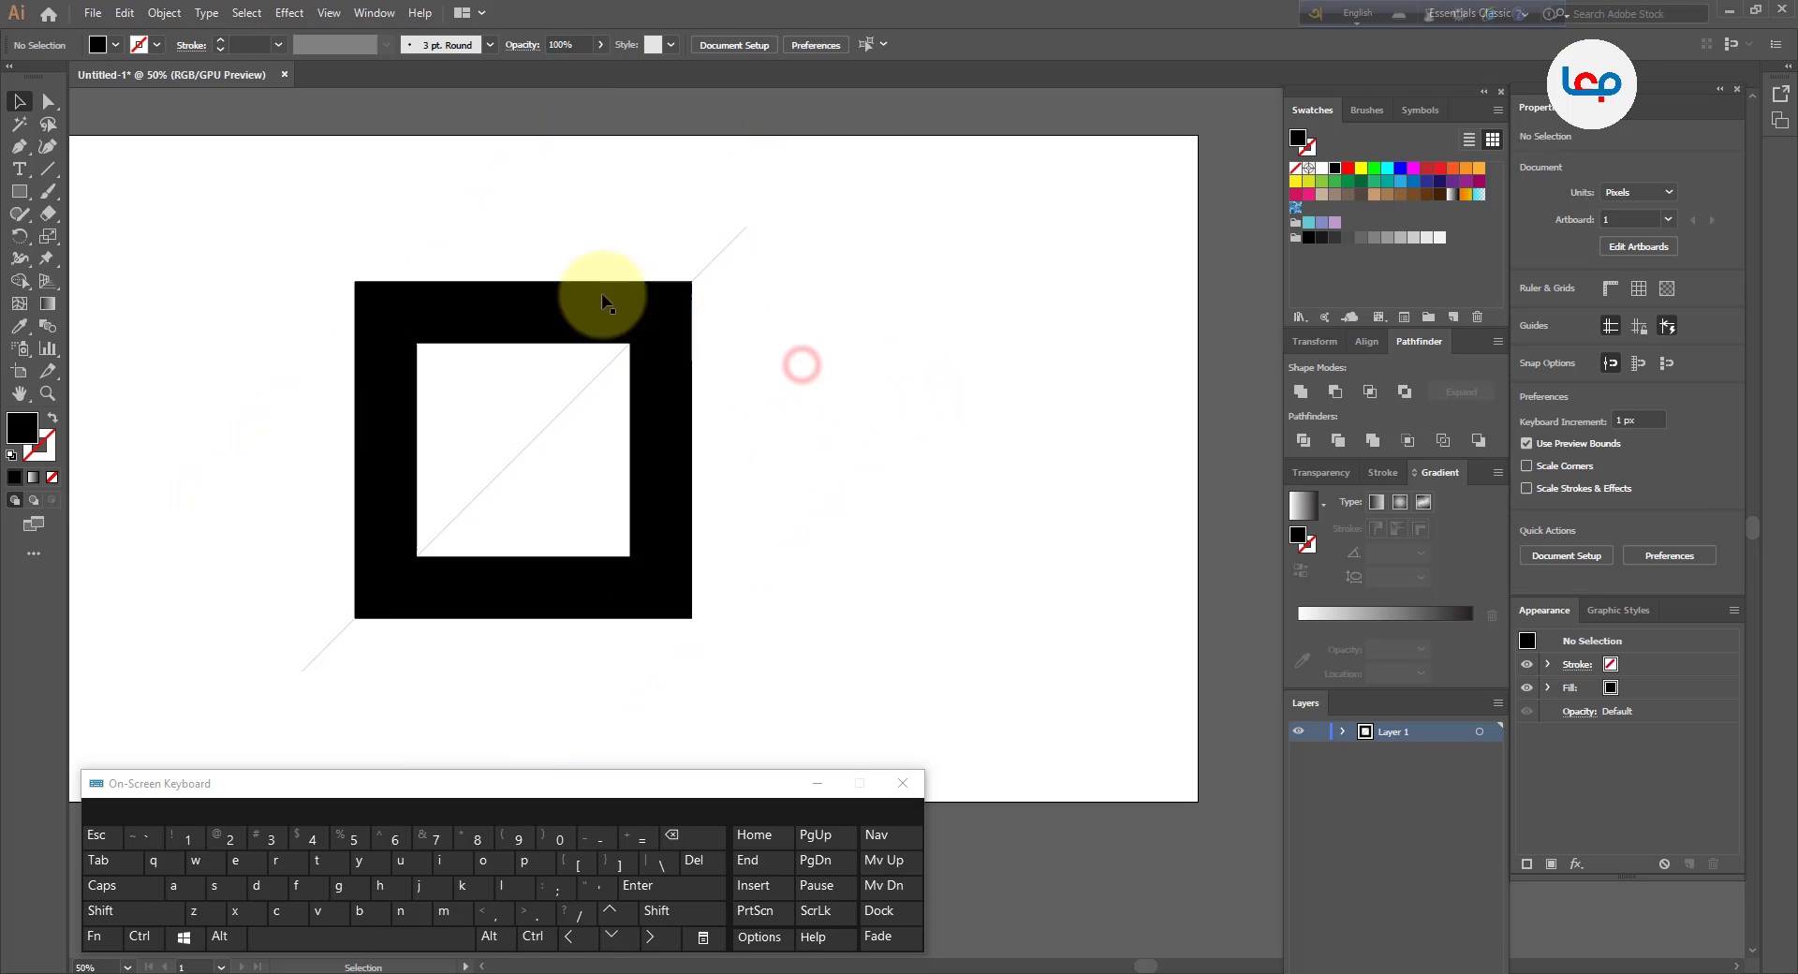
pyautogui.click(529, 231)
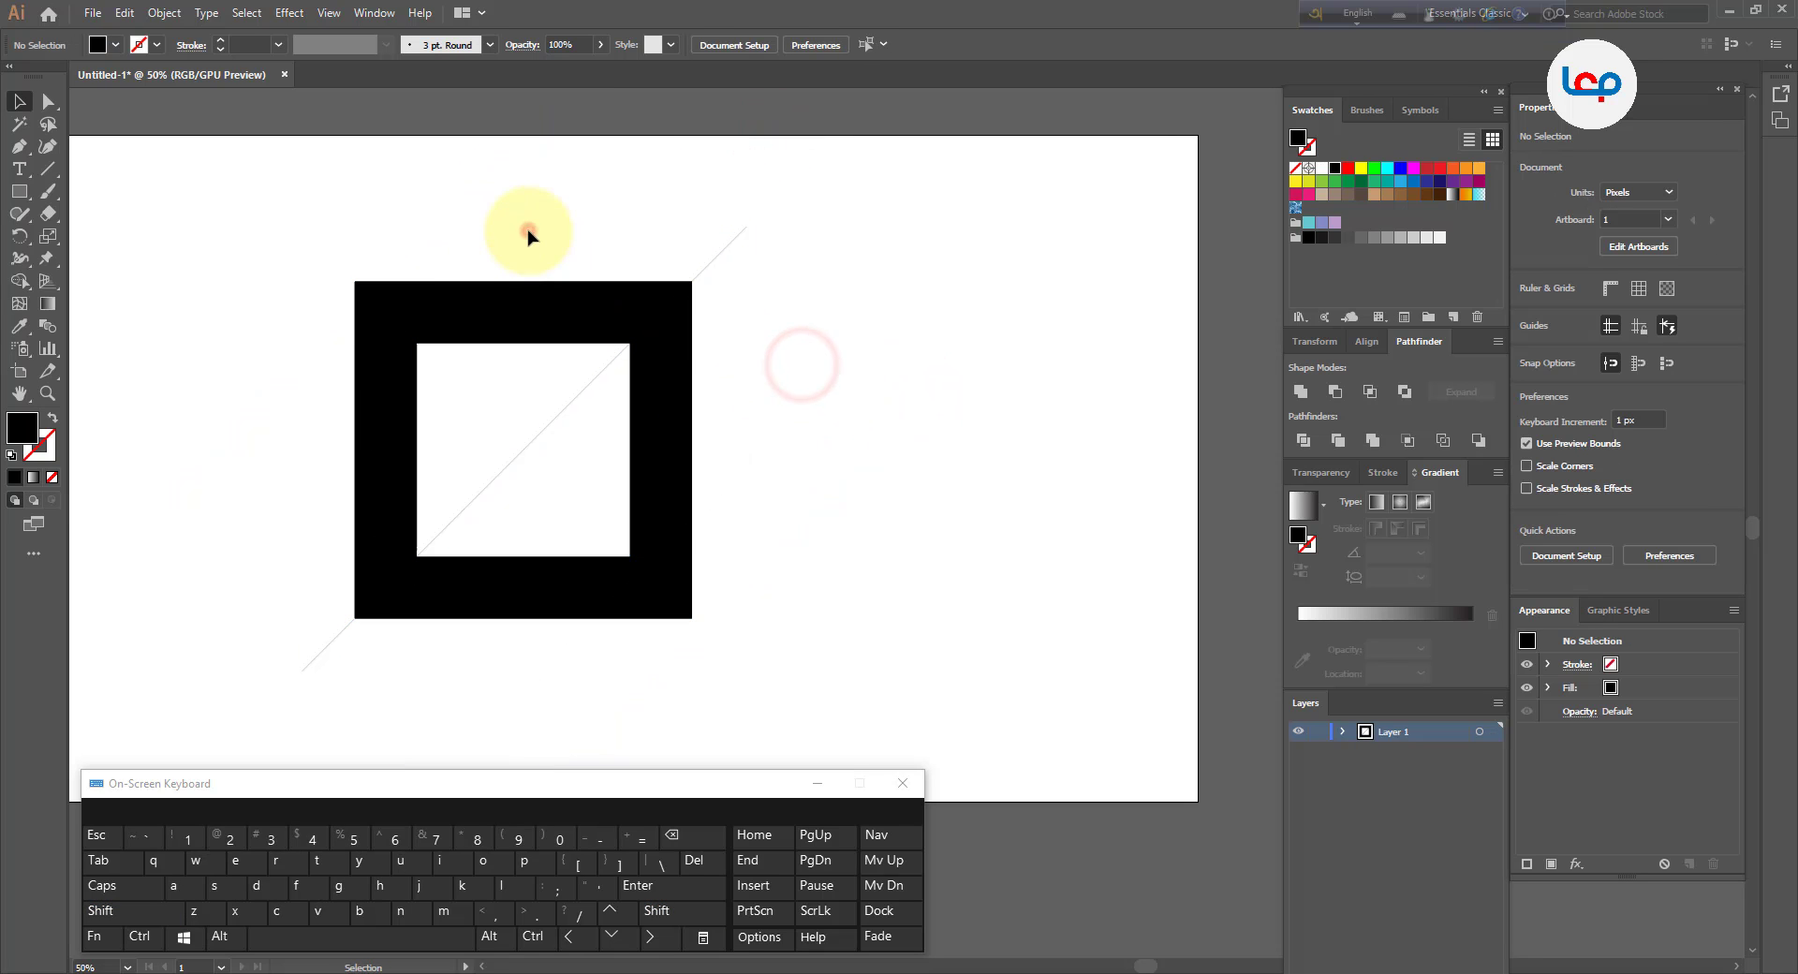
# Draw a vertical line about 867 px long through the square frame and give it a 0.25 pt black stroke
pyautogui.click(41, 171)
pyautogui.moveTo(522, 172); pyautogui.dragTo(516, 706)
pyautogui.click(21, 101)
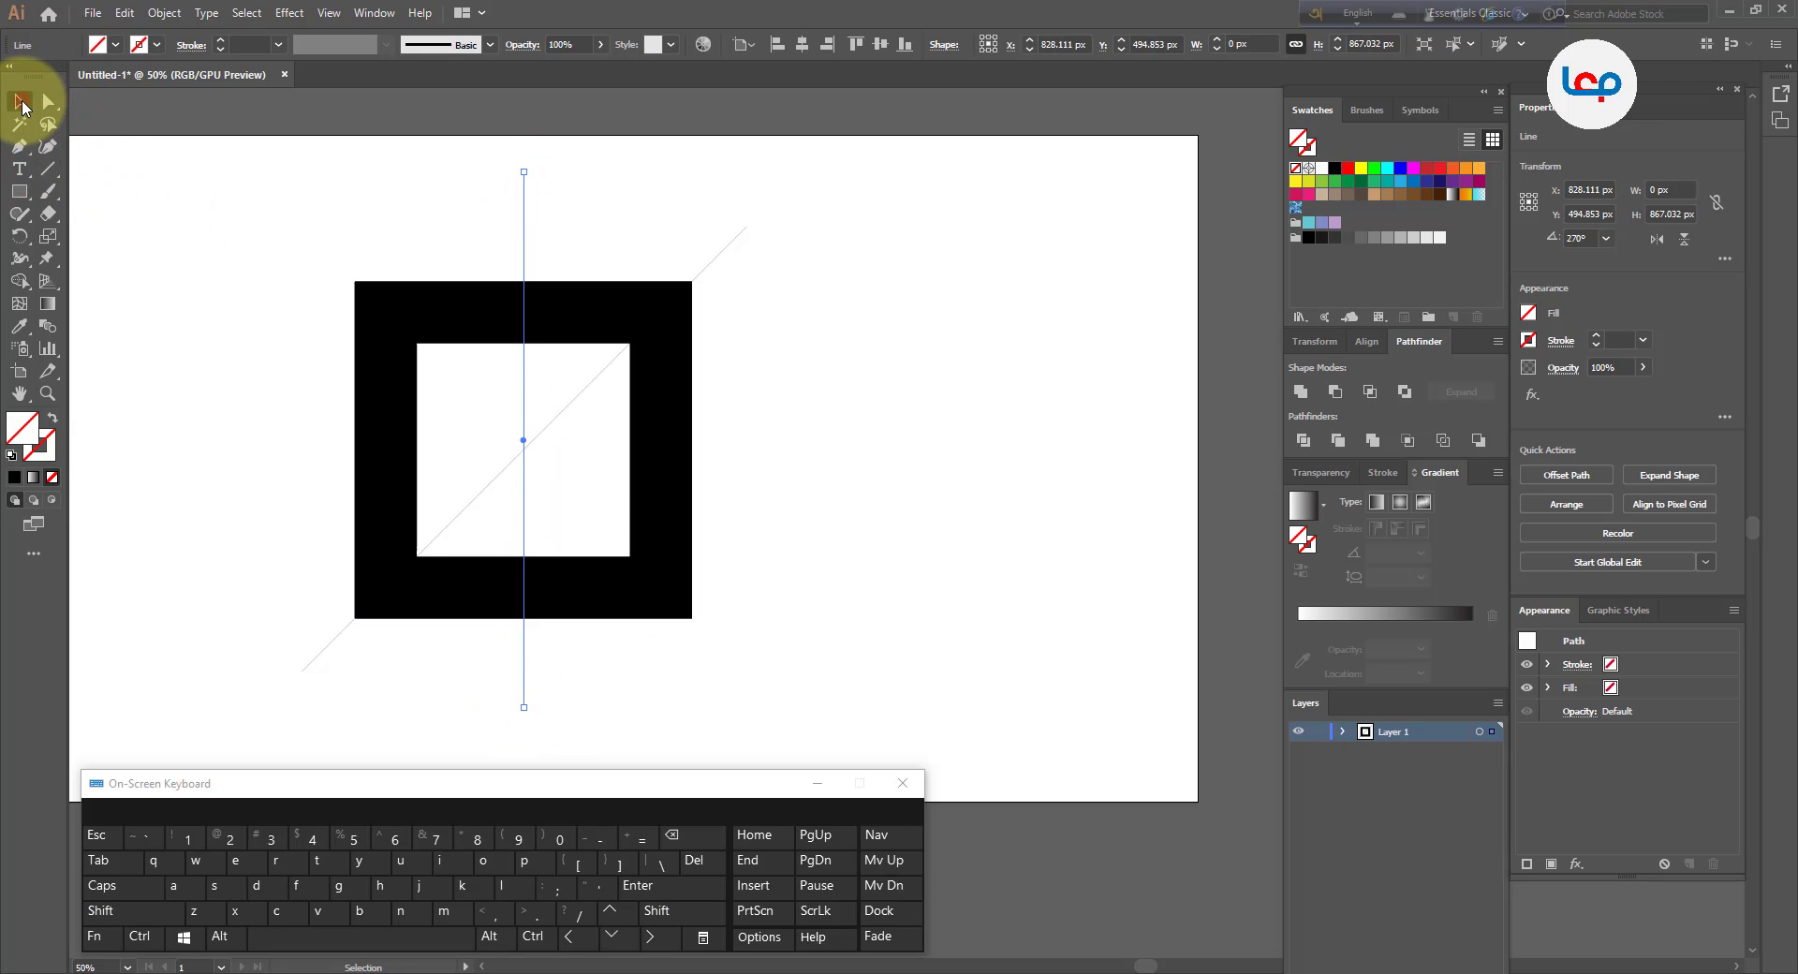
pyautogui.click(185, 179)
pyautogui.moveTo(381, 205); pyautogui.dragTo(563, 232)
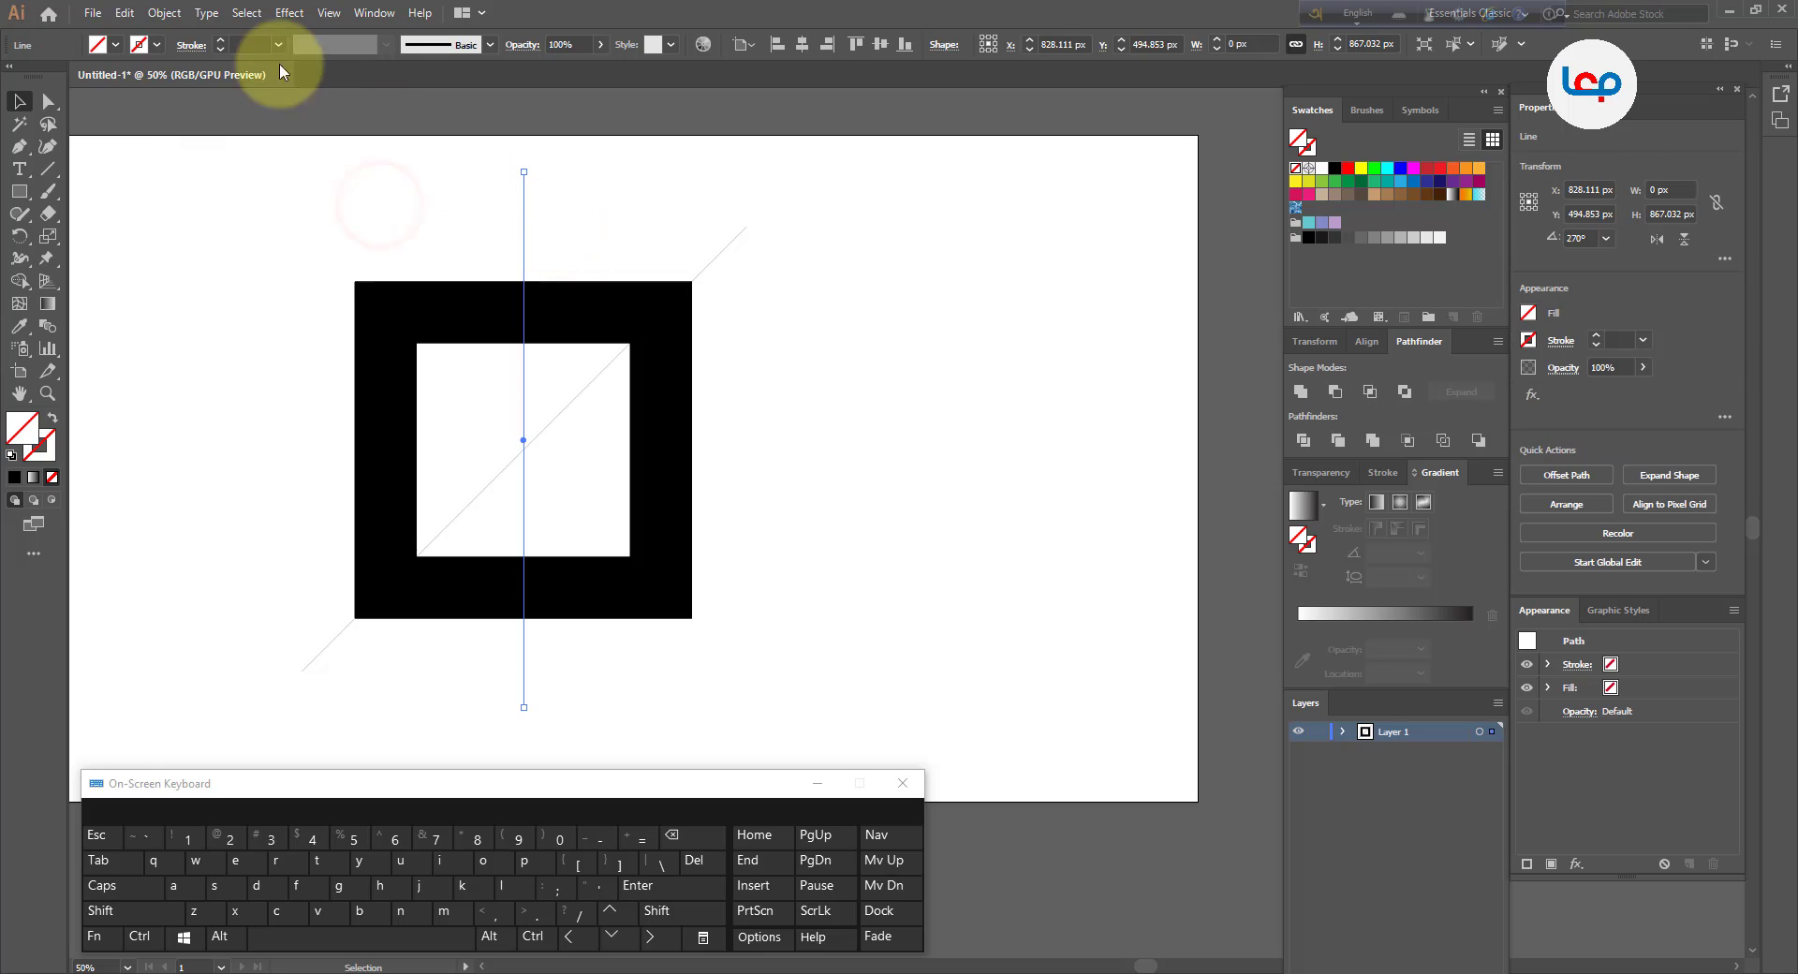
pyautogui.click(265, 141)
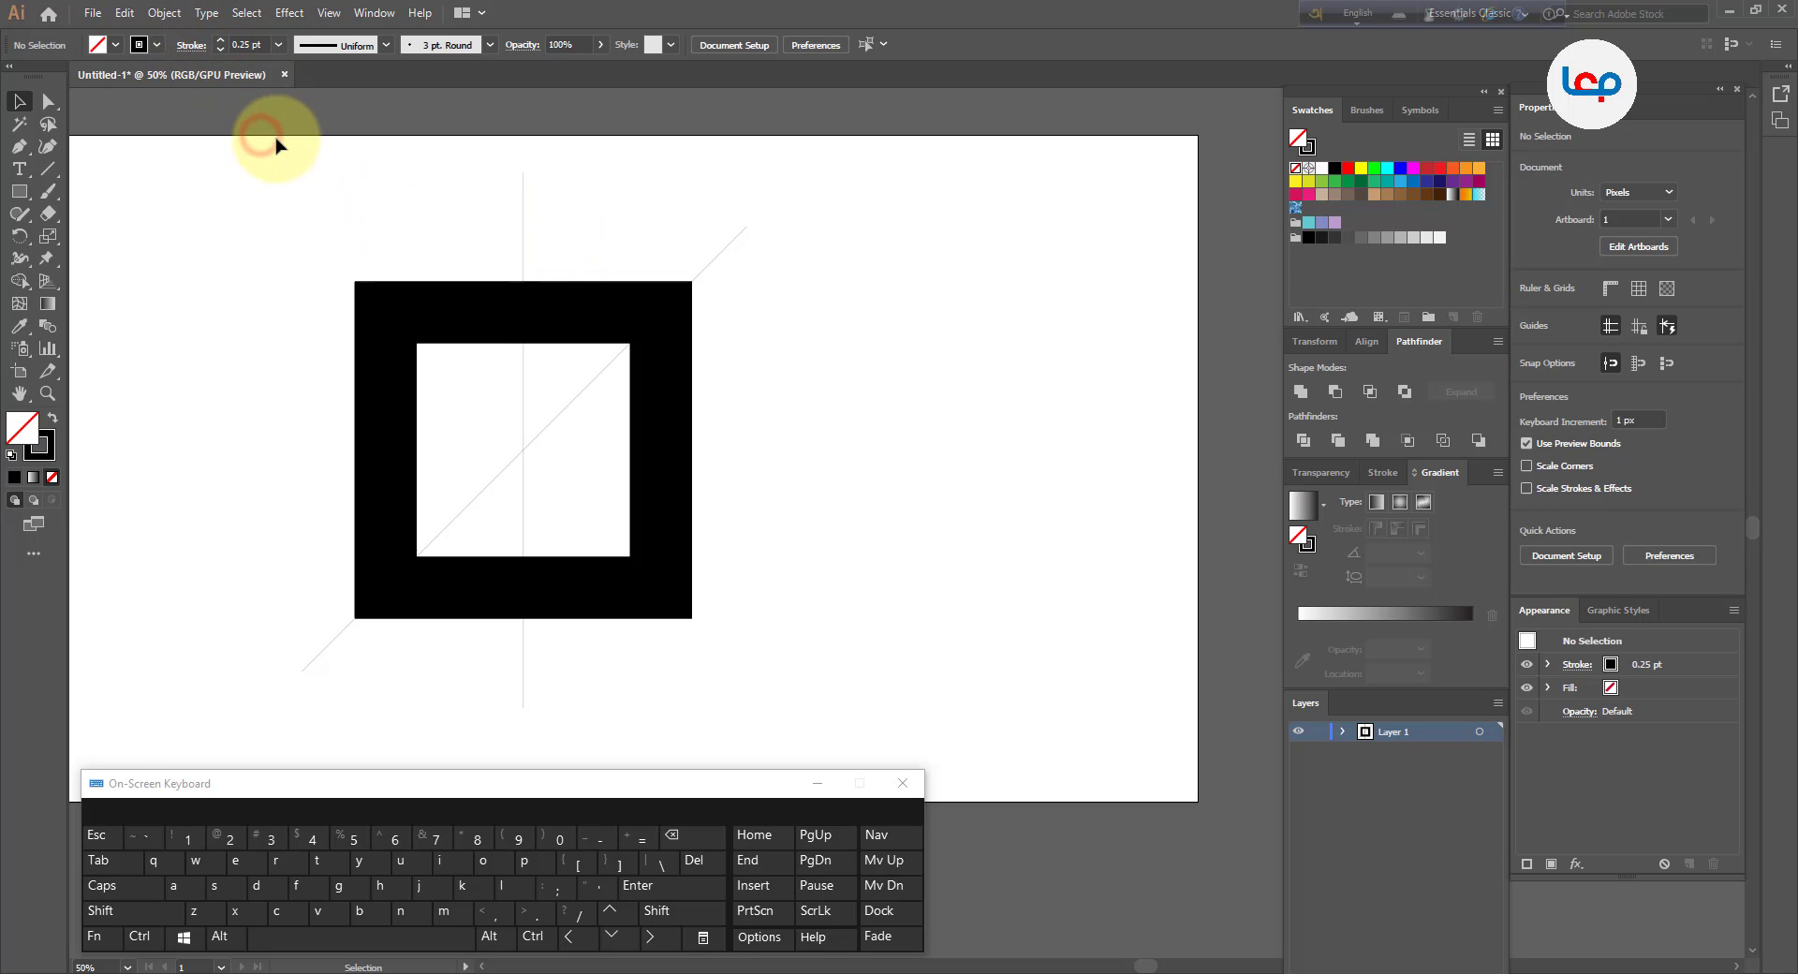
# Centre the new vertical line horizontally on the square frame, using the frame as the key object
pyautogui.moveTo(277, 145); pyautogui.dragTo(547, 310)
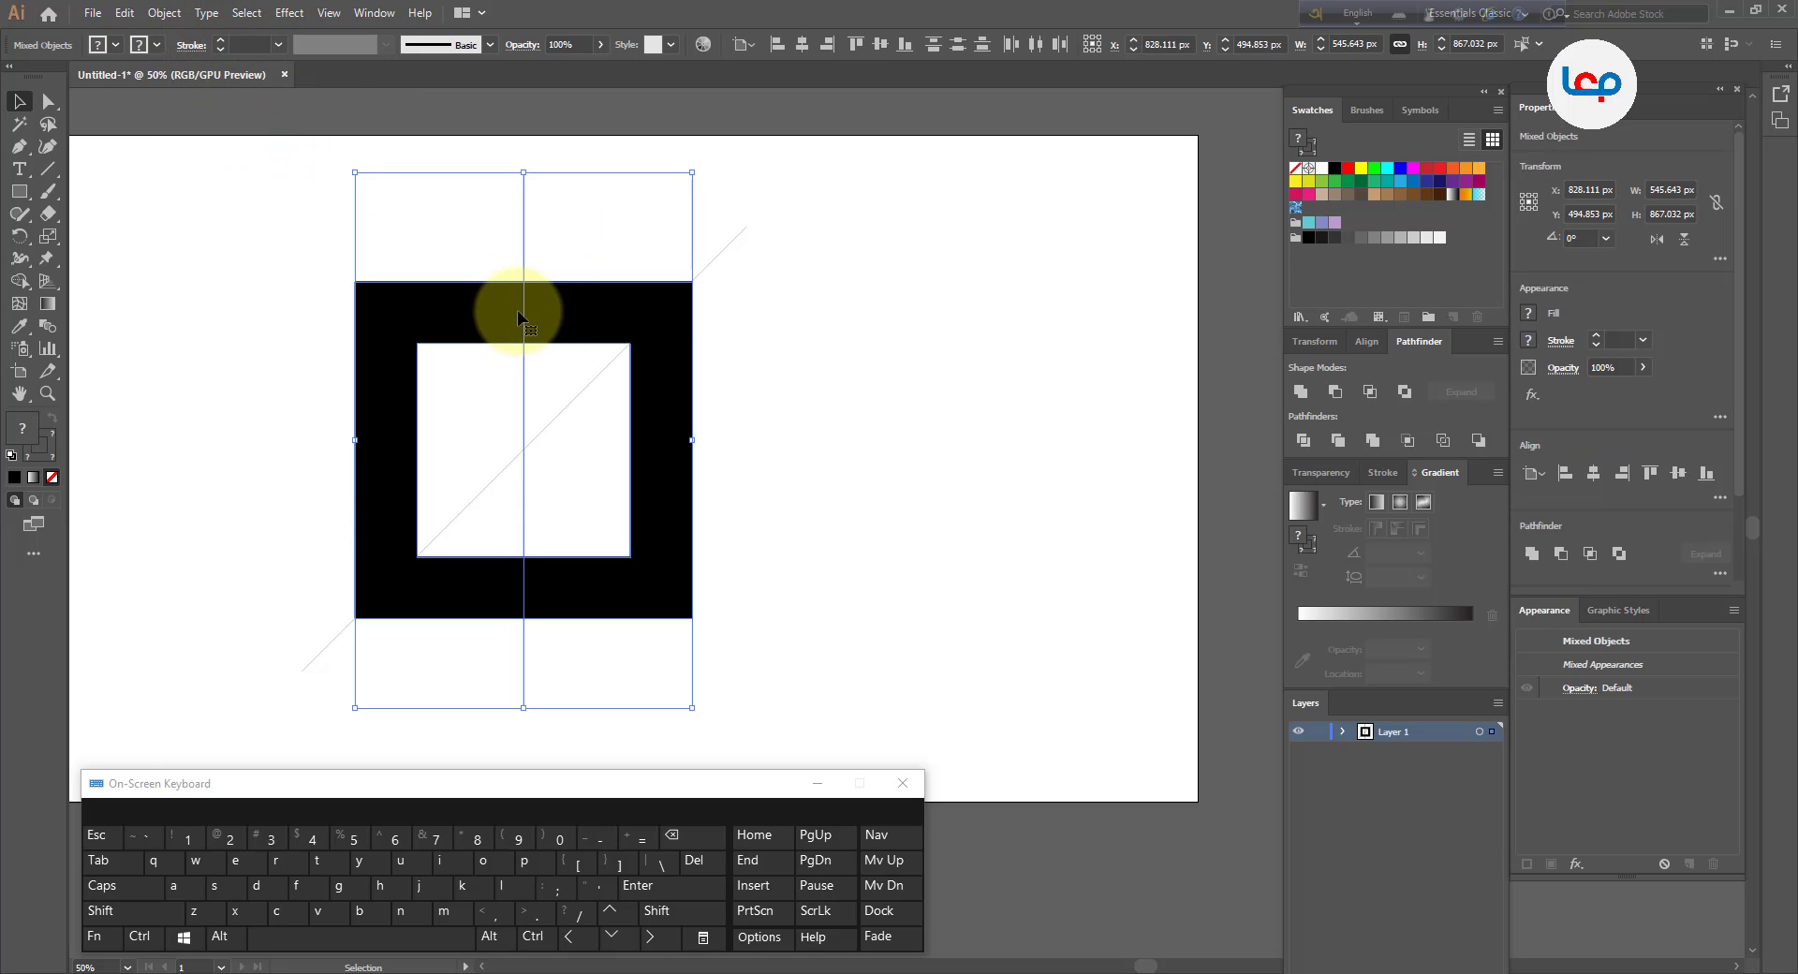
pyautogui.click(572, 311)
pyautogui.click(806, 49)
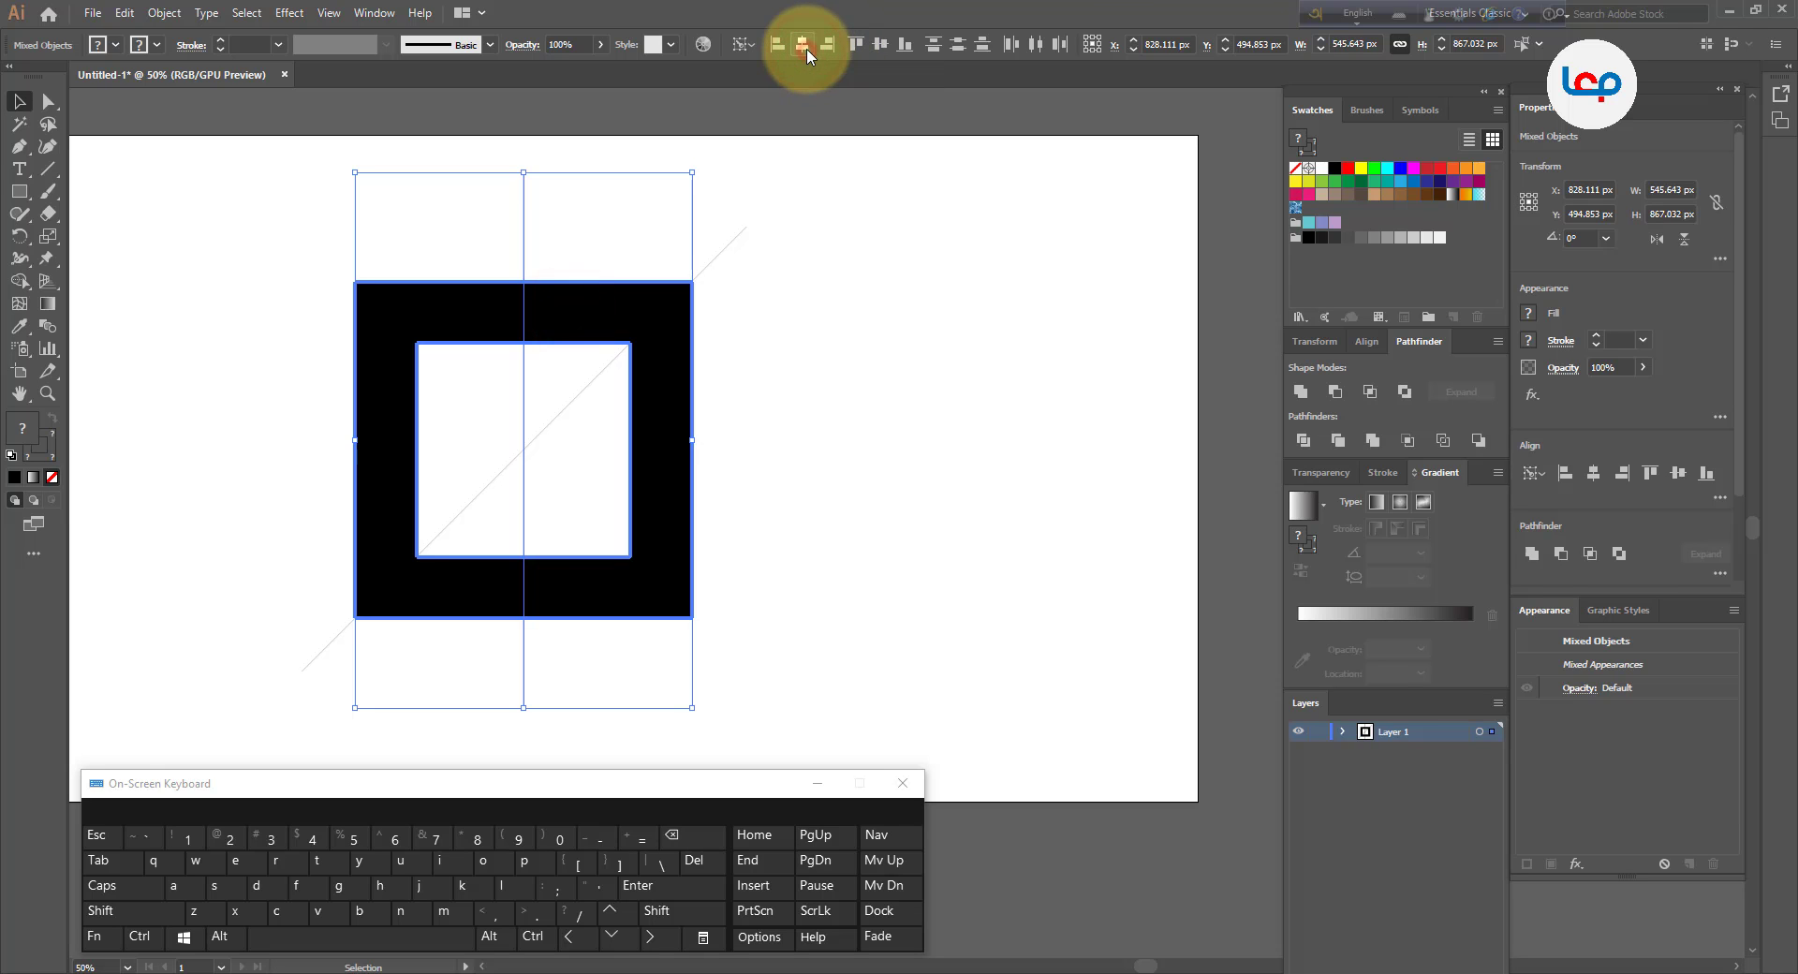
pyautogui.click(800, 267)
# Duplicate the vertical line, turn the copy 90° to horizontal, and centre it vertically on the square frame
pyautogui.moveTo(525, 231); pyautogui.dragTo(743, 384)
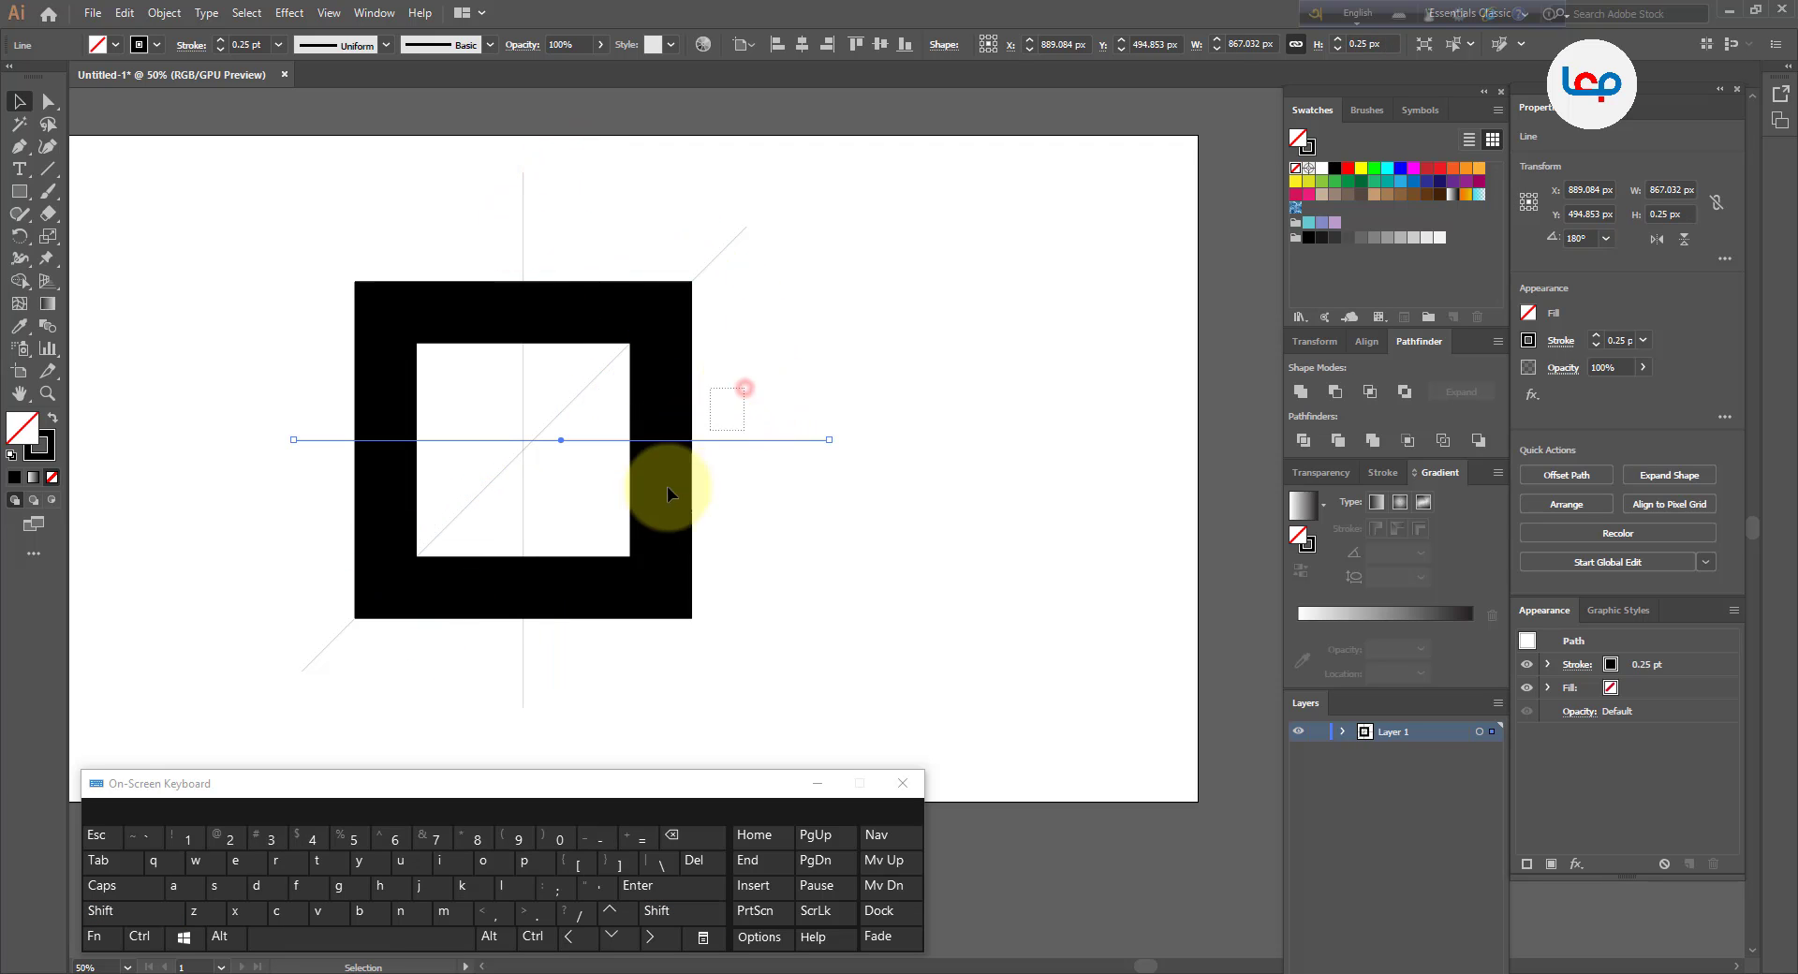
pyautogui.keyDown('shift'); pyautogui.click(686, 400); pyautogui.keyUp('shift')
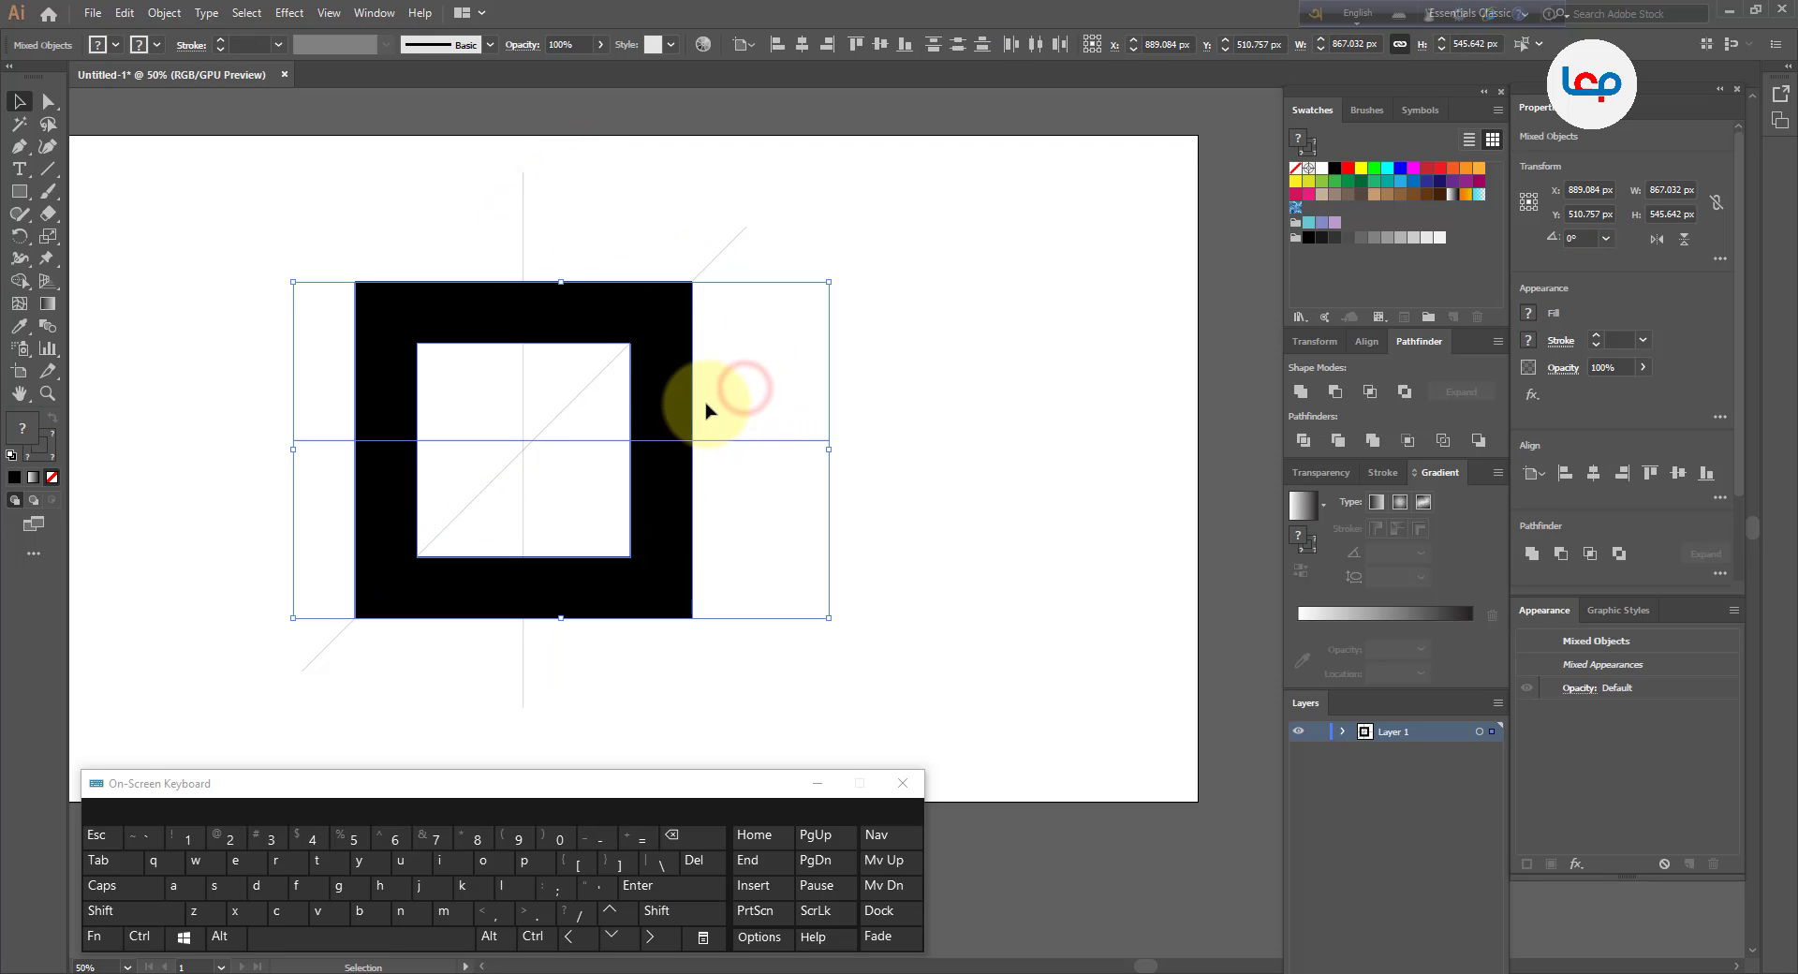
pyautogui.click(880, 47)
pyautogui.click(916, 436)
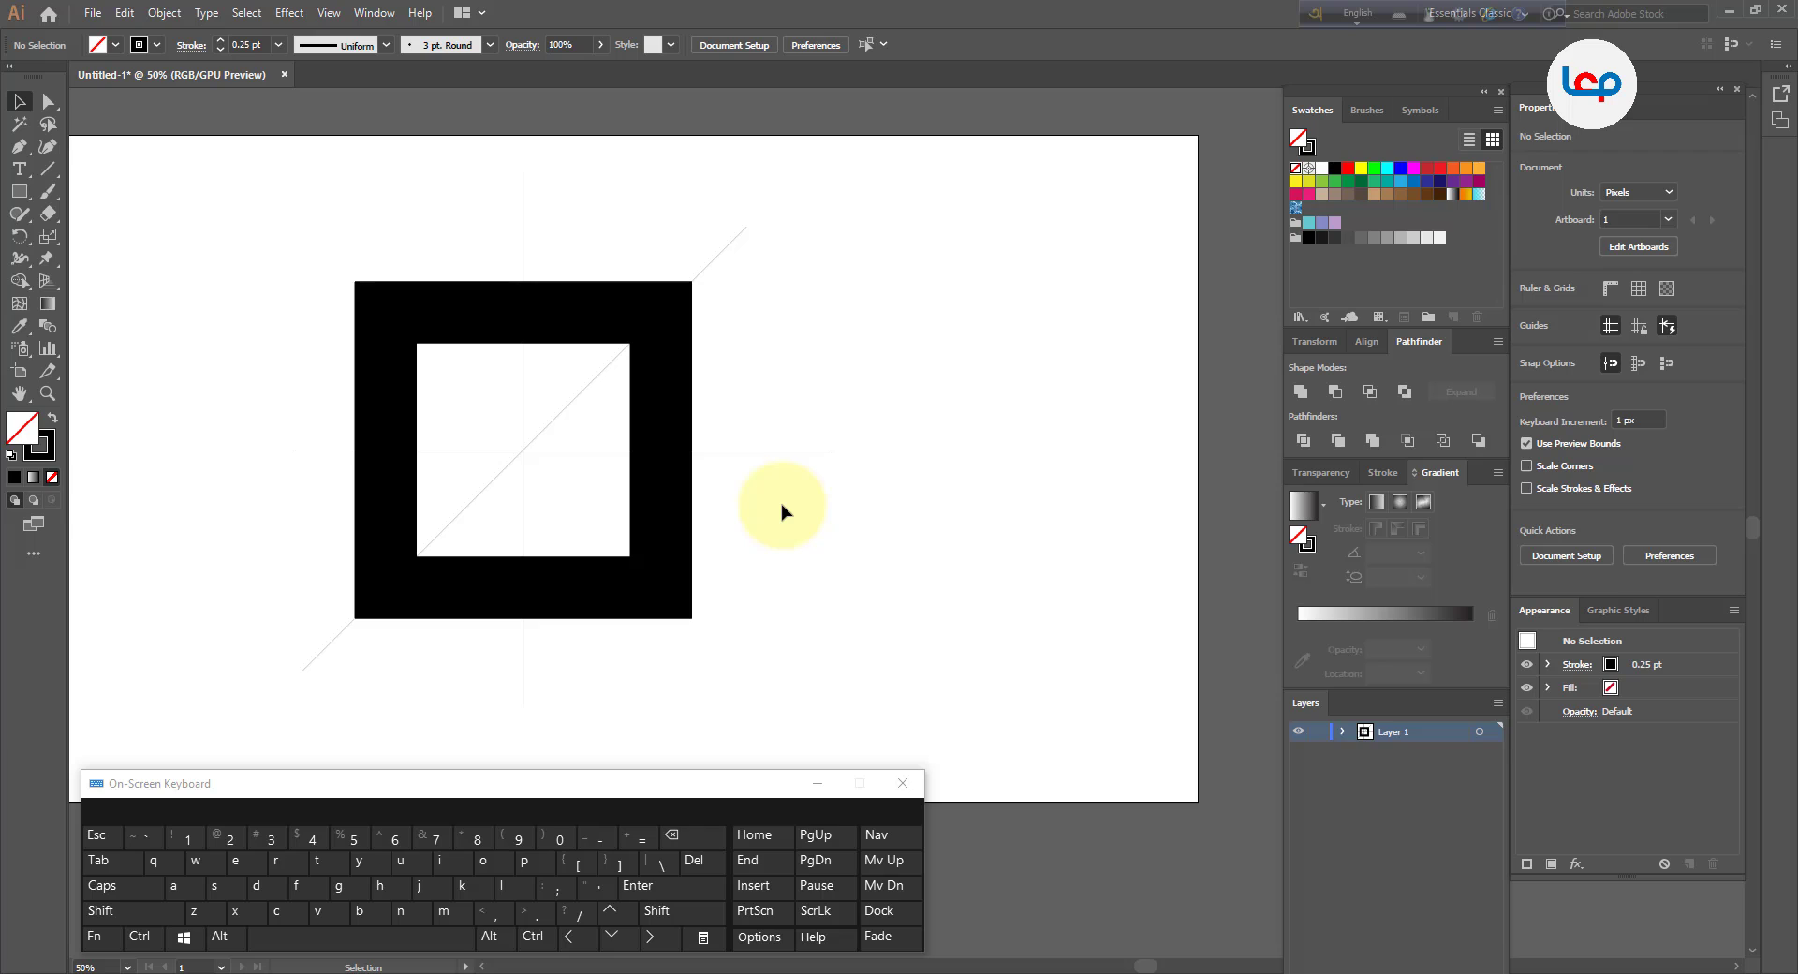
pyautogui.click(837, 570)
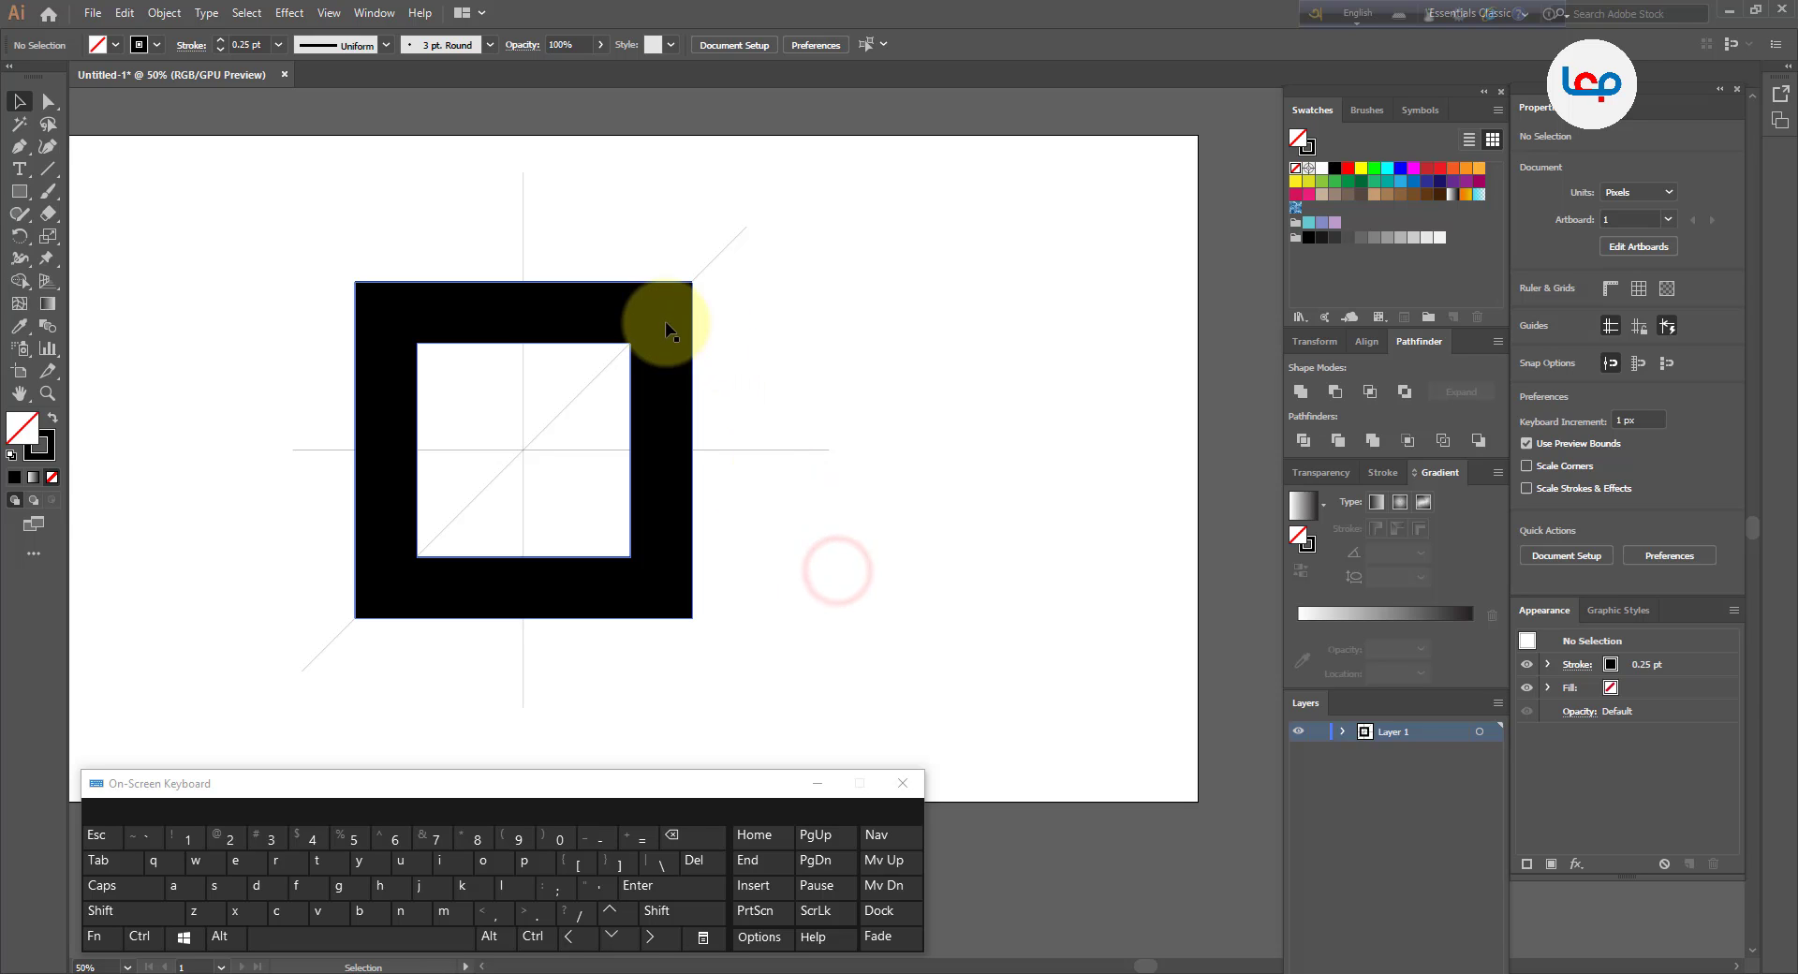
pyautogui.click(754, 355)
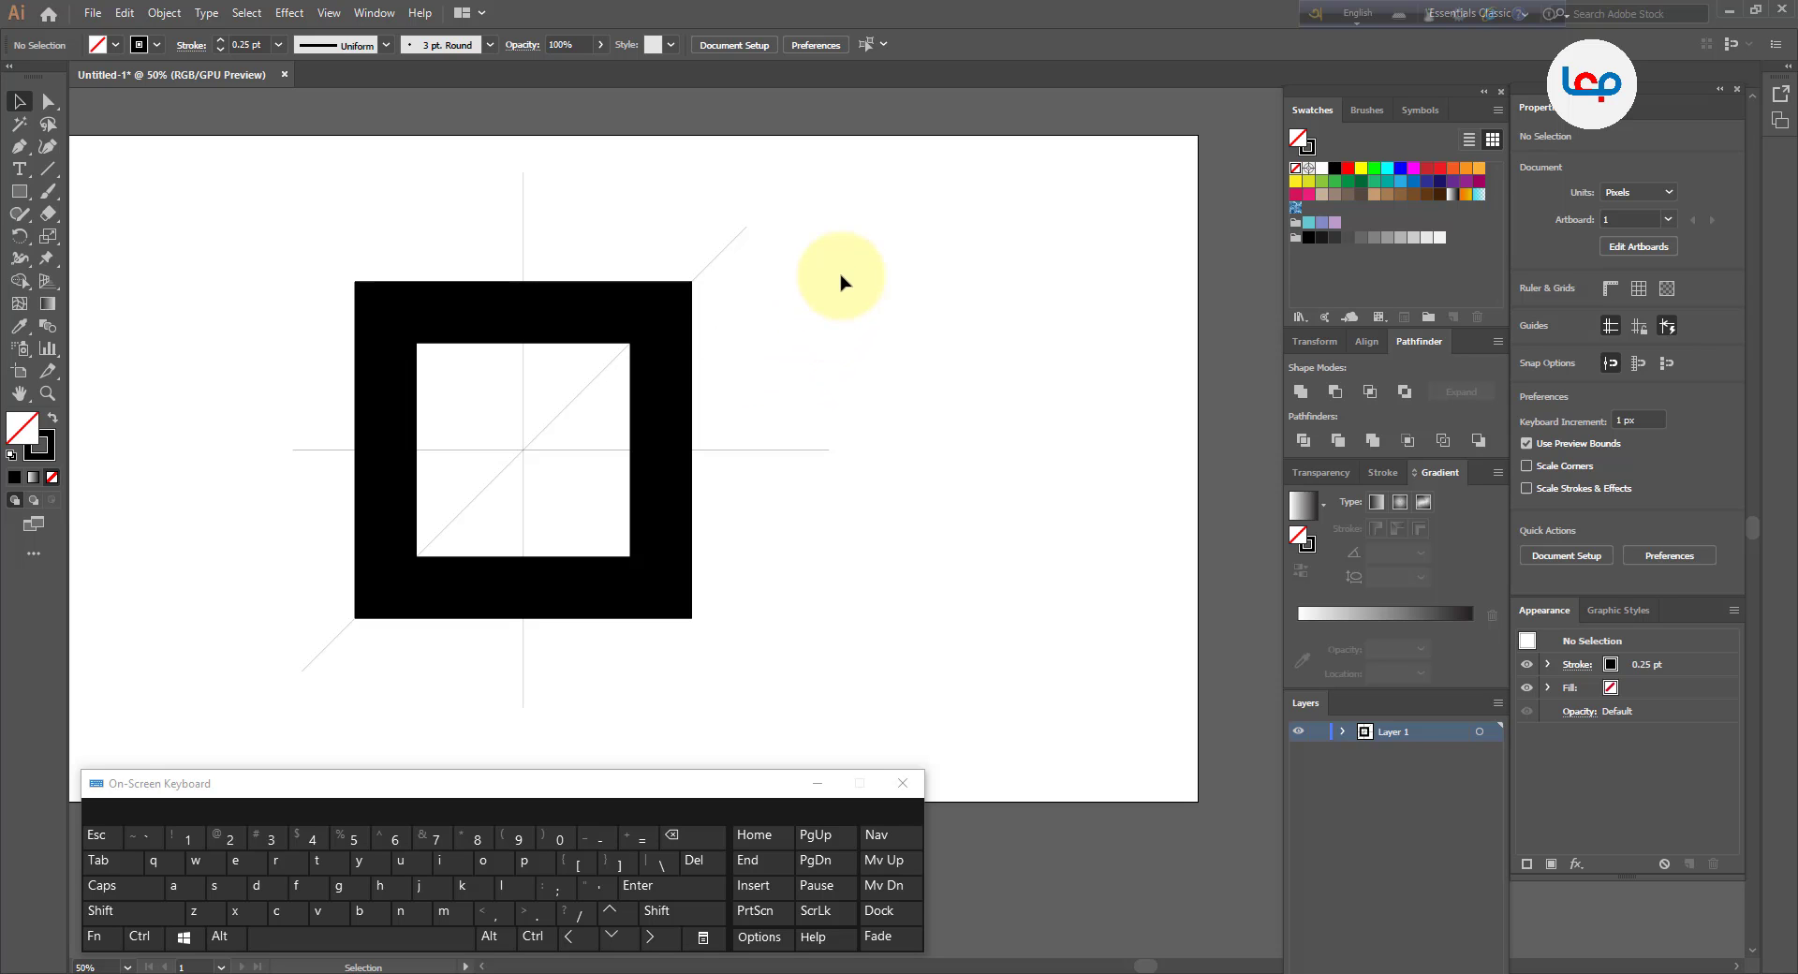
# Divide the square frame along its diagonal, vertical and horizontal lines with Pathfinder Divide, and ungroup the resulting pieces
pyautogui.moveTo(859, 249); pyautogui.dragTo(337, 562)
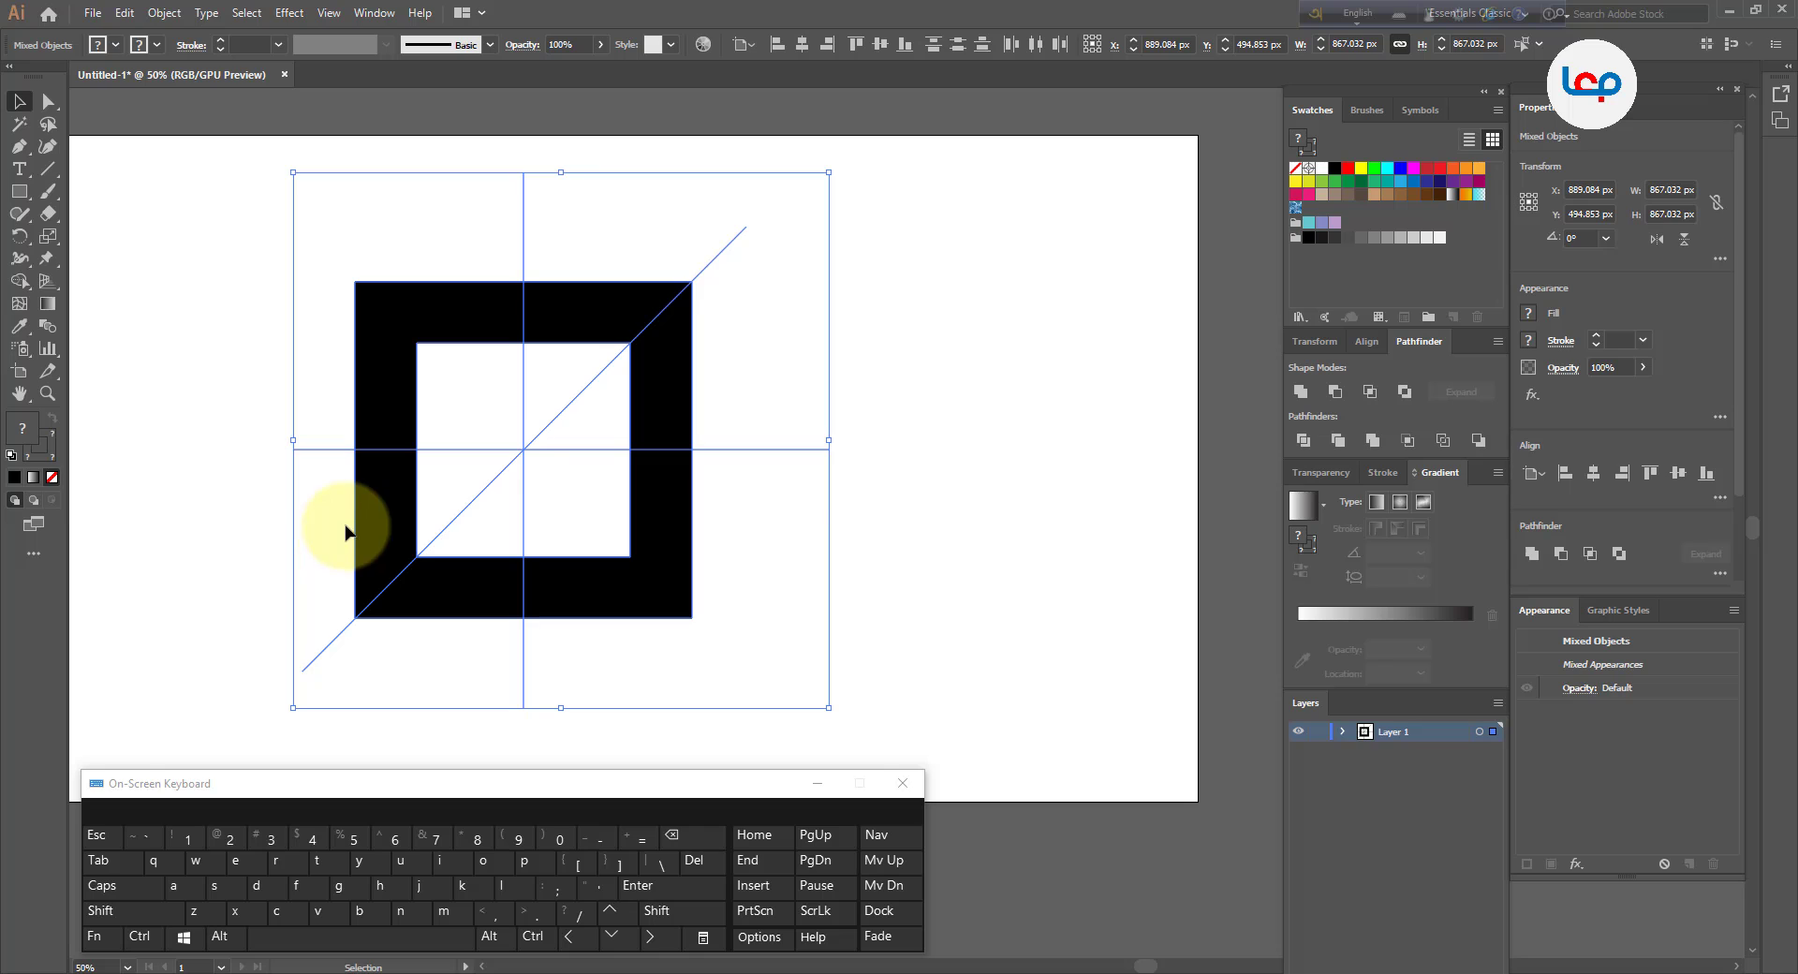
pyautogui.click(1304, 440)
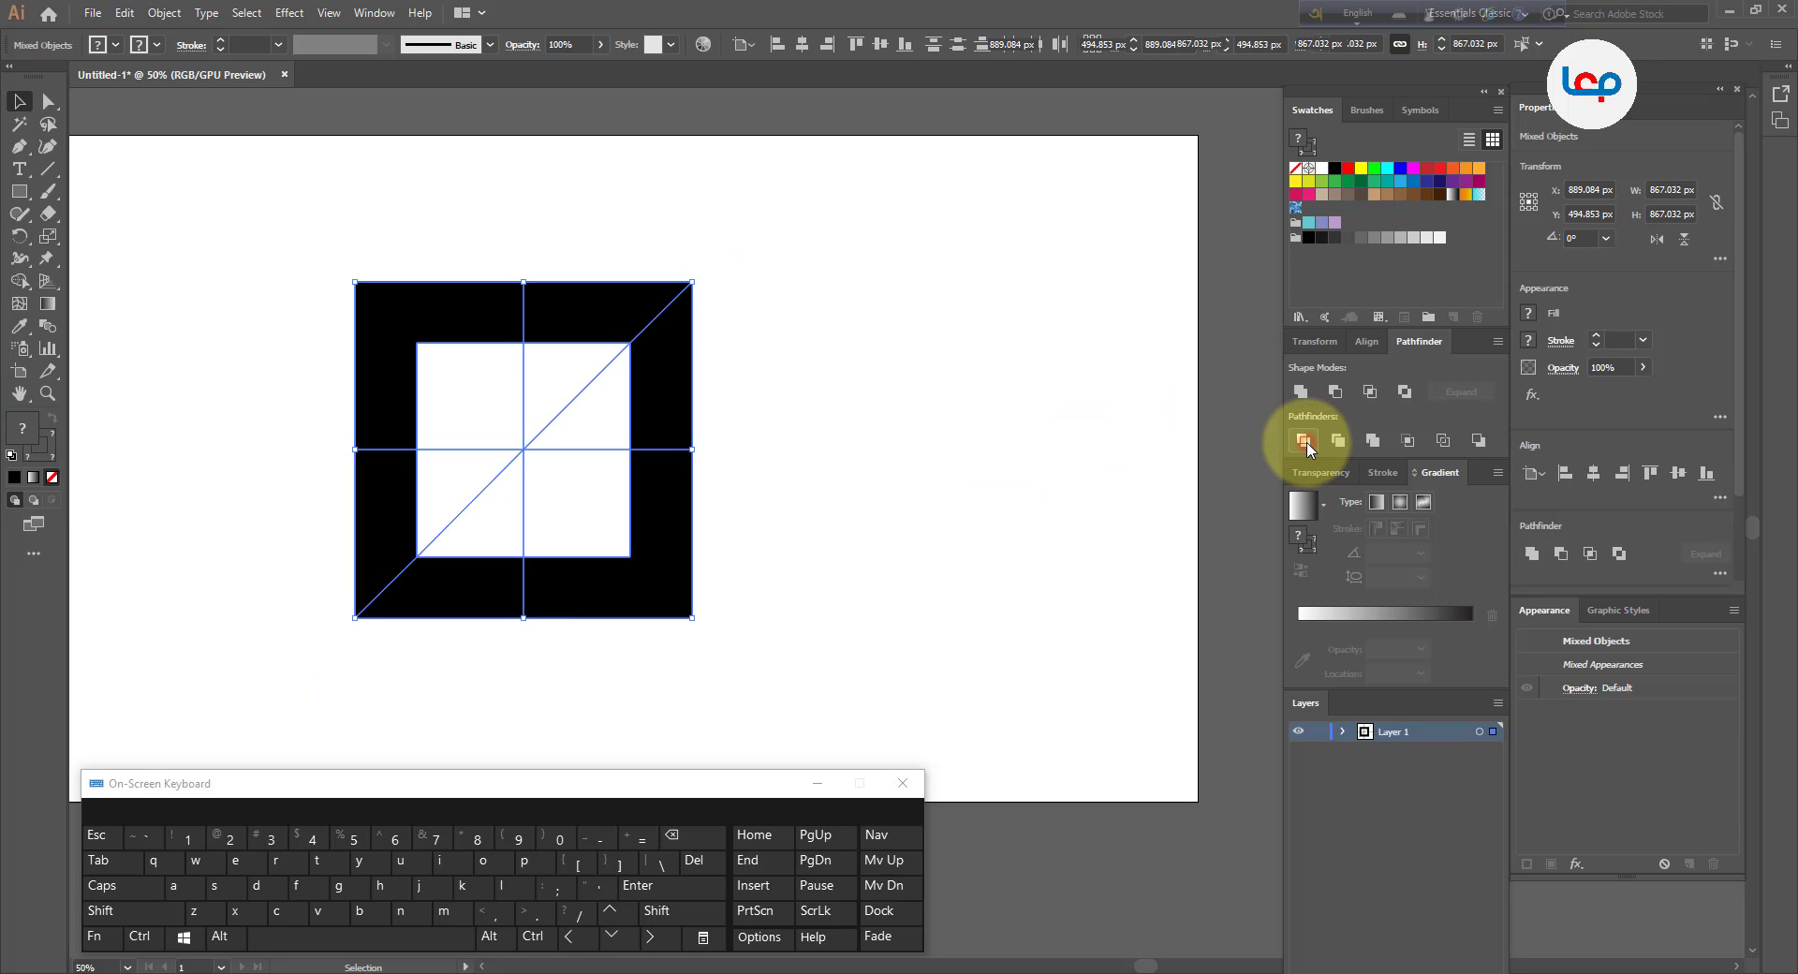
pyautogui.rightClick(684, 413)
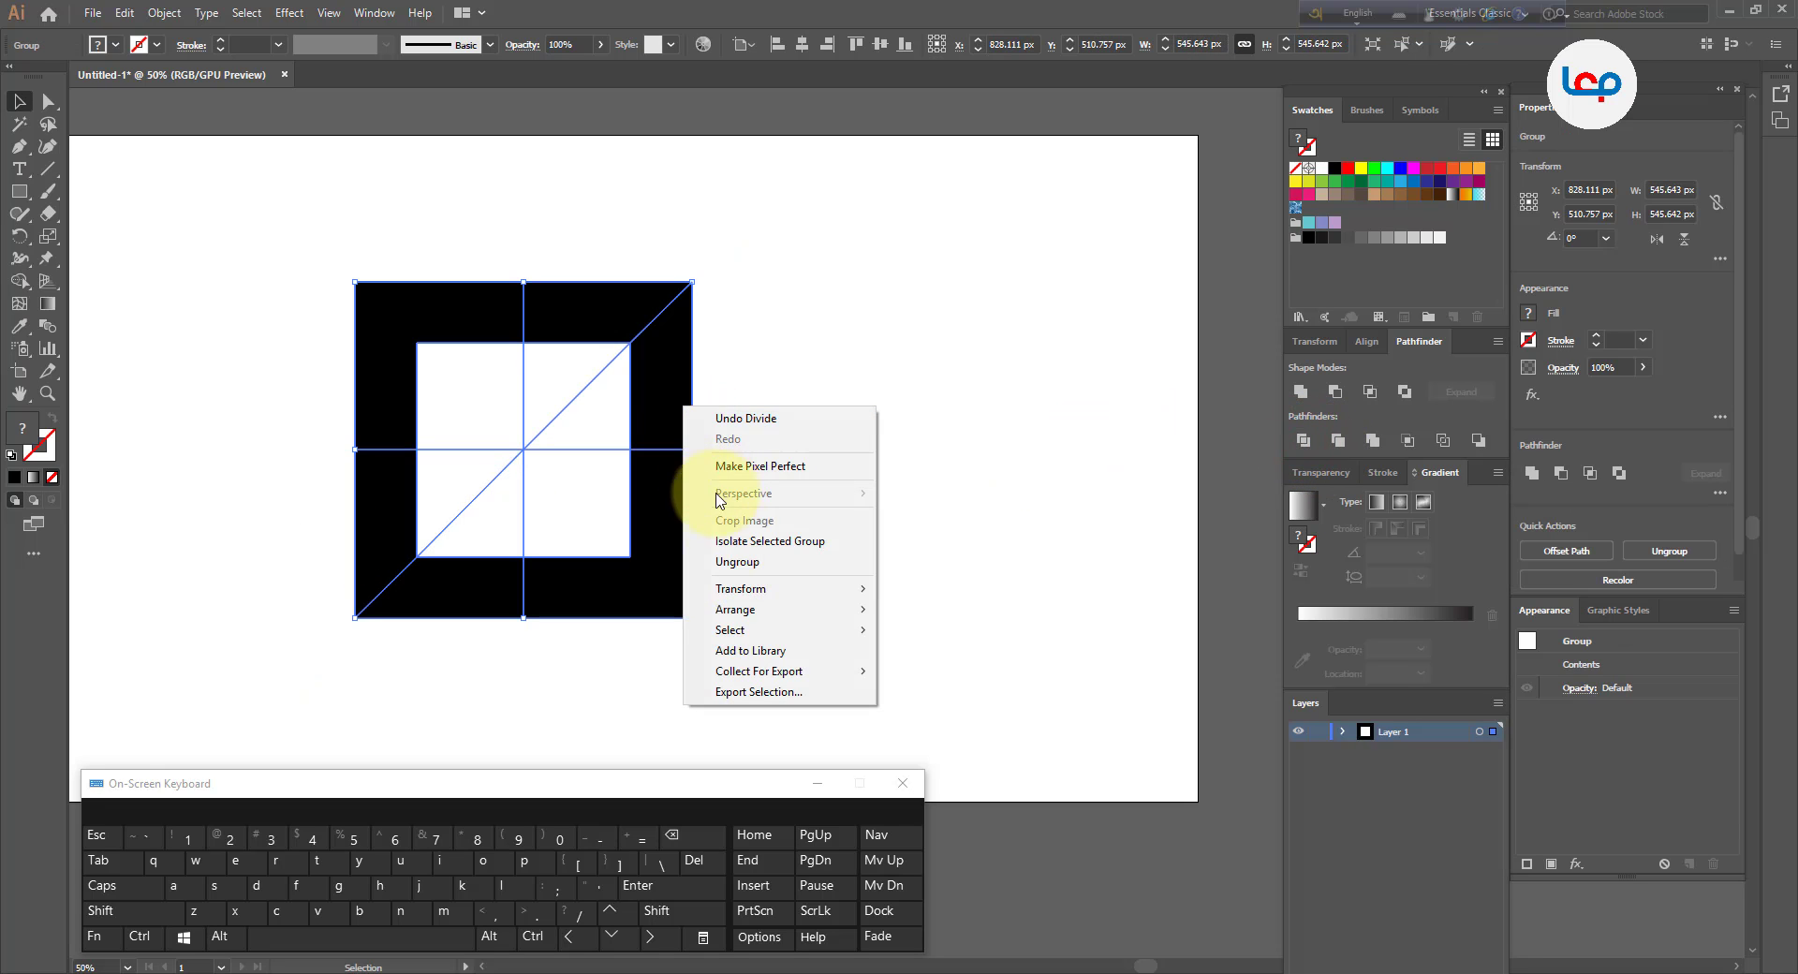
pyautogui.click(737, 562)
pyautogui.rightClick(651, 403)
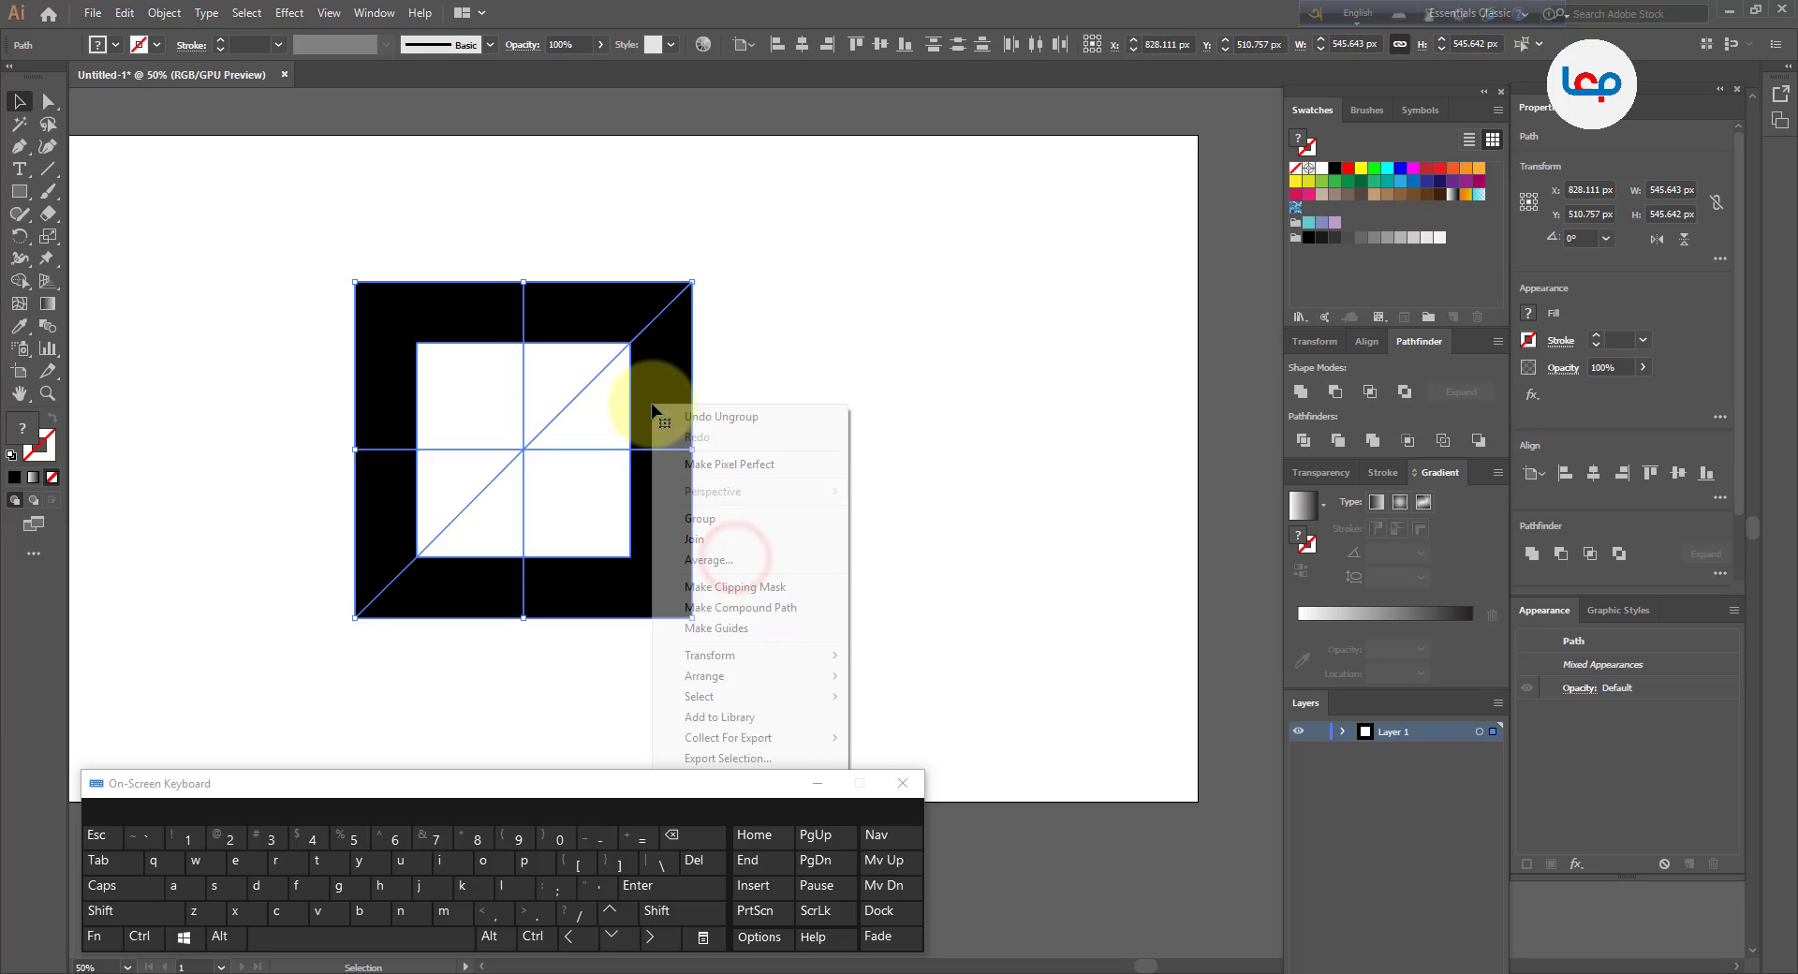
# Delete the unfilled pieces in the frame's hollow centre, keeping only the black frame segments
pyautogui.click(949, 513)
pyautogui.moveTo(483, 391); pyautogui.dragTo(581, 501)
pyautogui.click(581, 502)
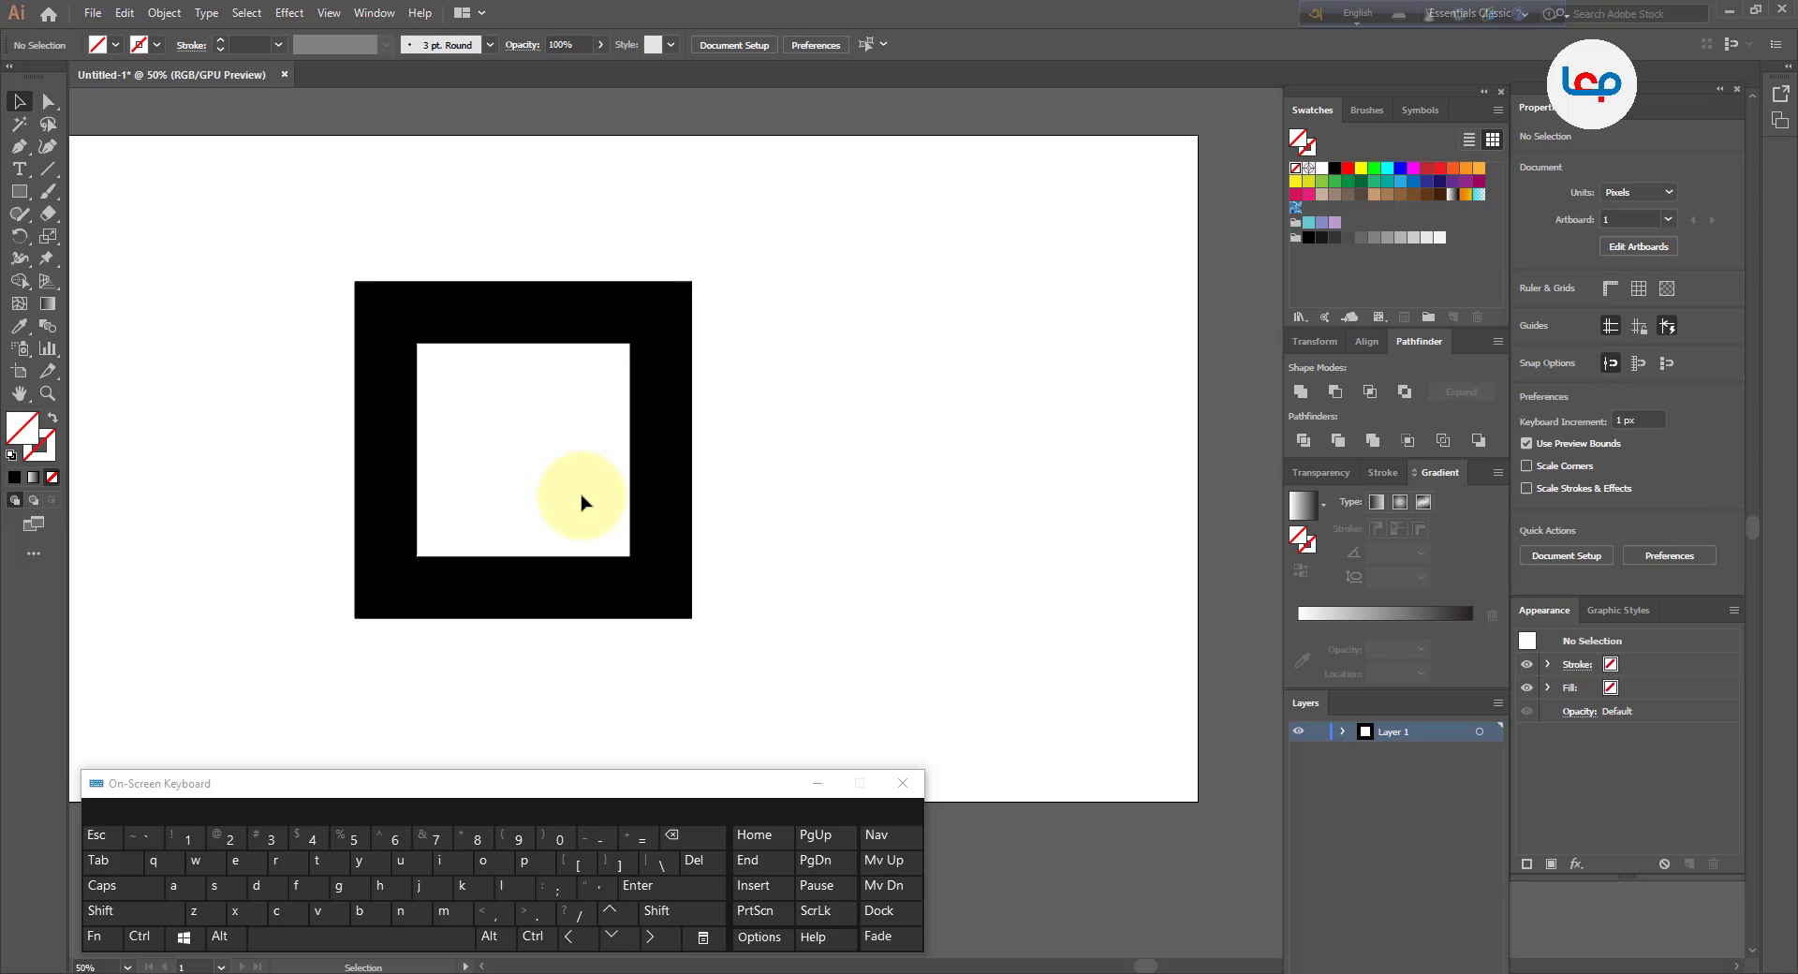
# Merge the frame segments across the splits in its left and bottom sides with the Shape Builder tool, keeping the other splits
pyautogui.moveTo(293, 247); pyautogui.dragTo(728, 652)
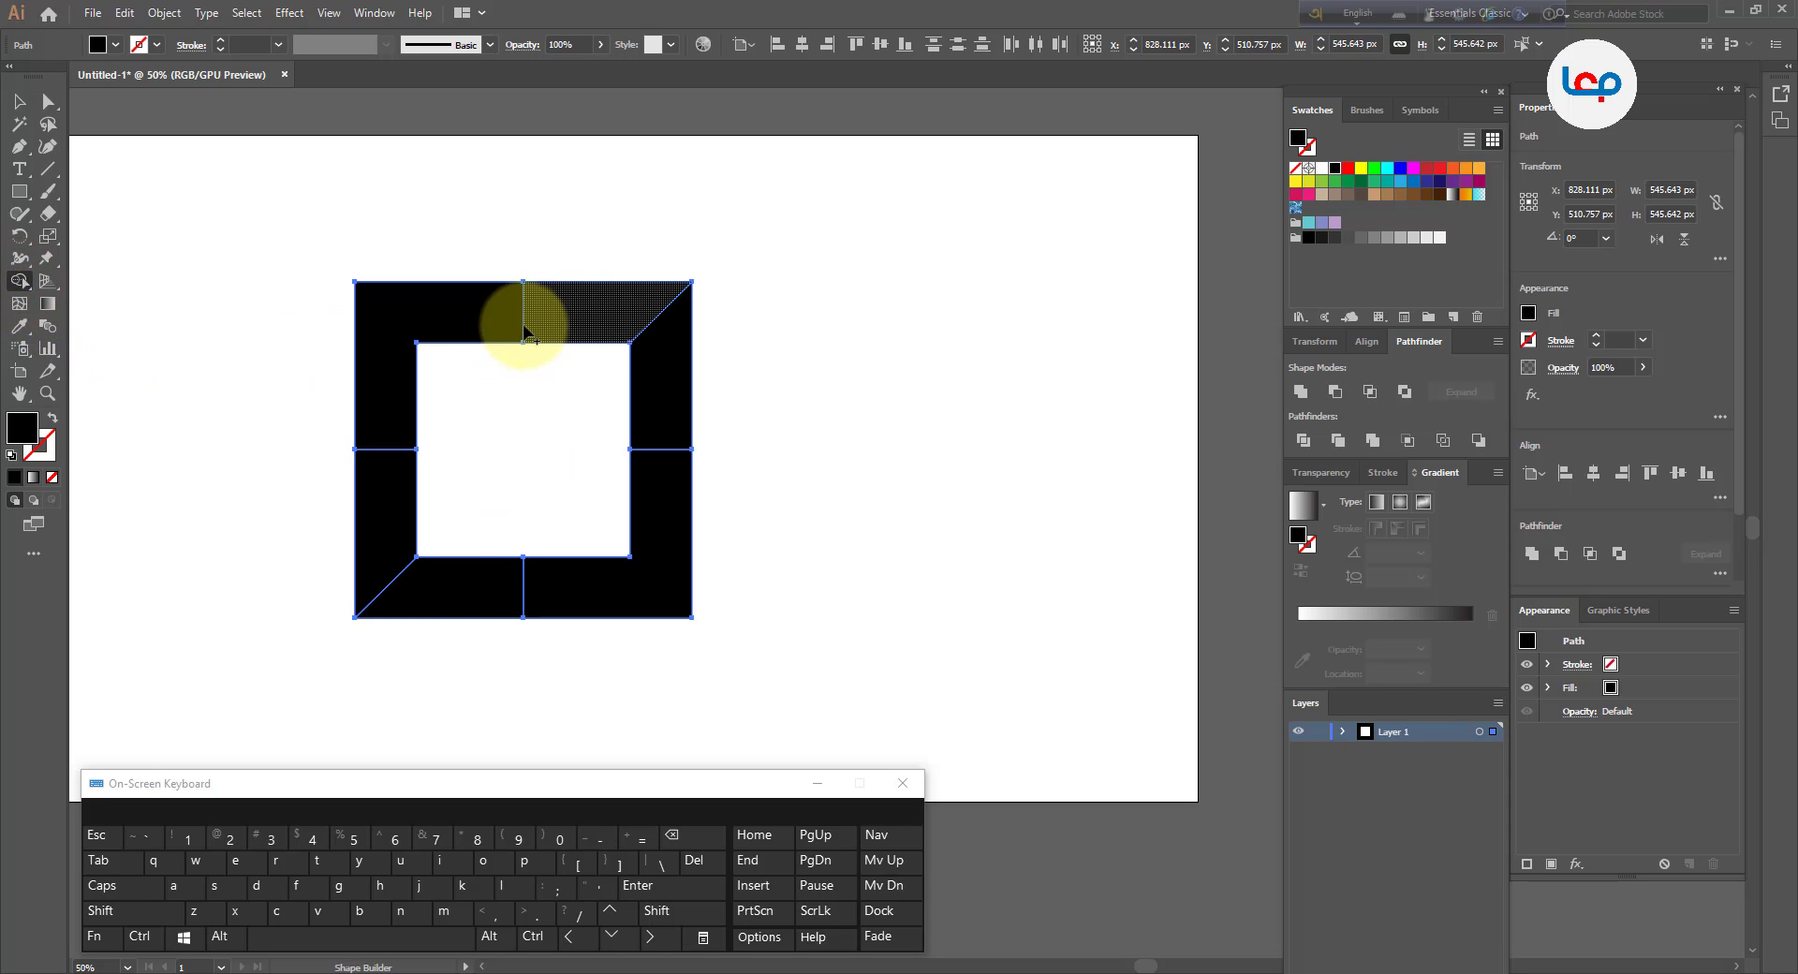
pyautogui.moveTo(380, 438)
pyautogui.mouseDown()
pyautogui.moveTo(383, 470)
pyautogui.moveTo(363, 431)
pyautogui.mouseUp()
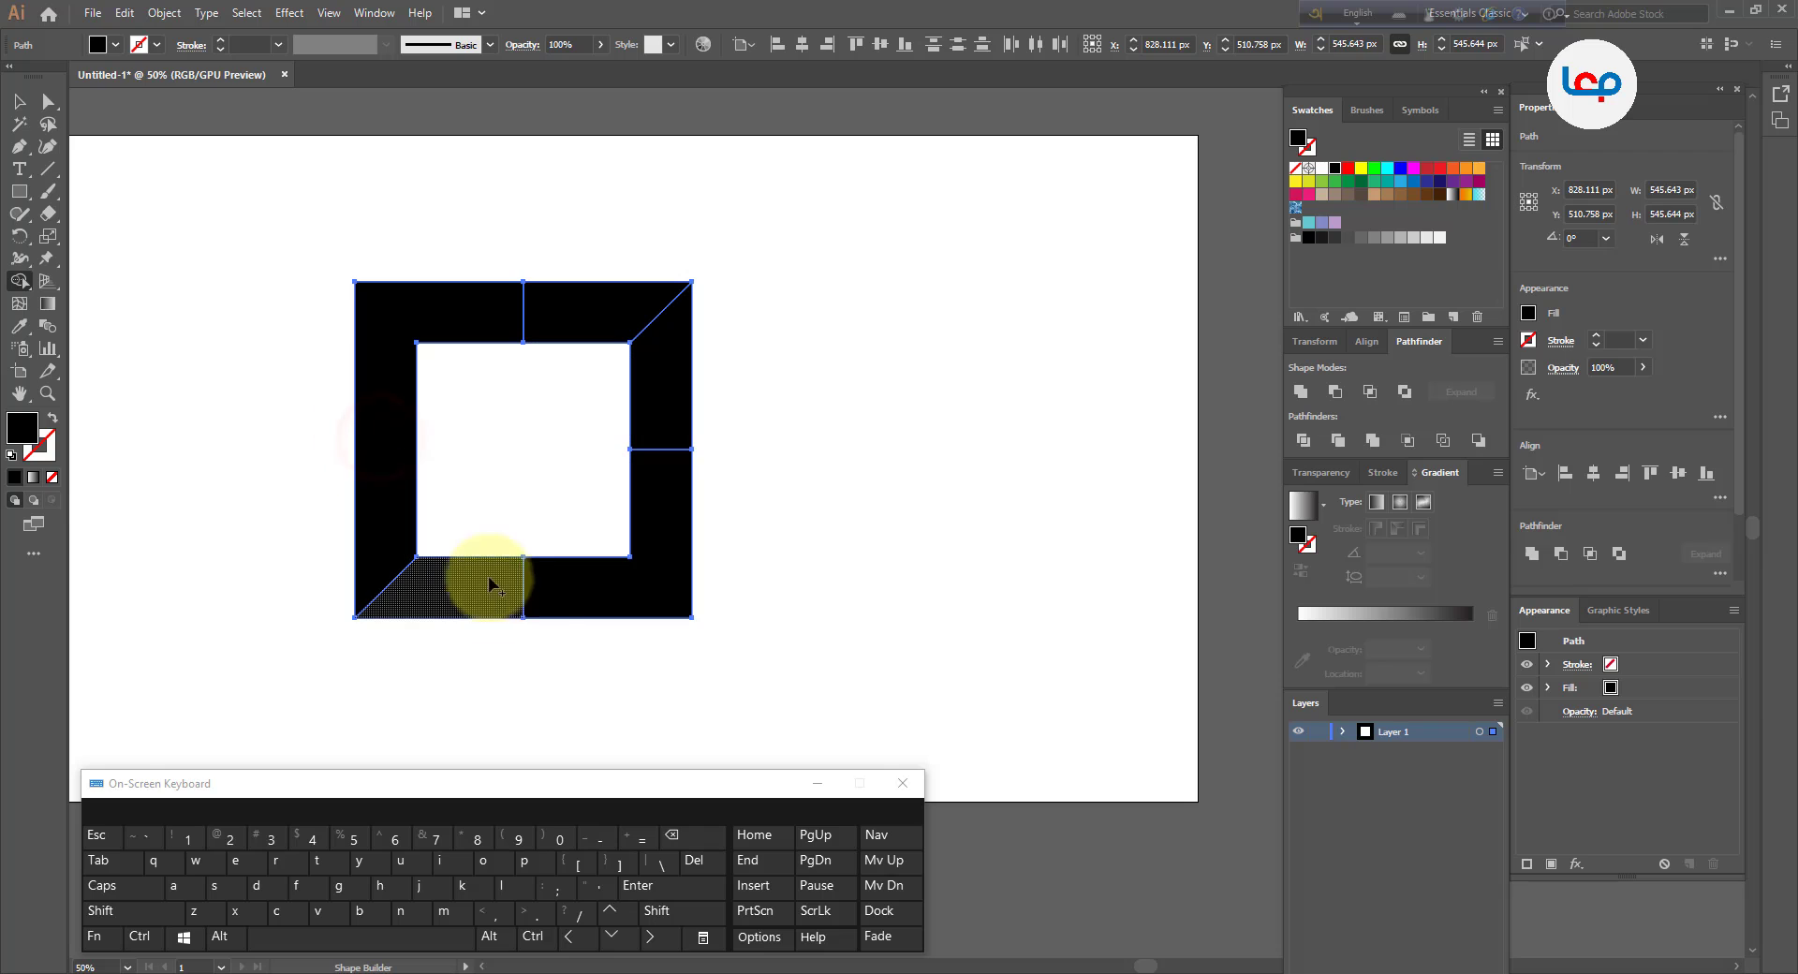
pyautogui.moveTo(537, 594); pyautogui.dragTo(524, 588)
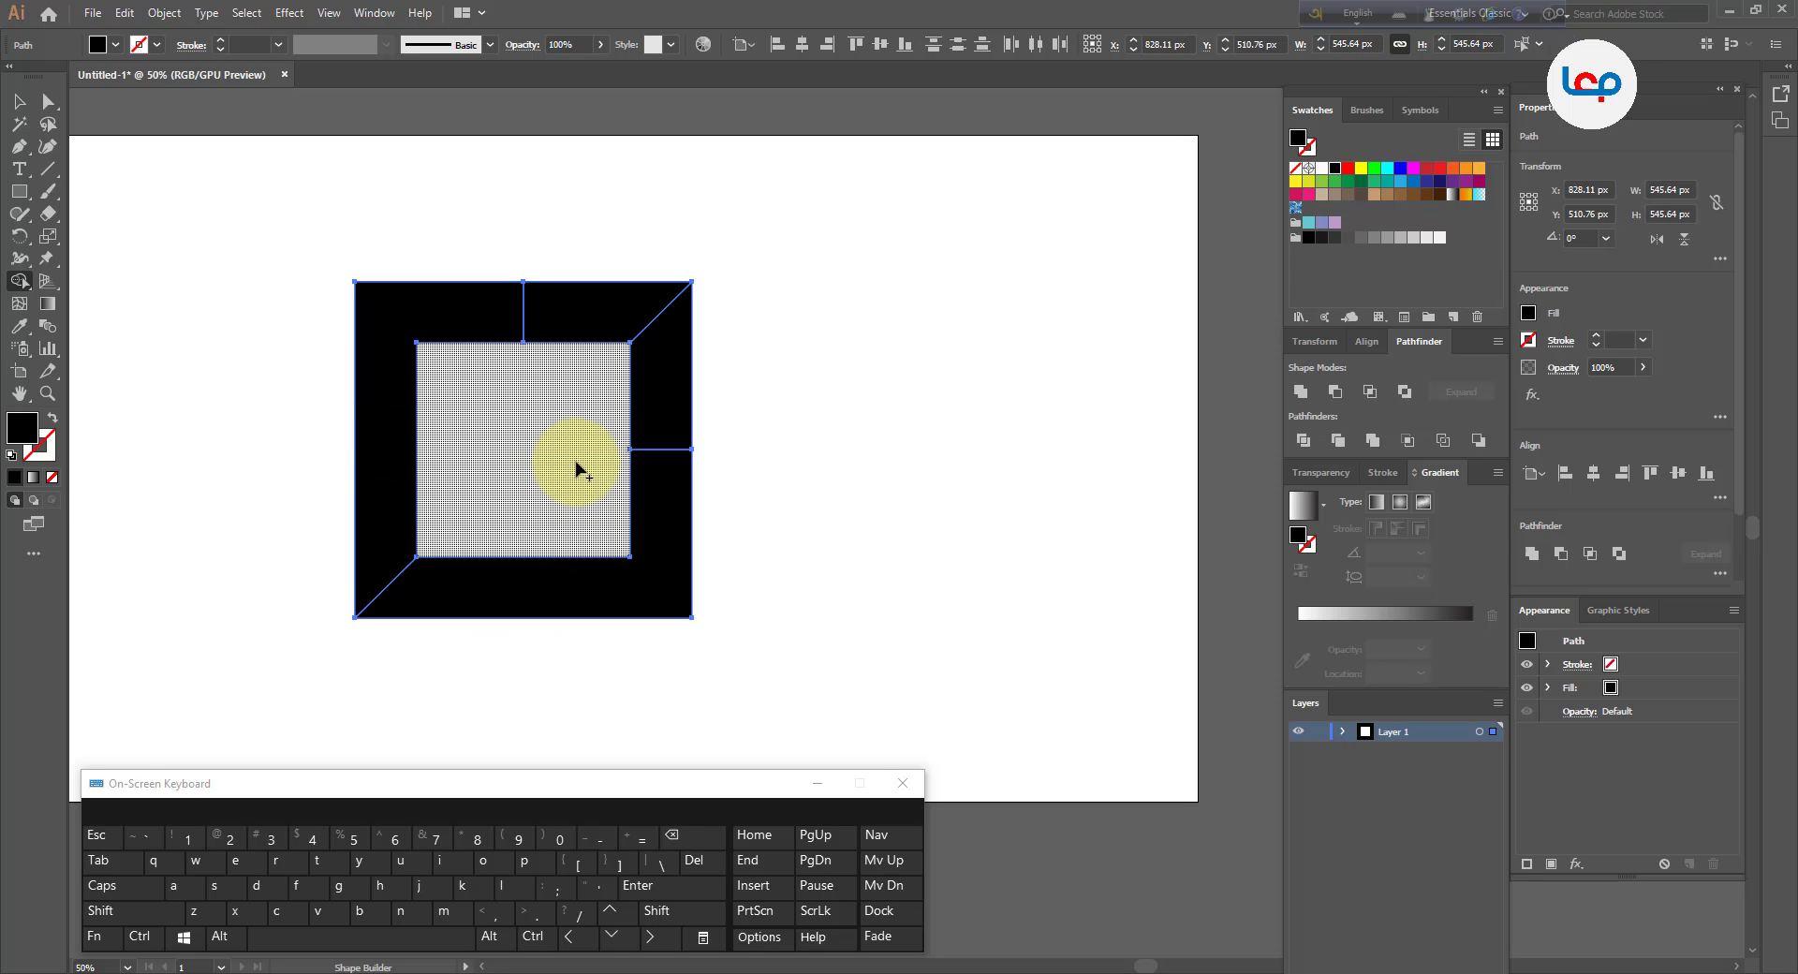
pyautogui.click(20, 103)
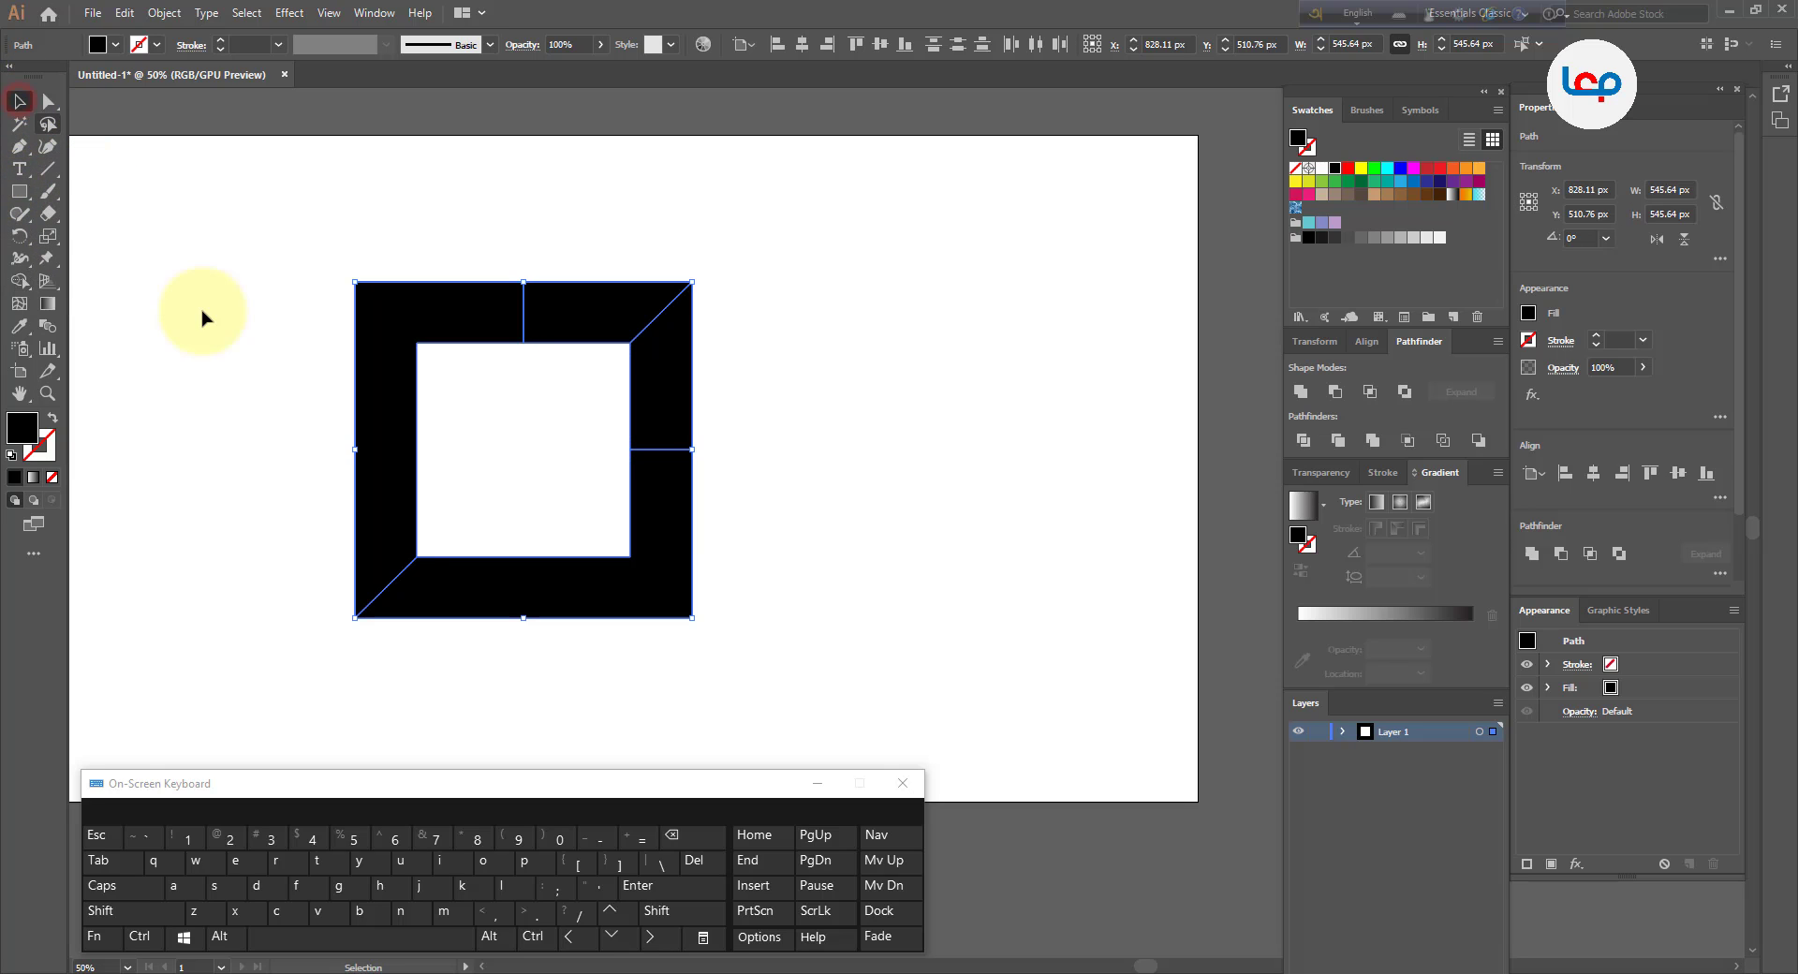
pyautogui.click(206, 328)
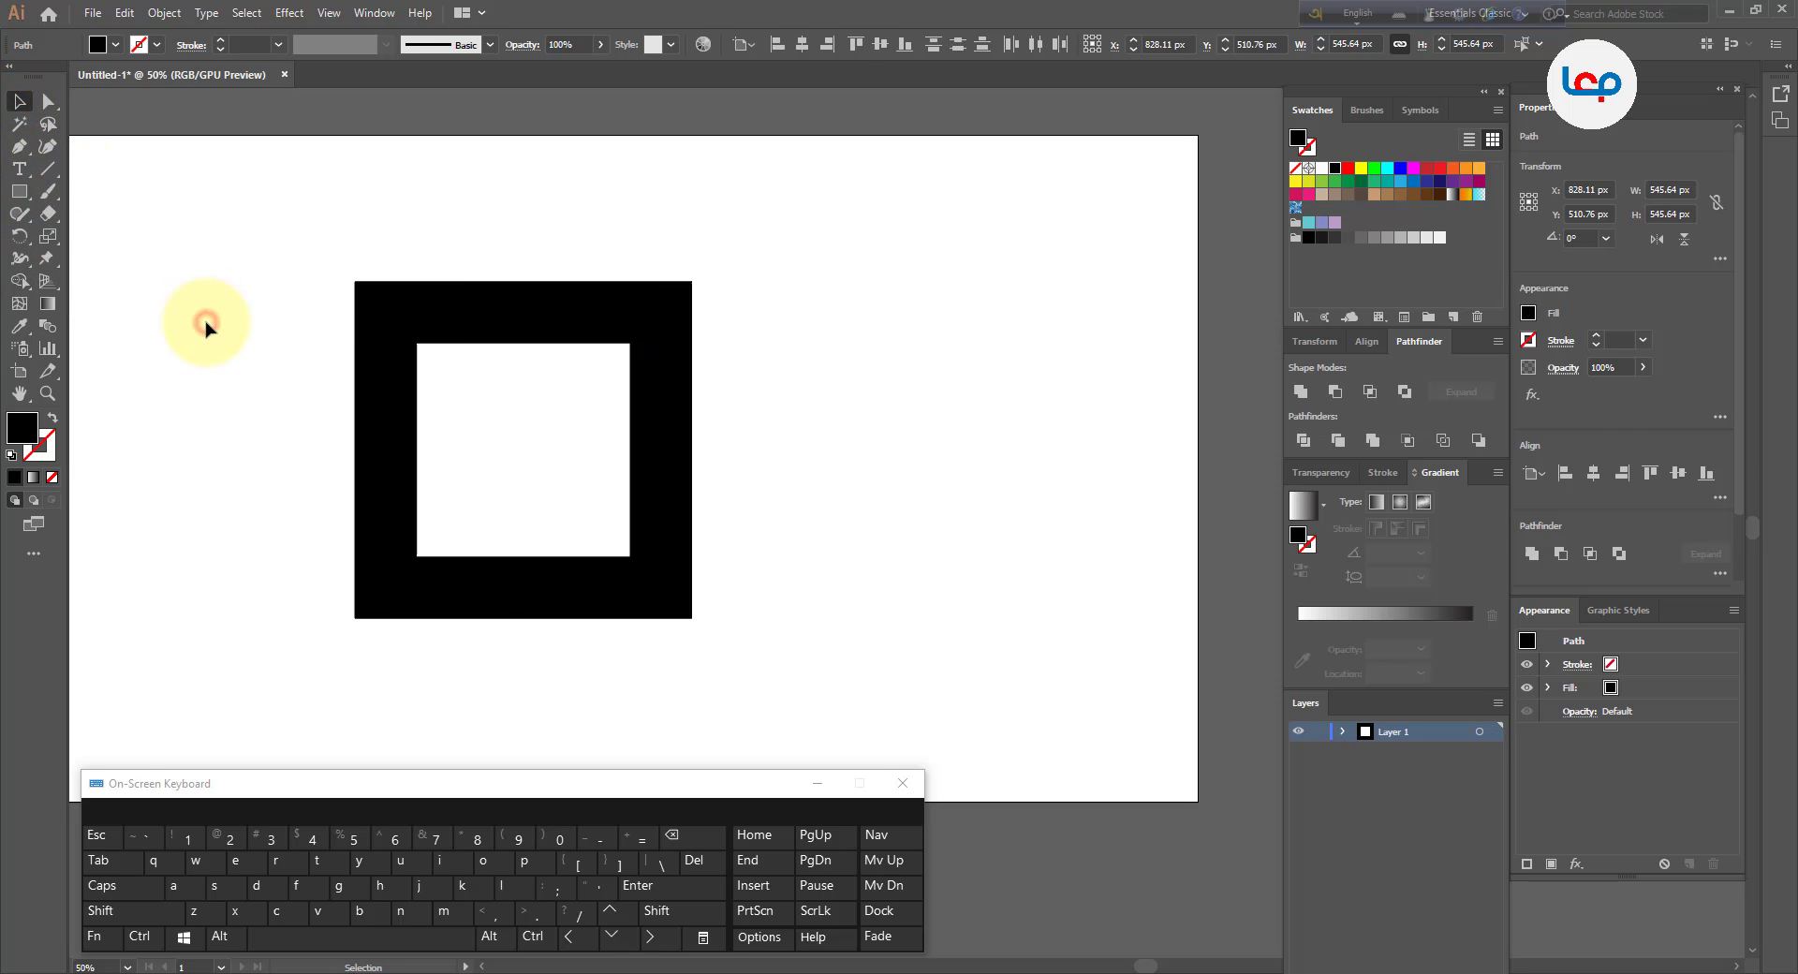
# Group the two segments that form the frame's upper-right corner
pyautogui.moveTo(722, 253); pyautogui.dragTo(648, 341)
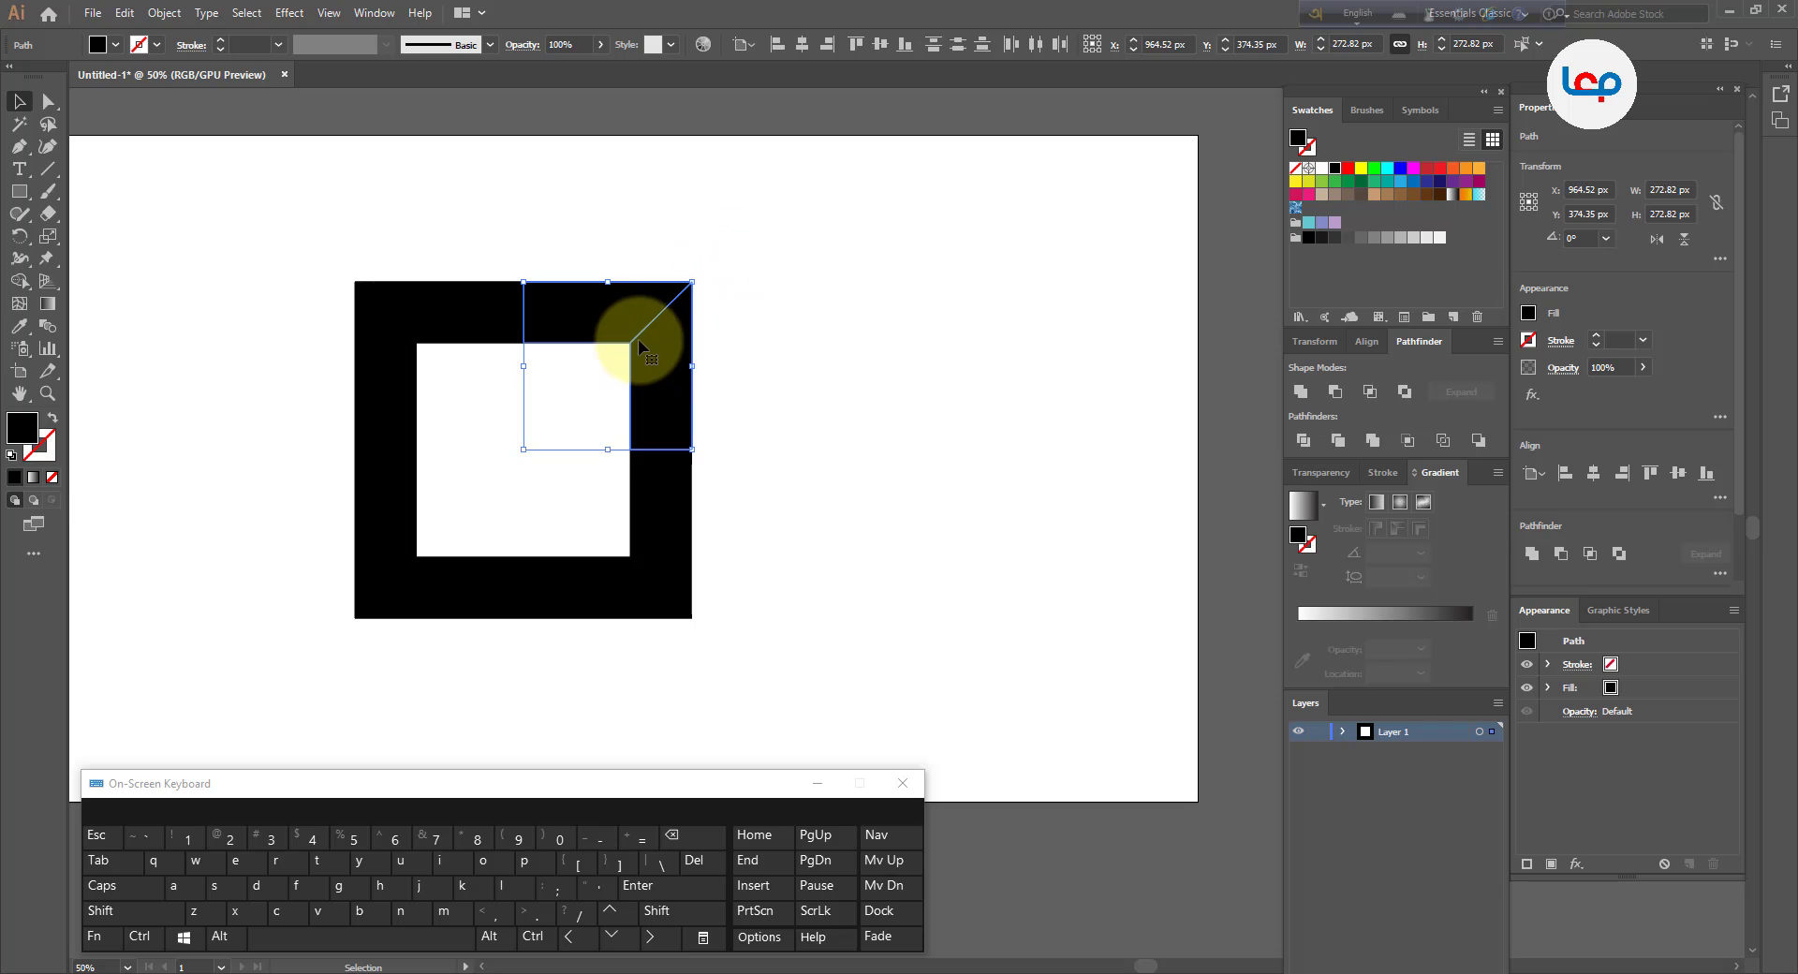
pyautogui.rightClick(661, 324)
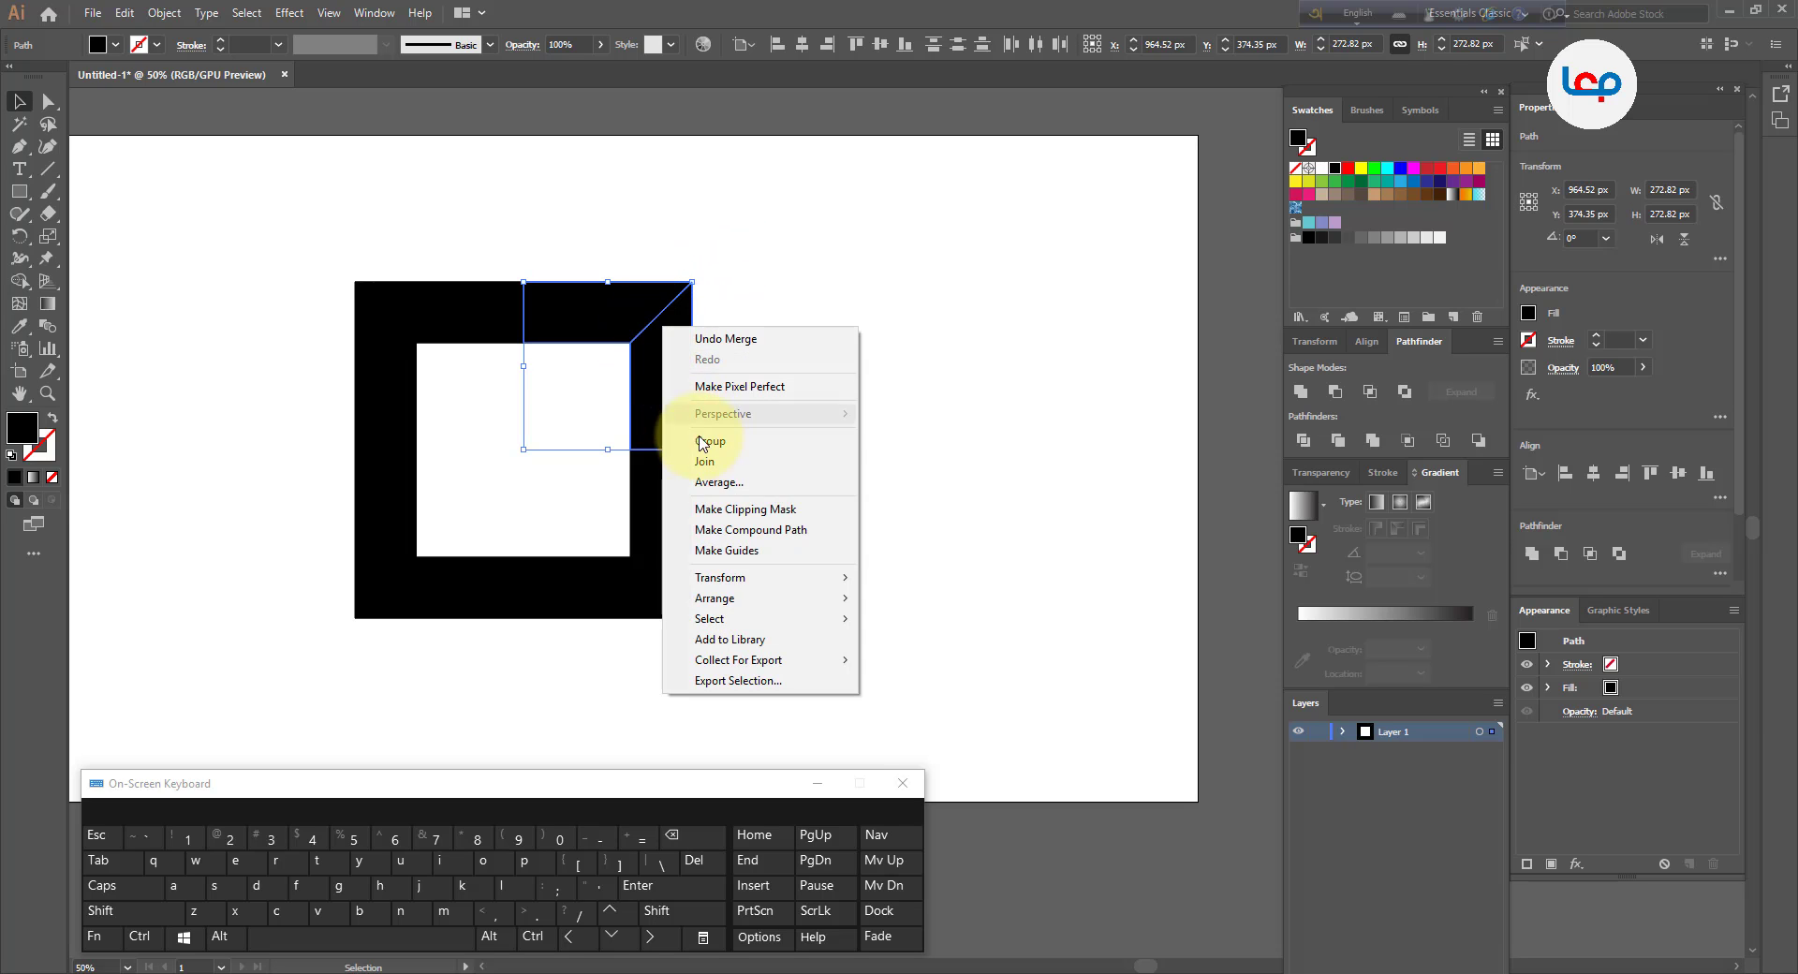
pyautogui.click(711, 441)
pyautogui.rightClick(678, 340)
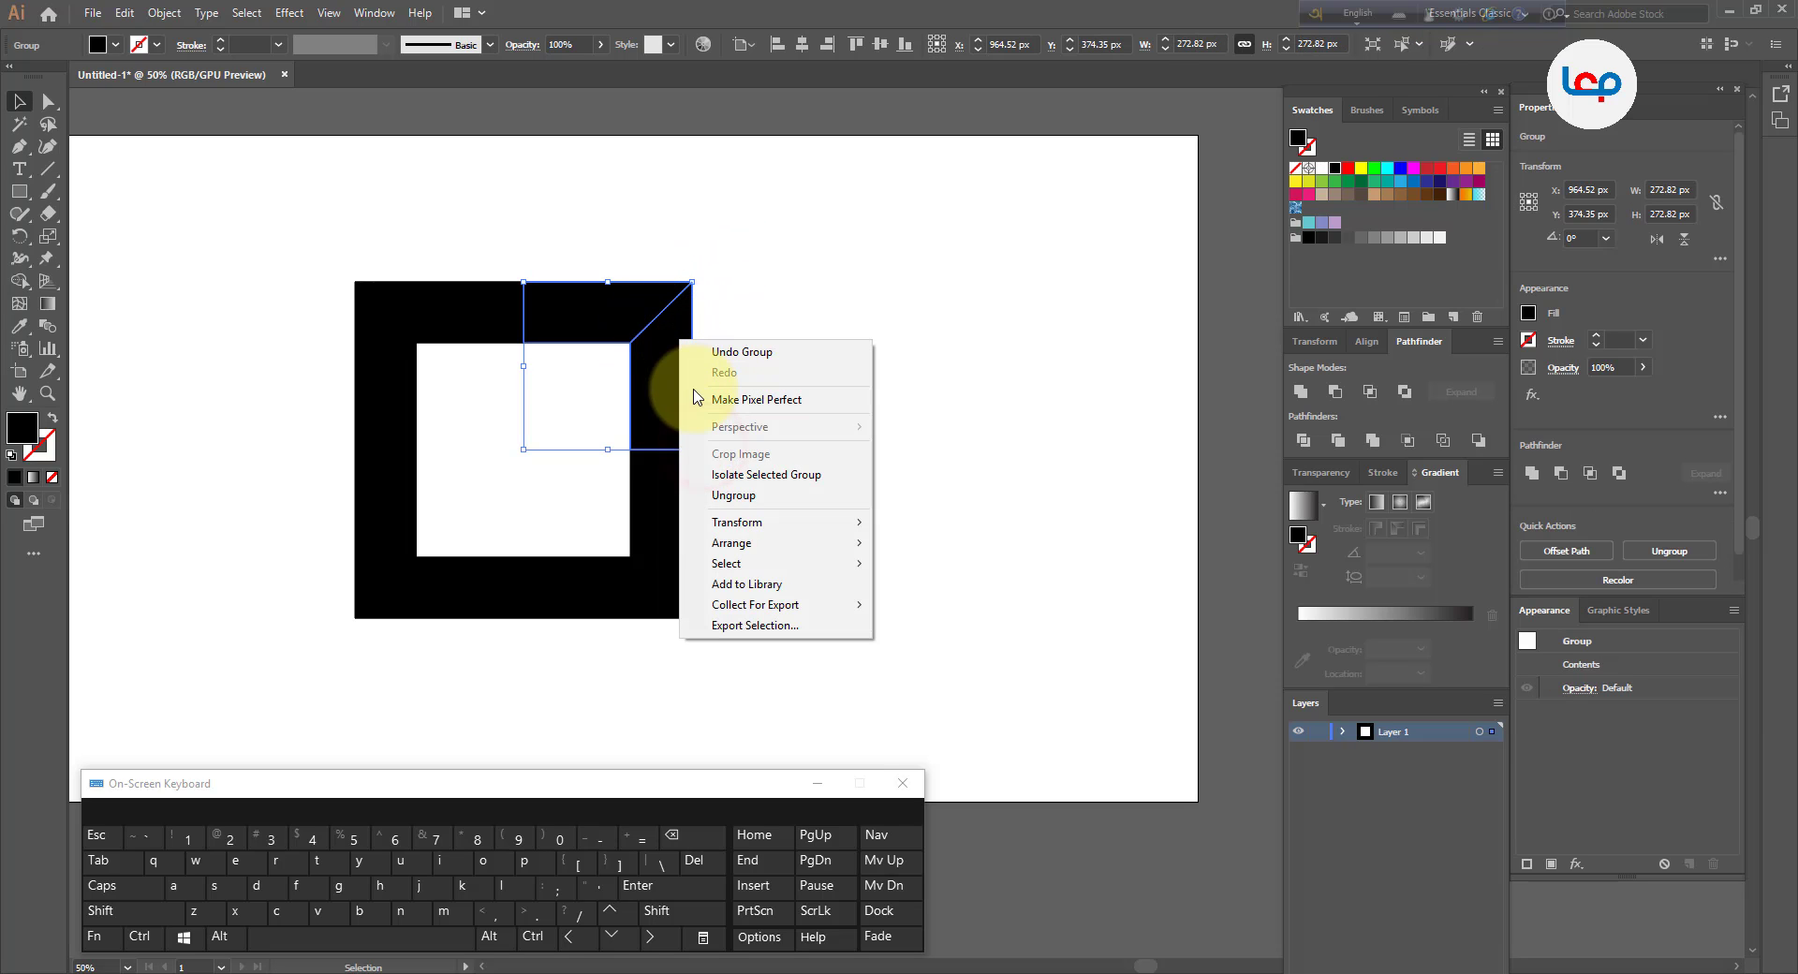
pyautogui.click(766, 545)
pyautogui.click(863, 261)
# Fill all the frame pieces with a medium grey swatch
pyautogui.moveTo(795, 261); pyautogui.dragTo(366, 632)
pyautogui.click(1376, 239)
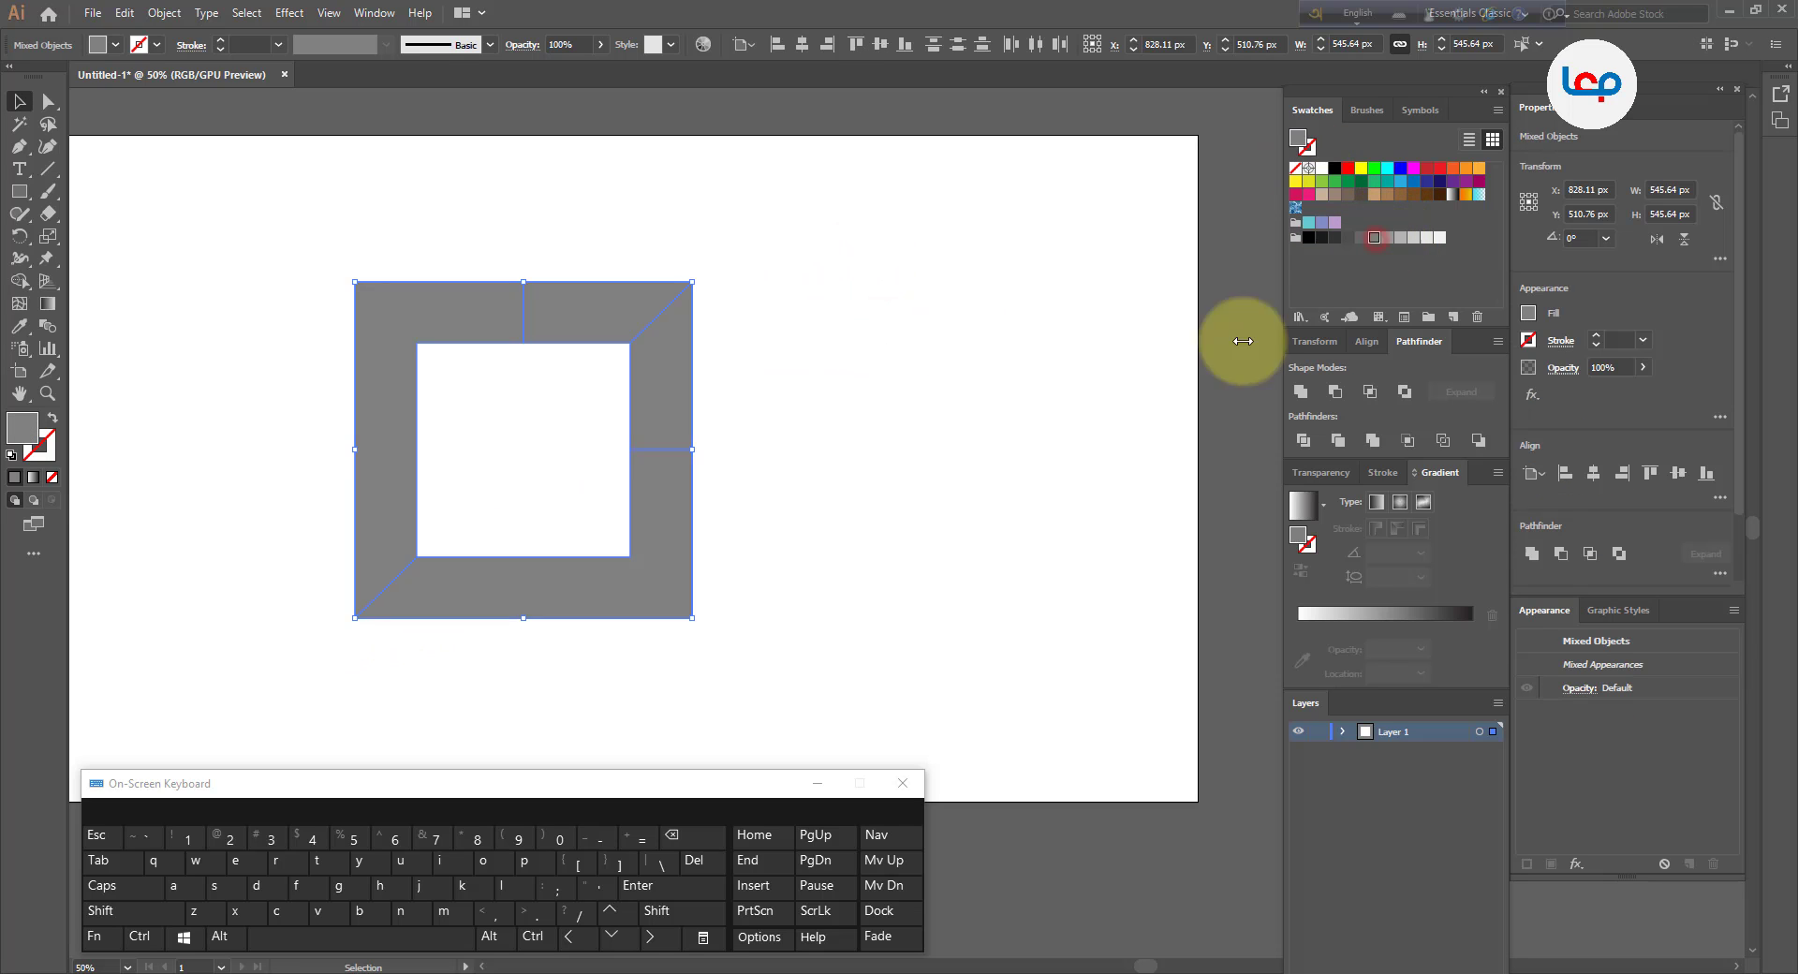
pyautogui.click(853, 455)
# Try reflecting a copy of the upper-right corner group across the horizontal axis
pyautogui.moveTo(755, 255); pyautogui.dragTo(646, 369)
pyautogui.rightClick(646, 370)
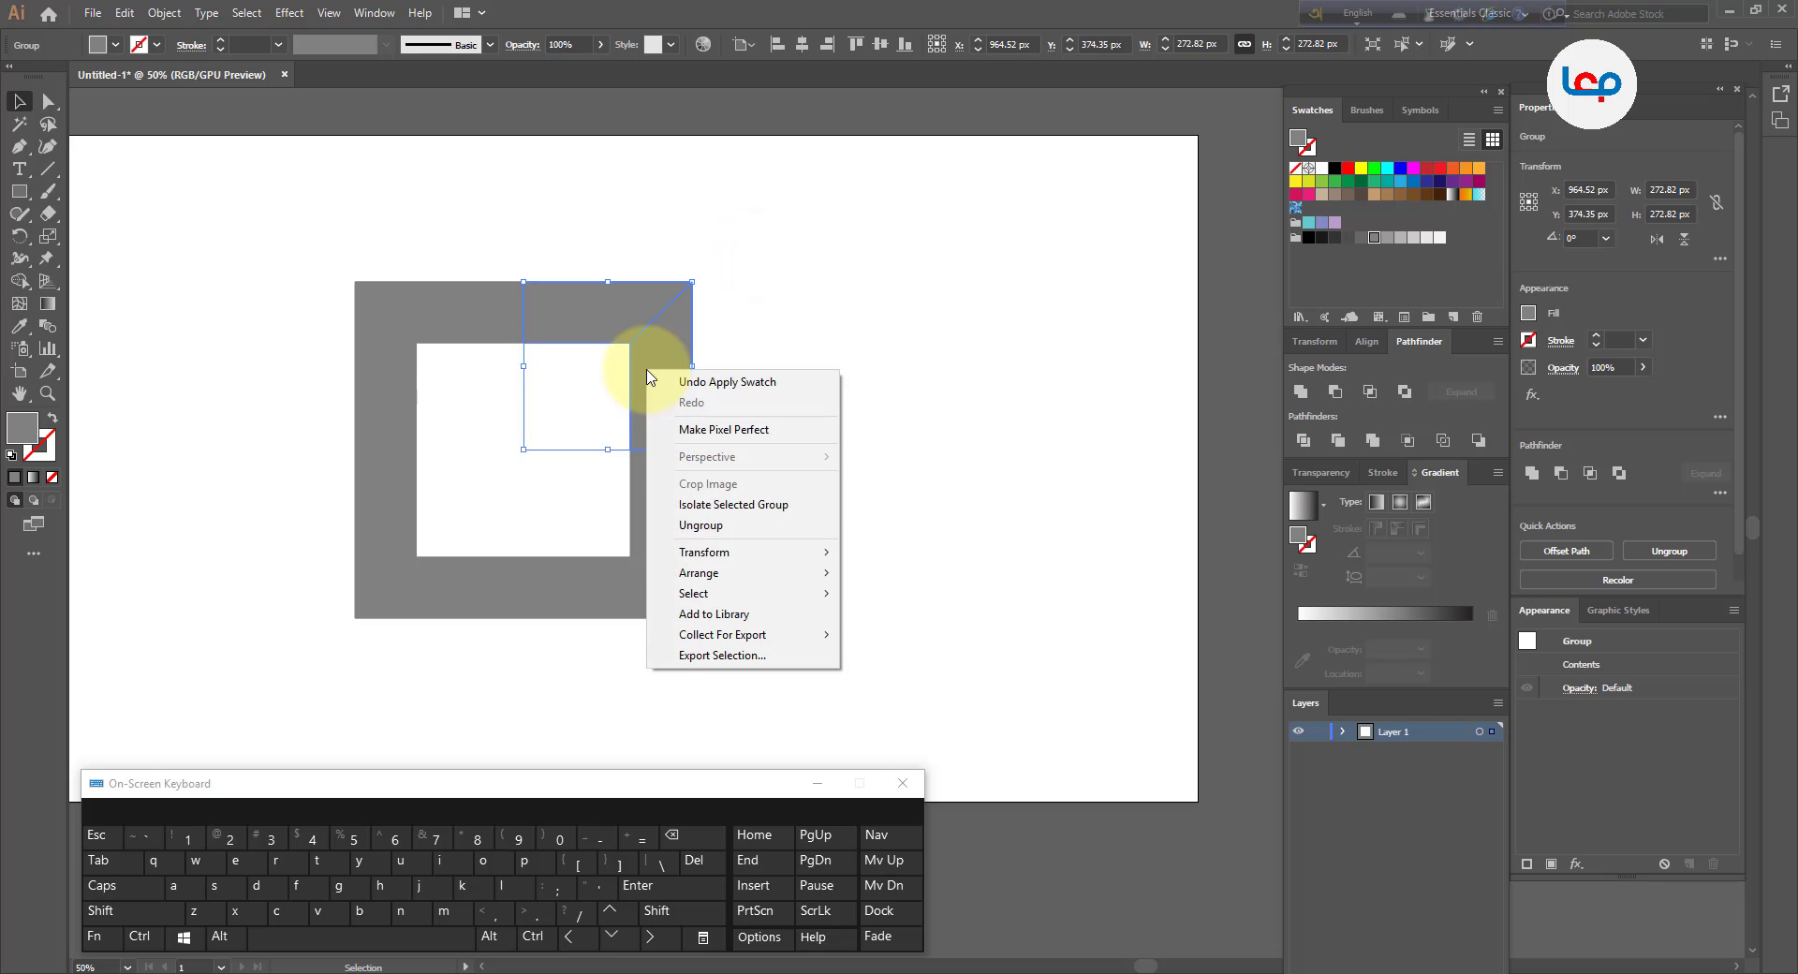
pyautogui.moveTo(719, 577)
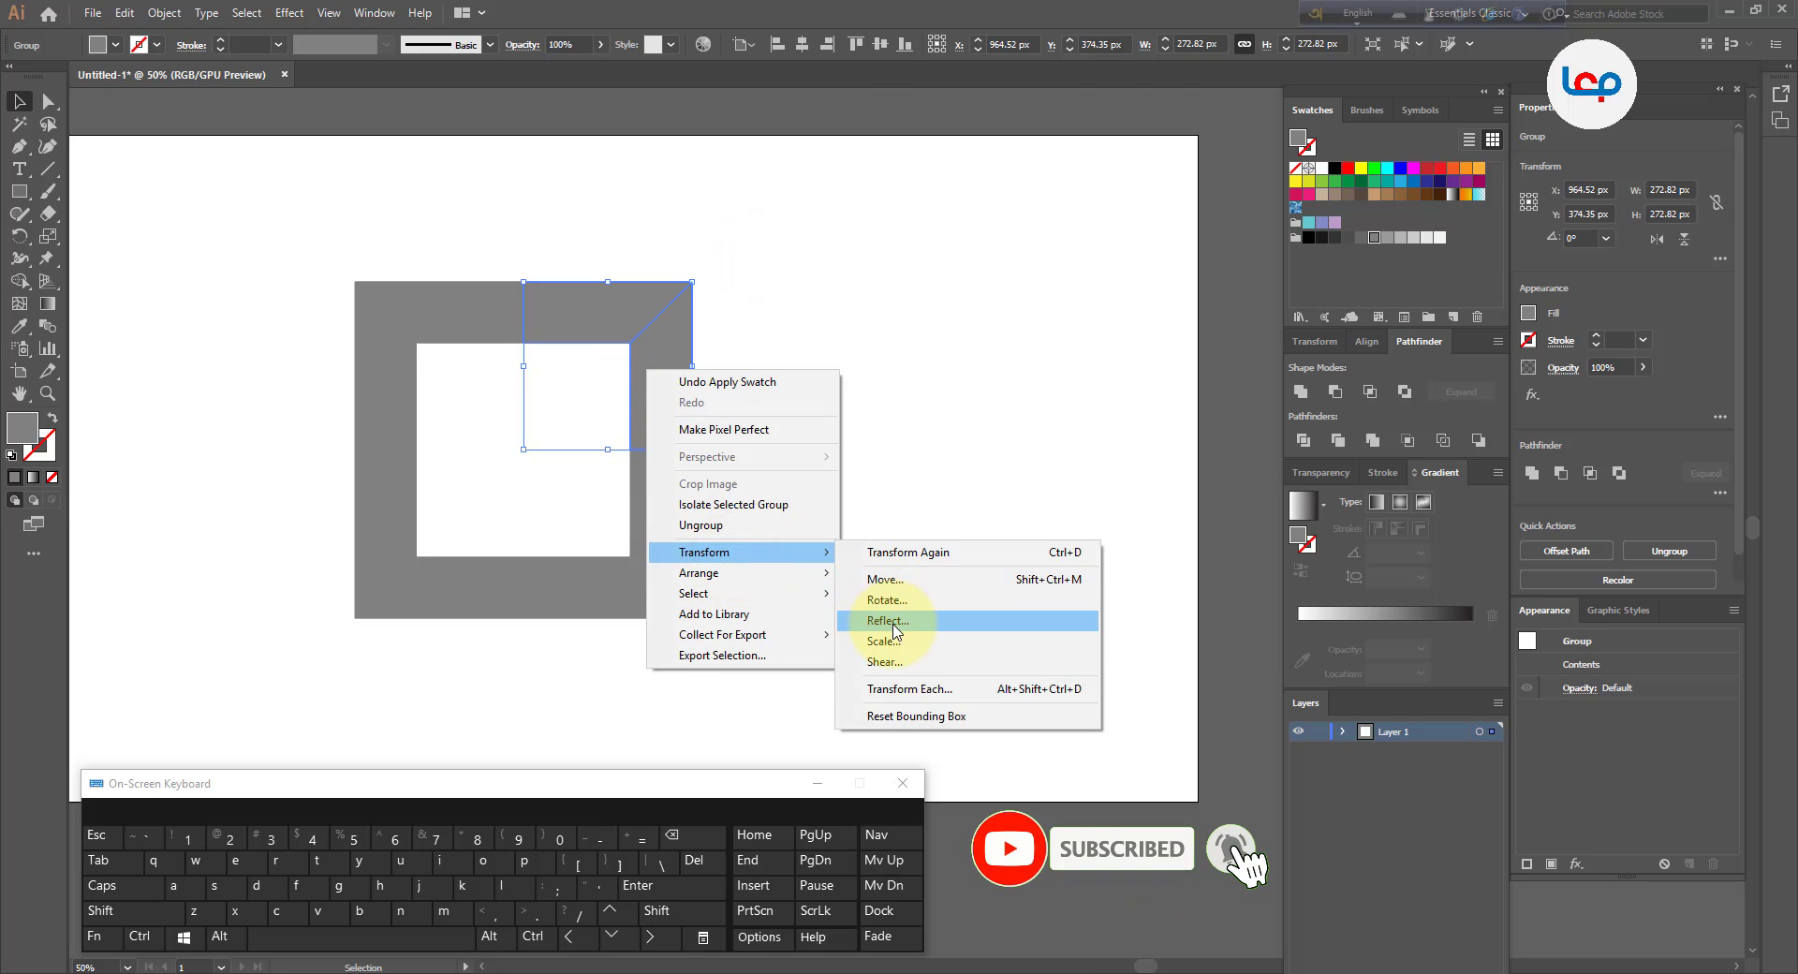
pyautogui.click(893, 624)
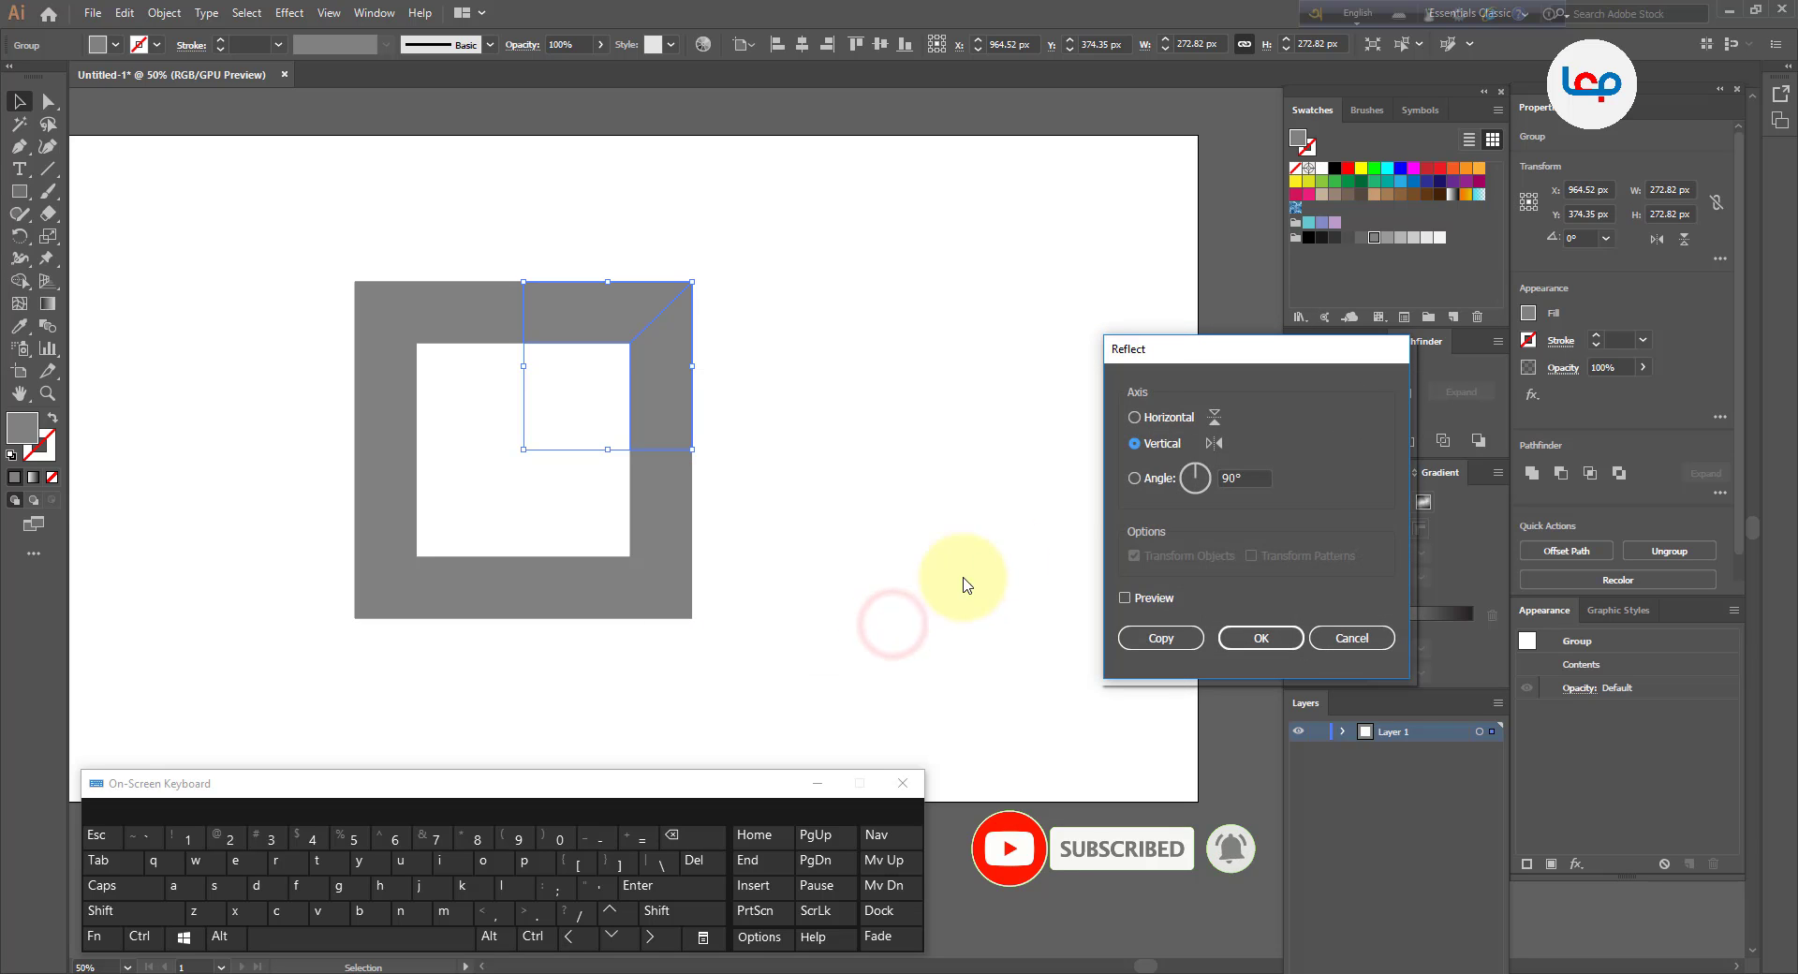
pyautogui.click(1137, 417)
pyautogui.click(1161, 638)
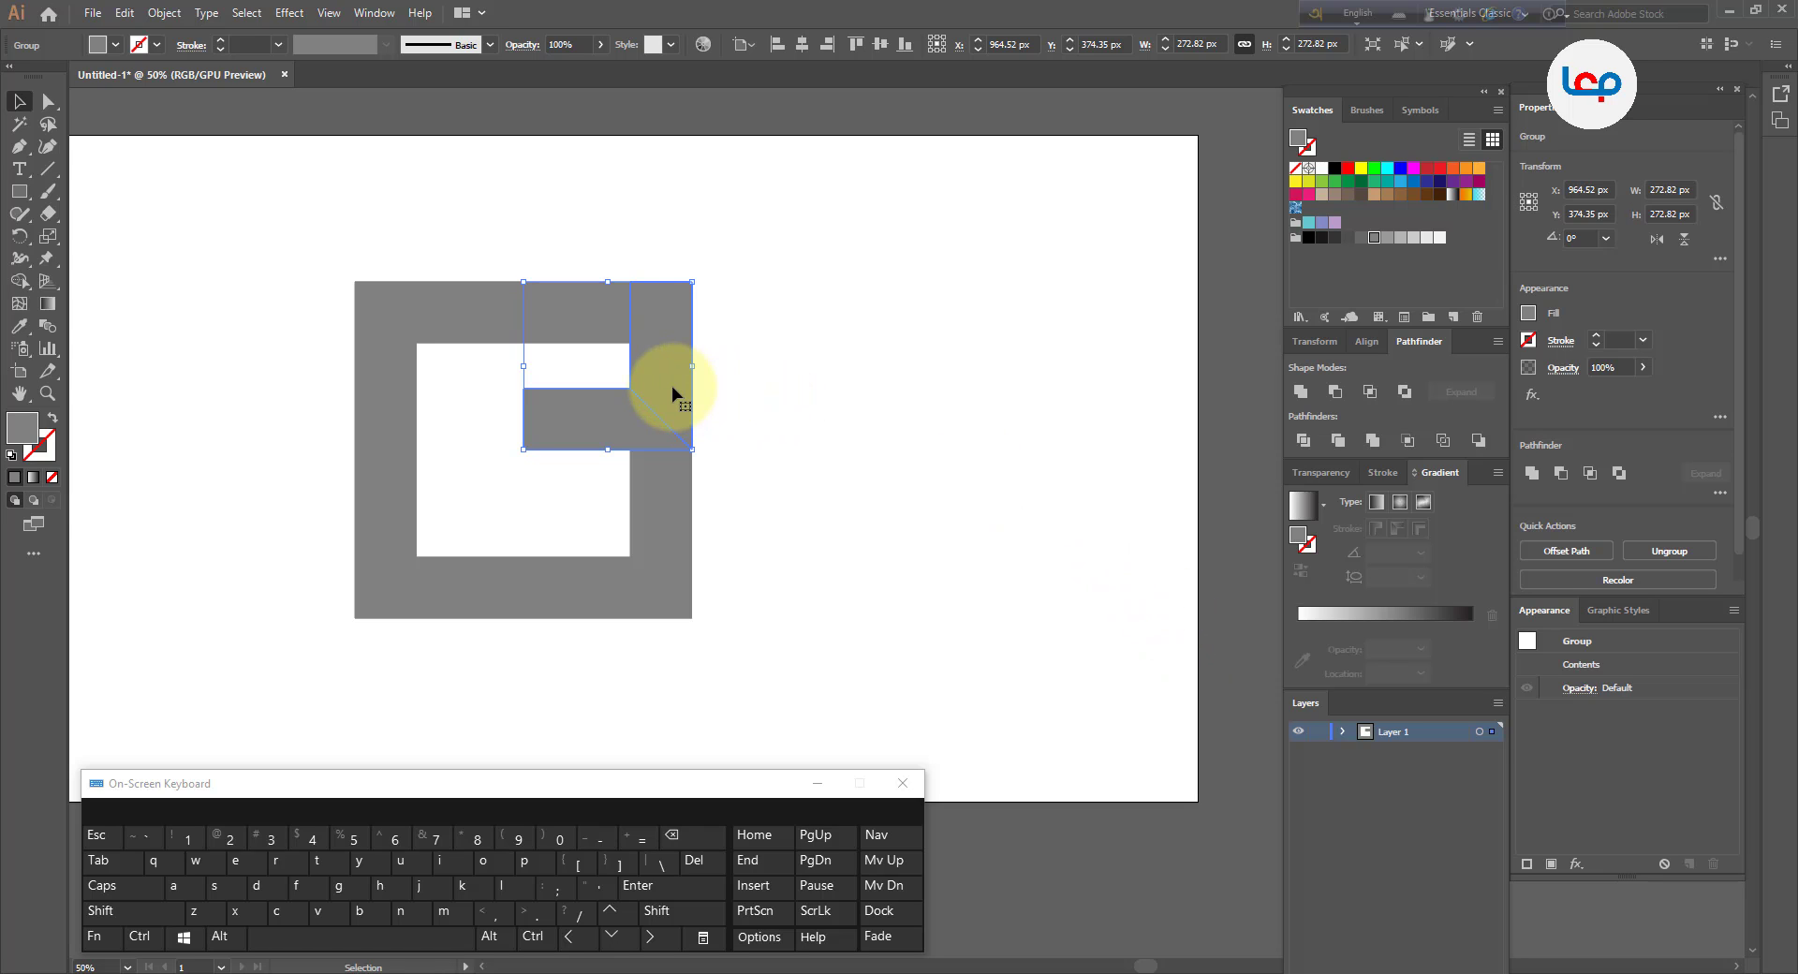
# Move the reflected copy out beside the frame, and undo both the move and the copied reflection
pyautogui.moveTo(672, 393); pyautogui.dragTo(864, 382)
pyautogui.press('ctrl')
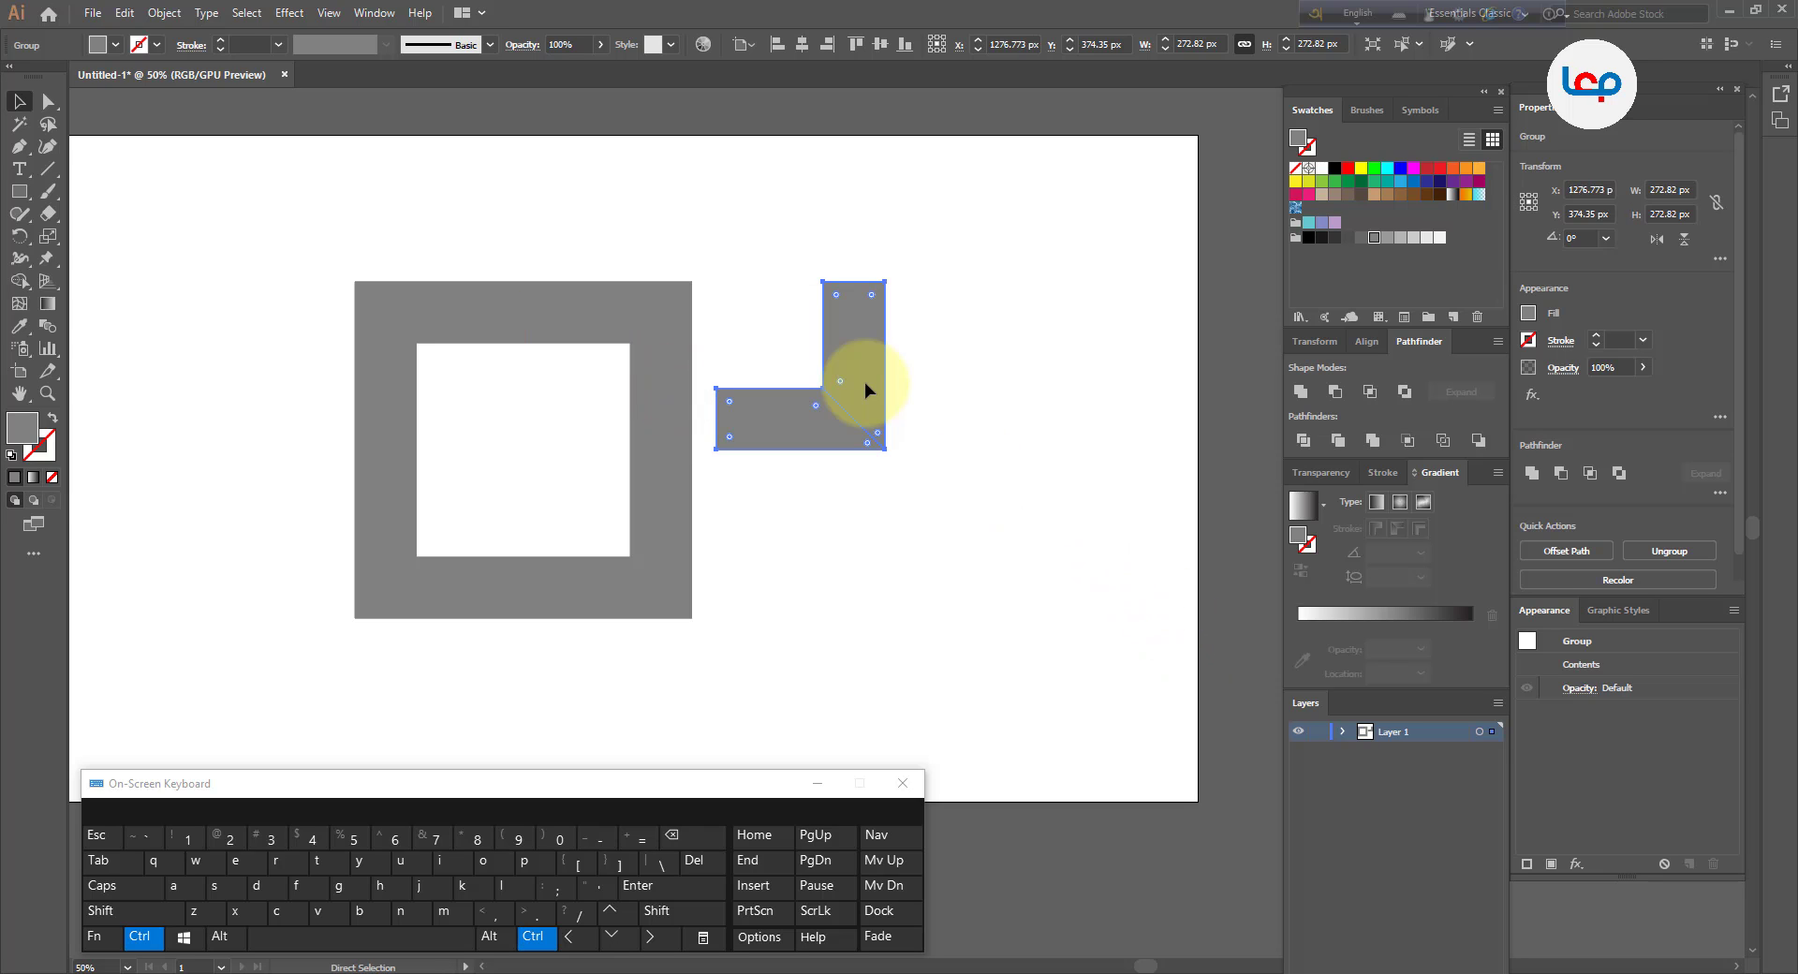
pyautogui.hotkey('ctrl', 'z')
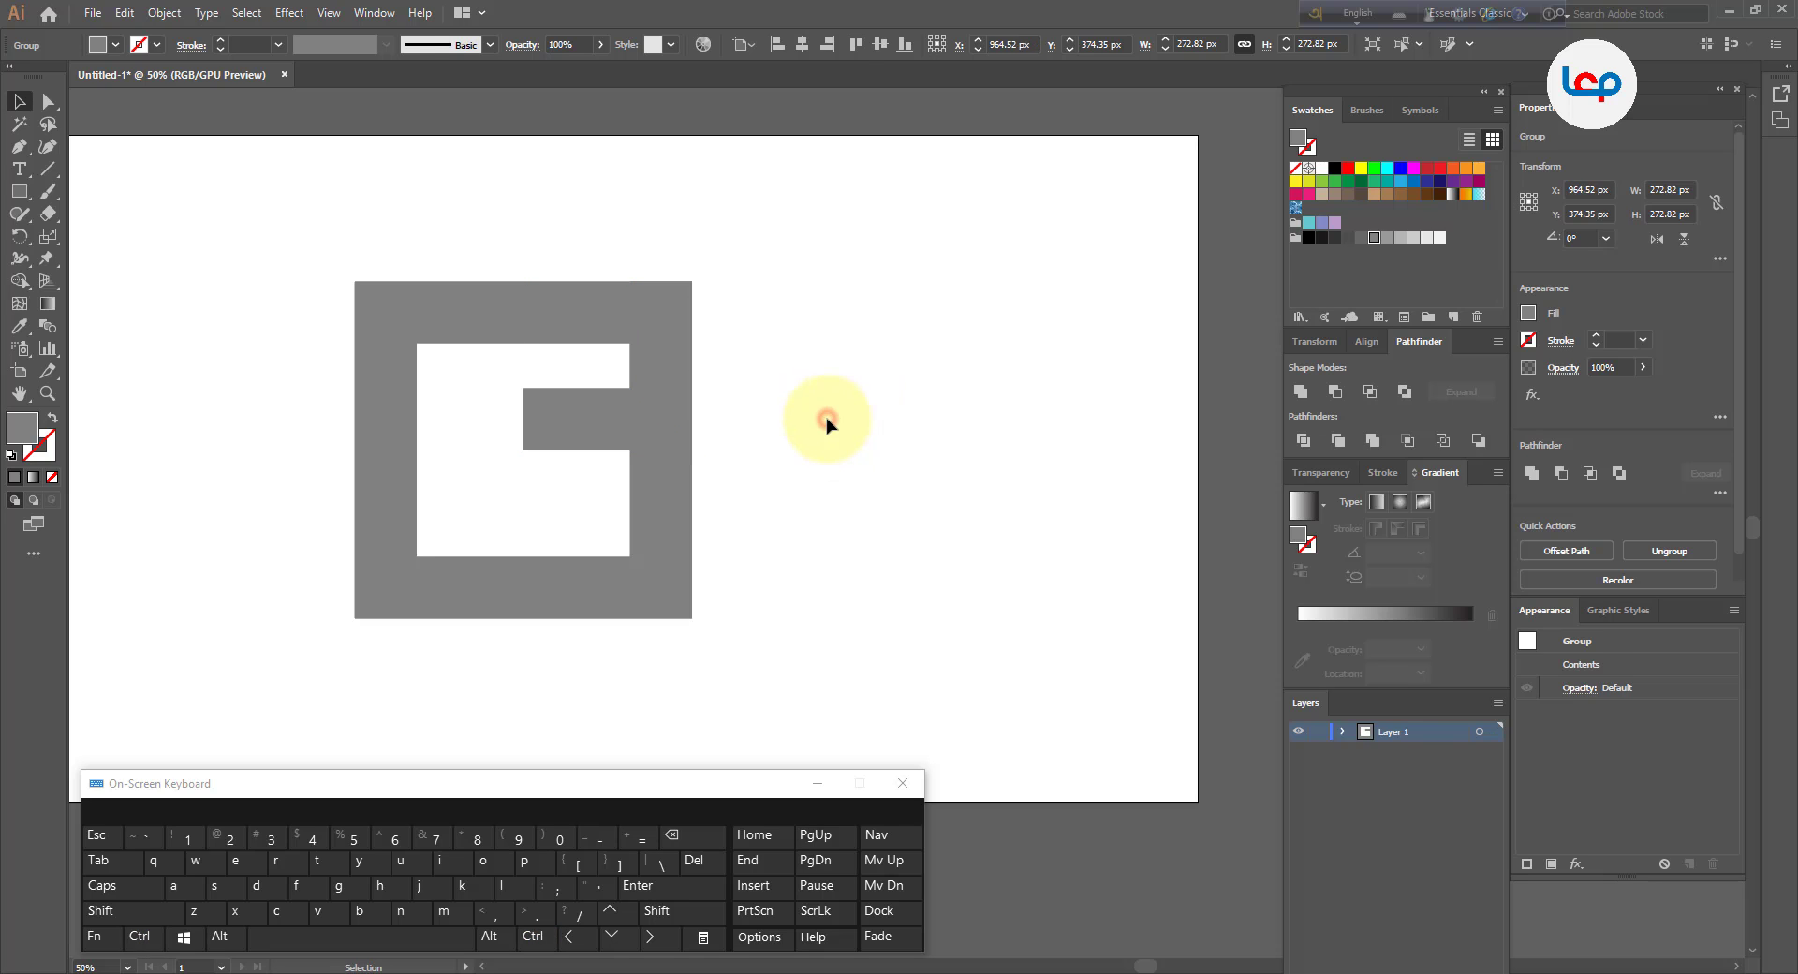
pyautogui.hotkey('ctrl', 'z')
# Reflect the upper-right corner group itself across the horizontal axis without making a copy
pyautogui.rightClick(668, 367)
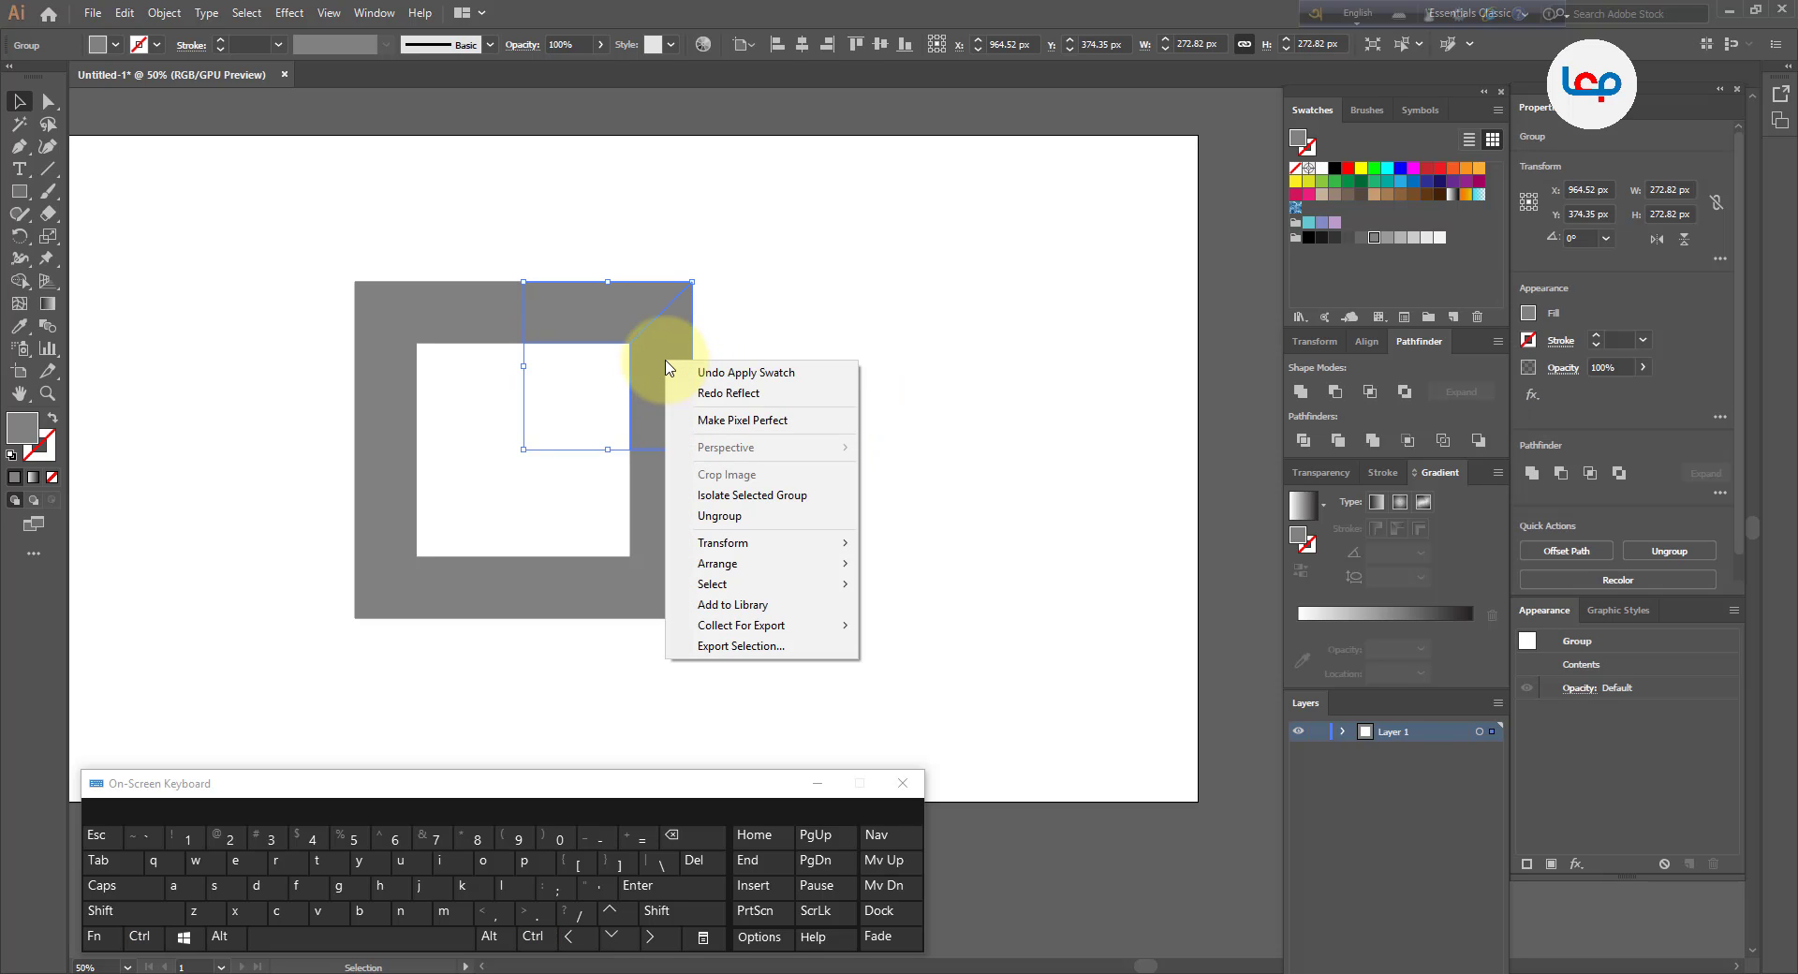
pyautogui.click(747, 542)
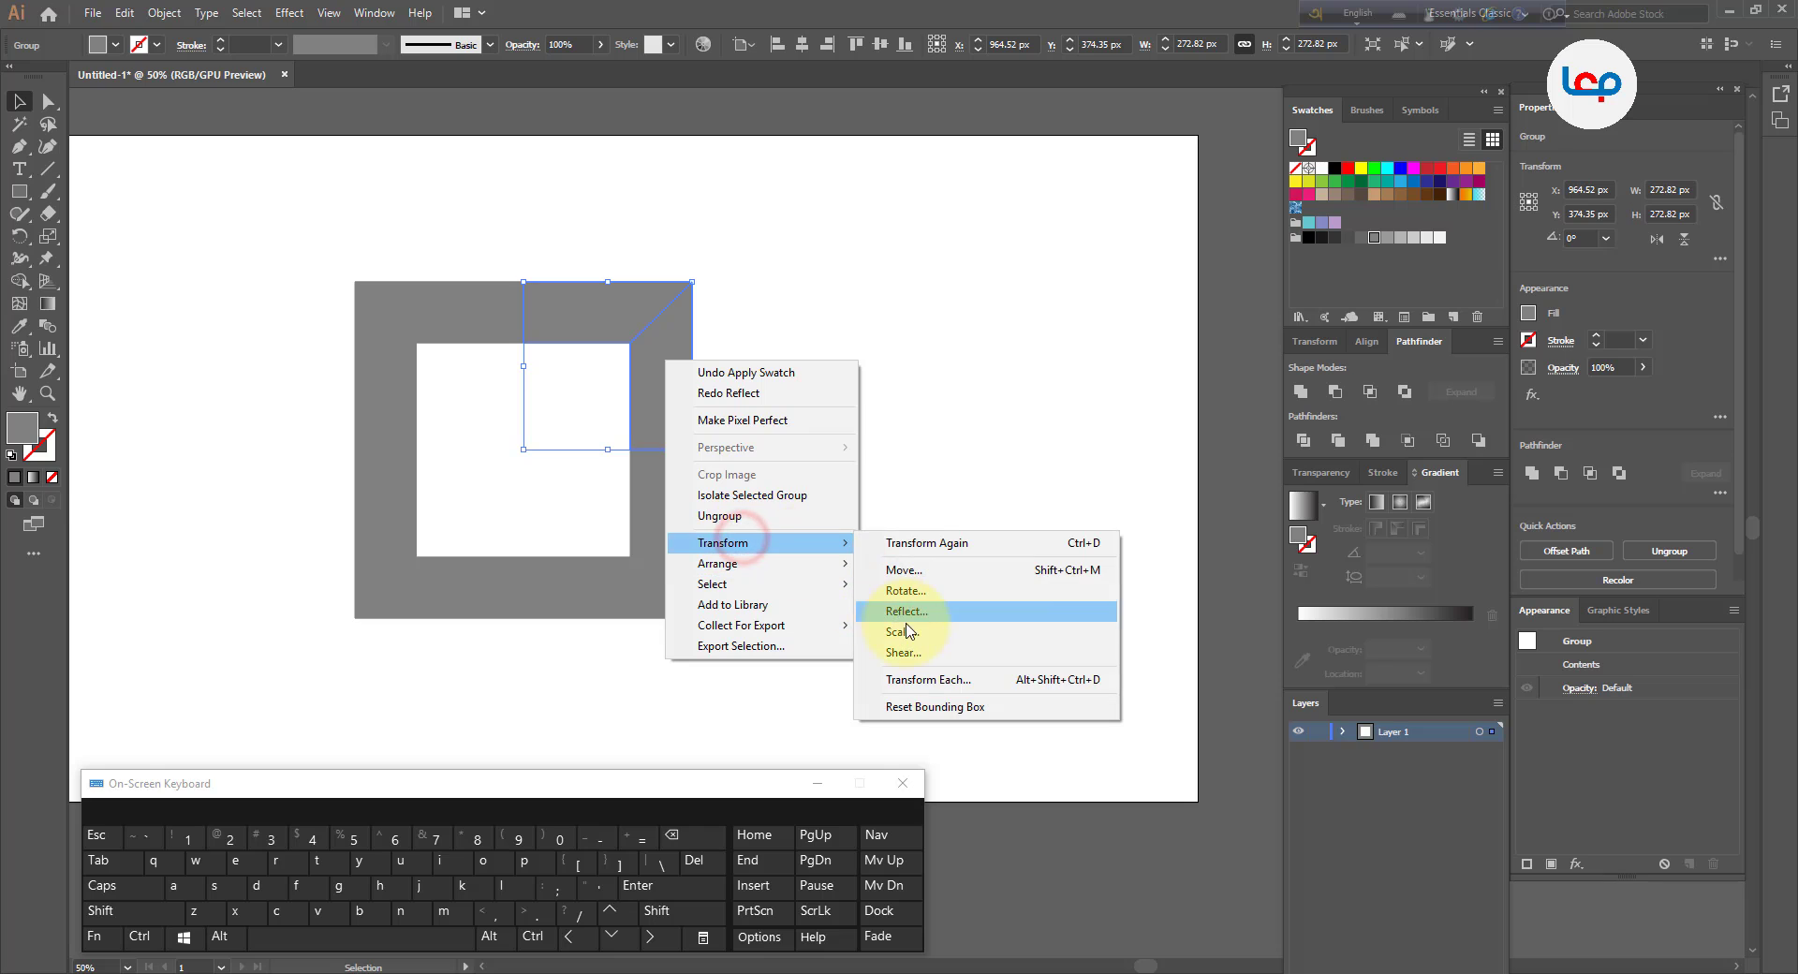
pyautogui.click(905, 611)
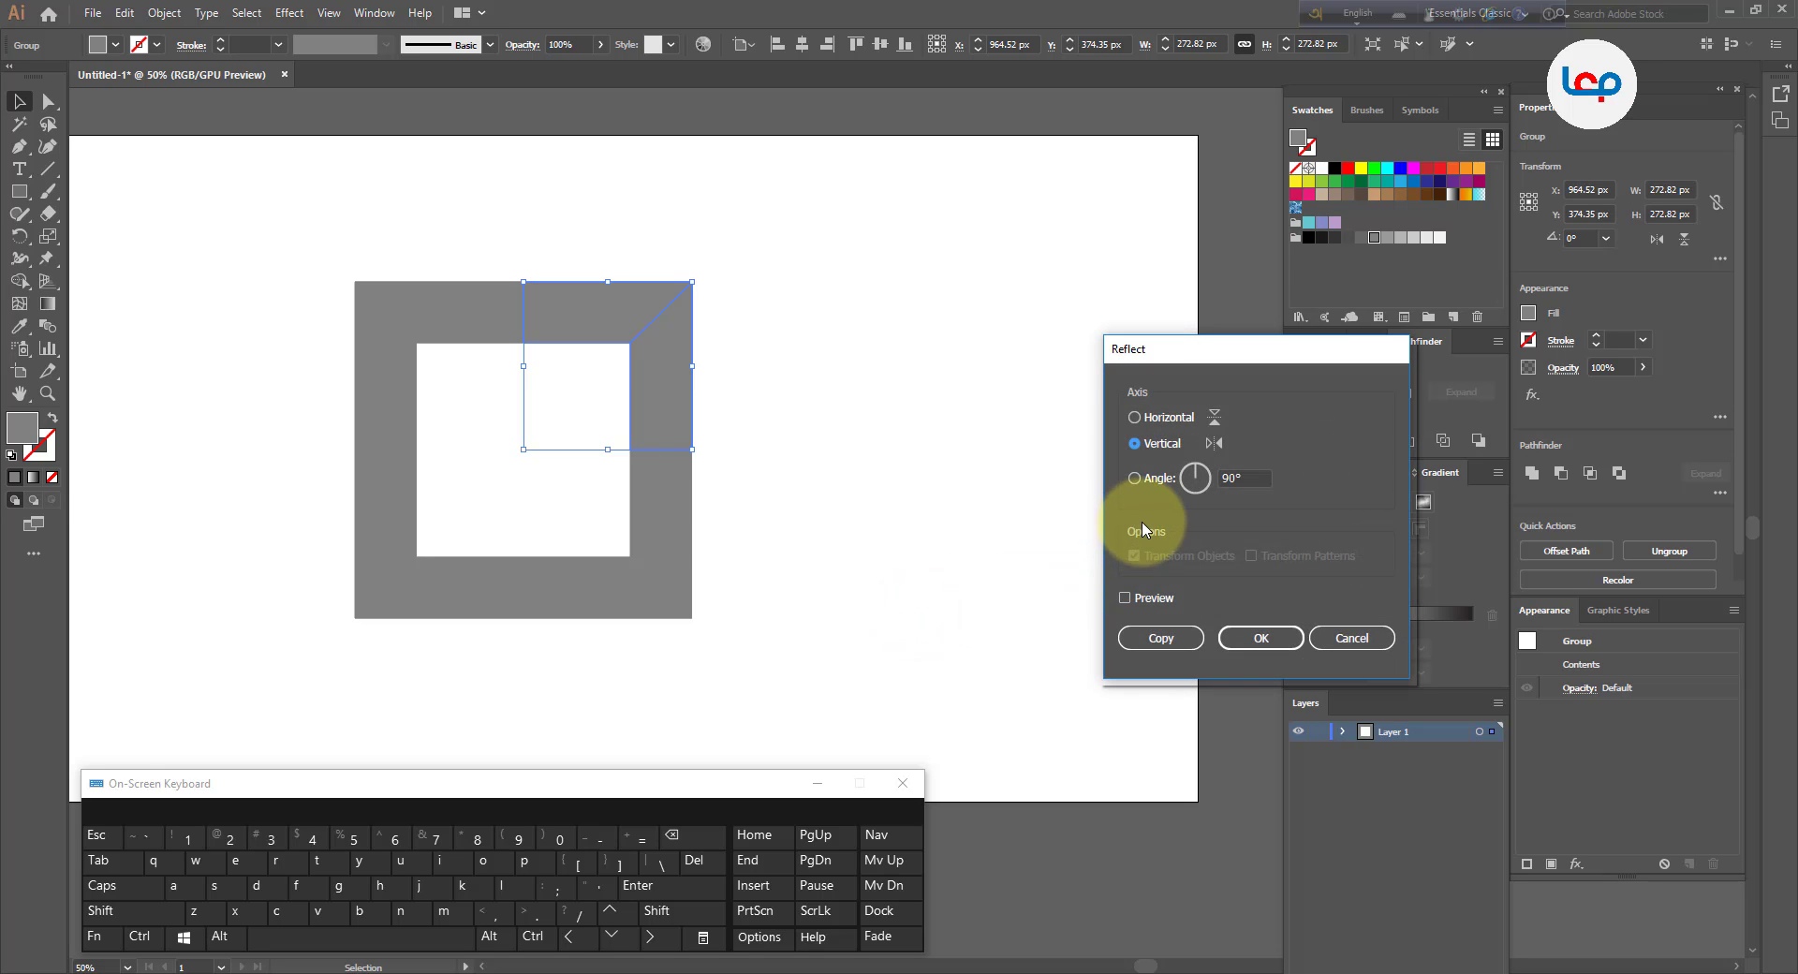
pyautogui.click(1135, 417)
pyautogui.click(1260, 637)
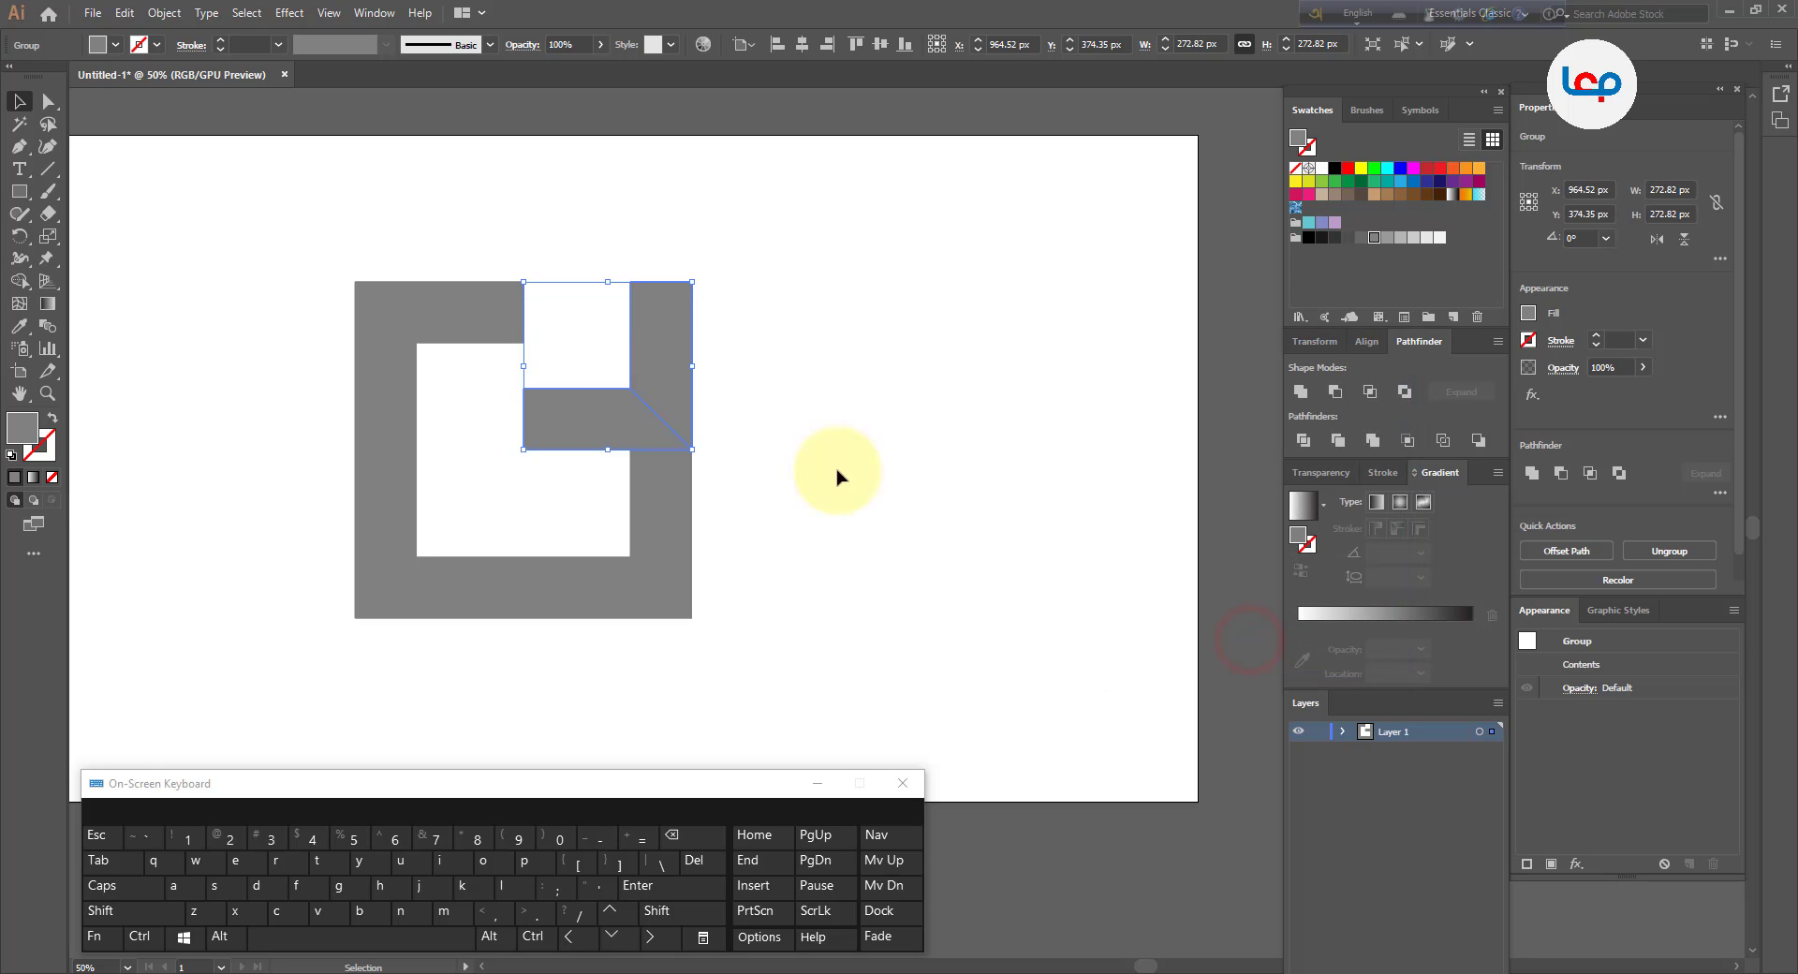
# Reflect the upper-right corner group across the vertical axis so it forms an inward notch, and deselect it
pyautogui.rightClick(645, 369)
pyautogui.moveTo(744, 558)
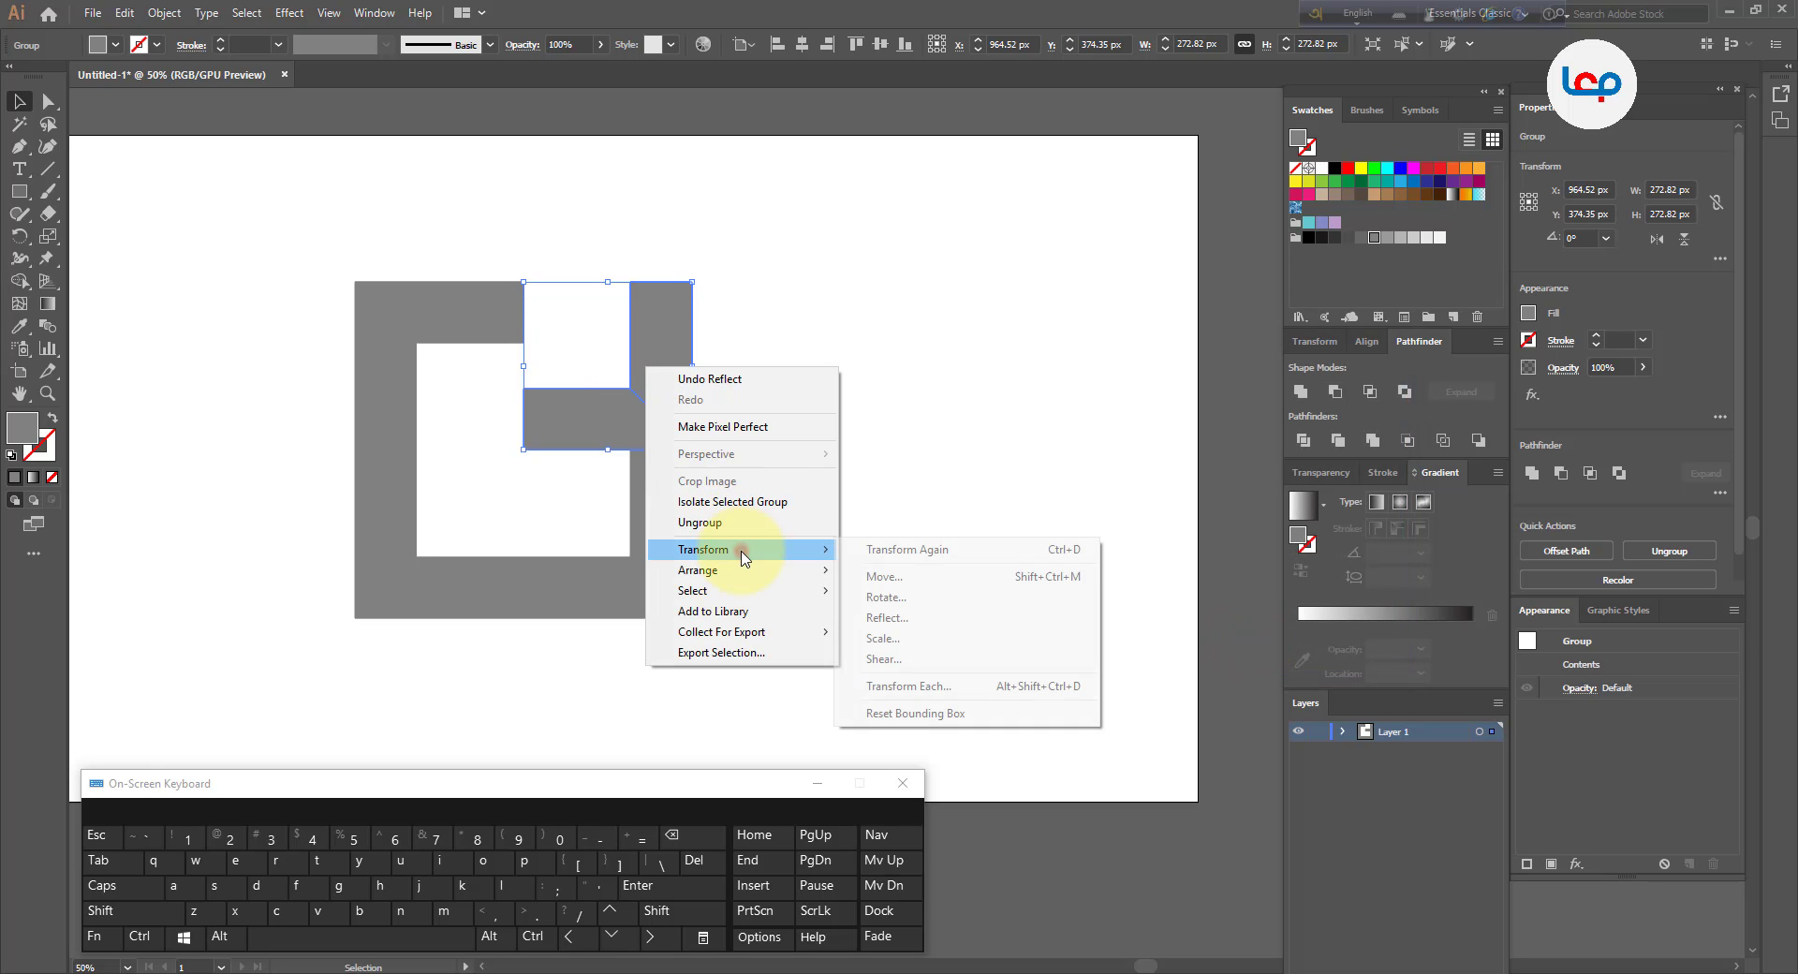
pyautogui.click(896, 621)
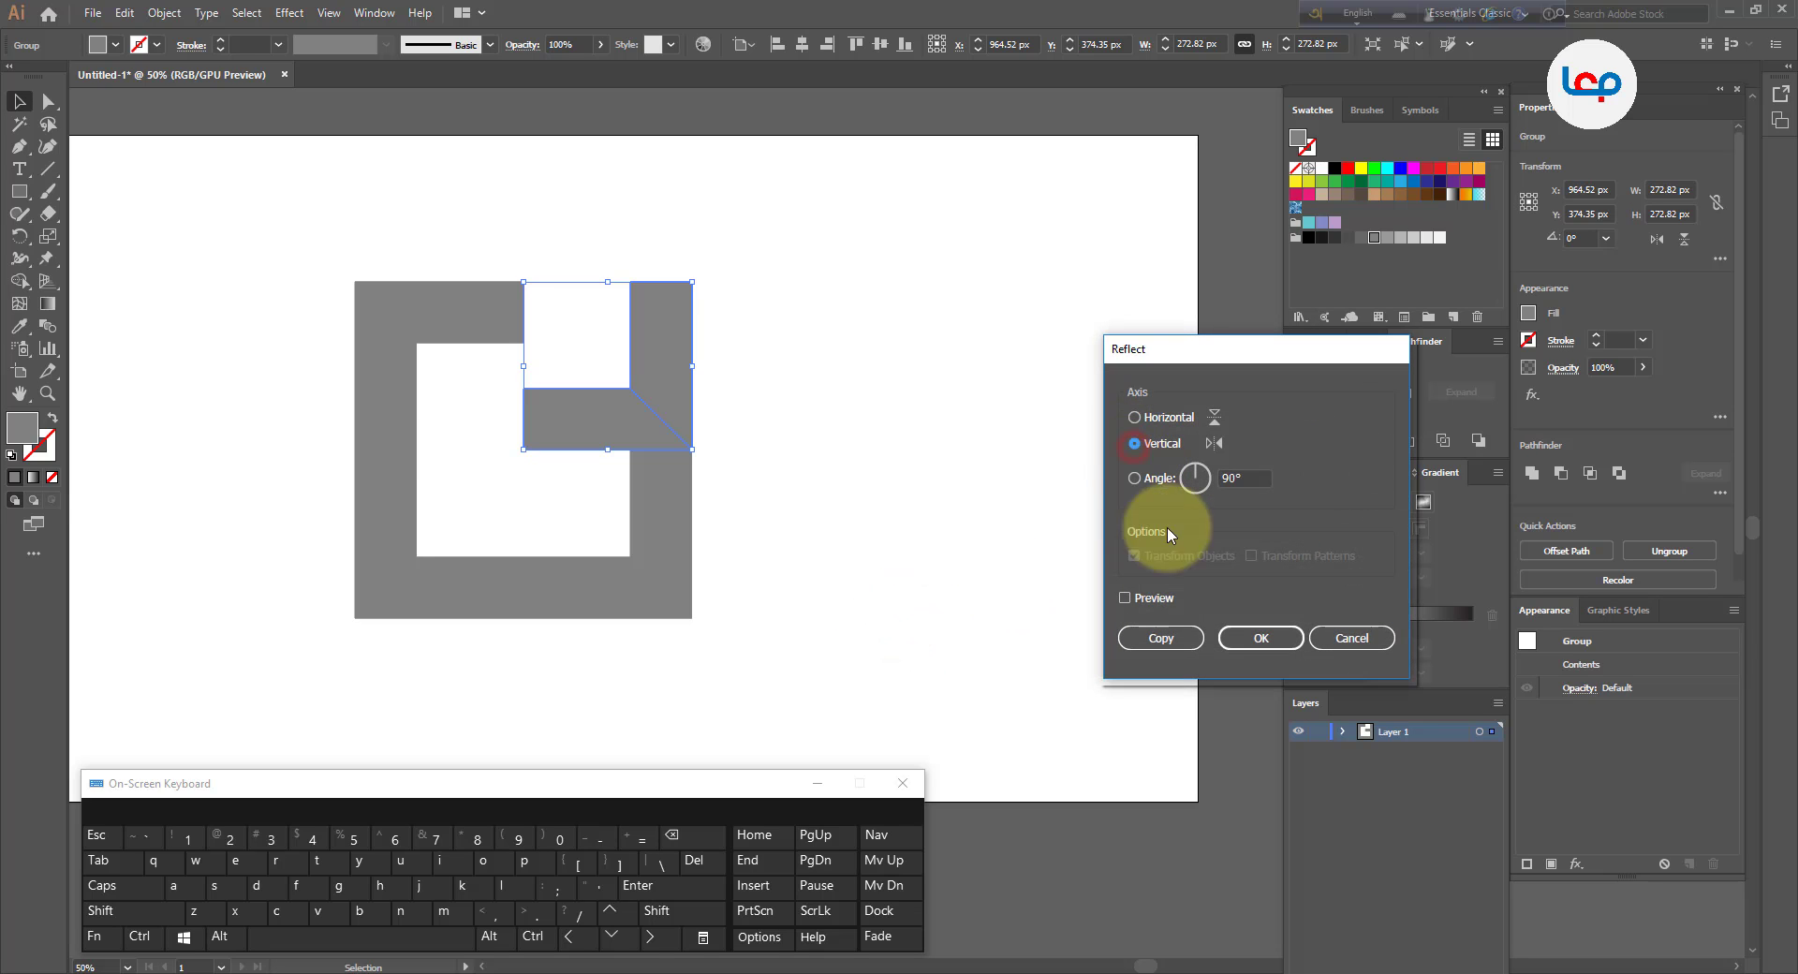
pyautogui.click(1254, 638)
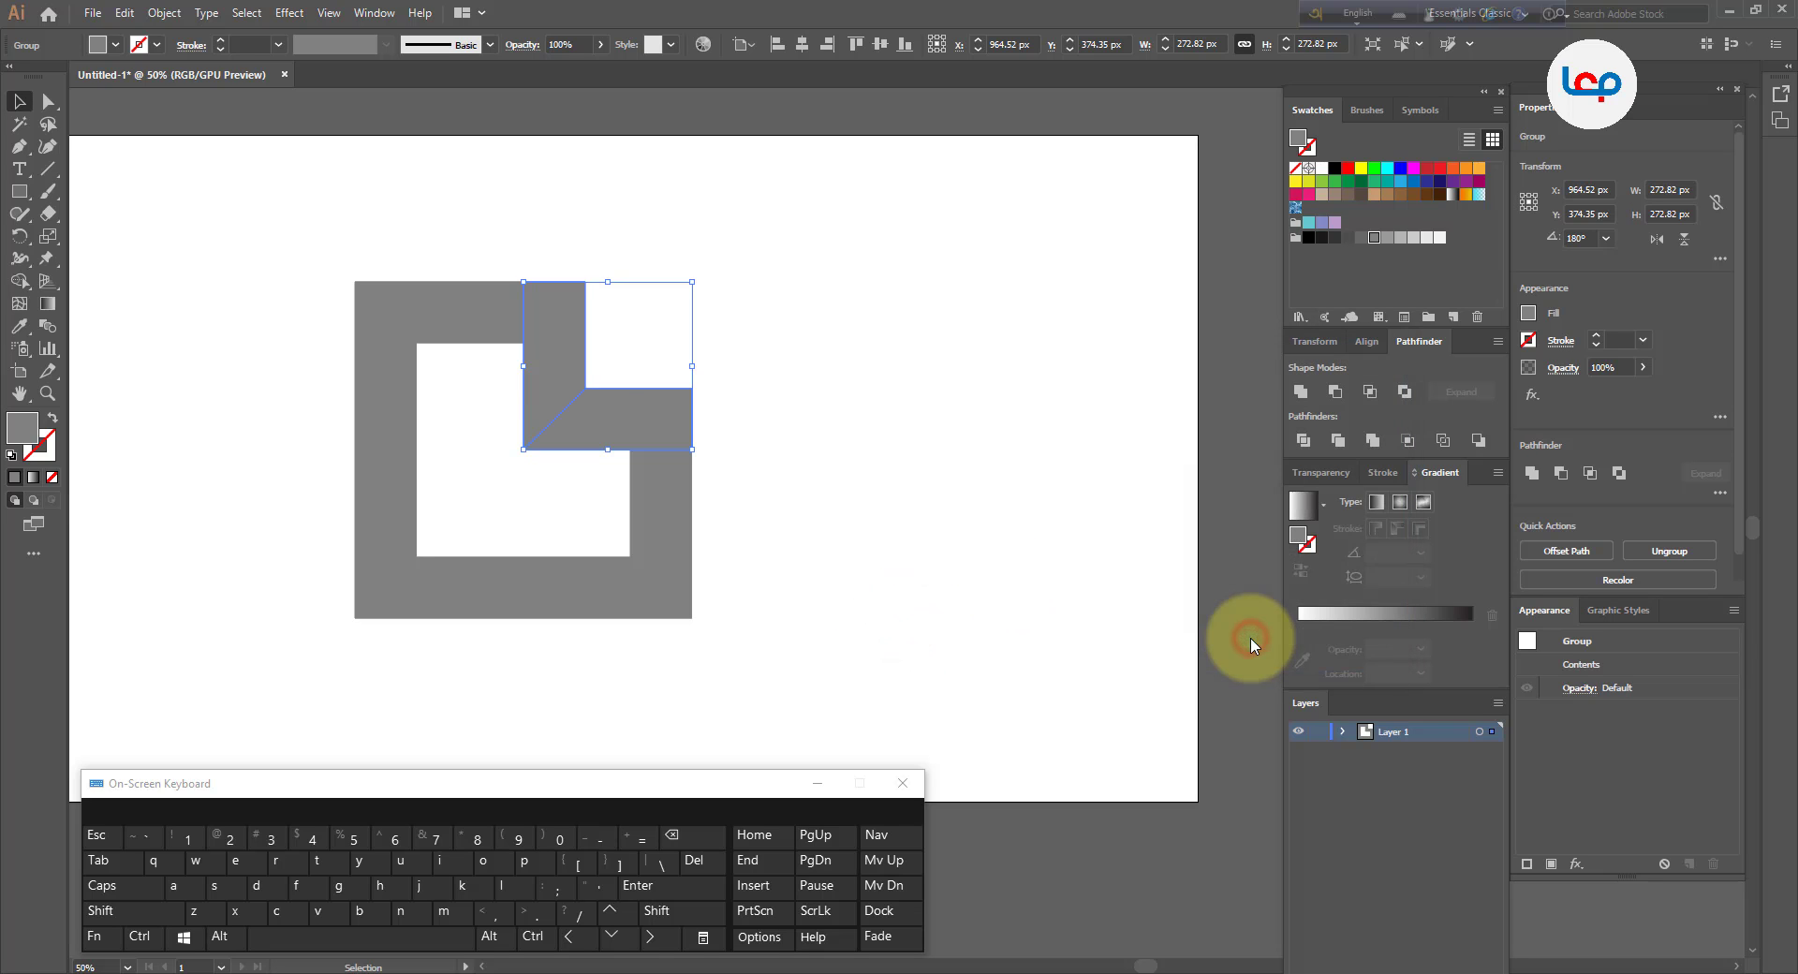
pyautogui.click(824, 571)
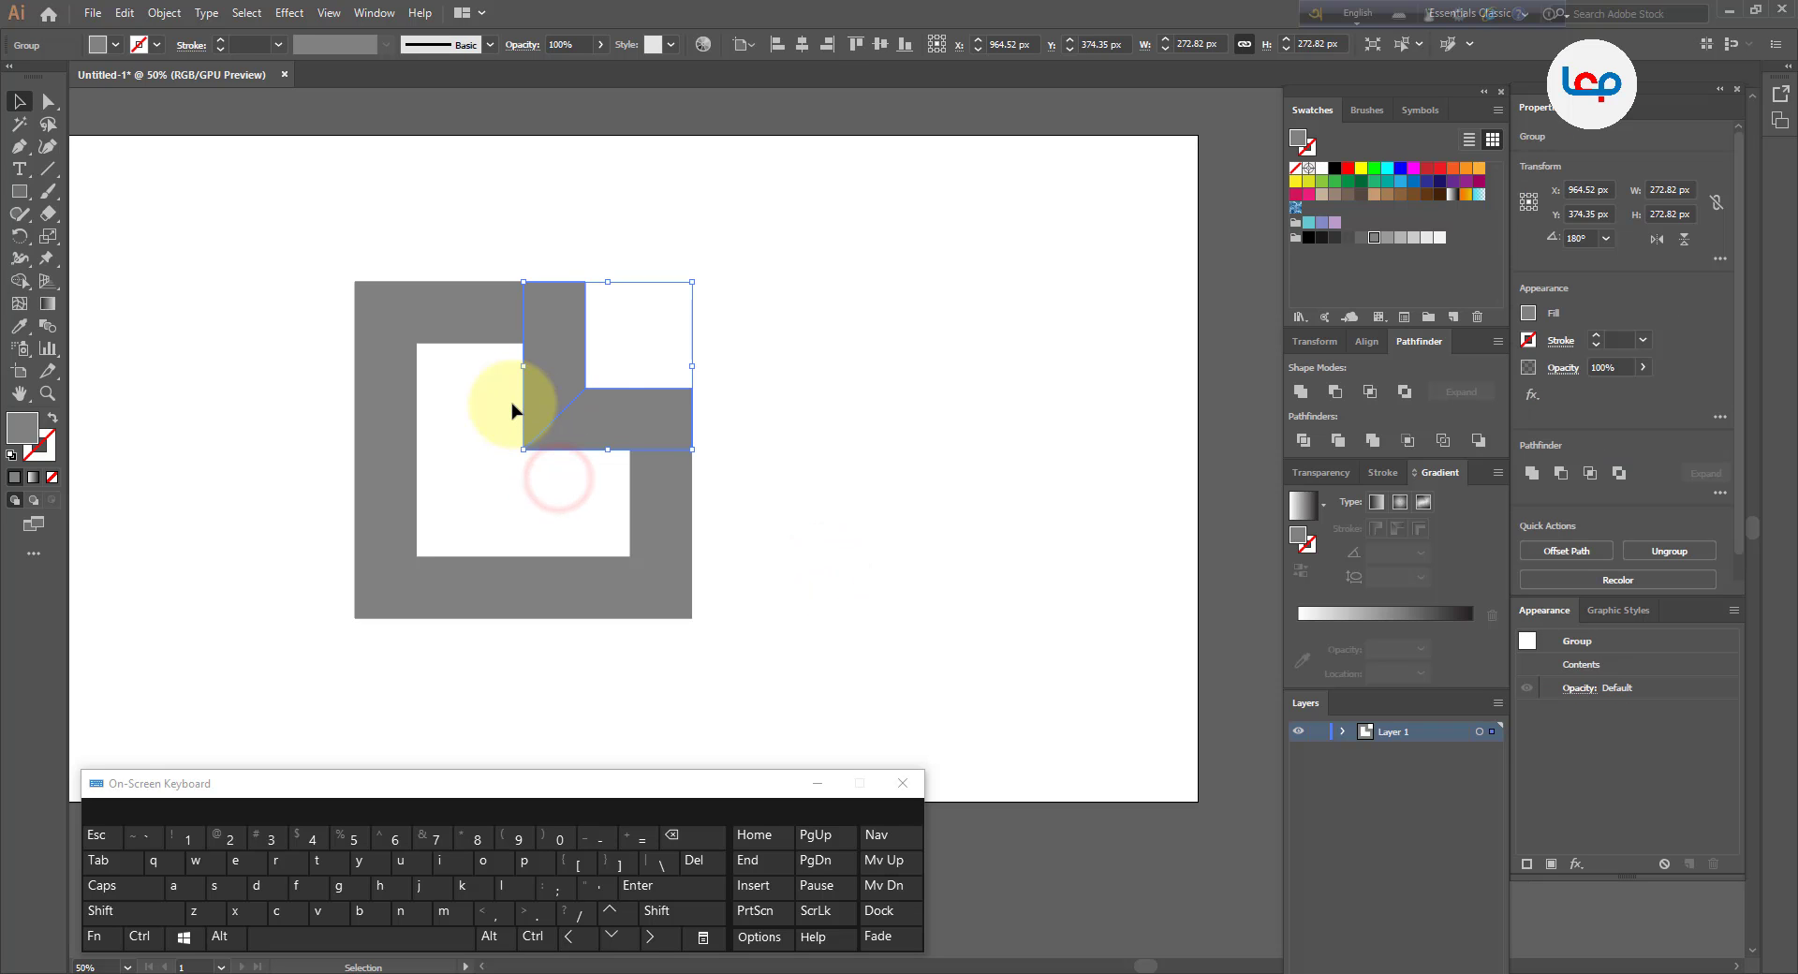
pyautogui.click(763, 394)
# Draw a 100 px square over the frame's upper-left corner and fill it with a lighter grey
pyautogui.keyDown('alt'); pyautogui.scroll(1, 440, 262); pyautogui.keyUp('alt')
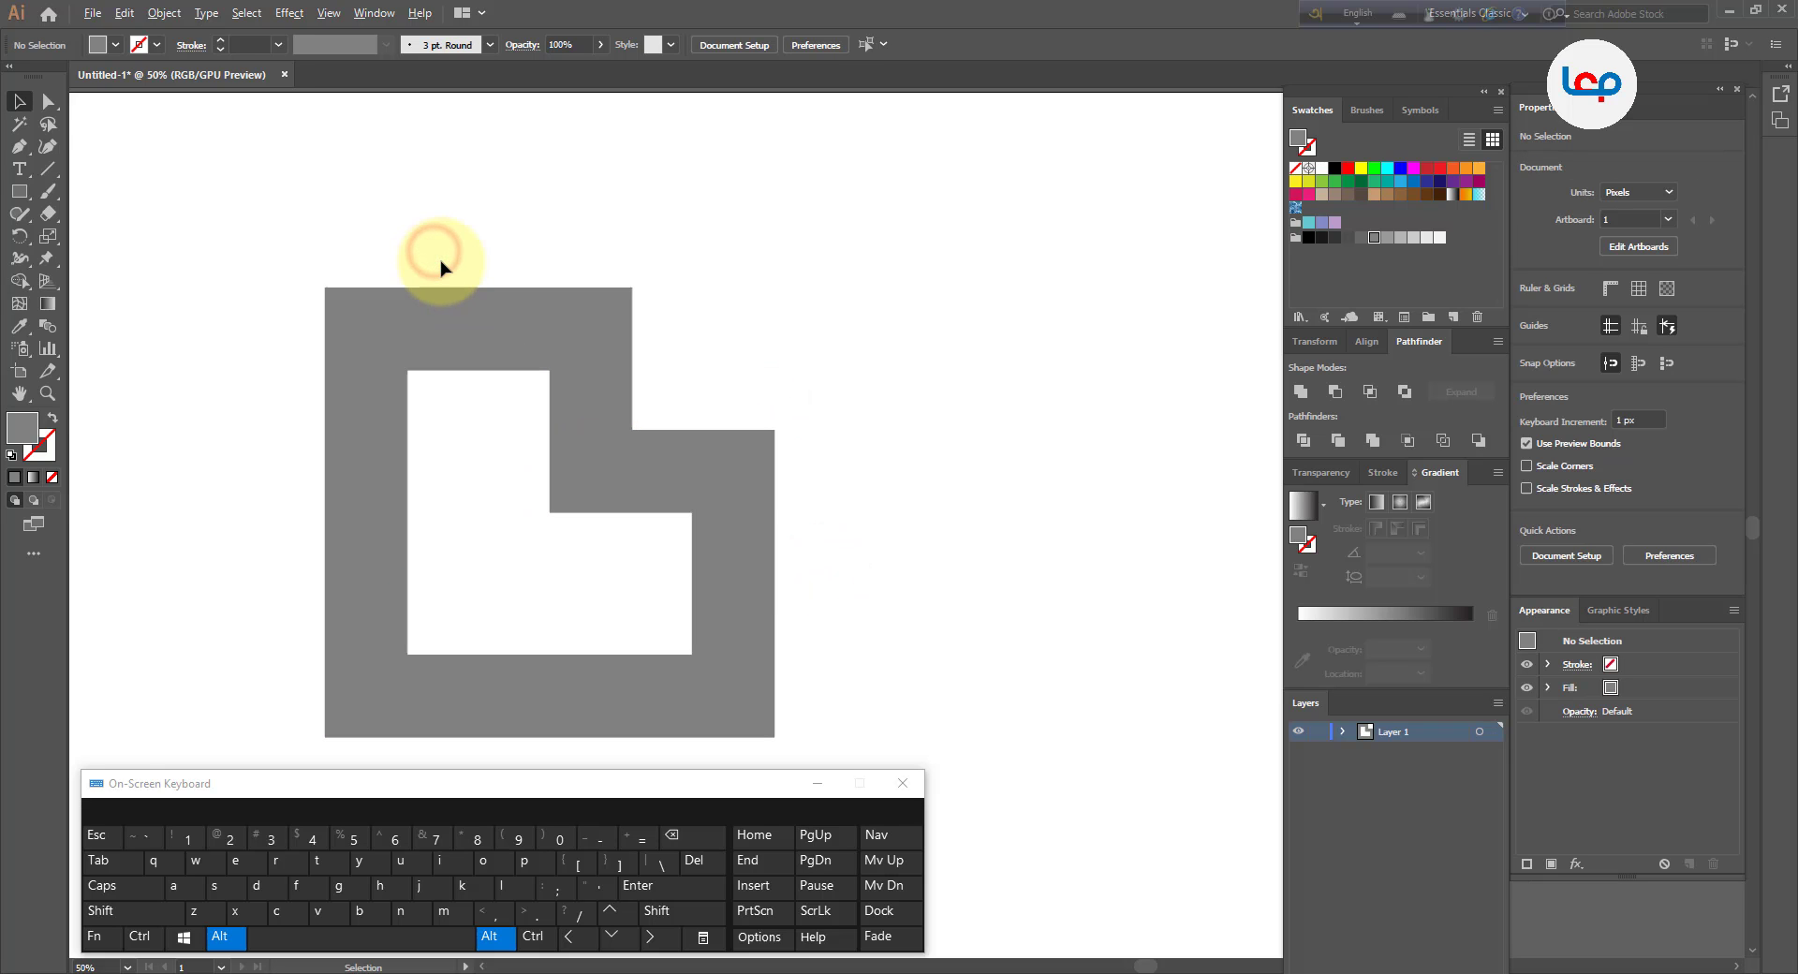
pyautogui.keyDown('alt'); pyautogui.scroll(-1, 445, 269); pyautogui.keyUp('alt')
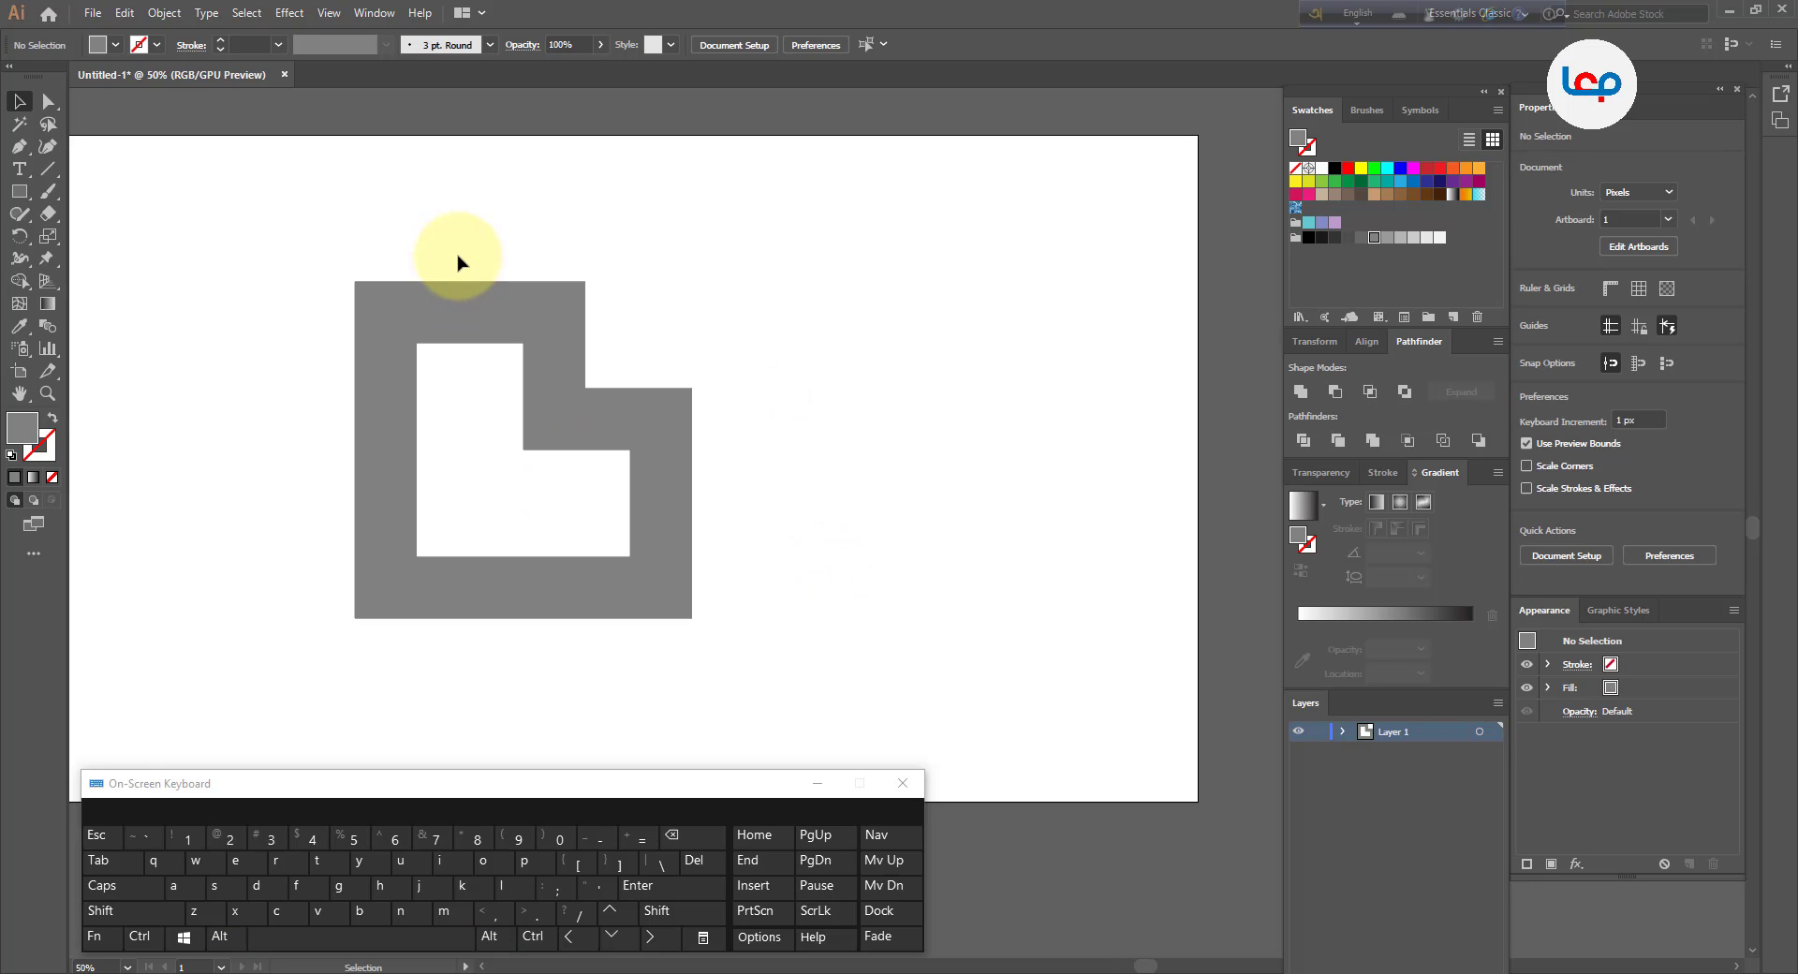
pyautogui.click(18, 191)
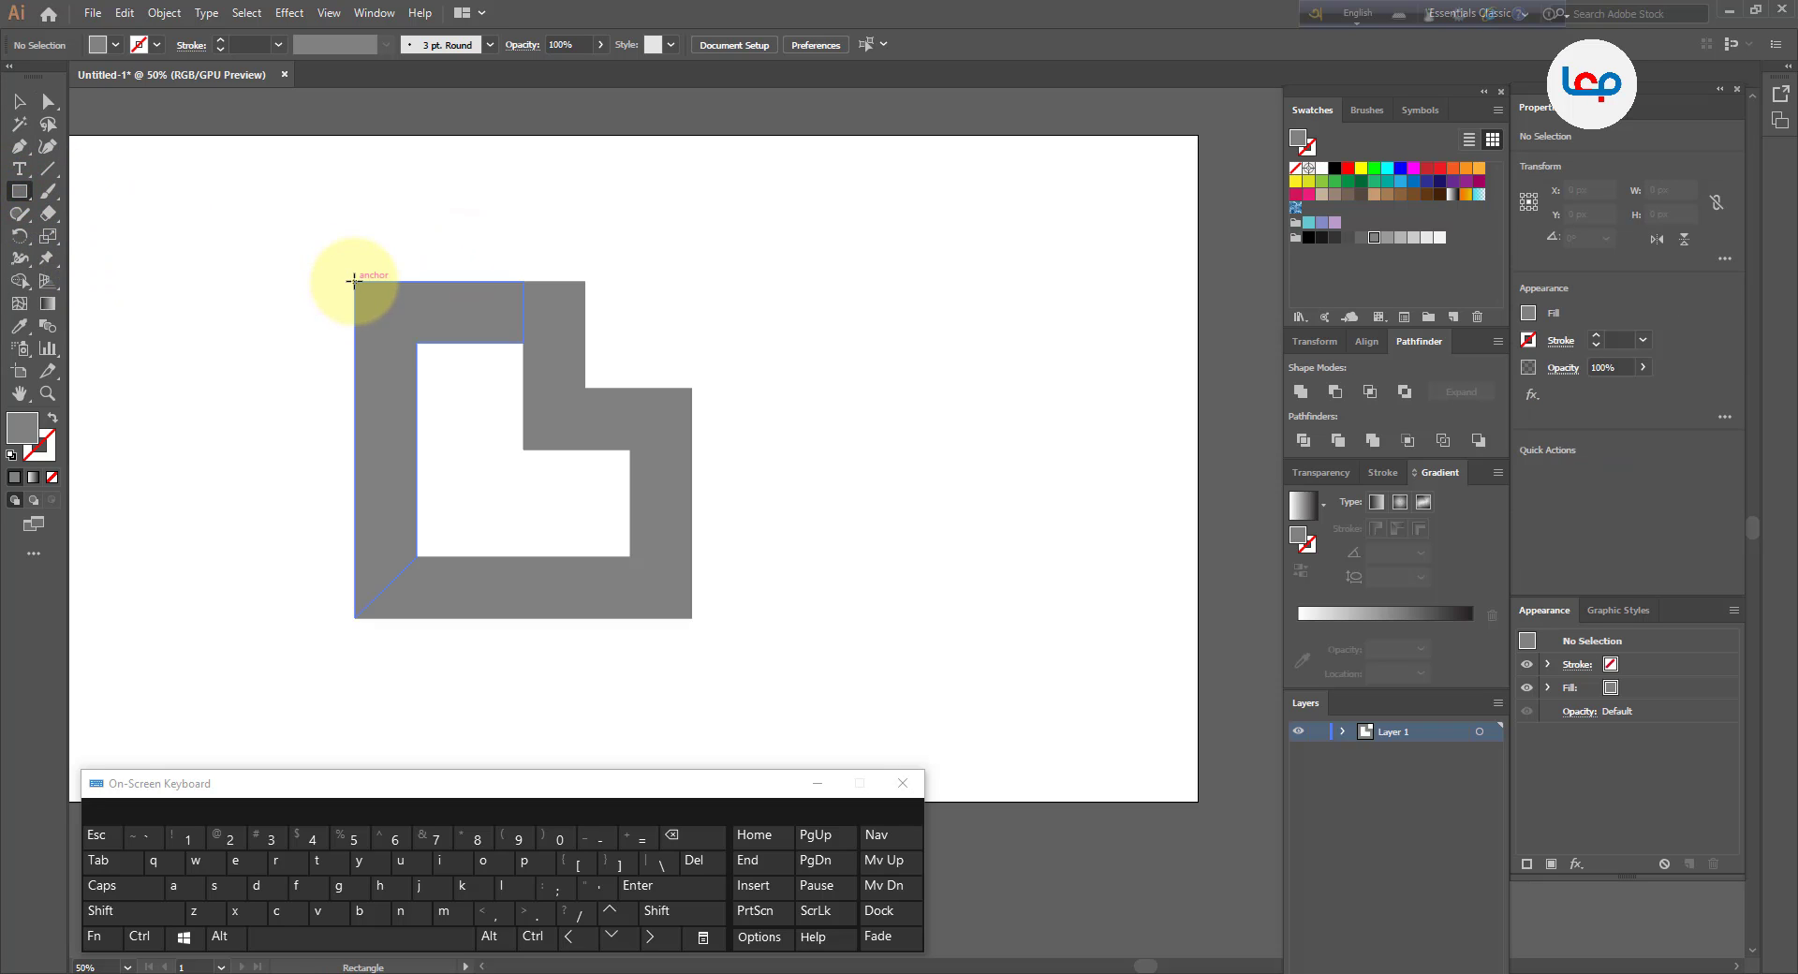
pyautogui.moveTo(354, 281); pyautogui.dragTo(416, 342)
pyautogui.scroll(2, 409, 318)
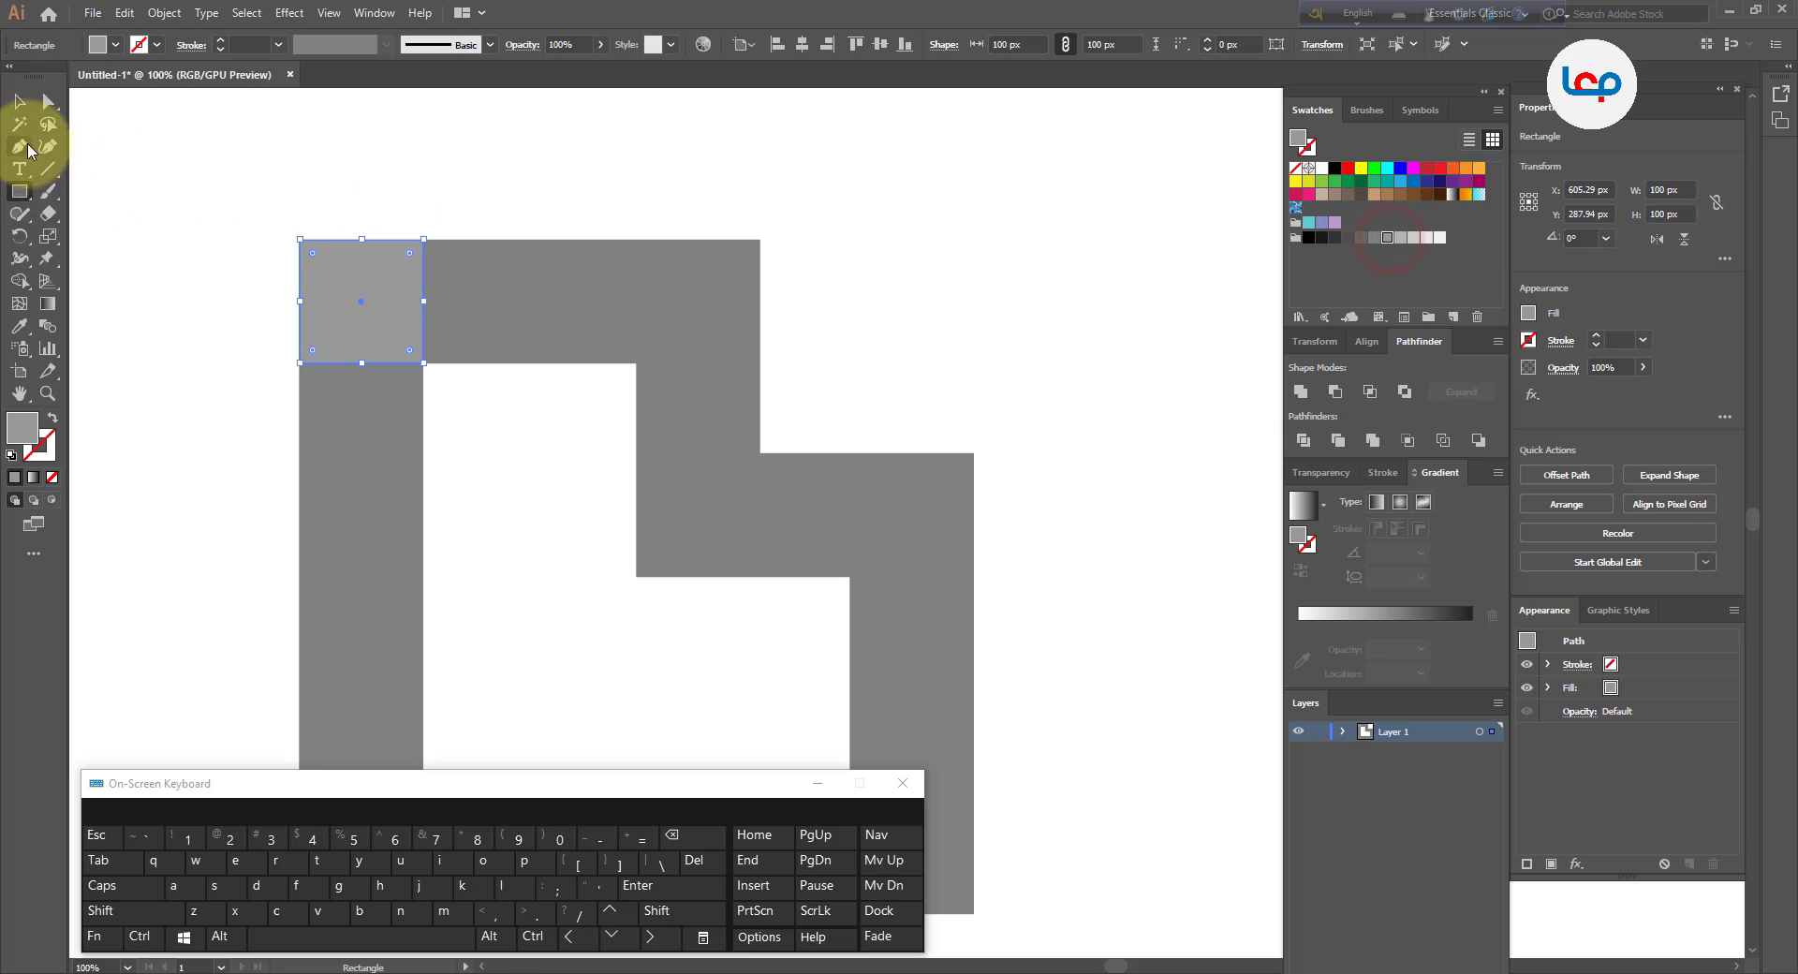
pyautogui.click(20, 101)
pyautogui.click(214, 272)
# Move the 100 px square horizontally about 446 px into the notched upper-right corner, flush with the frame's right edge
pyautogui.click(360, 304)
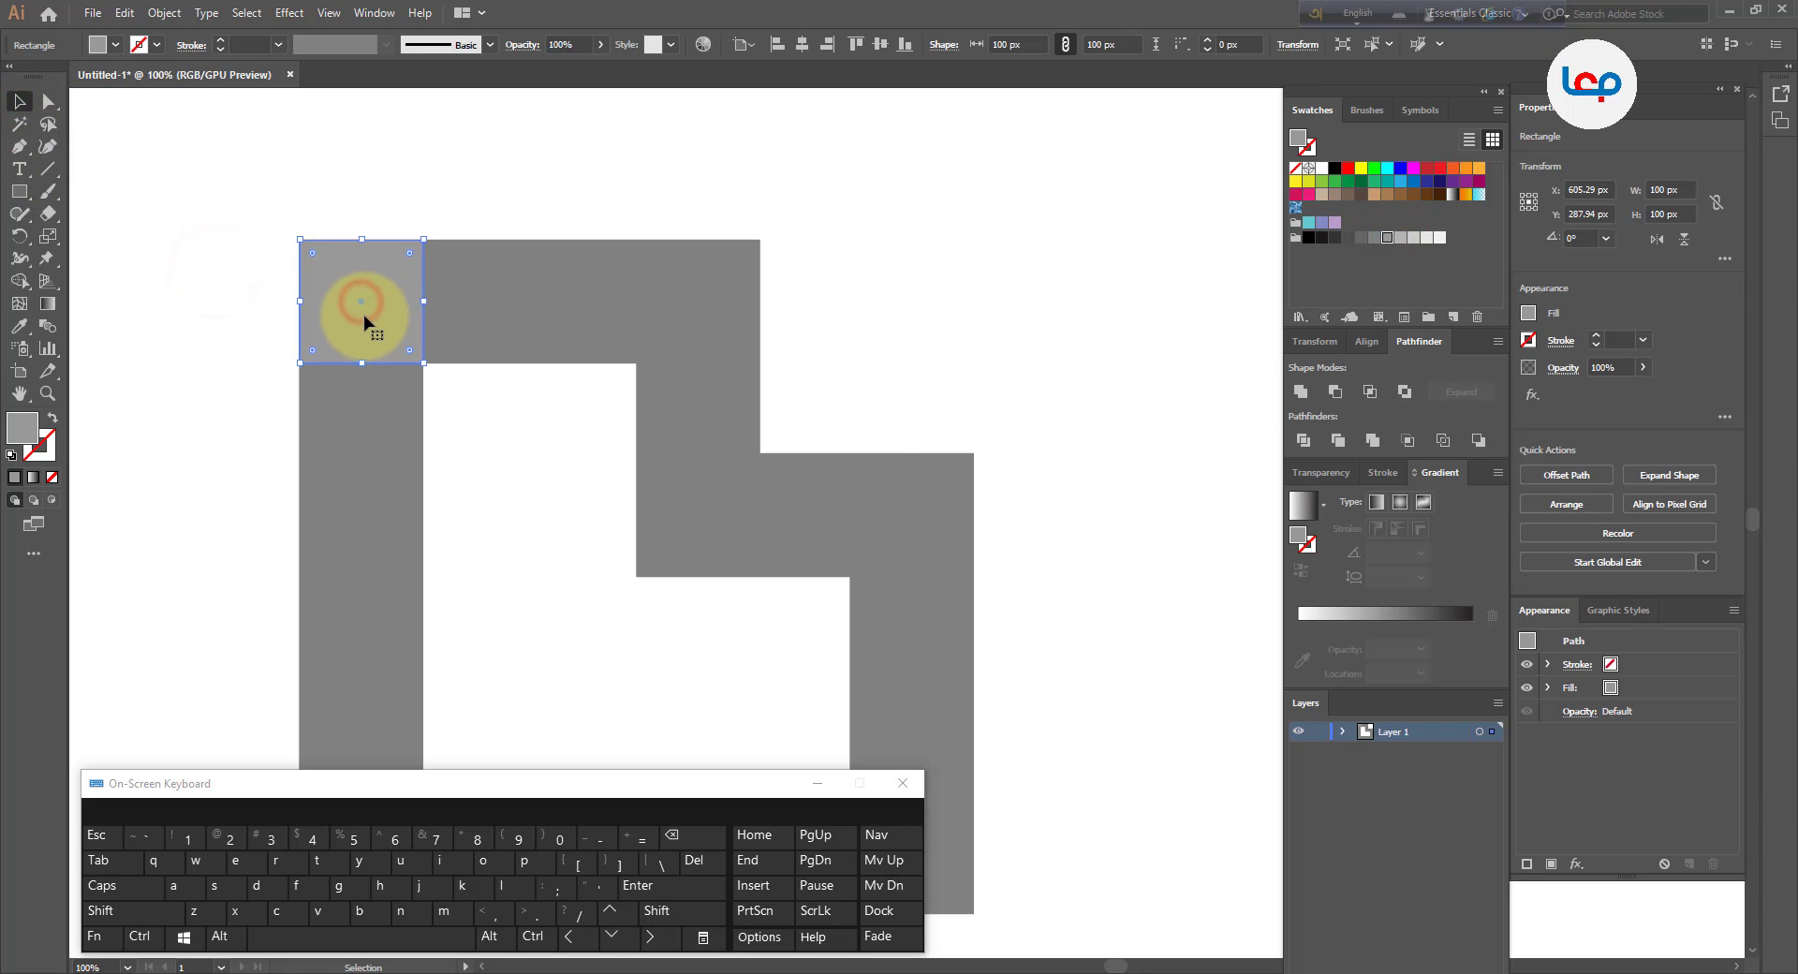
pyautogui.scroll(-1, 361, 307)
pyautogui.moveTo(374, 299); pyautogui.dragTo(736, 305)
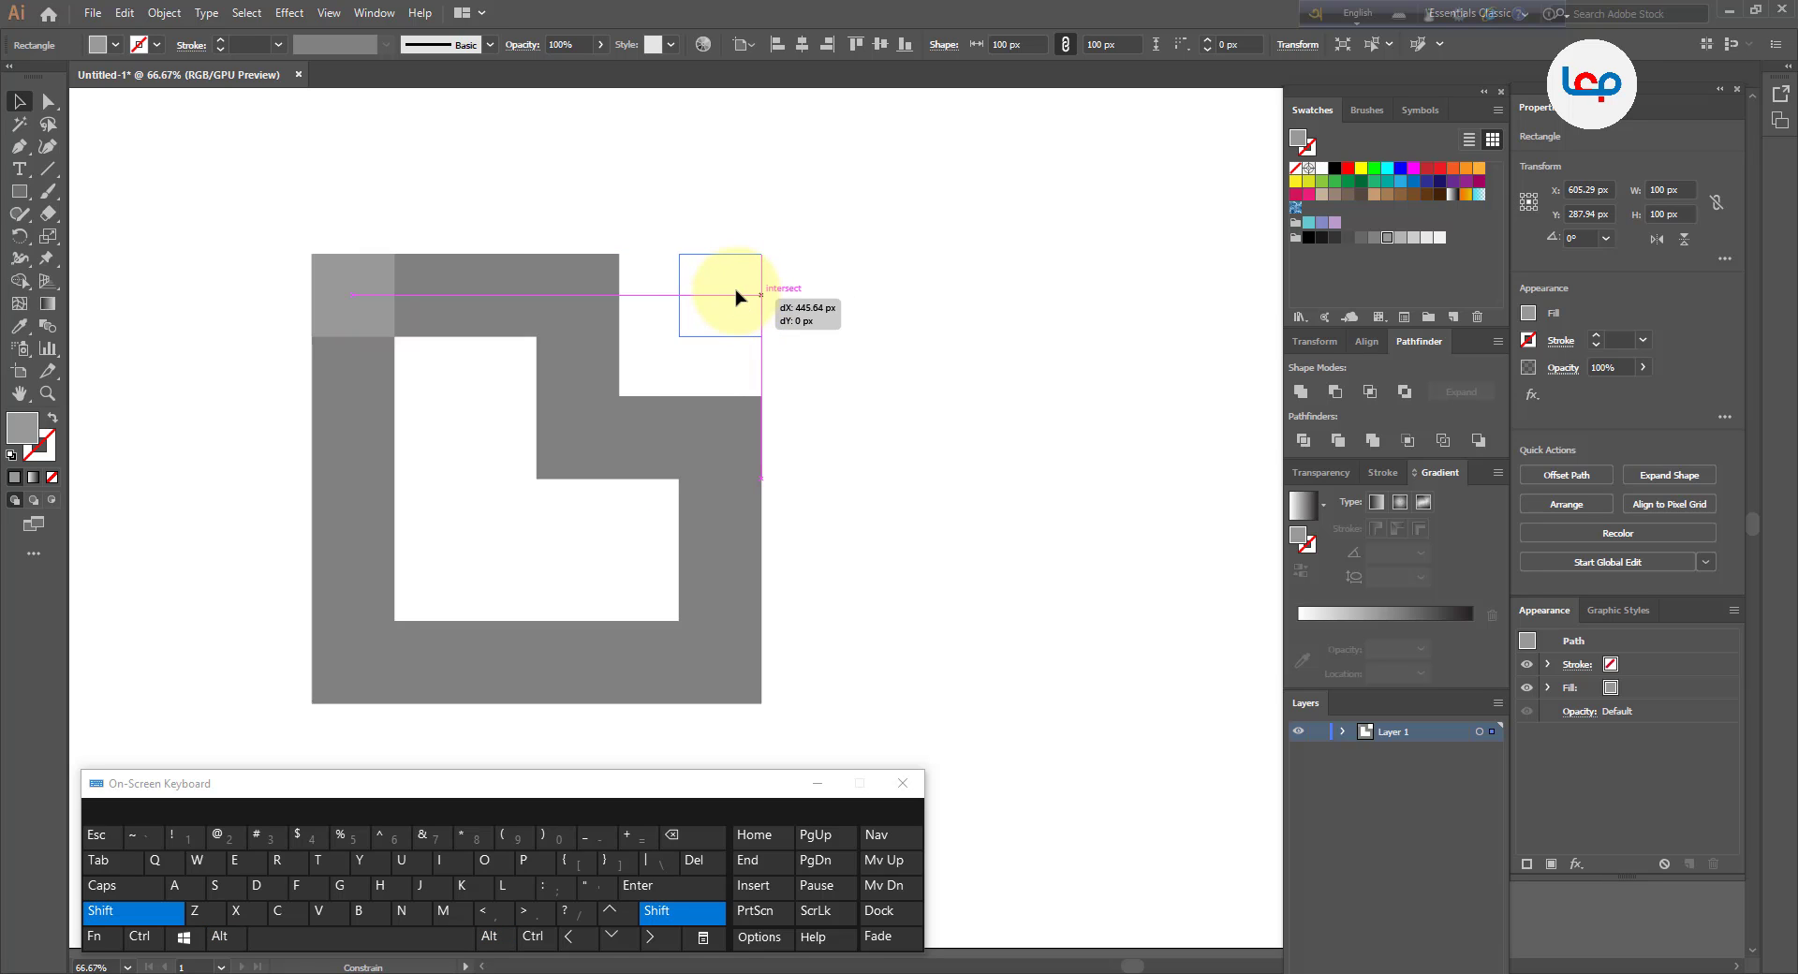
pyautogui.moveTo(736, 285); pyautogui.dragTo(736, 281)
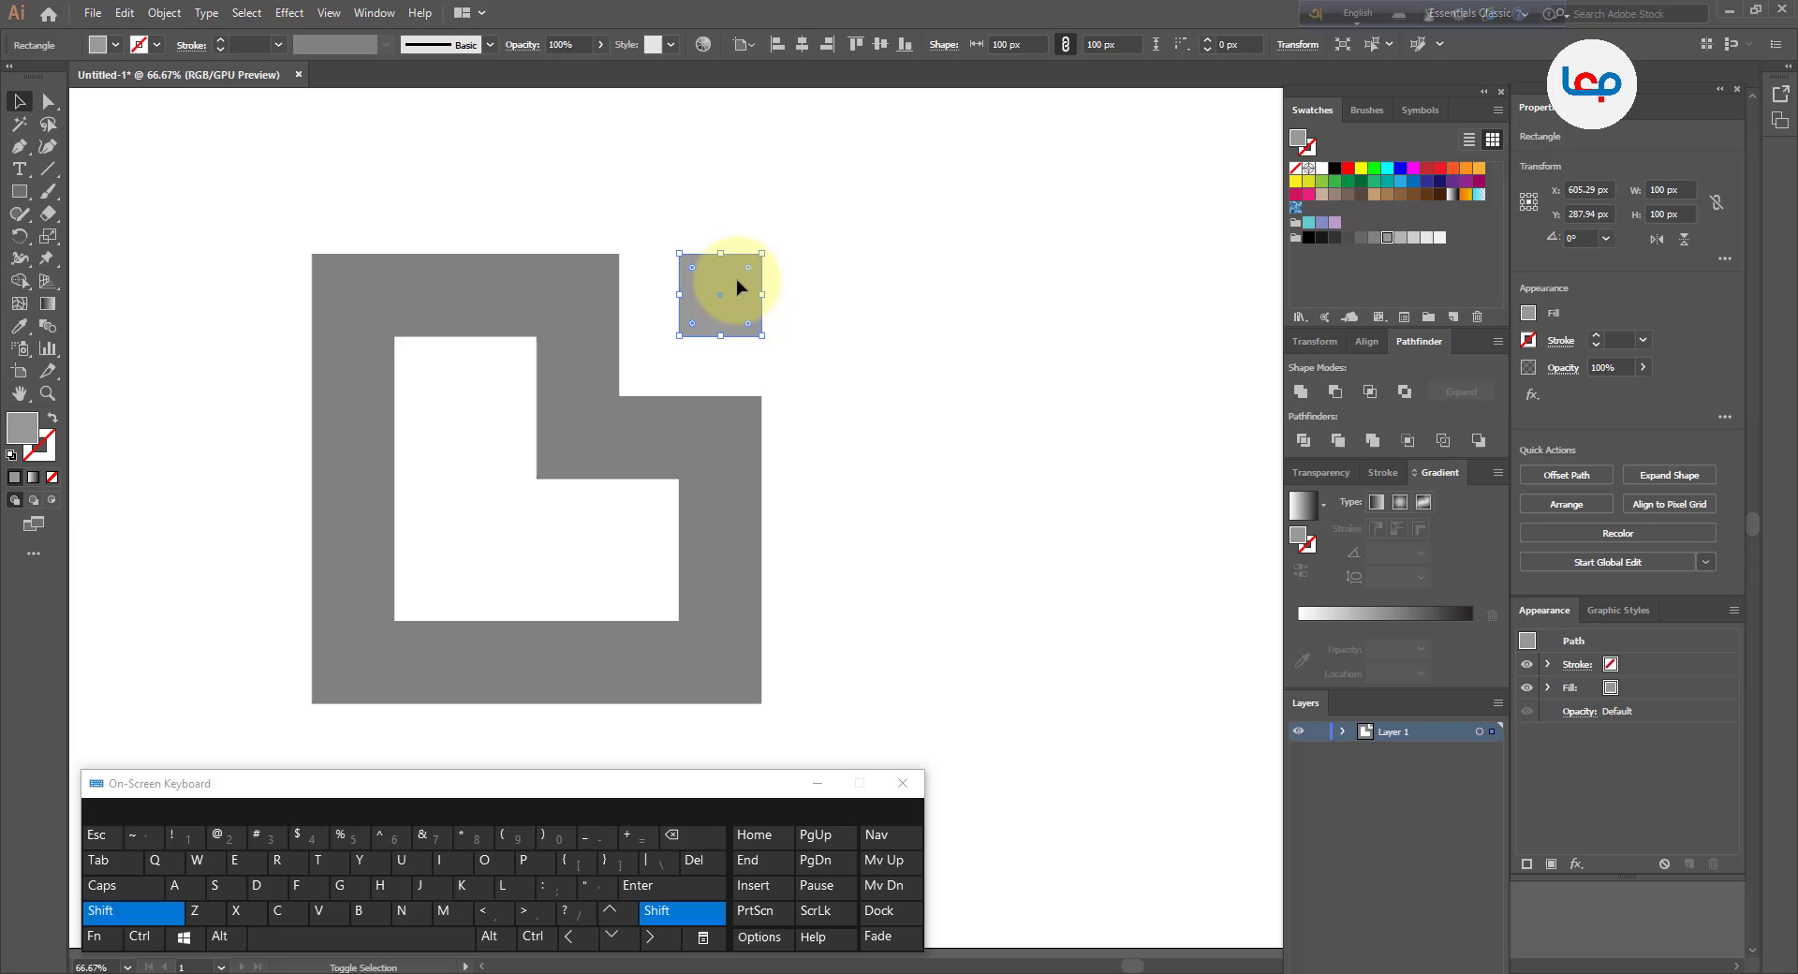
# Round the two outer corners of the inward notch pieces, one on the upper arm and one on the right arm
pyautogui.click(794, 276)
pyautogui.scroll(-1, 491, 319)
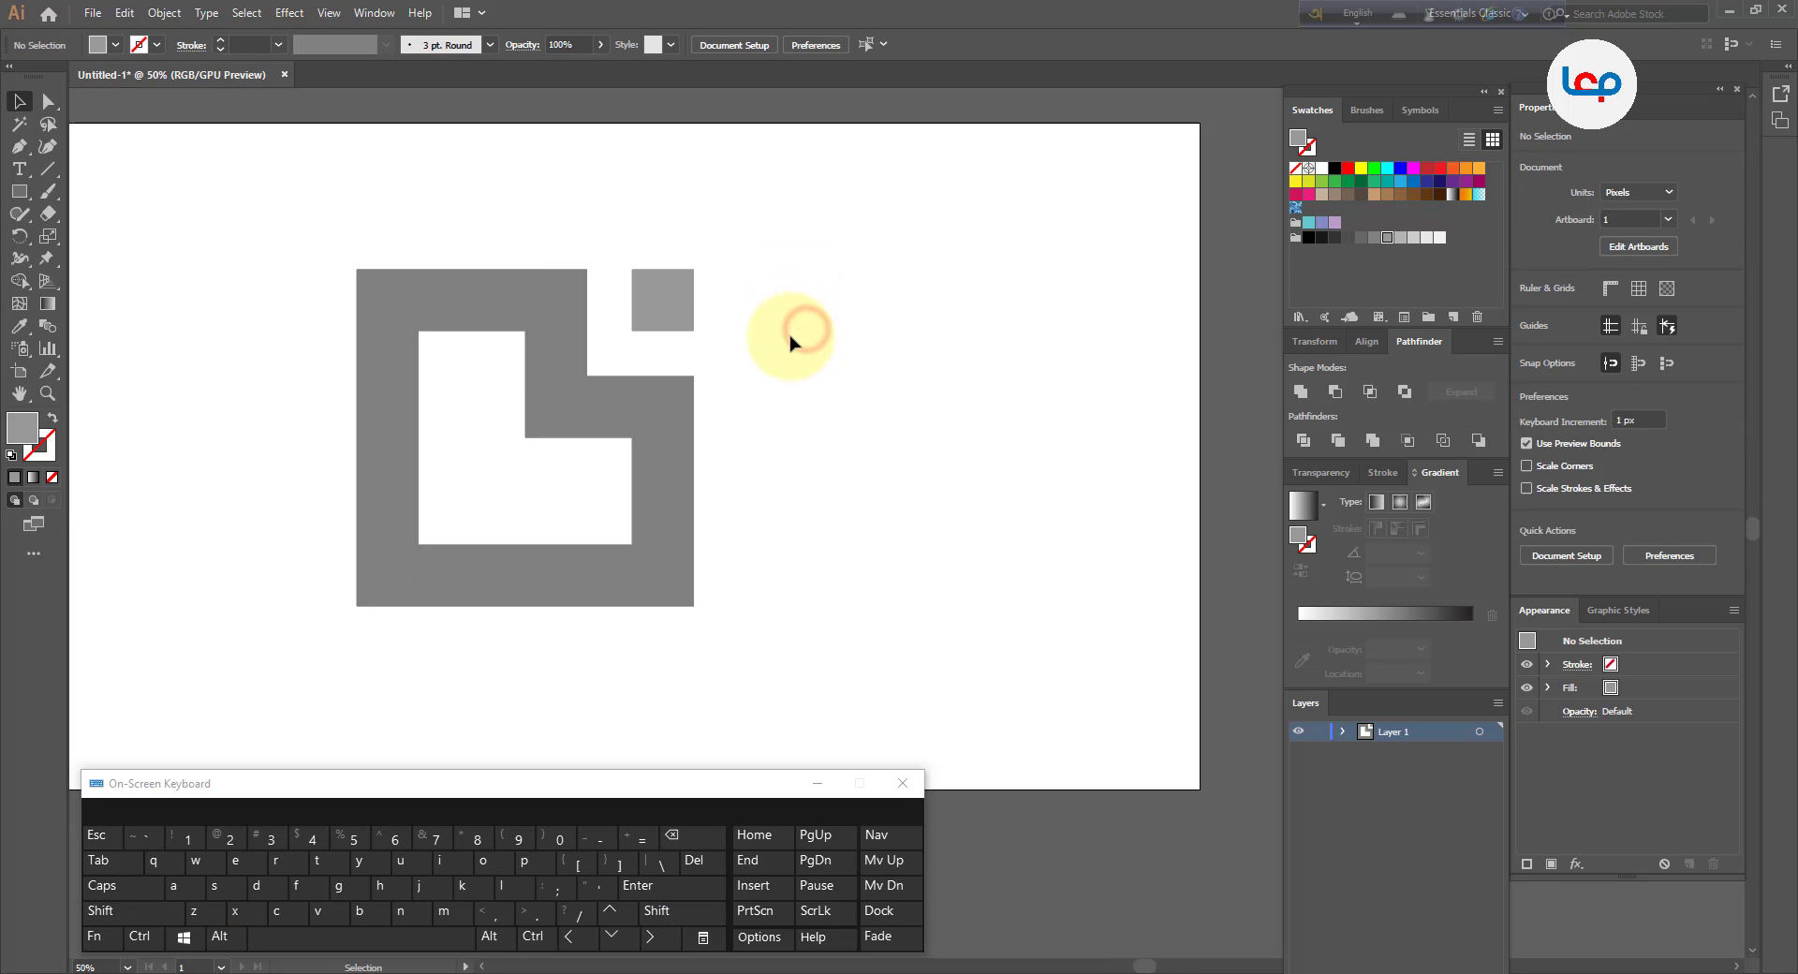
pyautogui.click(576, 283)
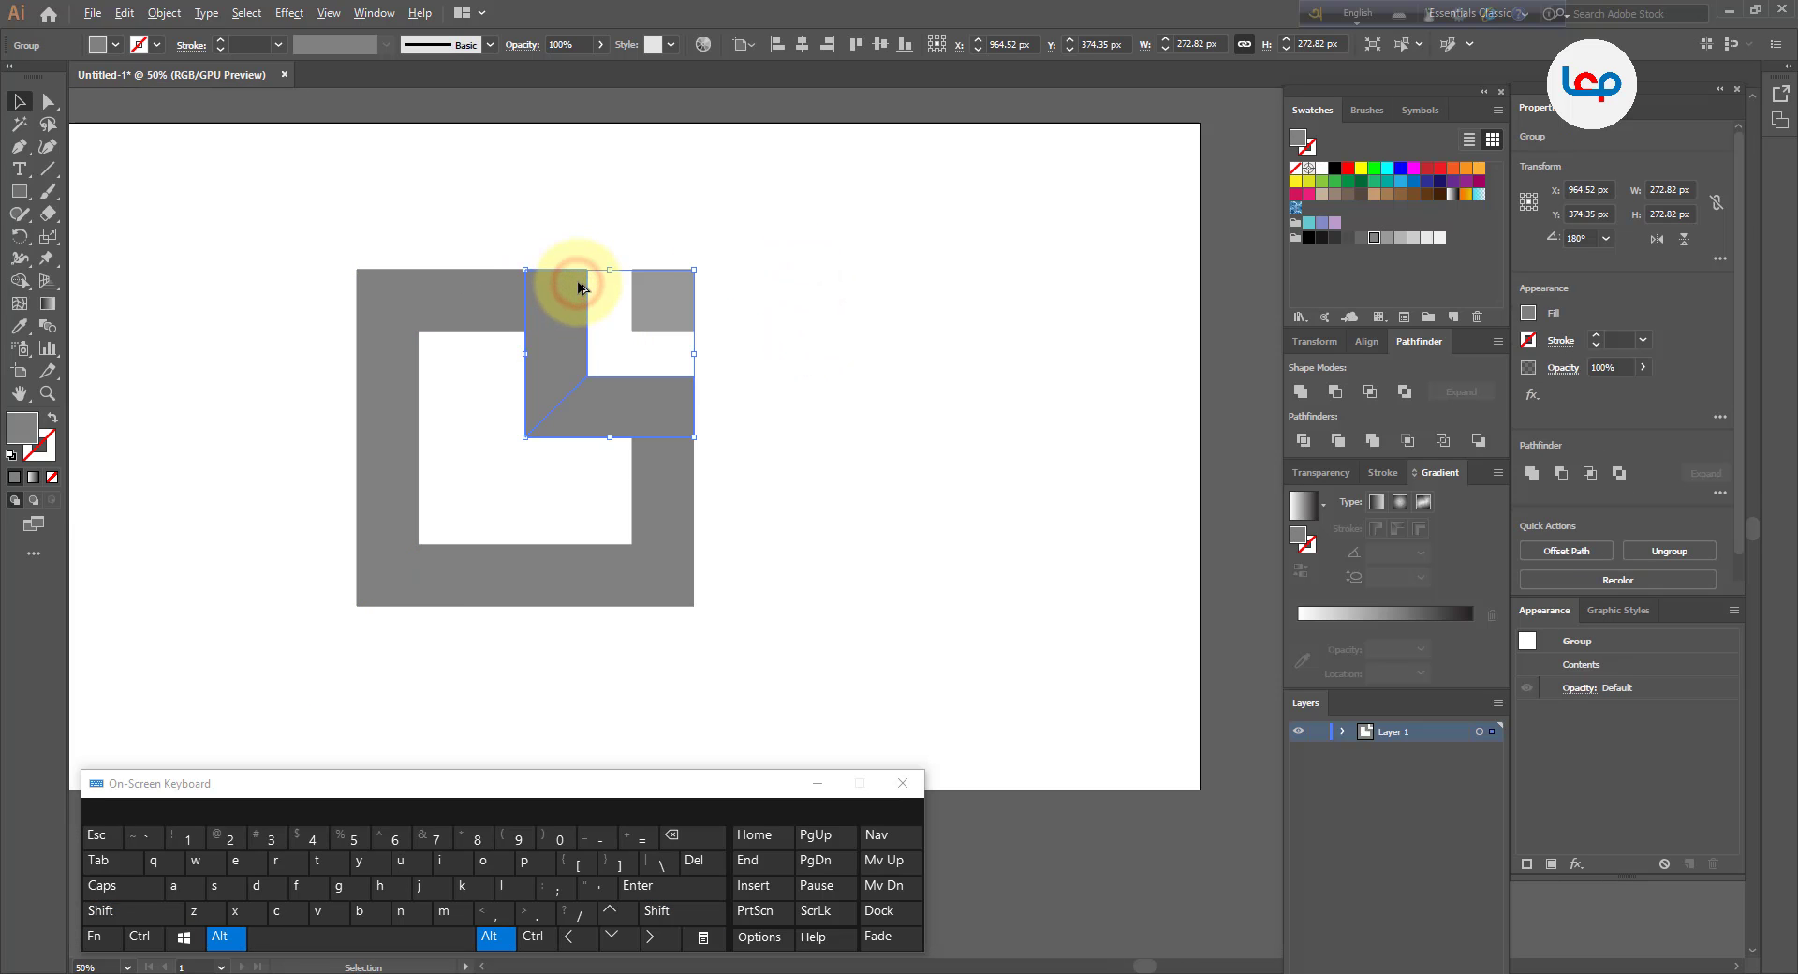
pyautogui.scroll(1, 575, 282)
pyautogui.click(47, 100)
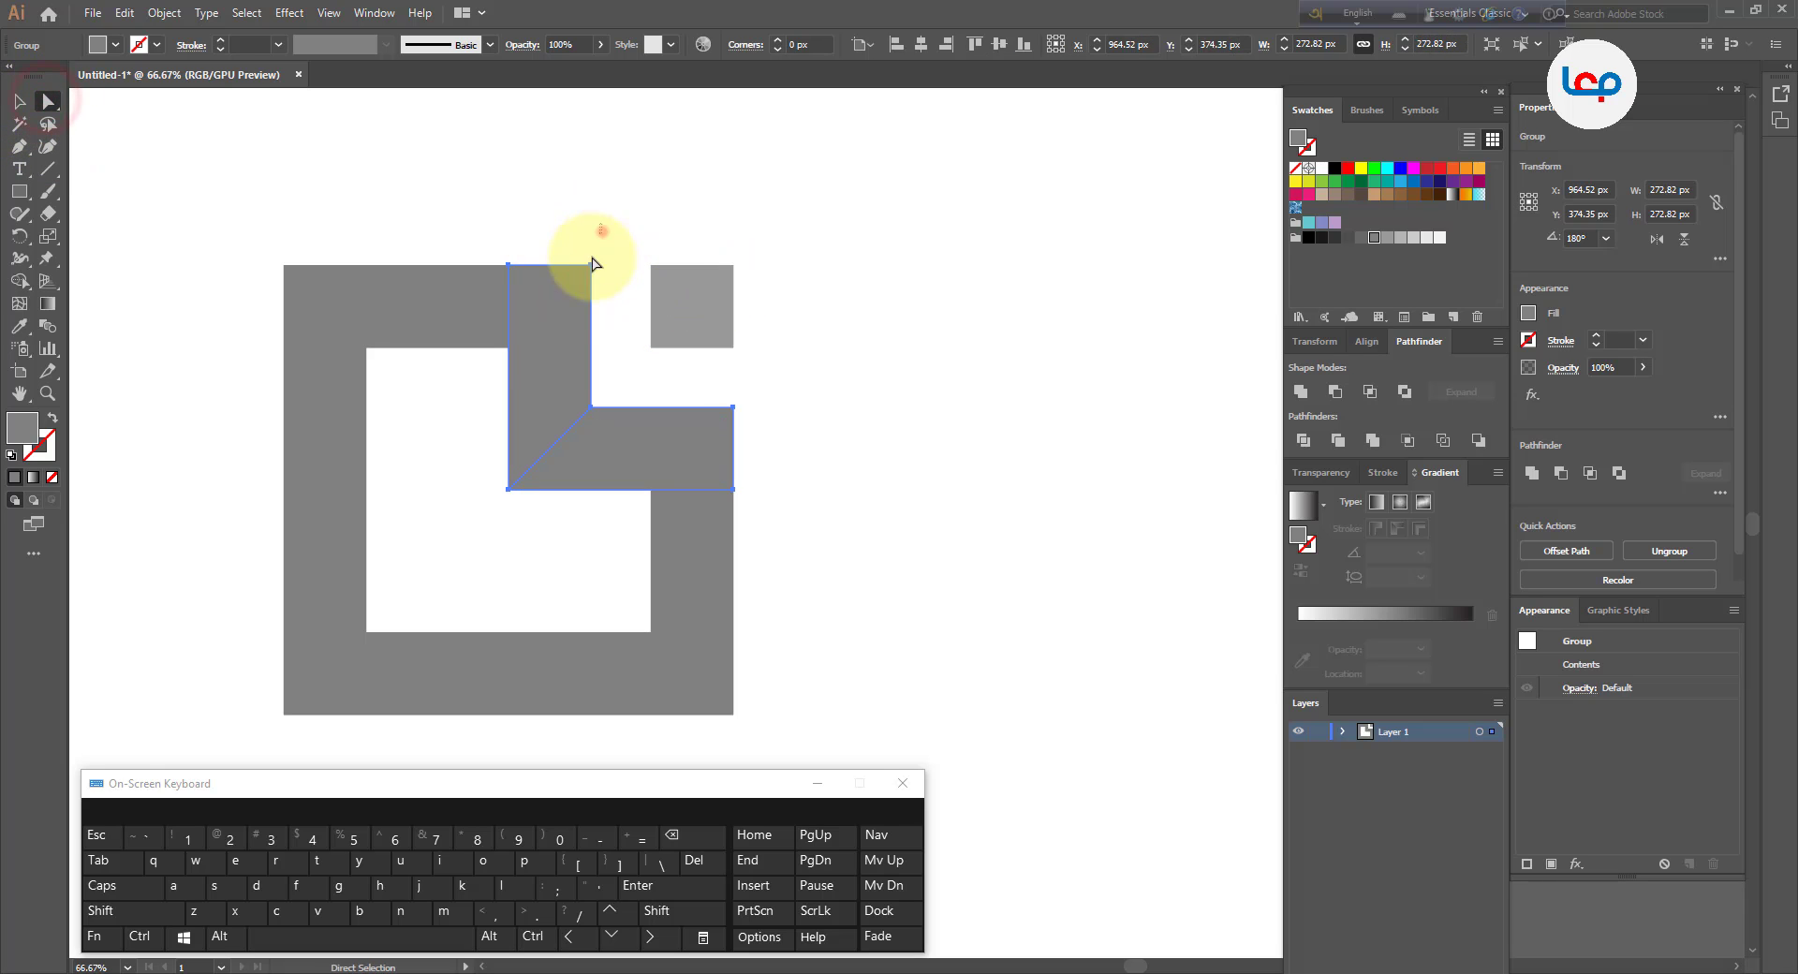
pyautogui.moveTo(602, 233); pyautogui.dragTo(574, 295)
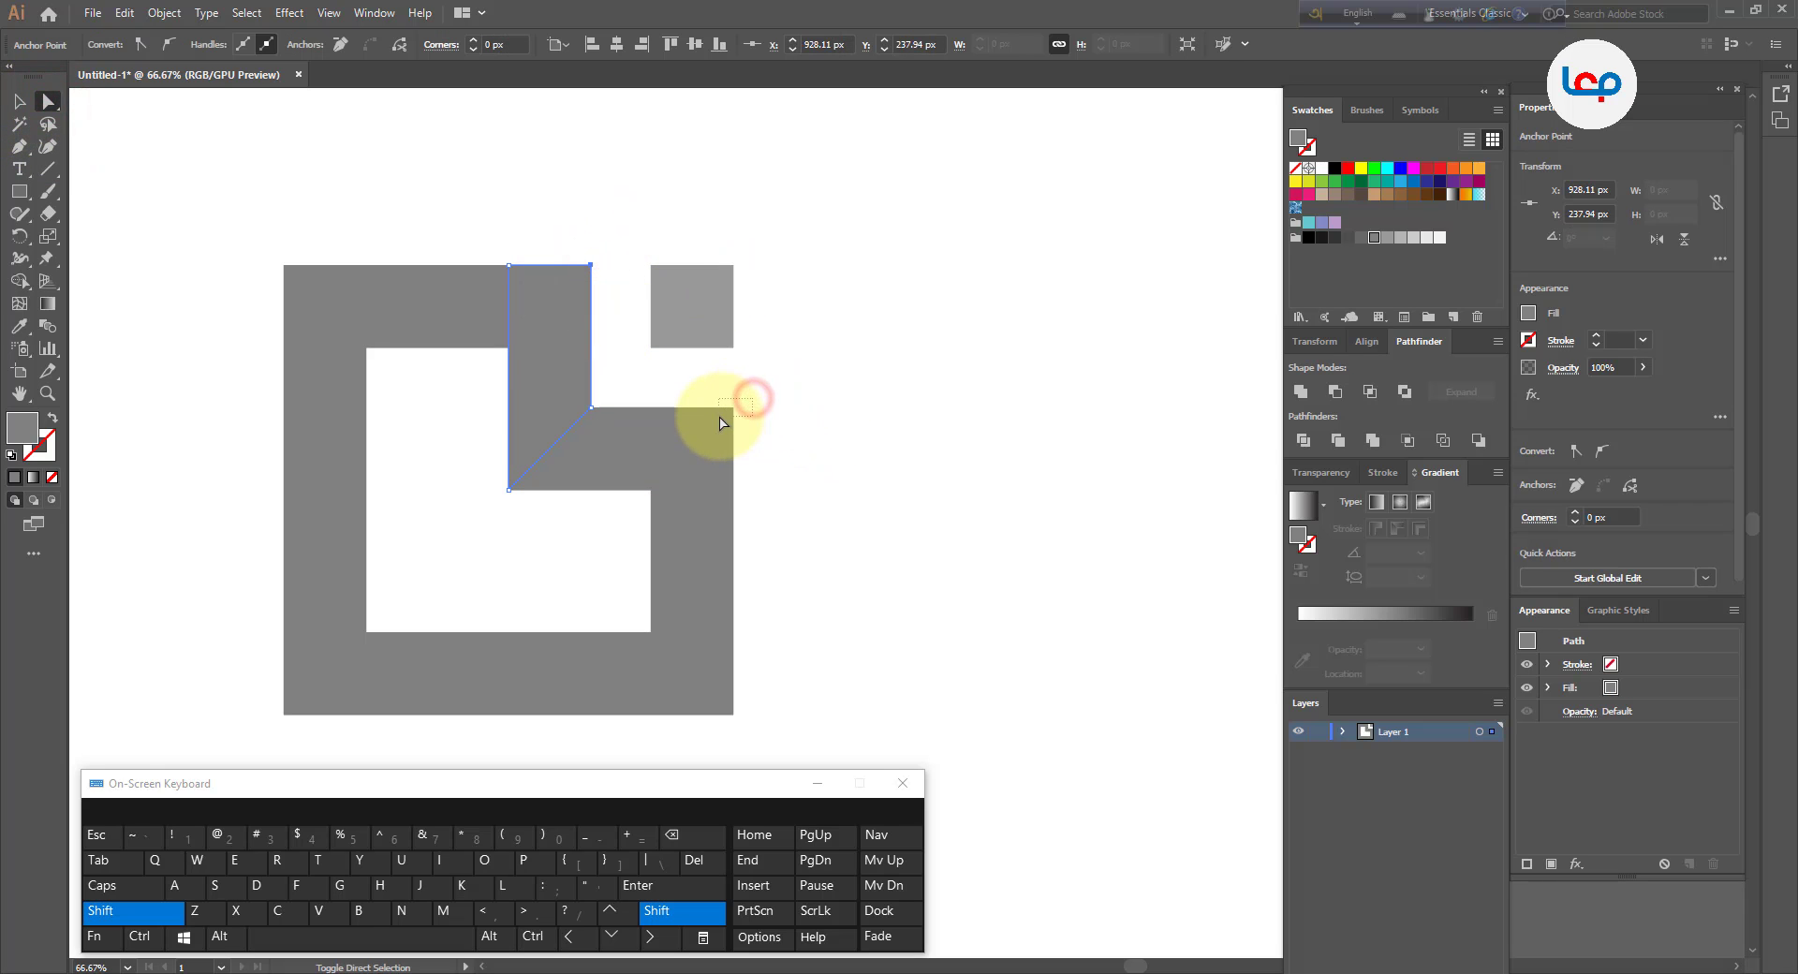
pyautogui.moveTo(722, 422); pyautogui.dragTo(702, 471)
pyautogui.click(807, 437)
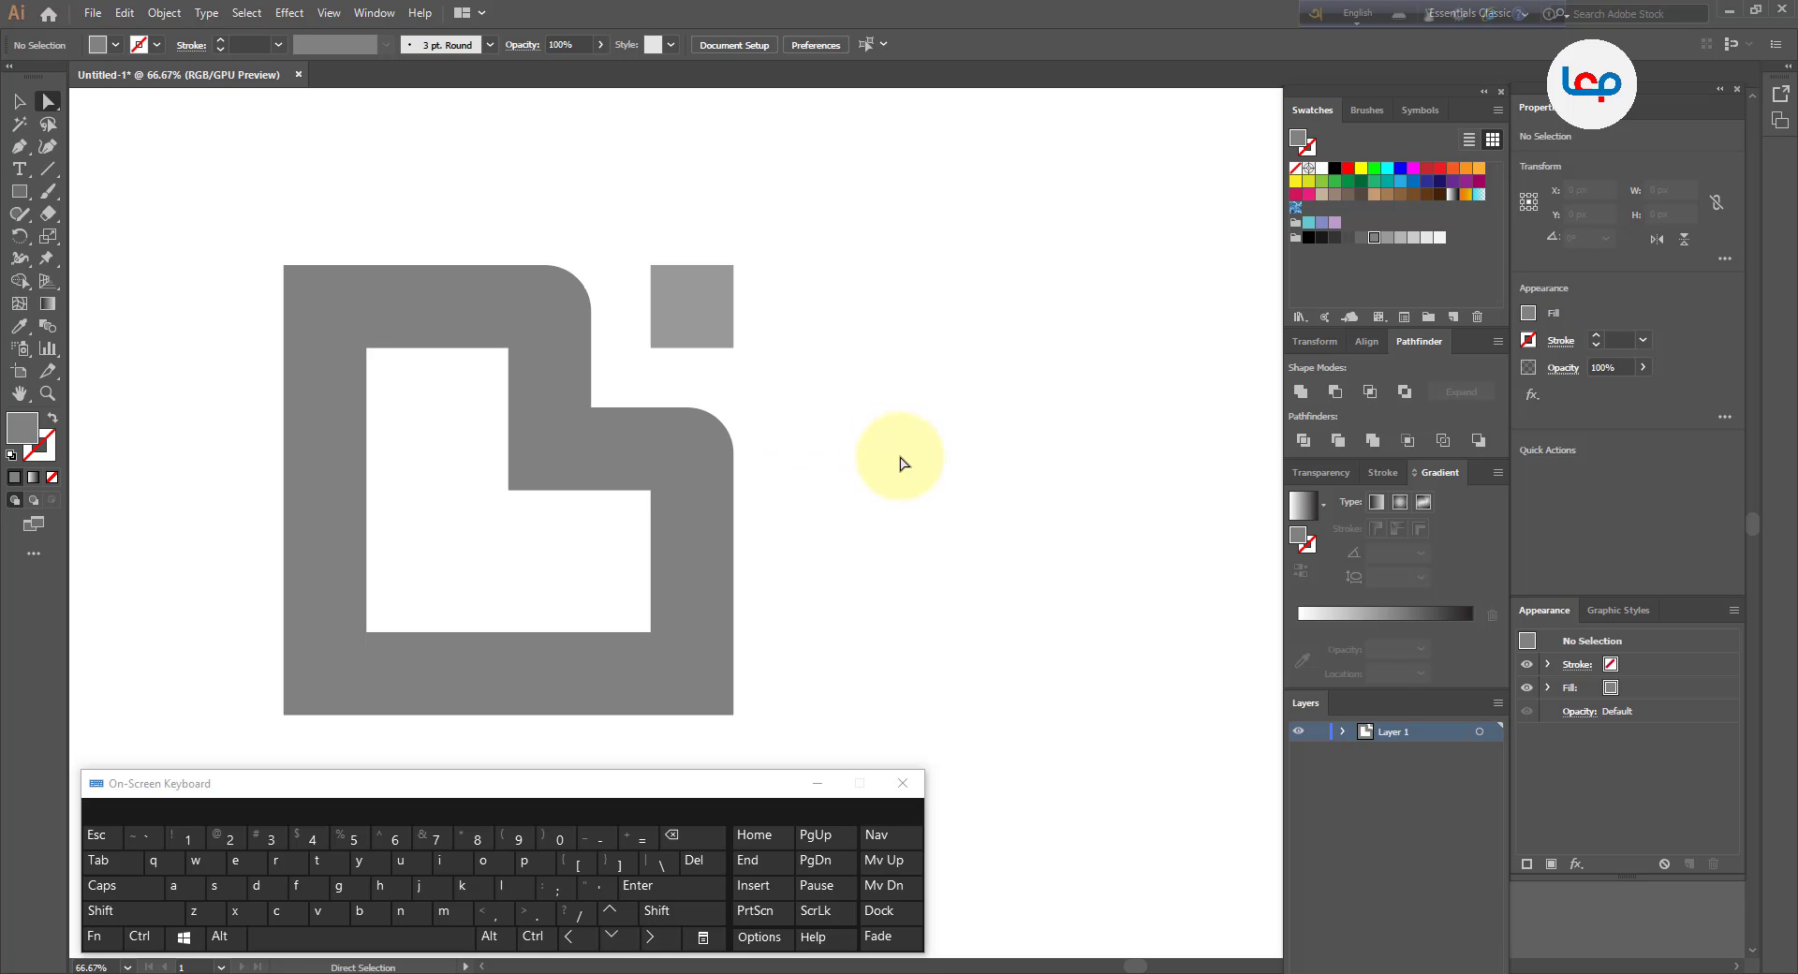
pyautogui.click(852, 473)
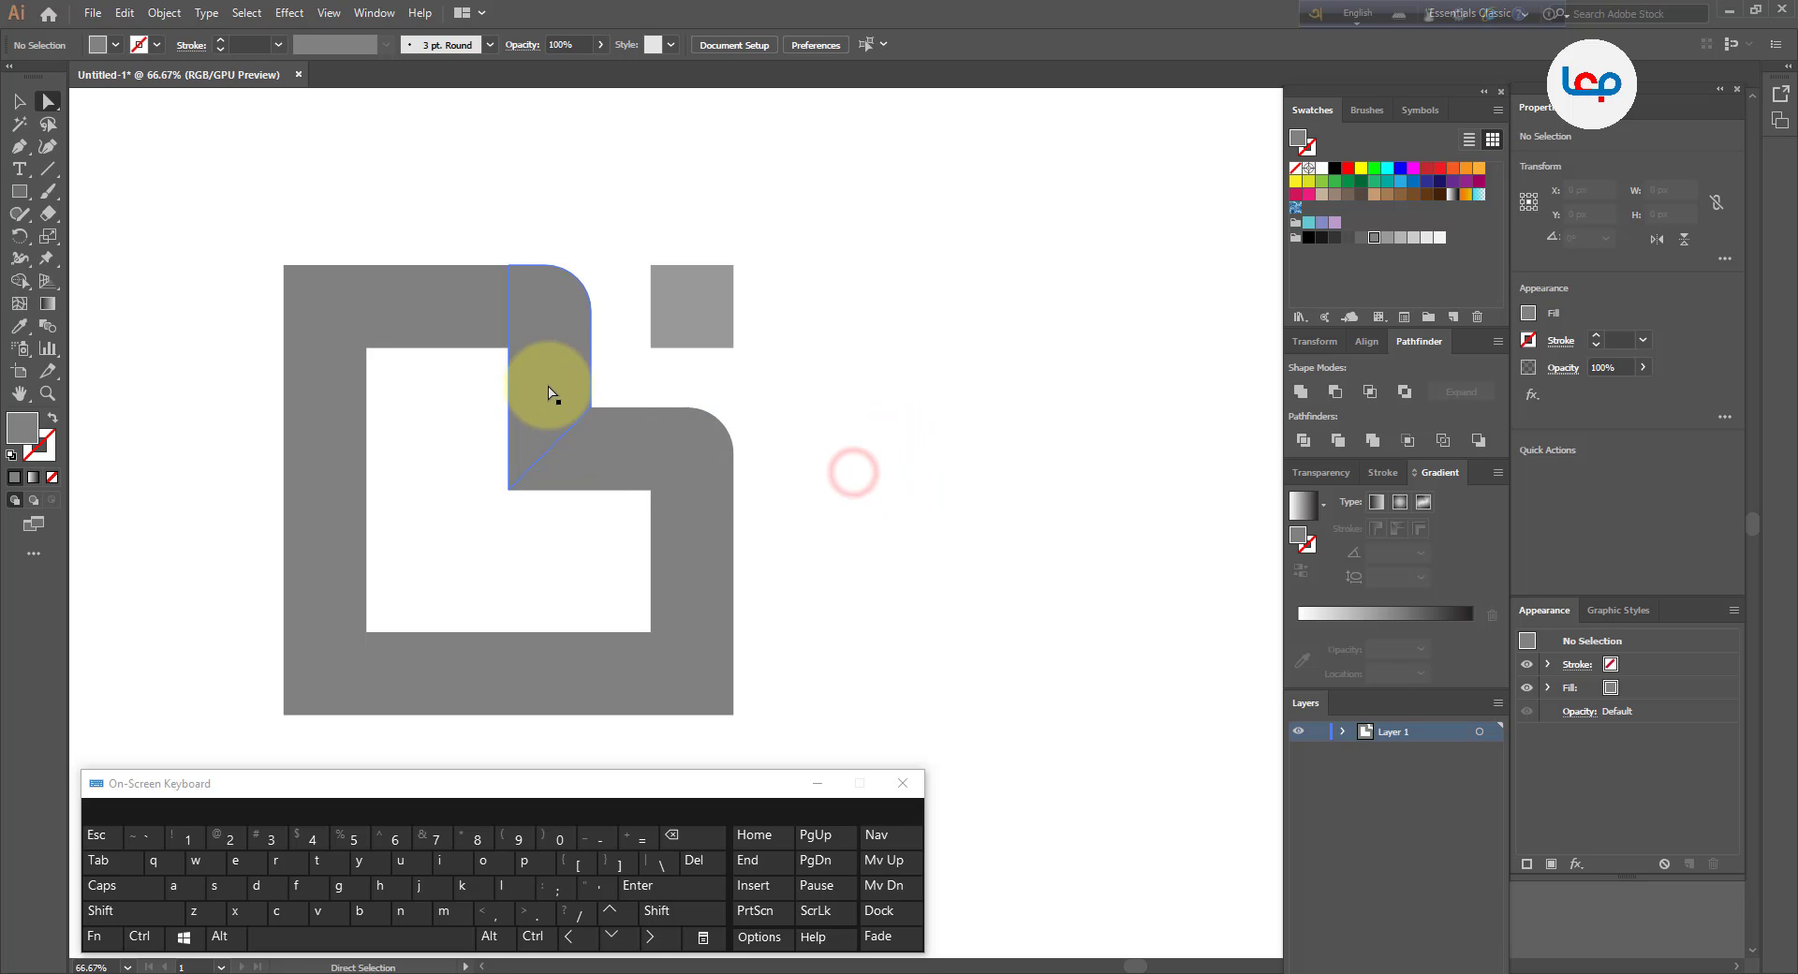
pyautogui.click(774, 350)
# Rotate the whole artwork 45° counterclockwise so the small square stands as a diamond above the heart-like frame
pyautogui.moveTo(1008, 251); pyautogui.dragTo(337, 650)
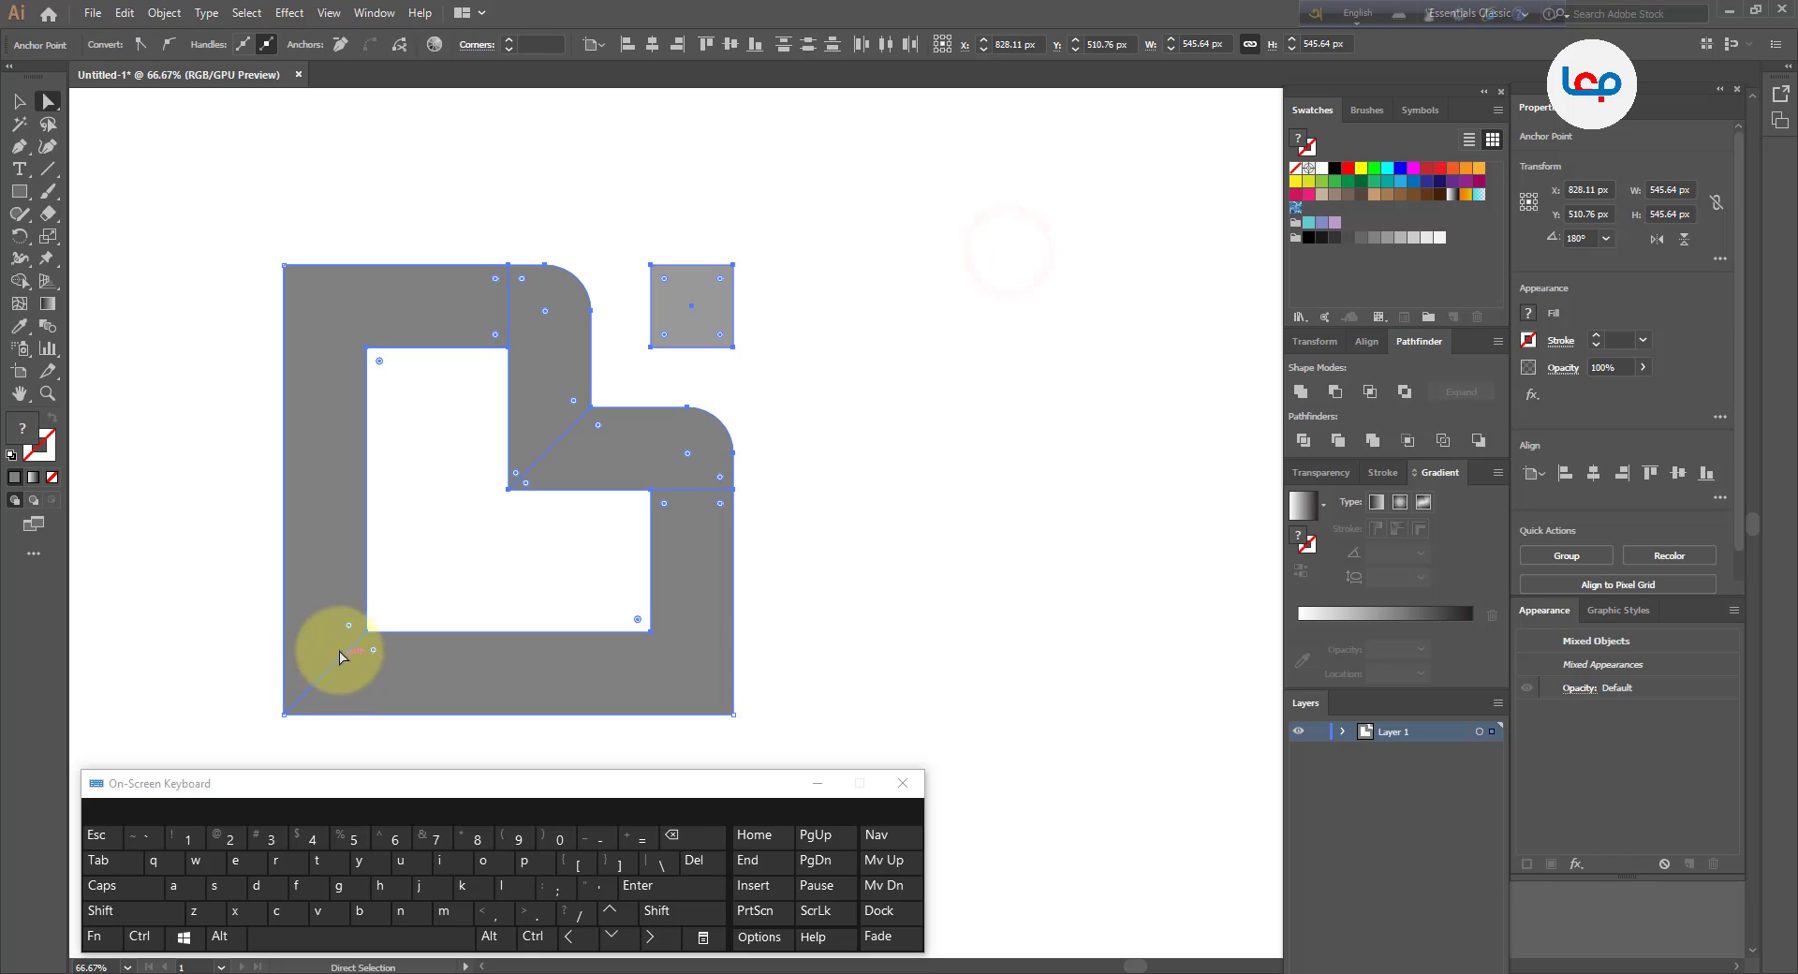
pyautogui.click(19, 101)
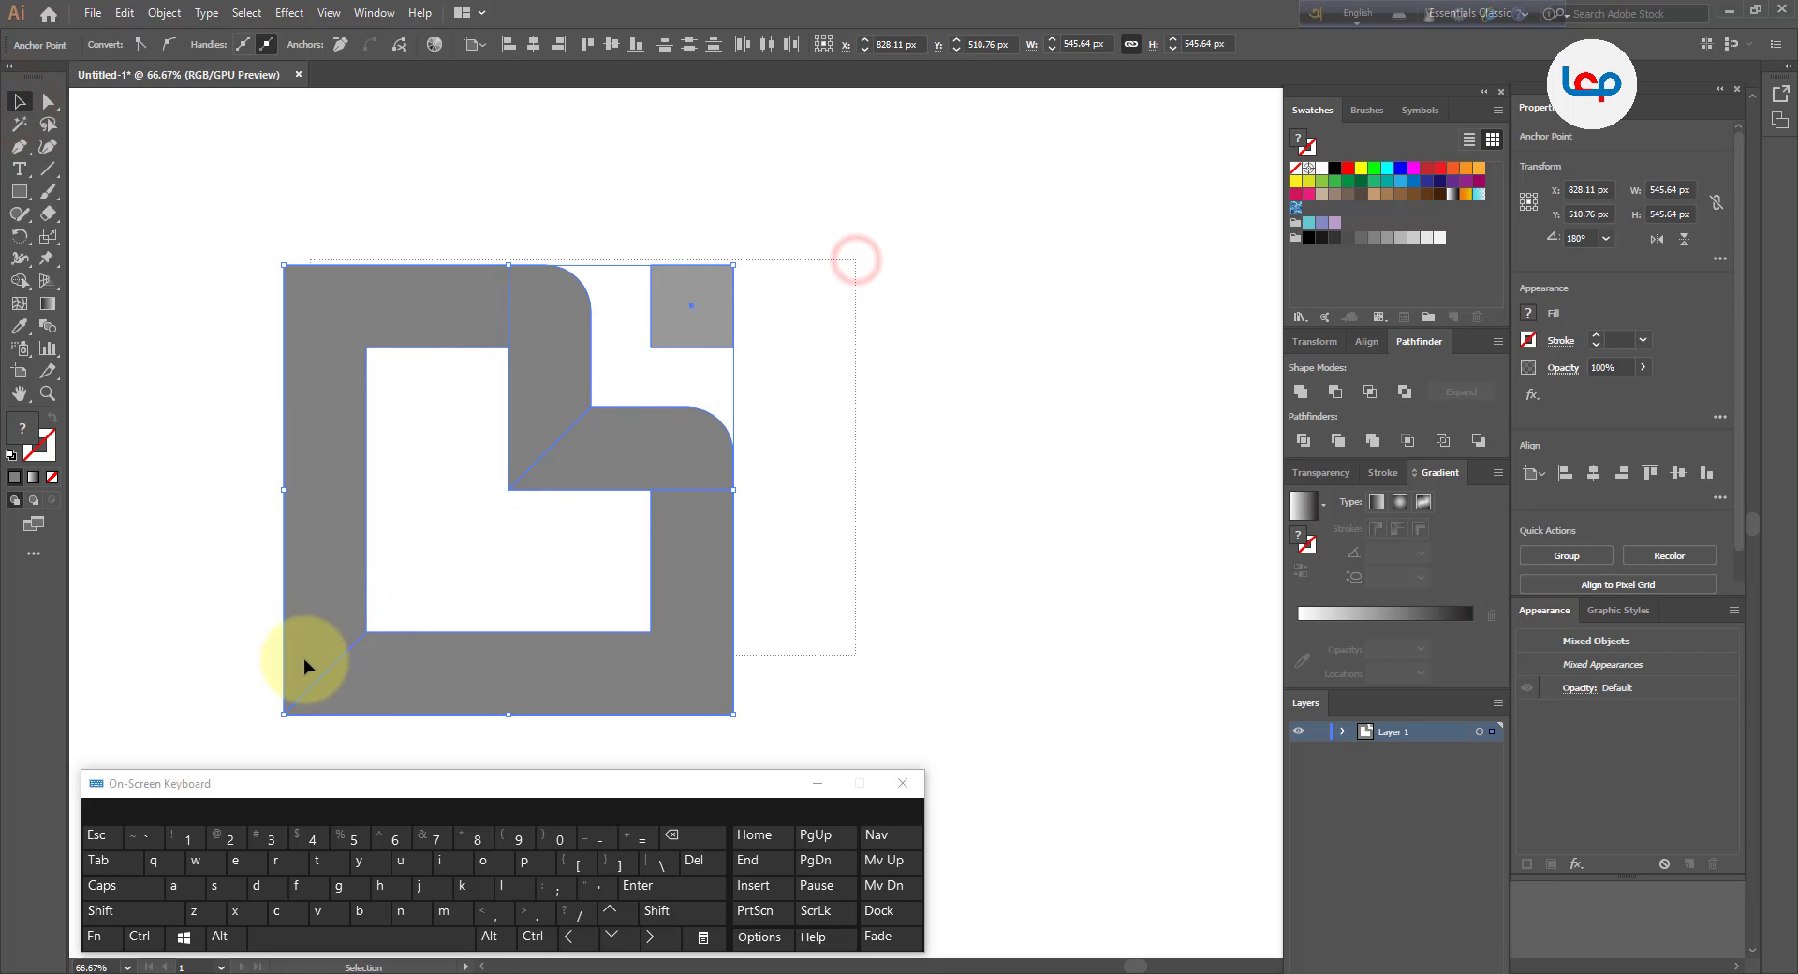
pyautogui.scroll(-1, 643, 379)
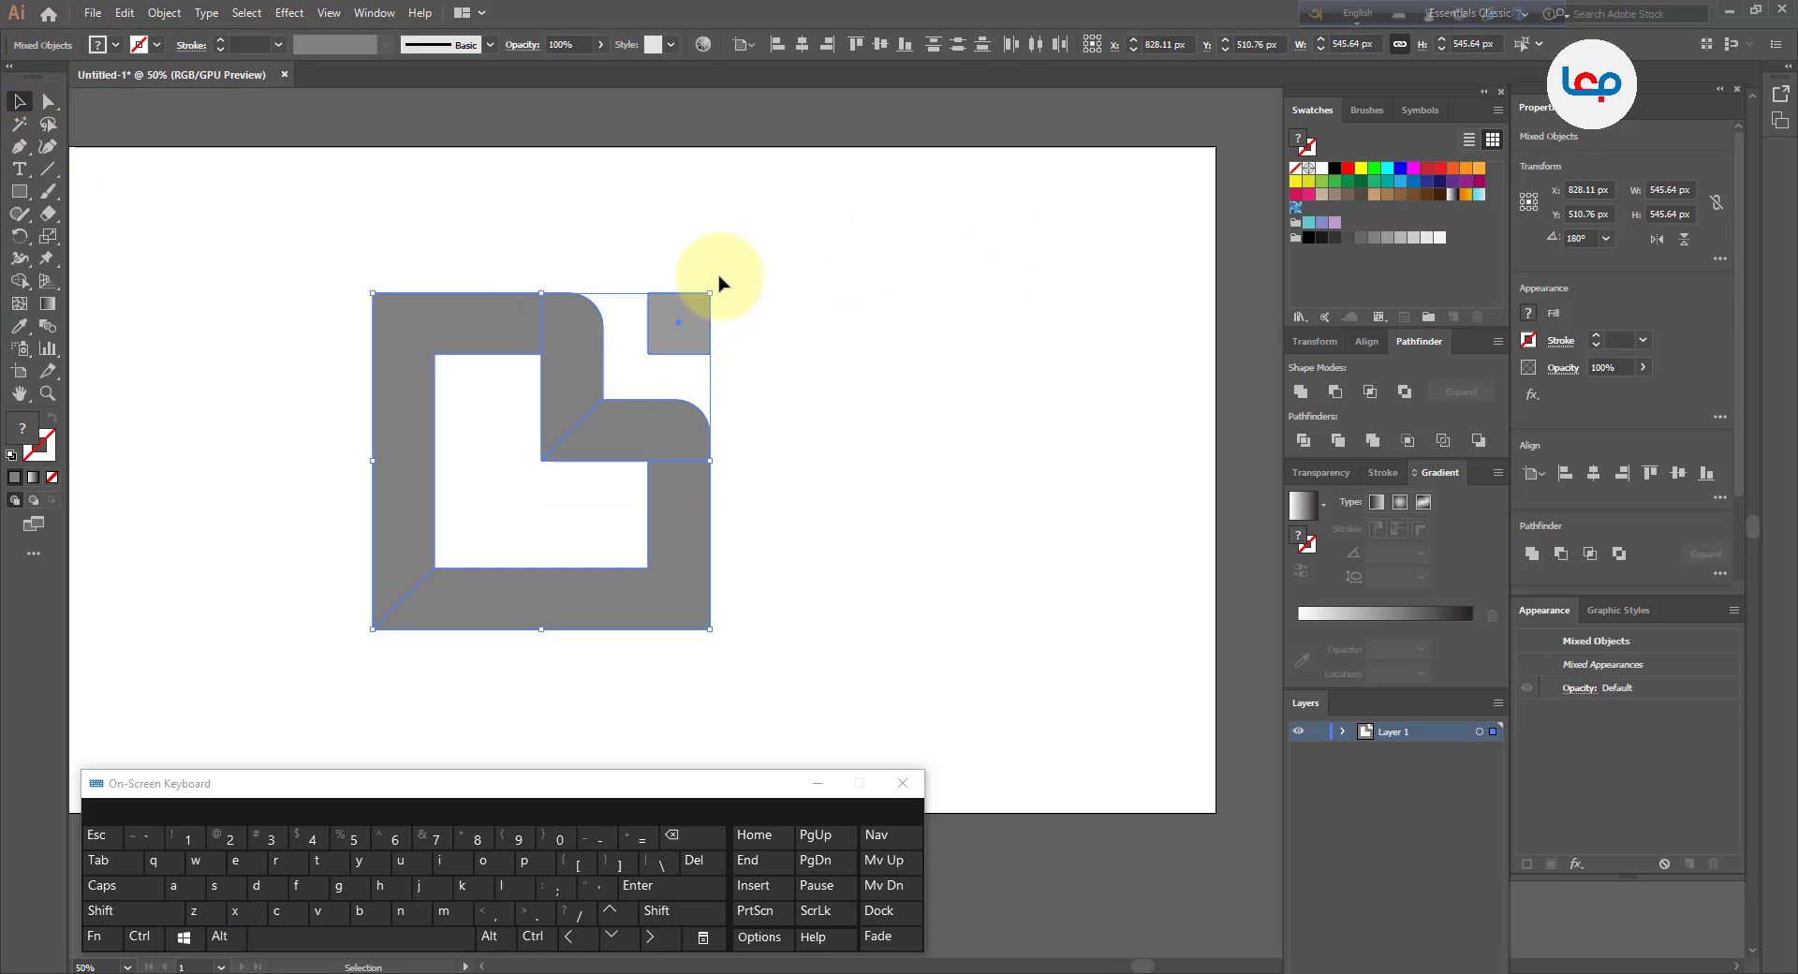
pyautogui.moveTo(715, 284); pyautogui.dragTo(655, 245)
pyautogui.click(840, 277)
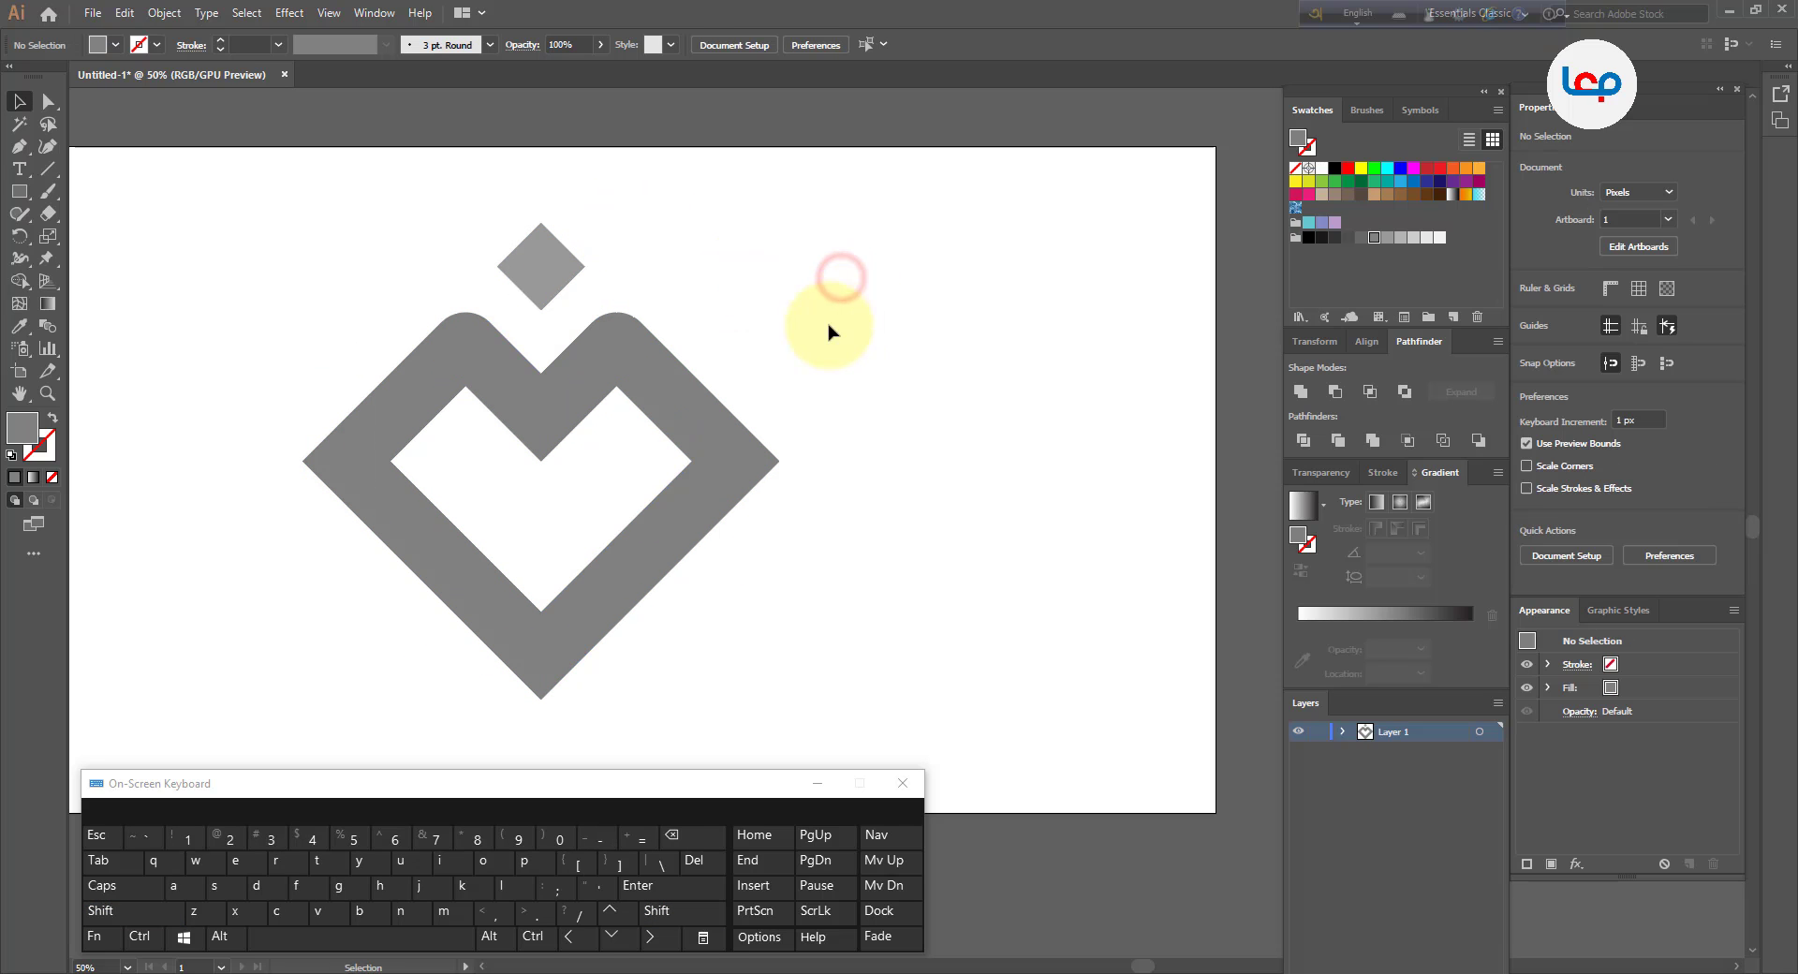
# Draw a vertical line through the small diamond and align the two on their horizontal and vertical centres
pyautogui.click(48, 168)
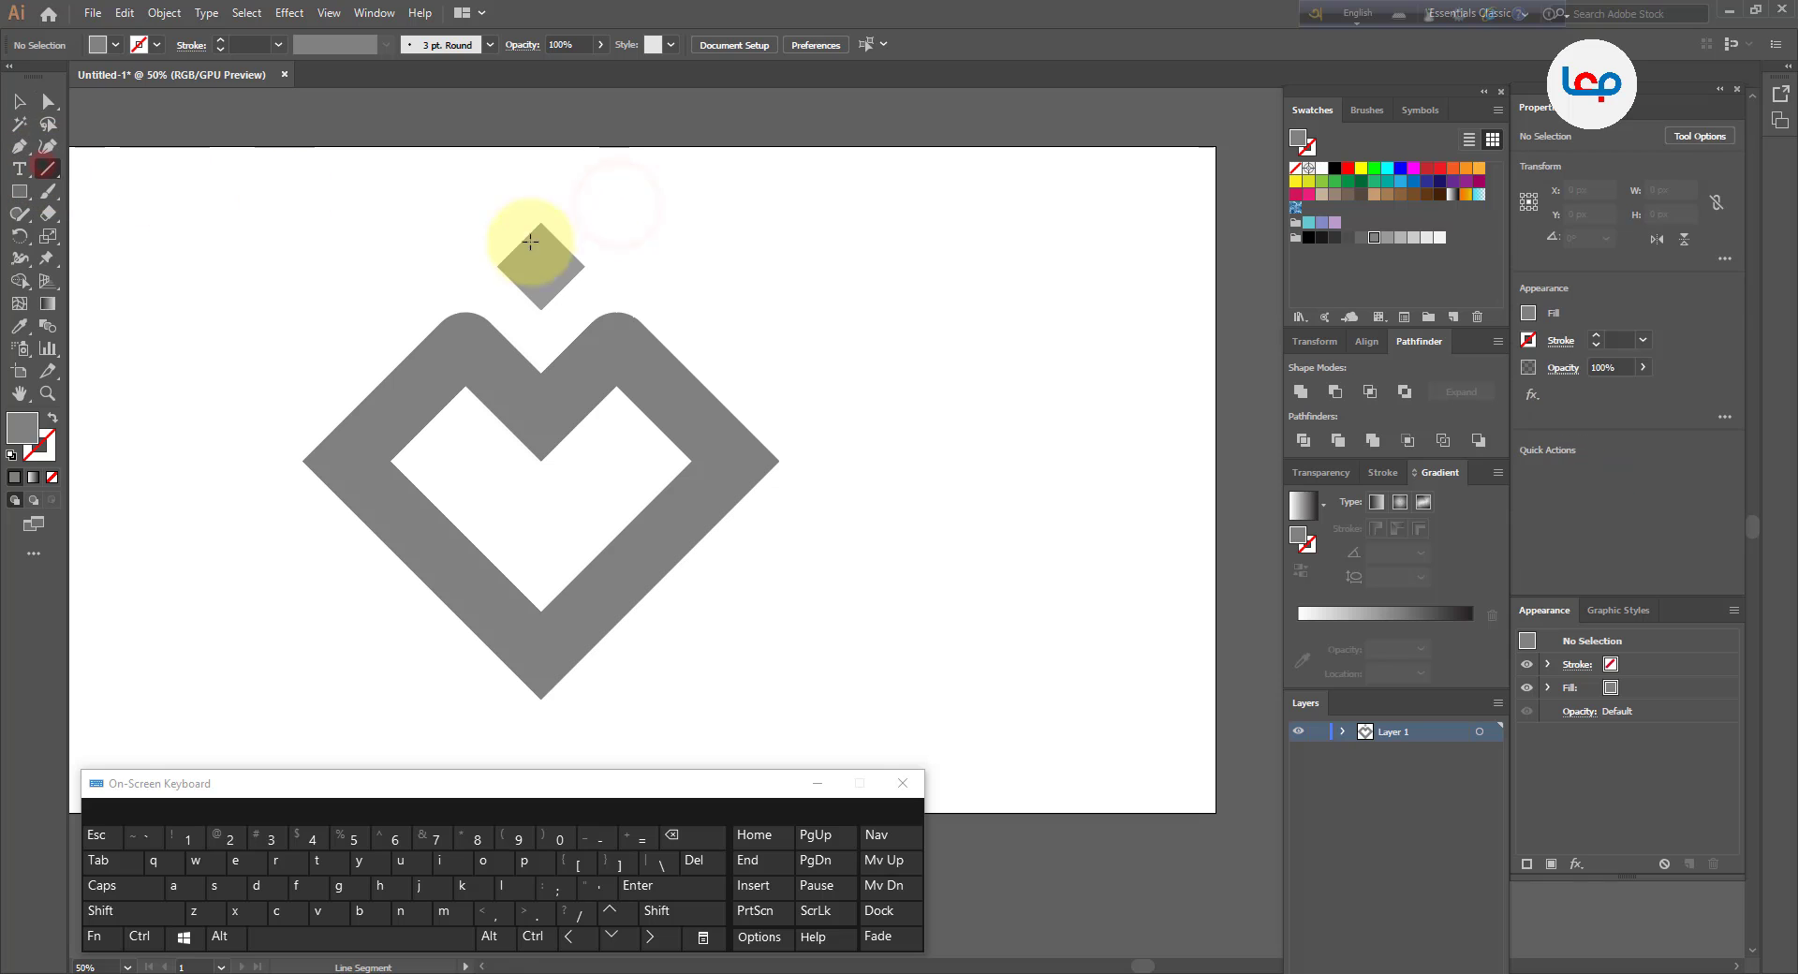
pyautogui.moveTo(539, 185); pyautogui.dragTo(541, 330)
pyautogui.click(19, 100)
pyautogui.moveTo(455, 251); pyautogui.dragTo(561, 272)
pyautogui.scroll(2, 544, 229)
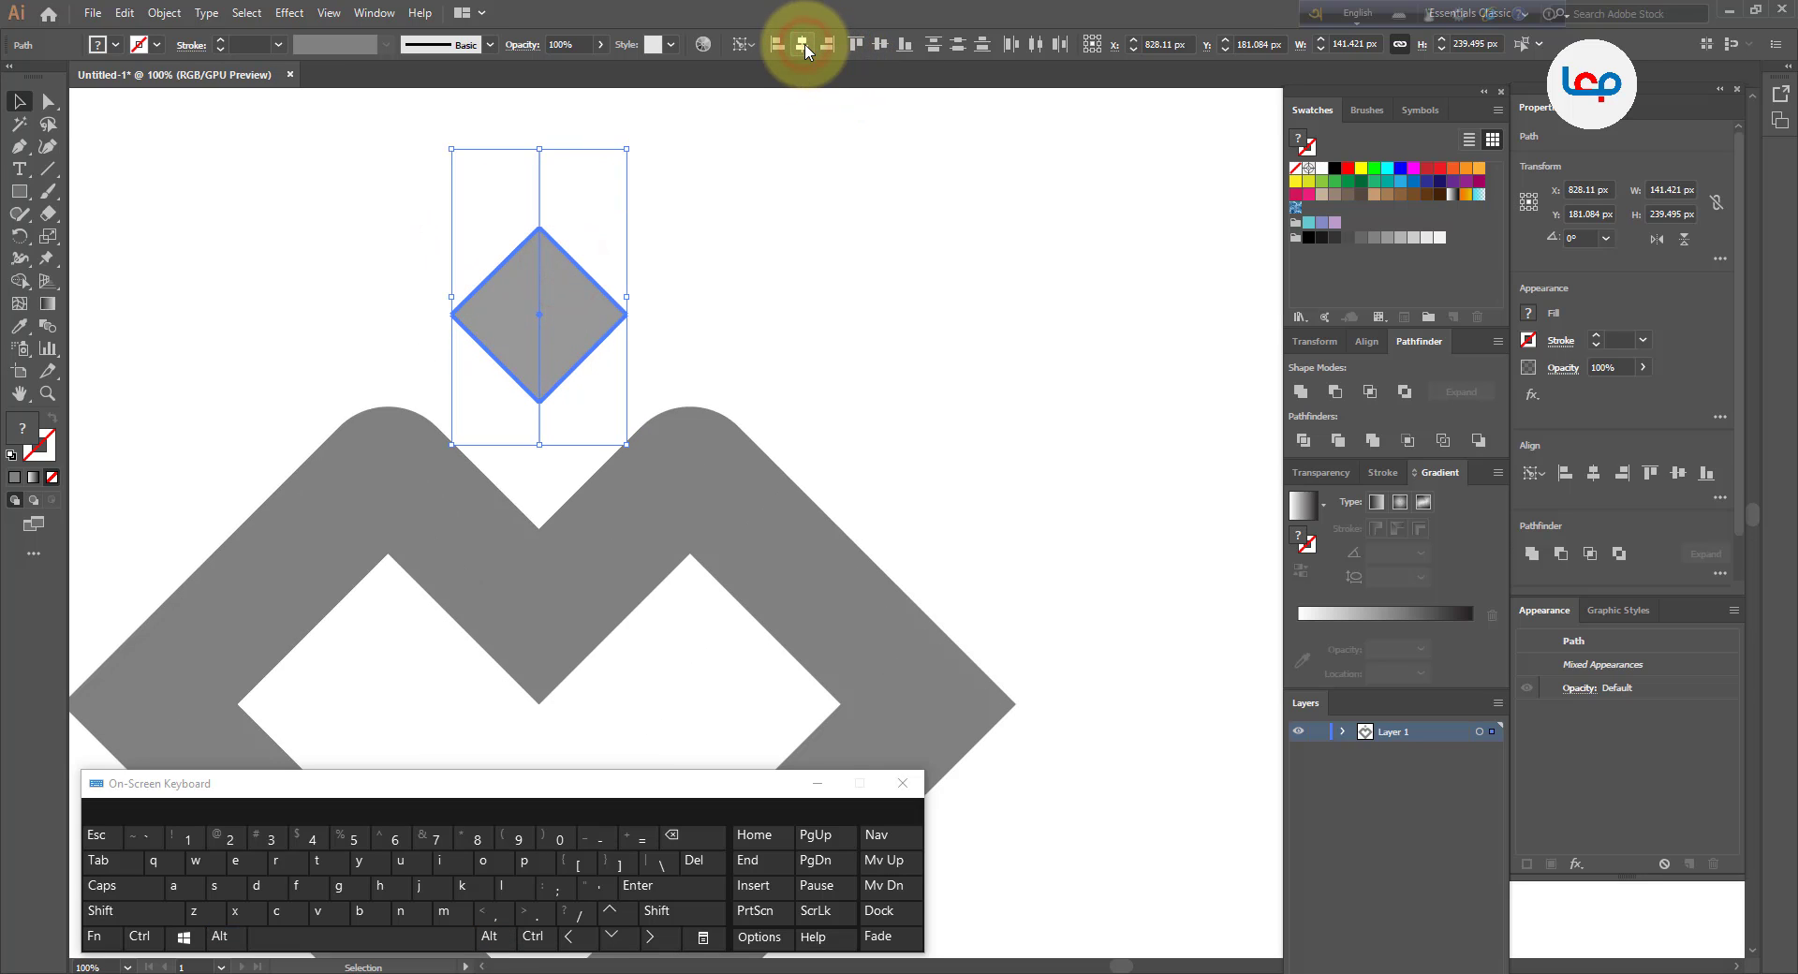
pyautogui.click(881, 47)
pyautogui.click(855, 200)
# Divide the diamond along the vertical line with Pathfinder and ungroup it into two separate halves
pyautogui.moveTo(686, 269); pyautogui.dragTo(554, 322)
pyautogui.click(1308, 446)
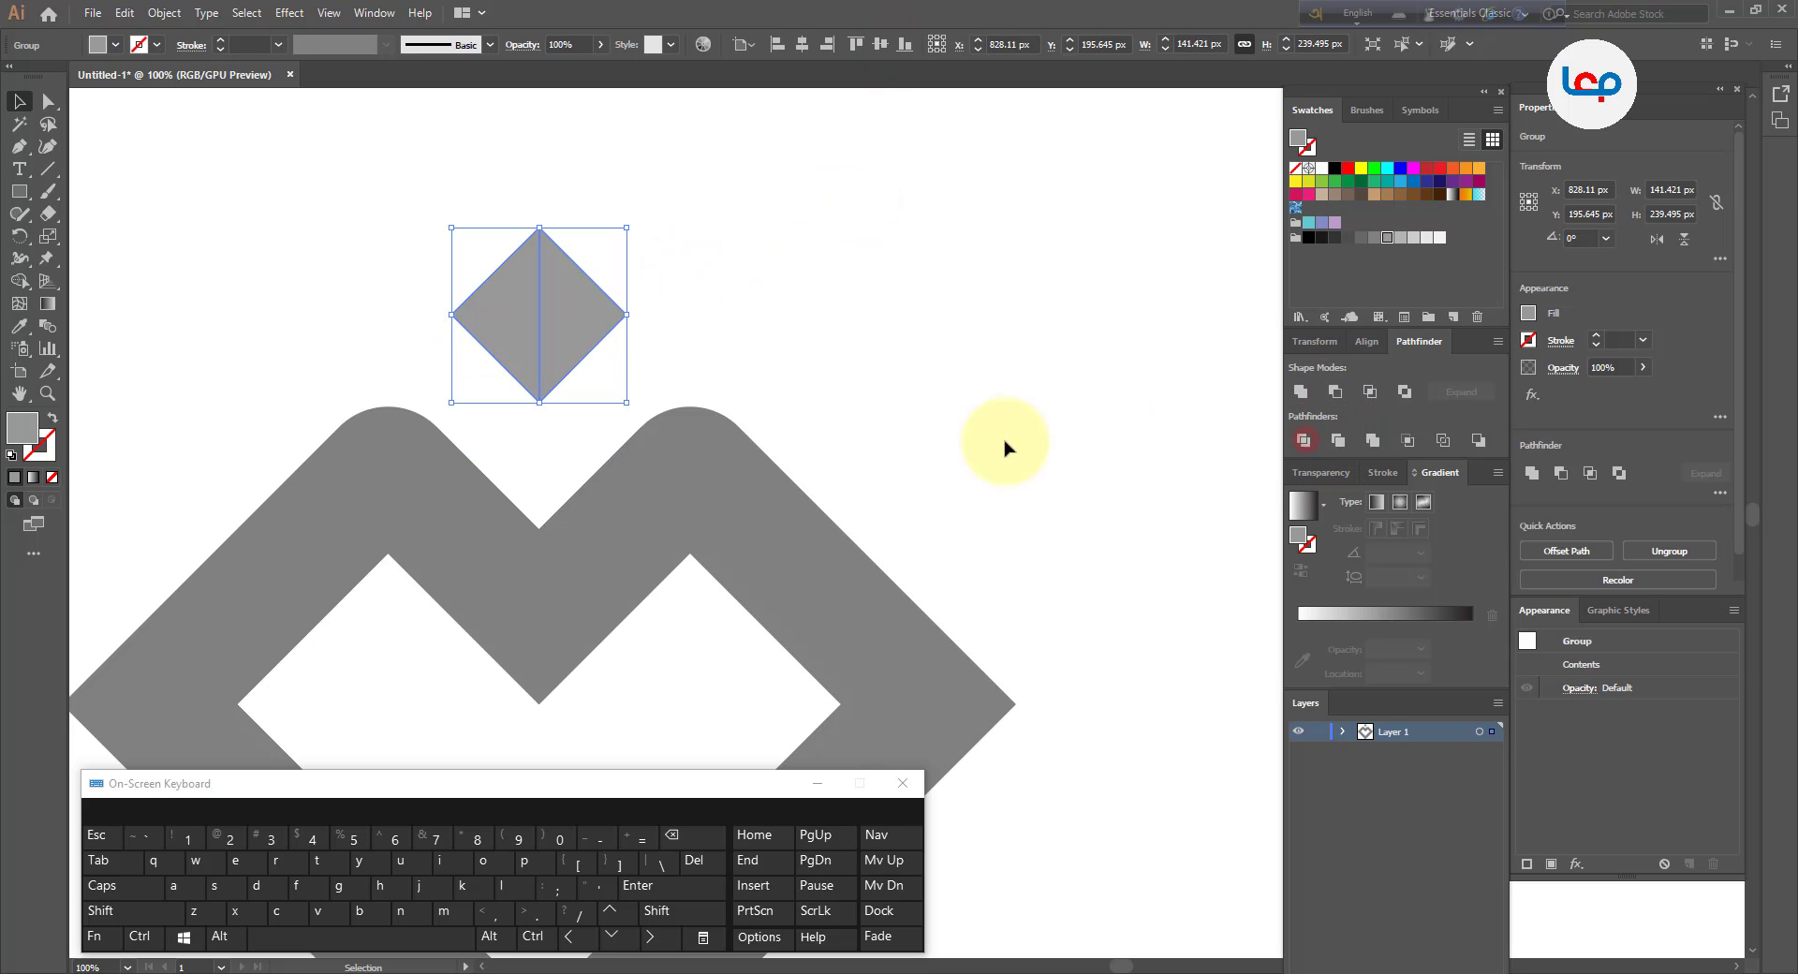
pyautogui.rightClick(561, 301)
pyautogui.click(617, 455)
pyautogui.click(764, 281)
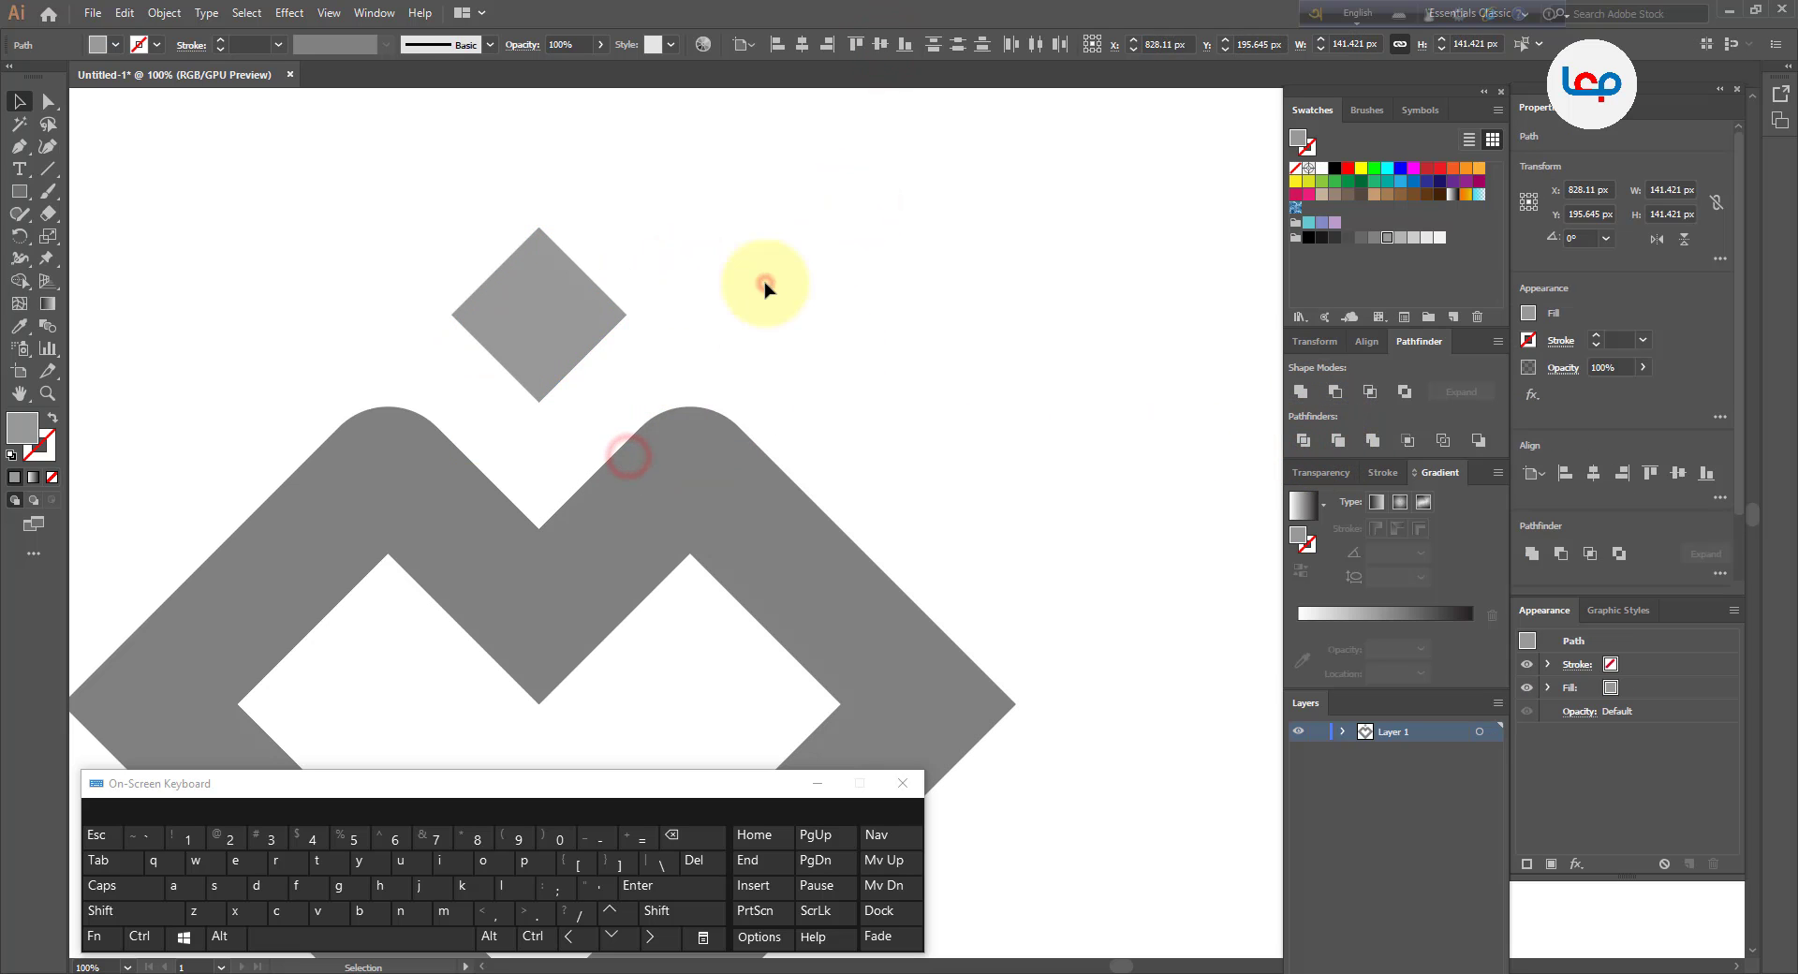
pyautogui.click(580, 313)
pyautogui.click(498, 314)
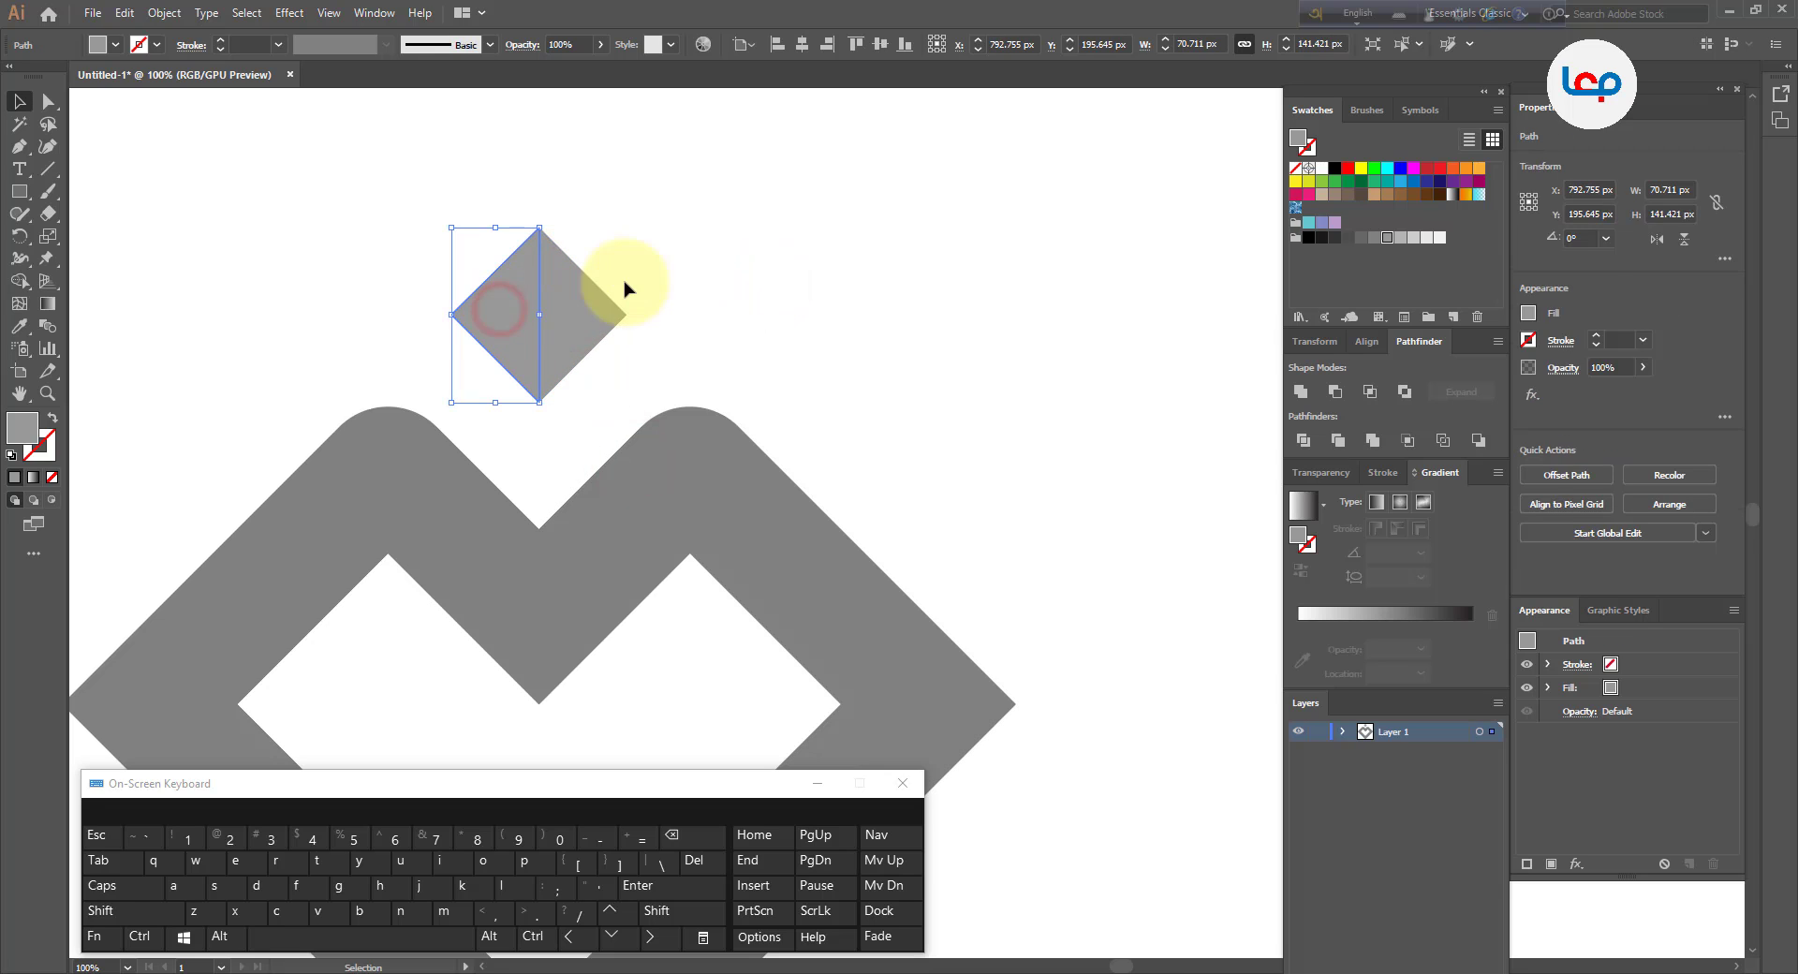
pyautogui.click(654, 272)
# Rotate the whole artwork 45° clockwise back to its upright square orientation and deselect it
pyautogui.hotkey('ctrl', '0')
pyautogui.moveTo(520, 522); pyautogui.dragTo(412, 580)
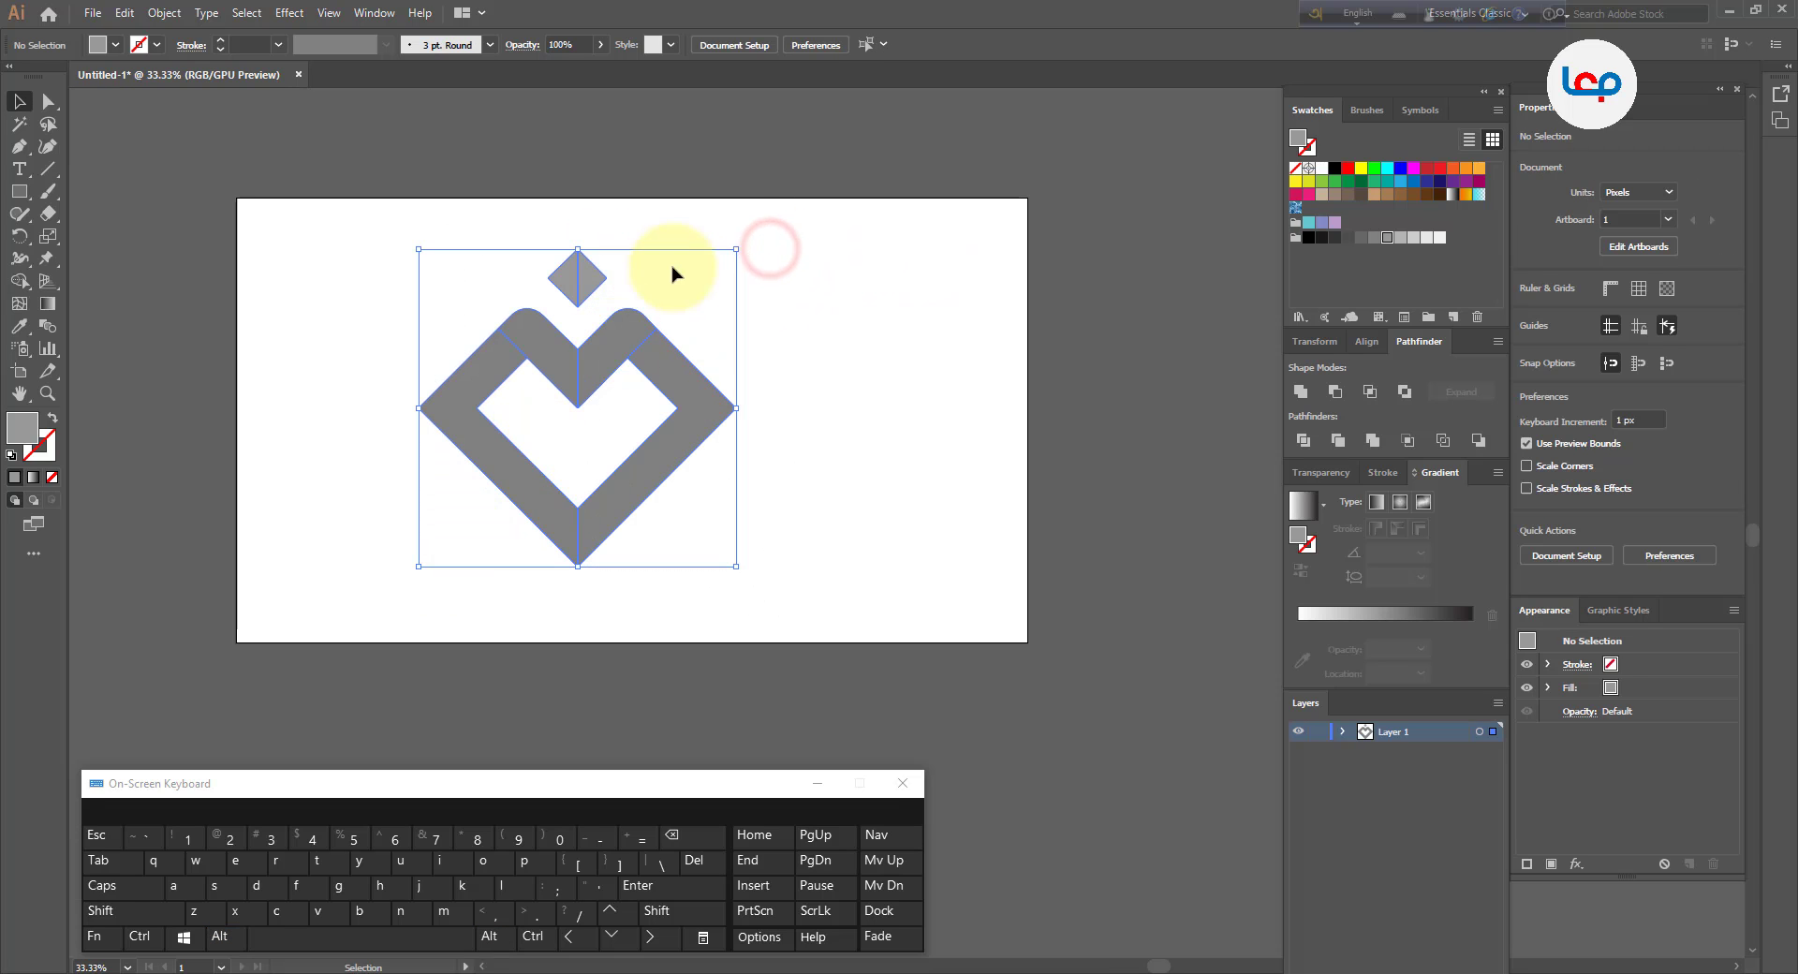
pyautogui.moveTo(745, 240); pyautogui.dragTo(847, 384)
pyautogui.click(854, 364)
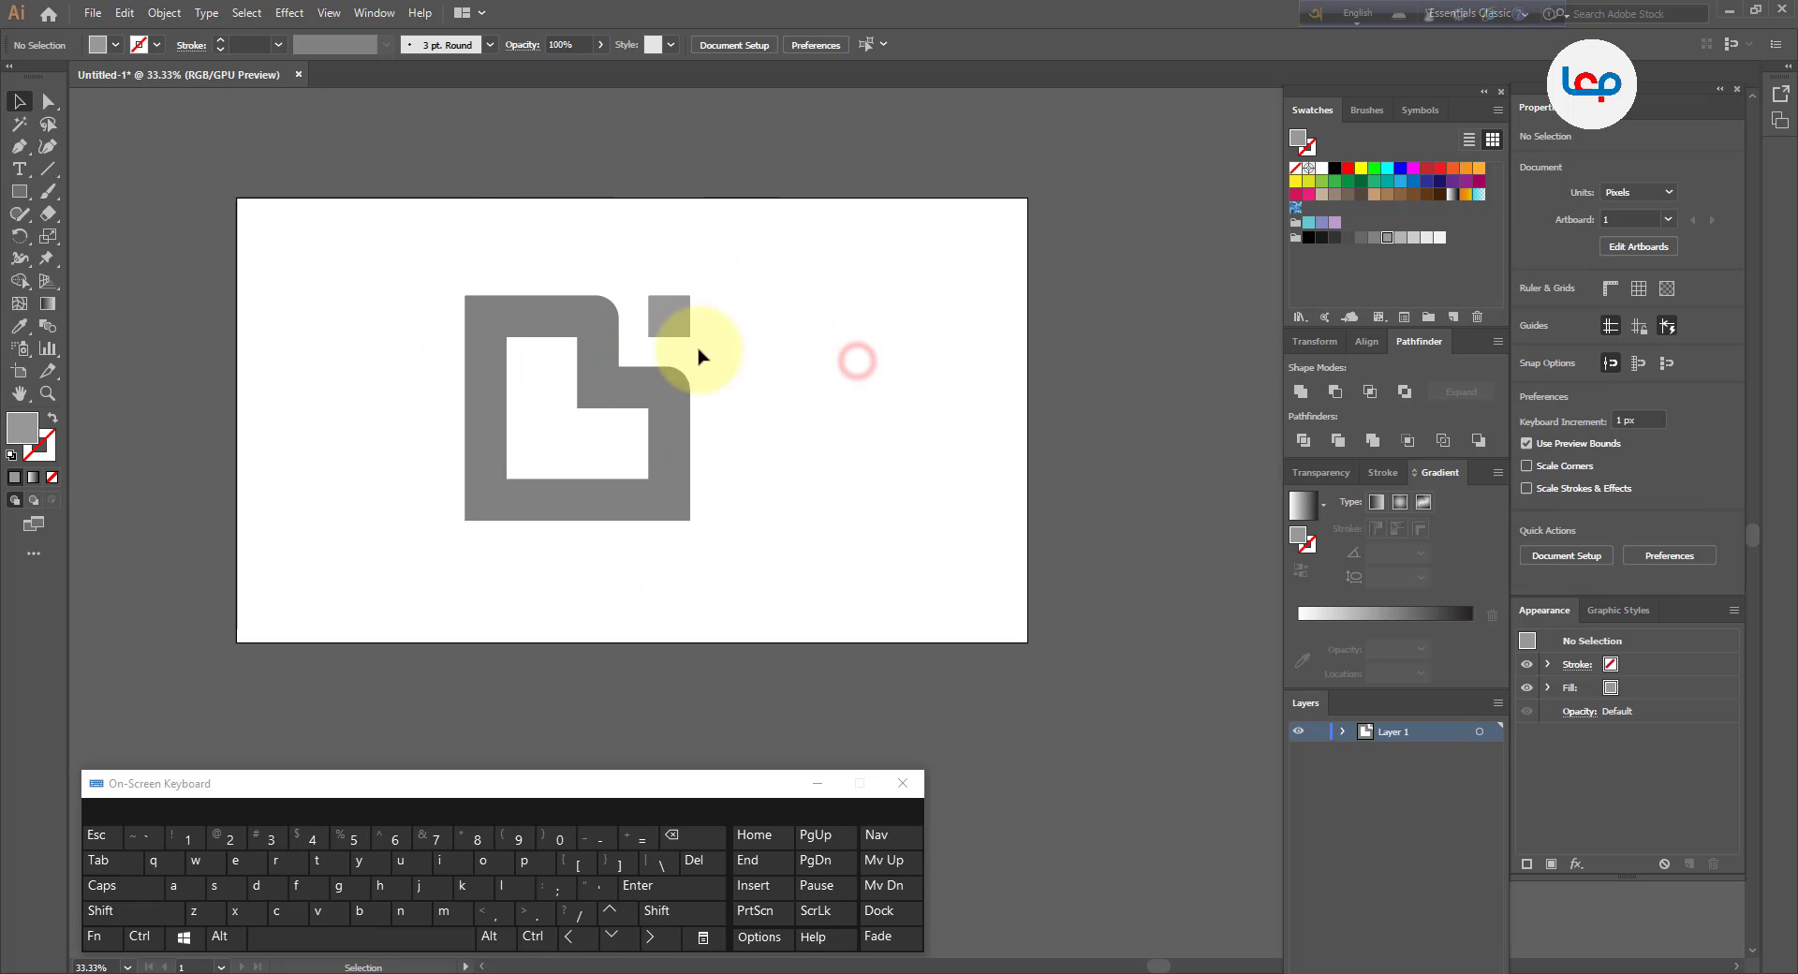
# Fill the frame's left L-shaped piece with the white-to-black linear gradient
pyautogui.press('alt')
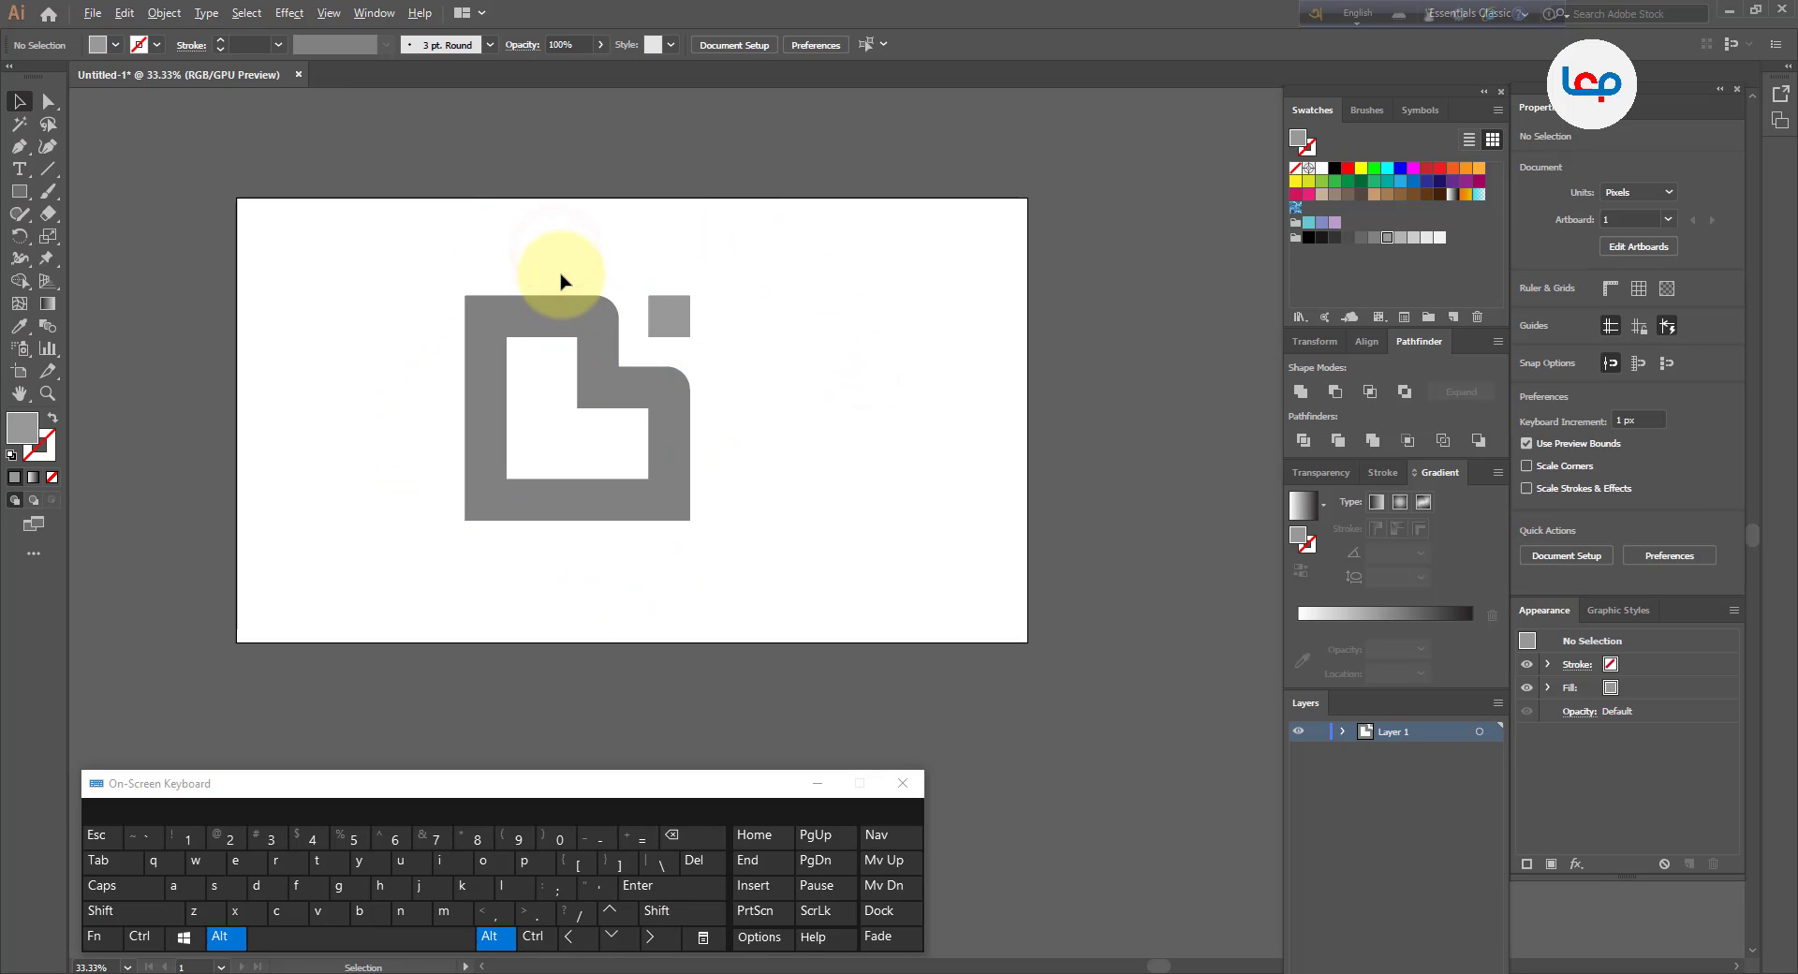
pyautogui.scroll(1, 562, 280)
pyautogui.click(762, 253)
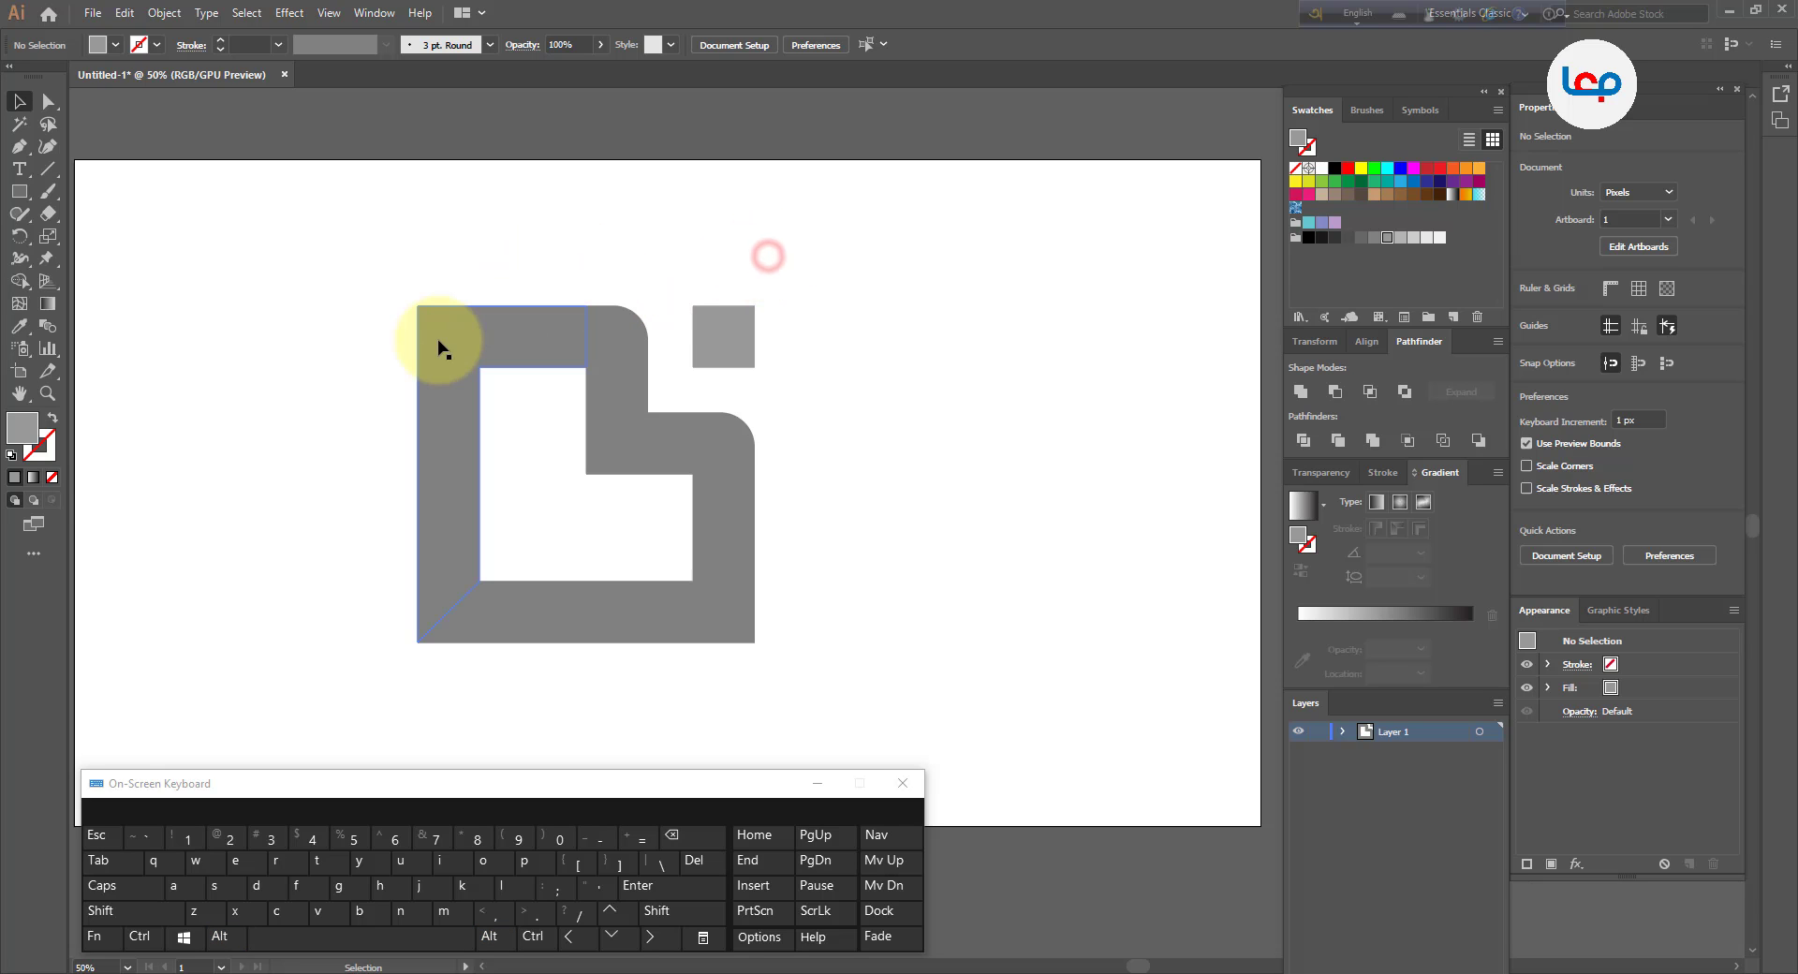
pyautogui.click(436, 345)
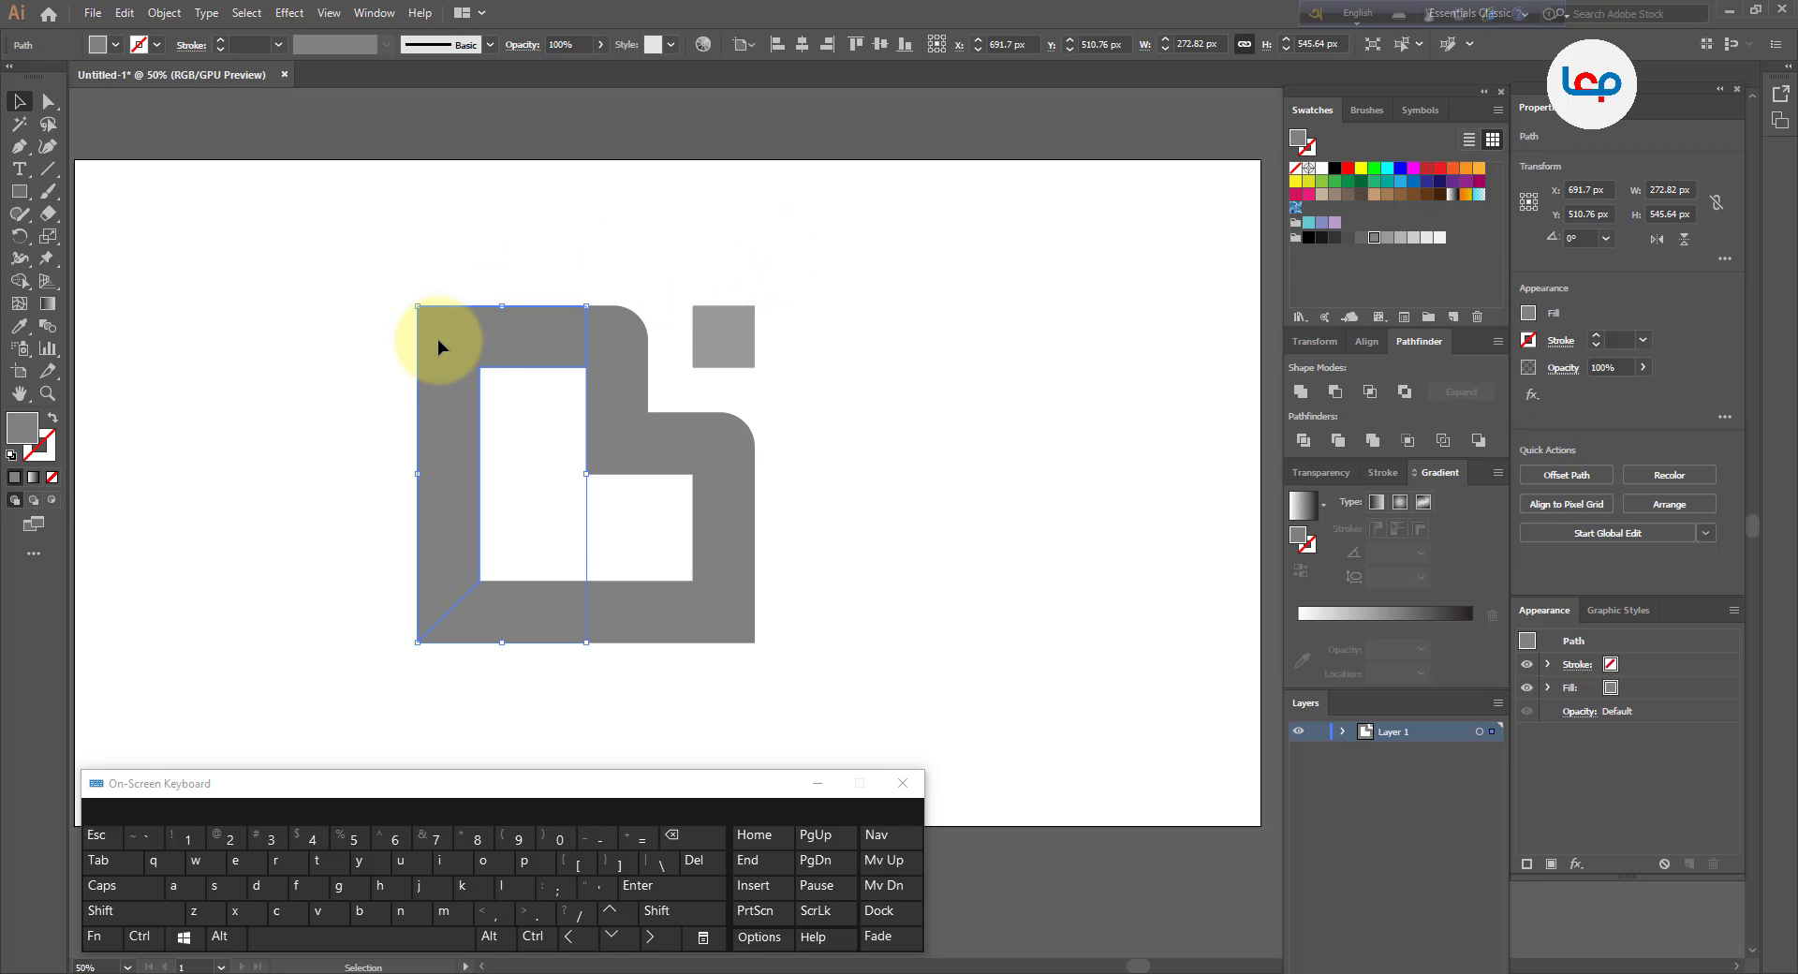
pyautogui.click(1306, 506)
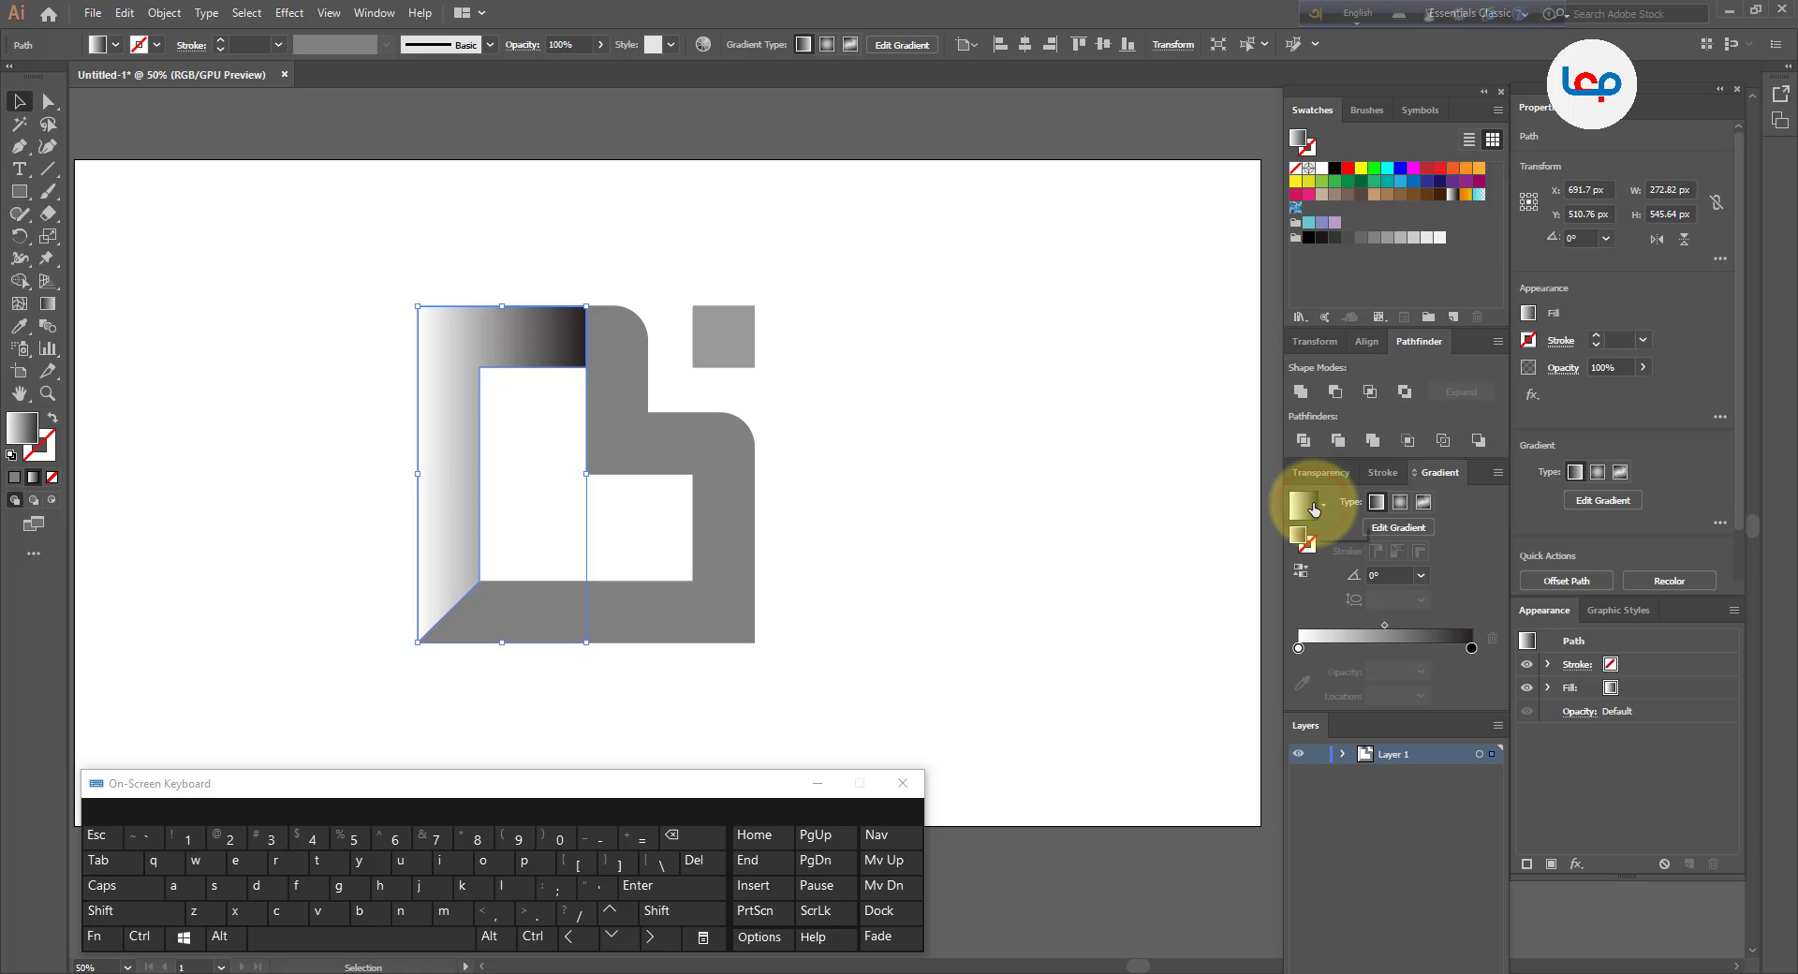
# Set the left piece's gradient end stop to green and its start stop to yellow-green
pyautogui.doubleClick(1471, 649)
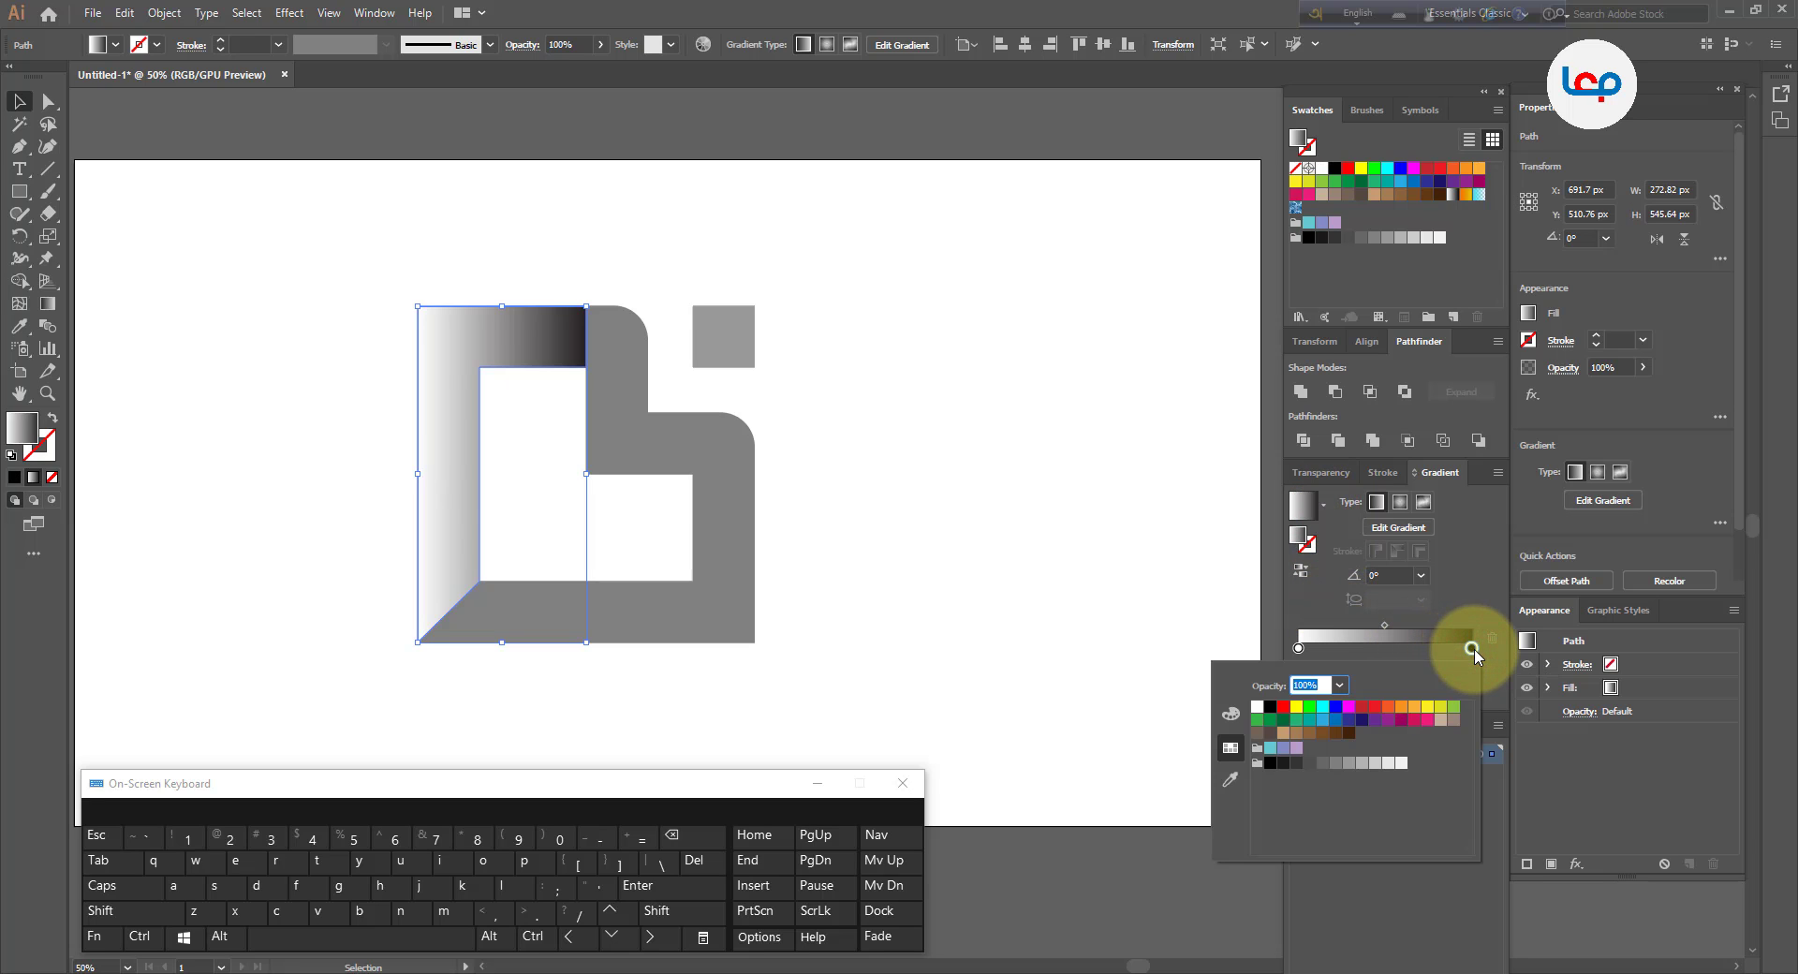
pyautogui.click(1263, 720)
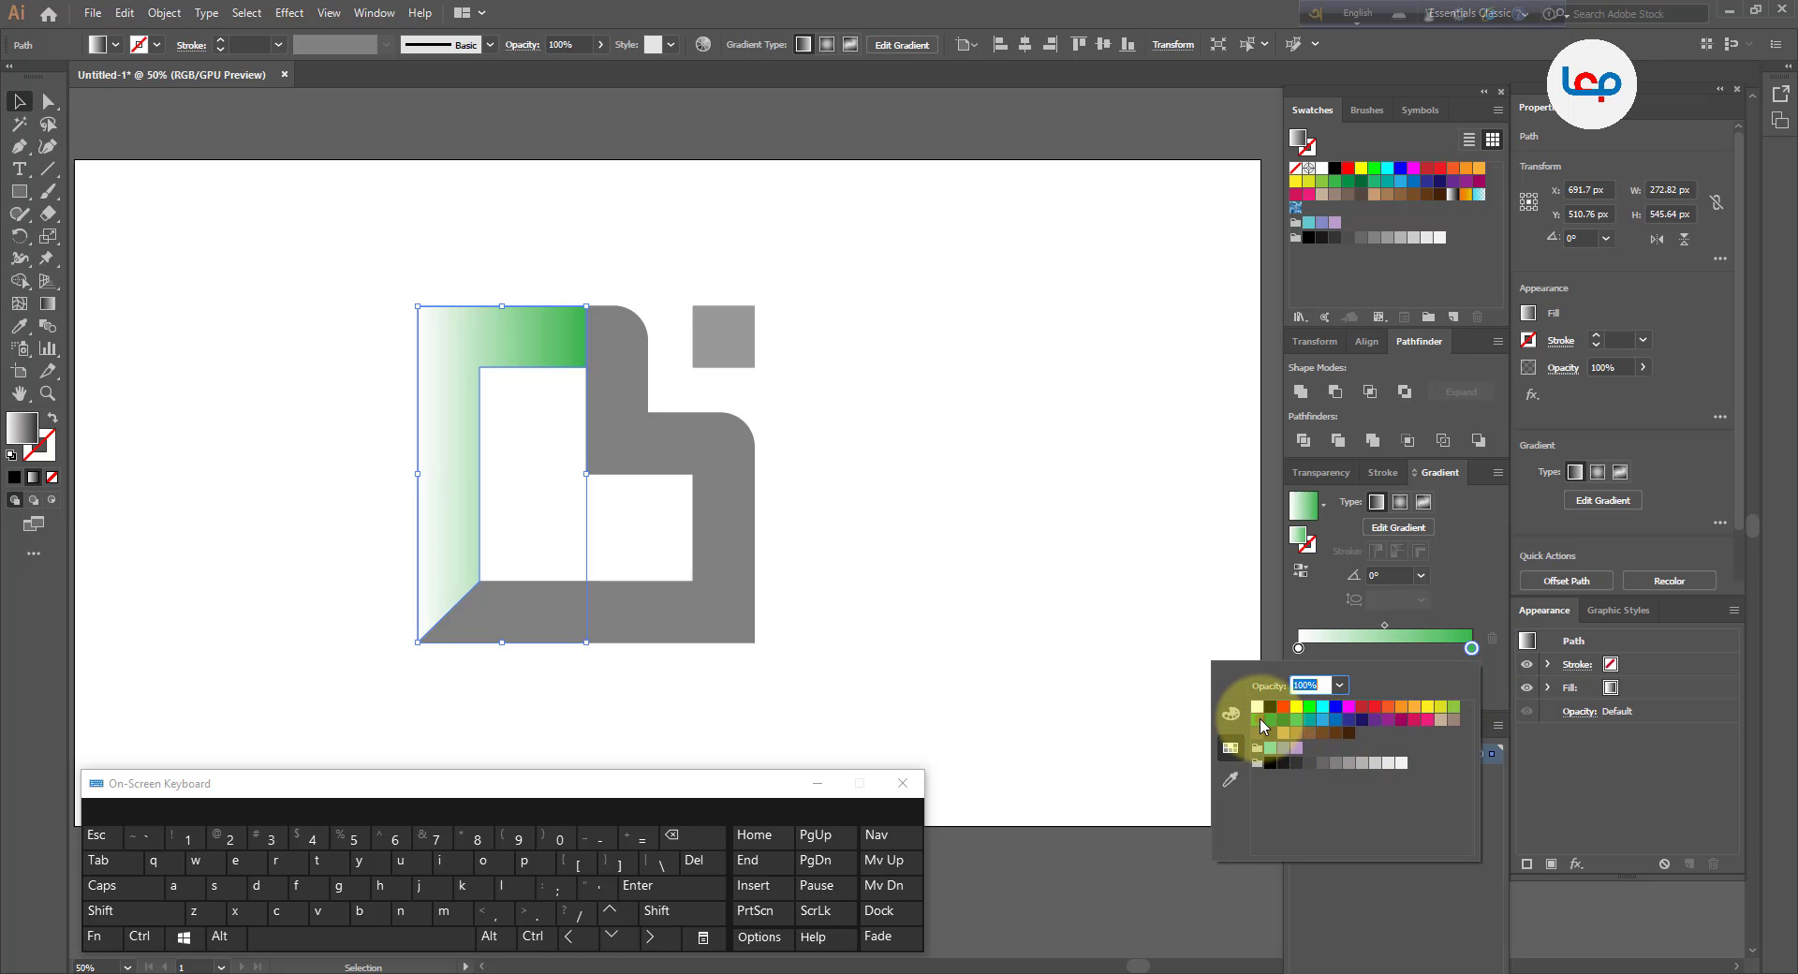
pyautogui.doubleClick(1299, 649)
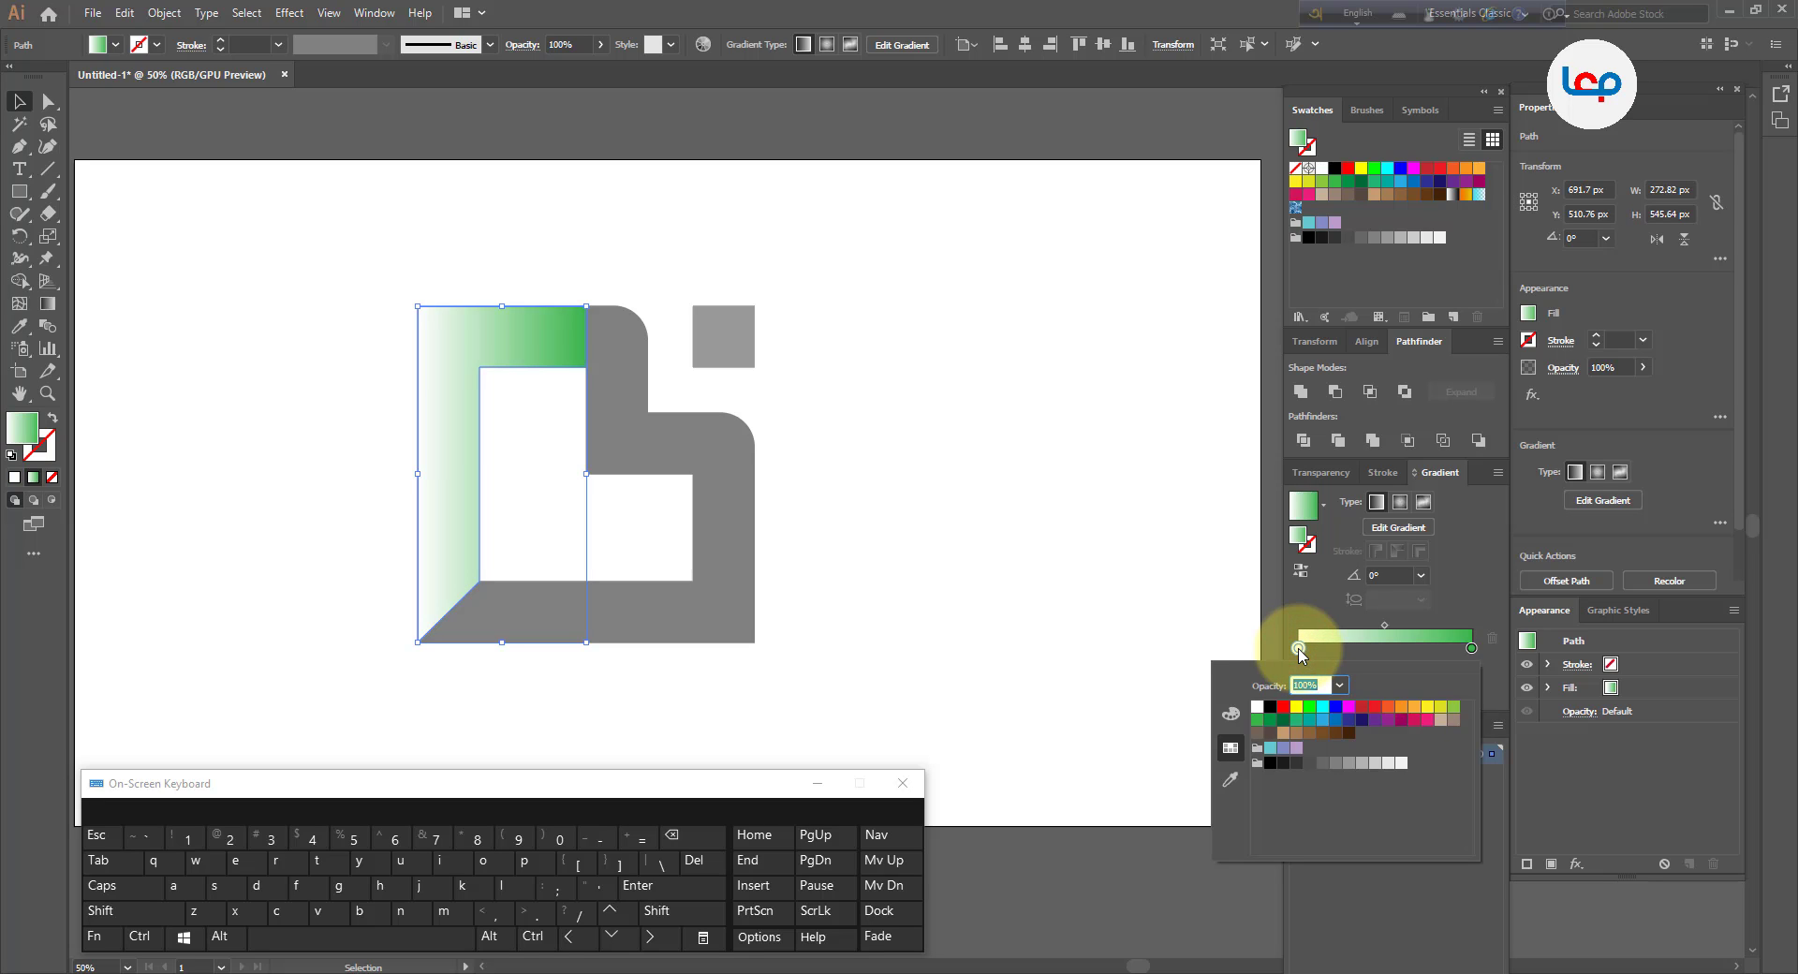
pyautogui.click(1425, 709)
pyautogui.click(1440, 708)
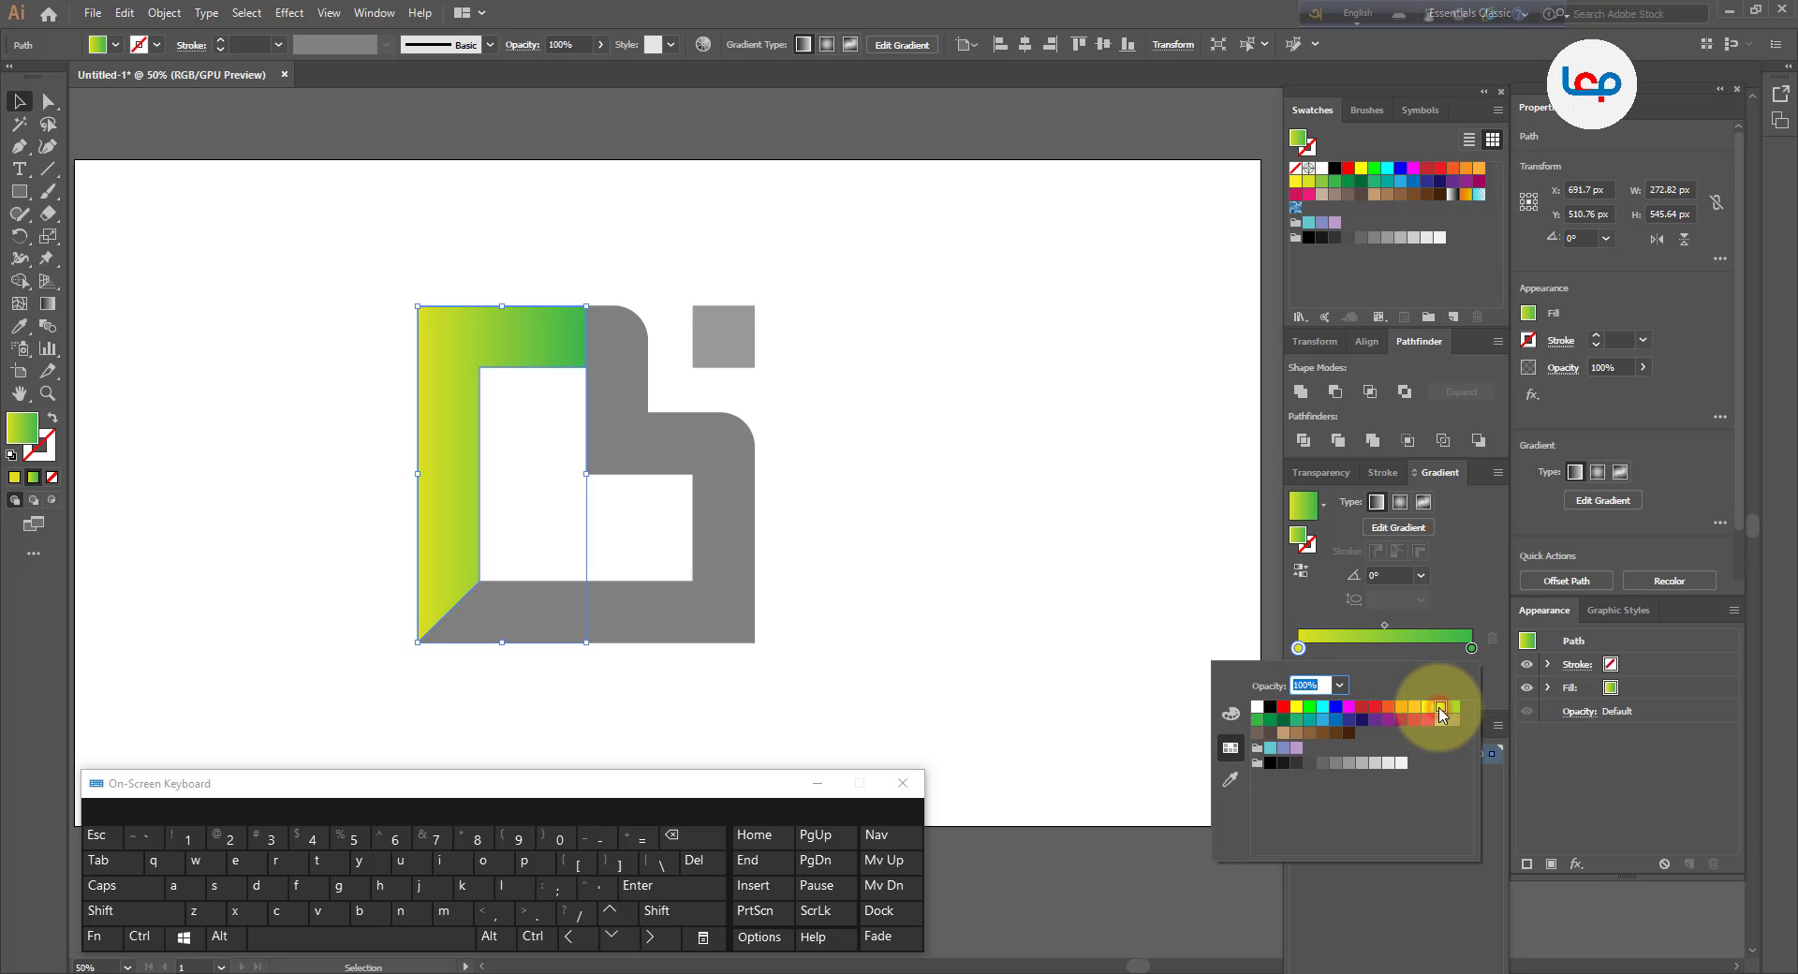
# Angle the left piece's gradient at about 63°, running from the frame's lower-left corner to the piece's upper-right end
pyautogui.click(48, 304)
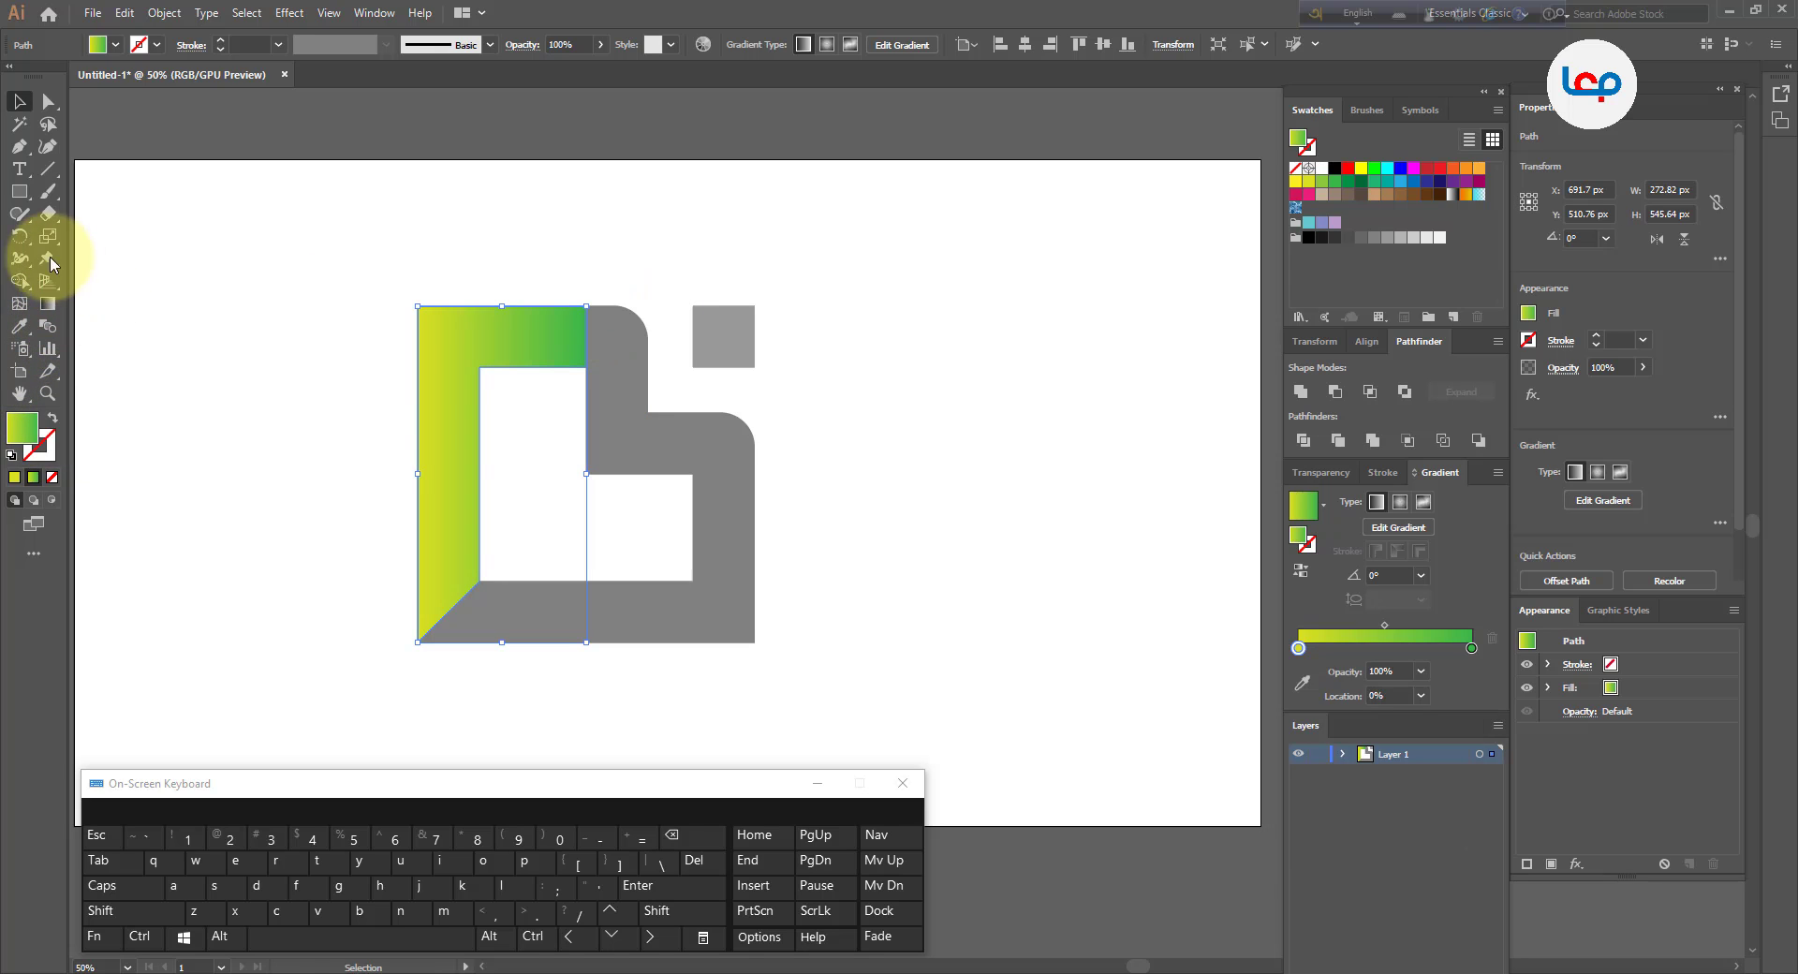
pyautogui.click(48, 305)
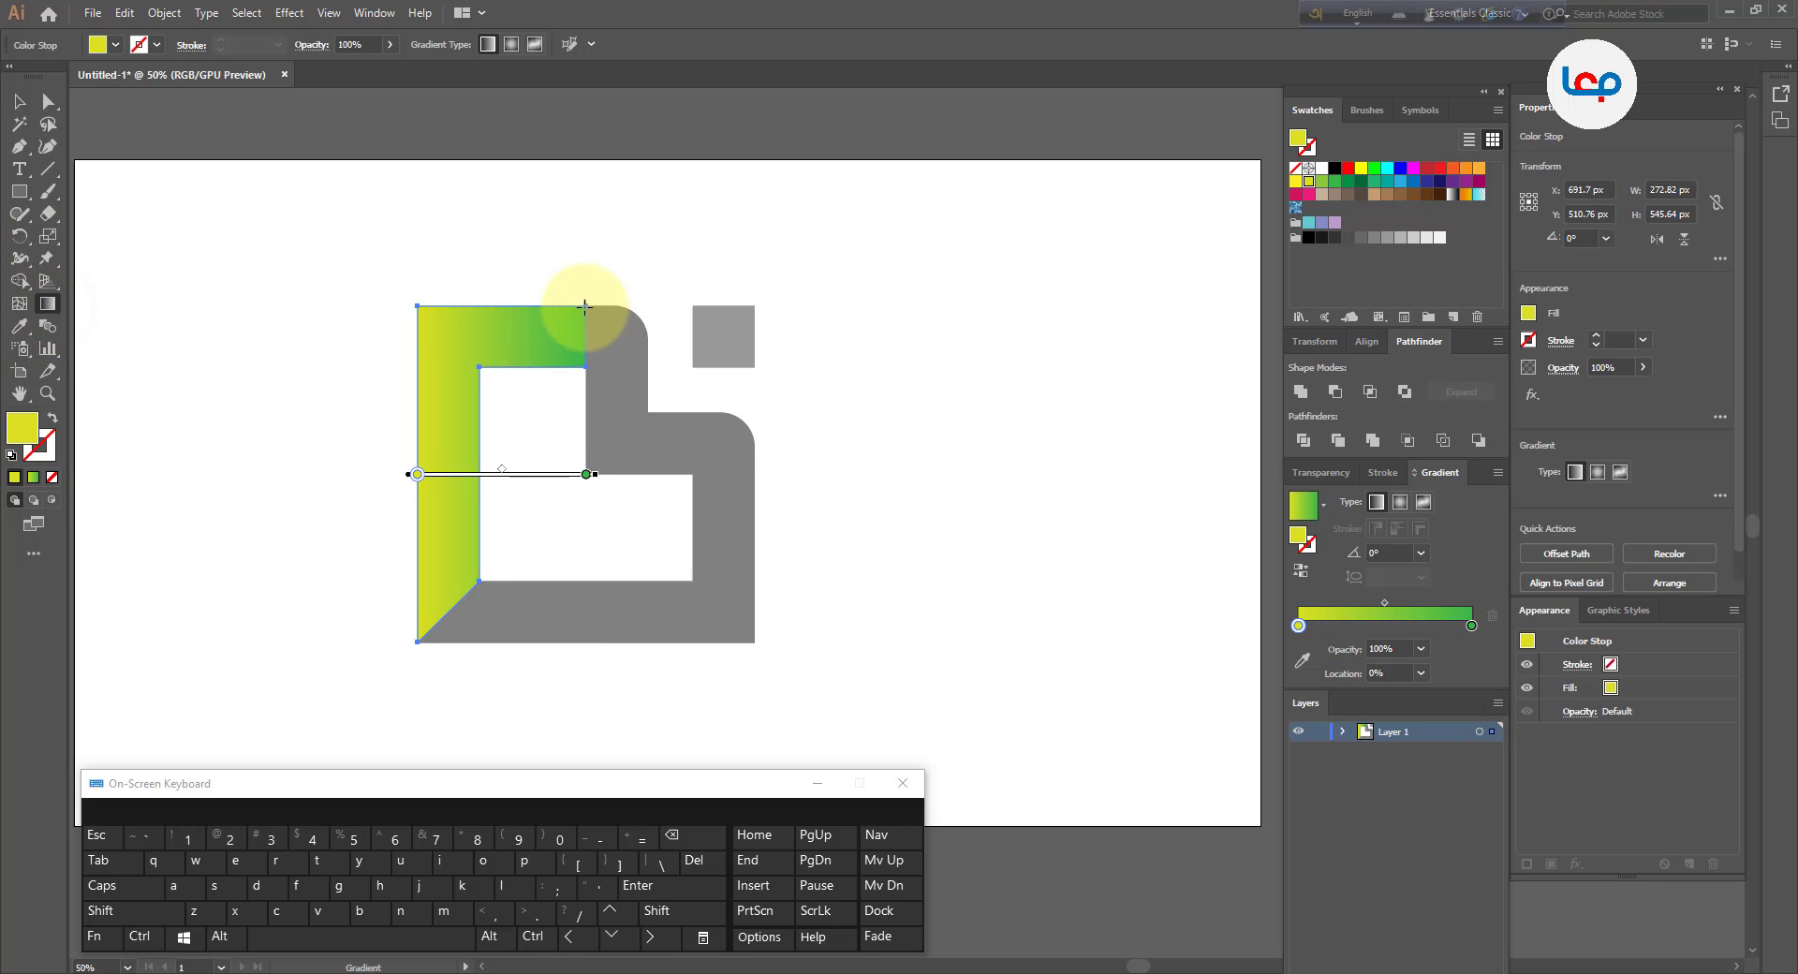
pyautogui.moveTo(585, 305); pyautogui.dragTo(558, 354)
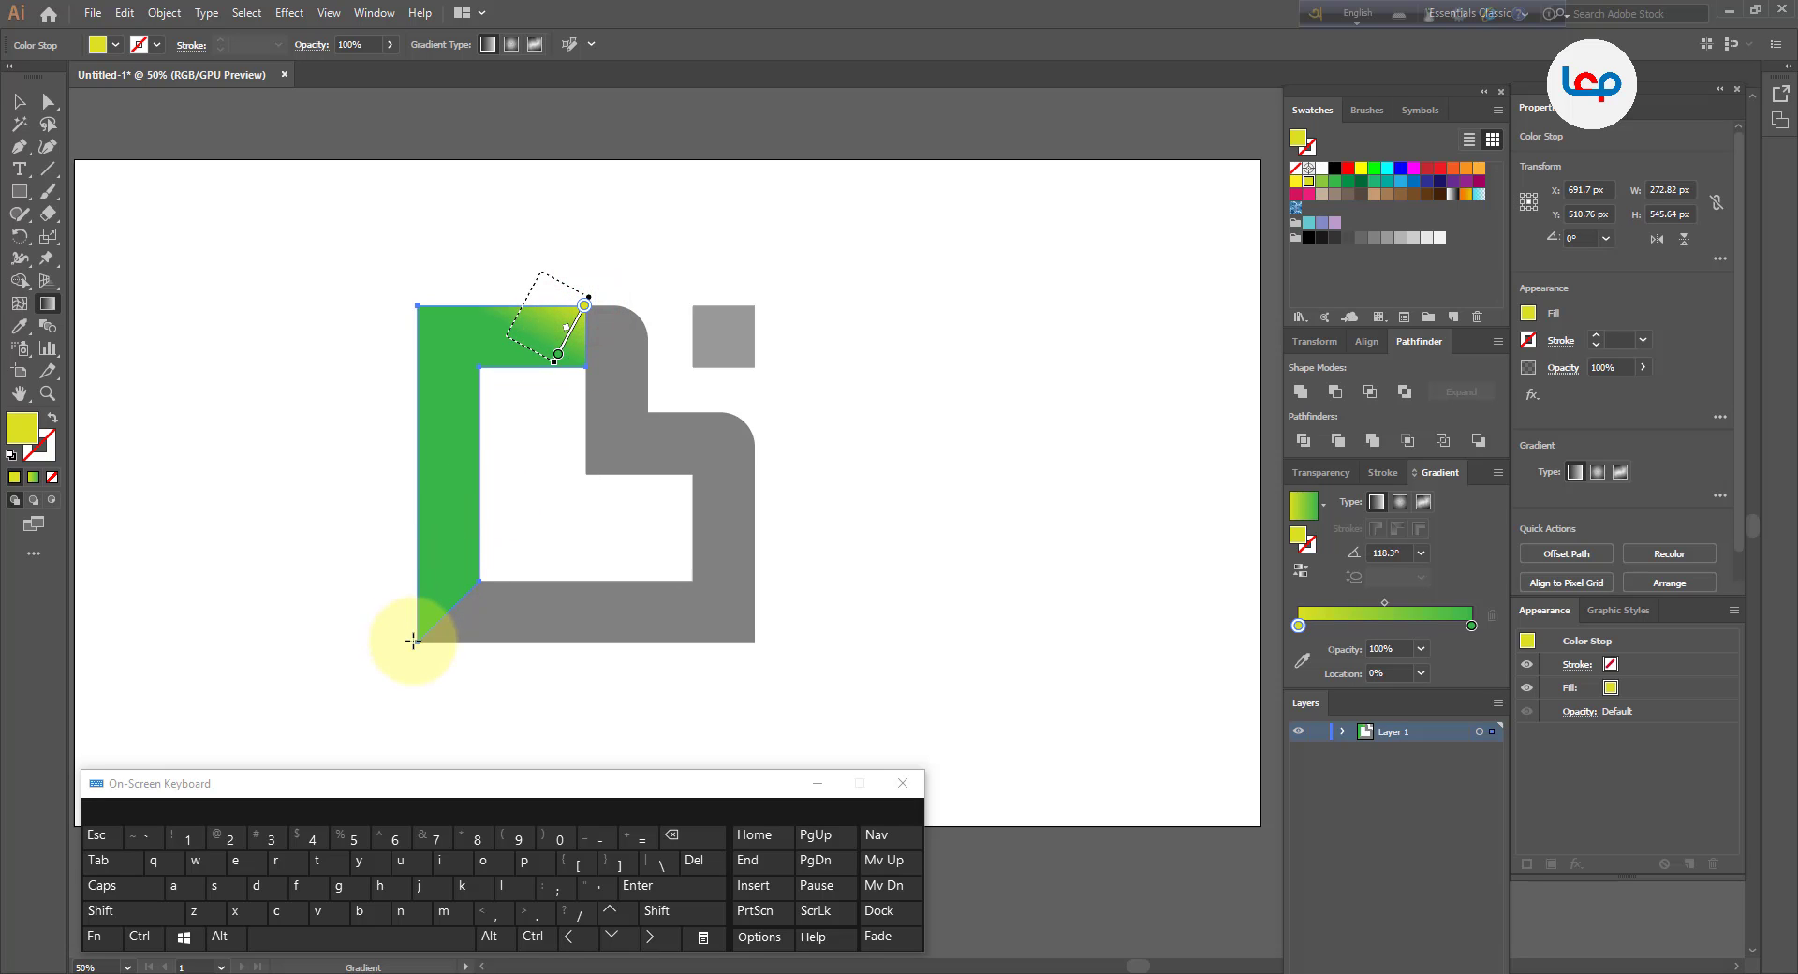
pyautogui.moveTo(415, 642); pyautogui.dragTo(585, 315)
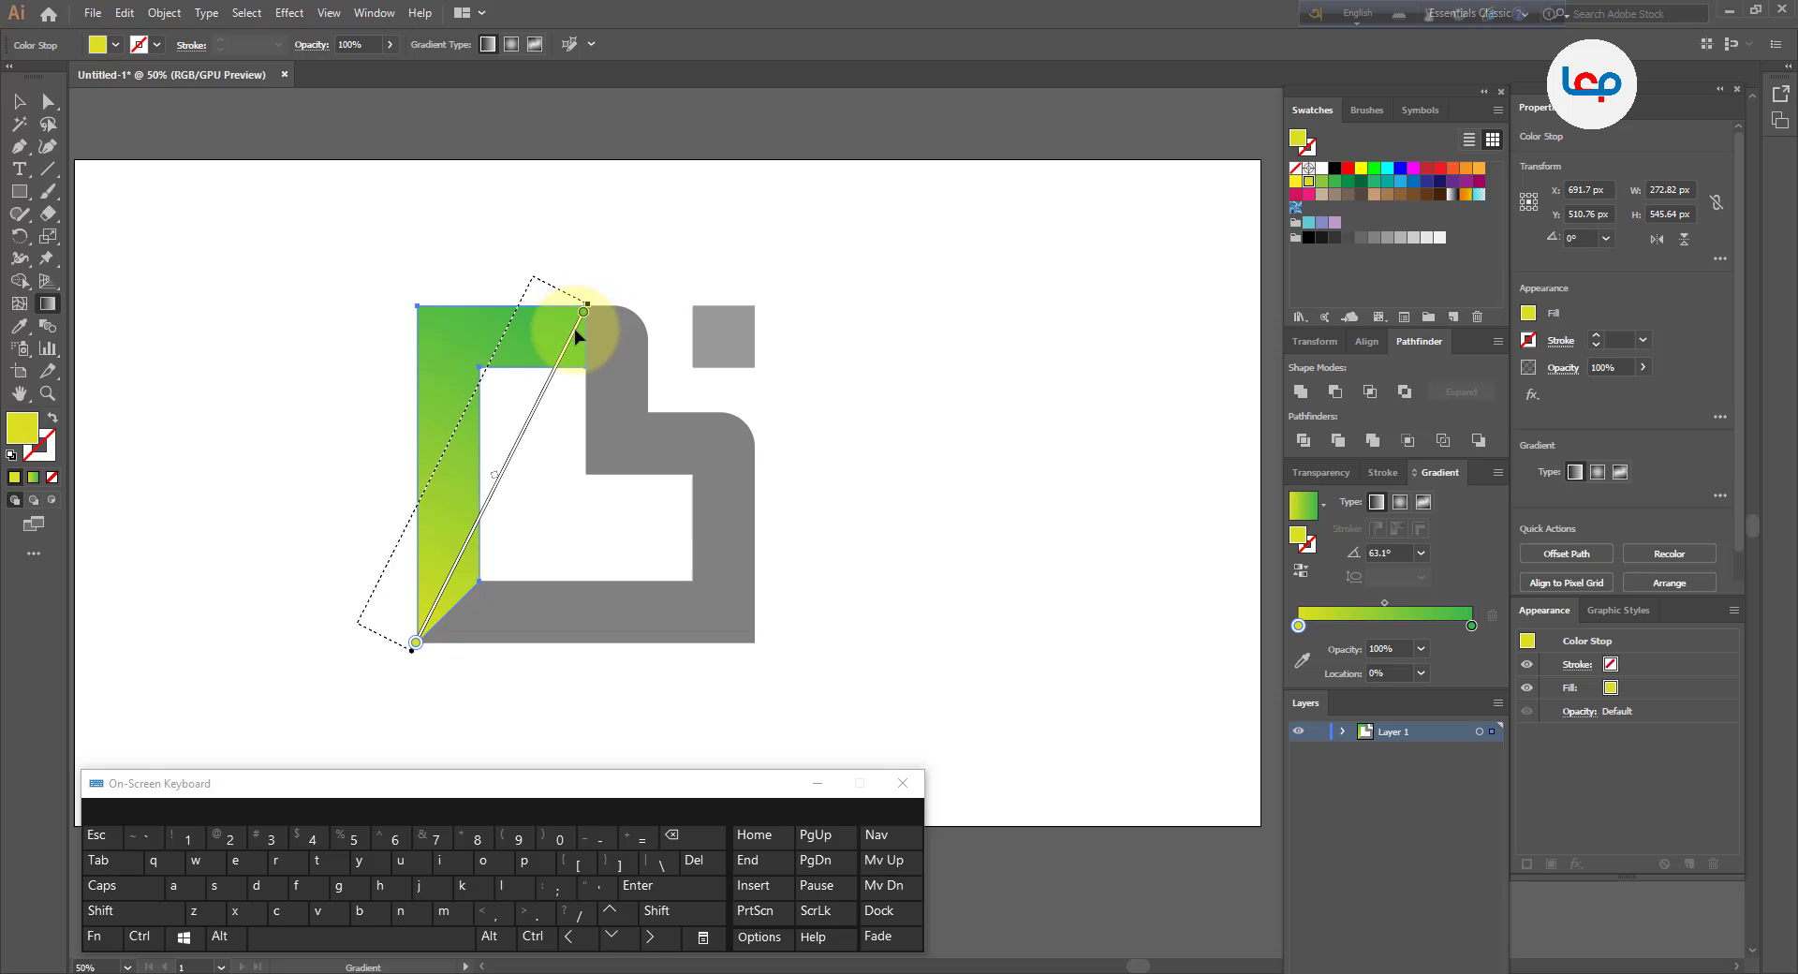
pyautogui.click(18, 102)
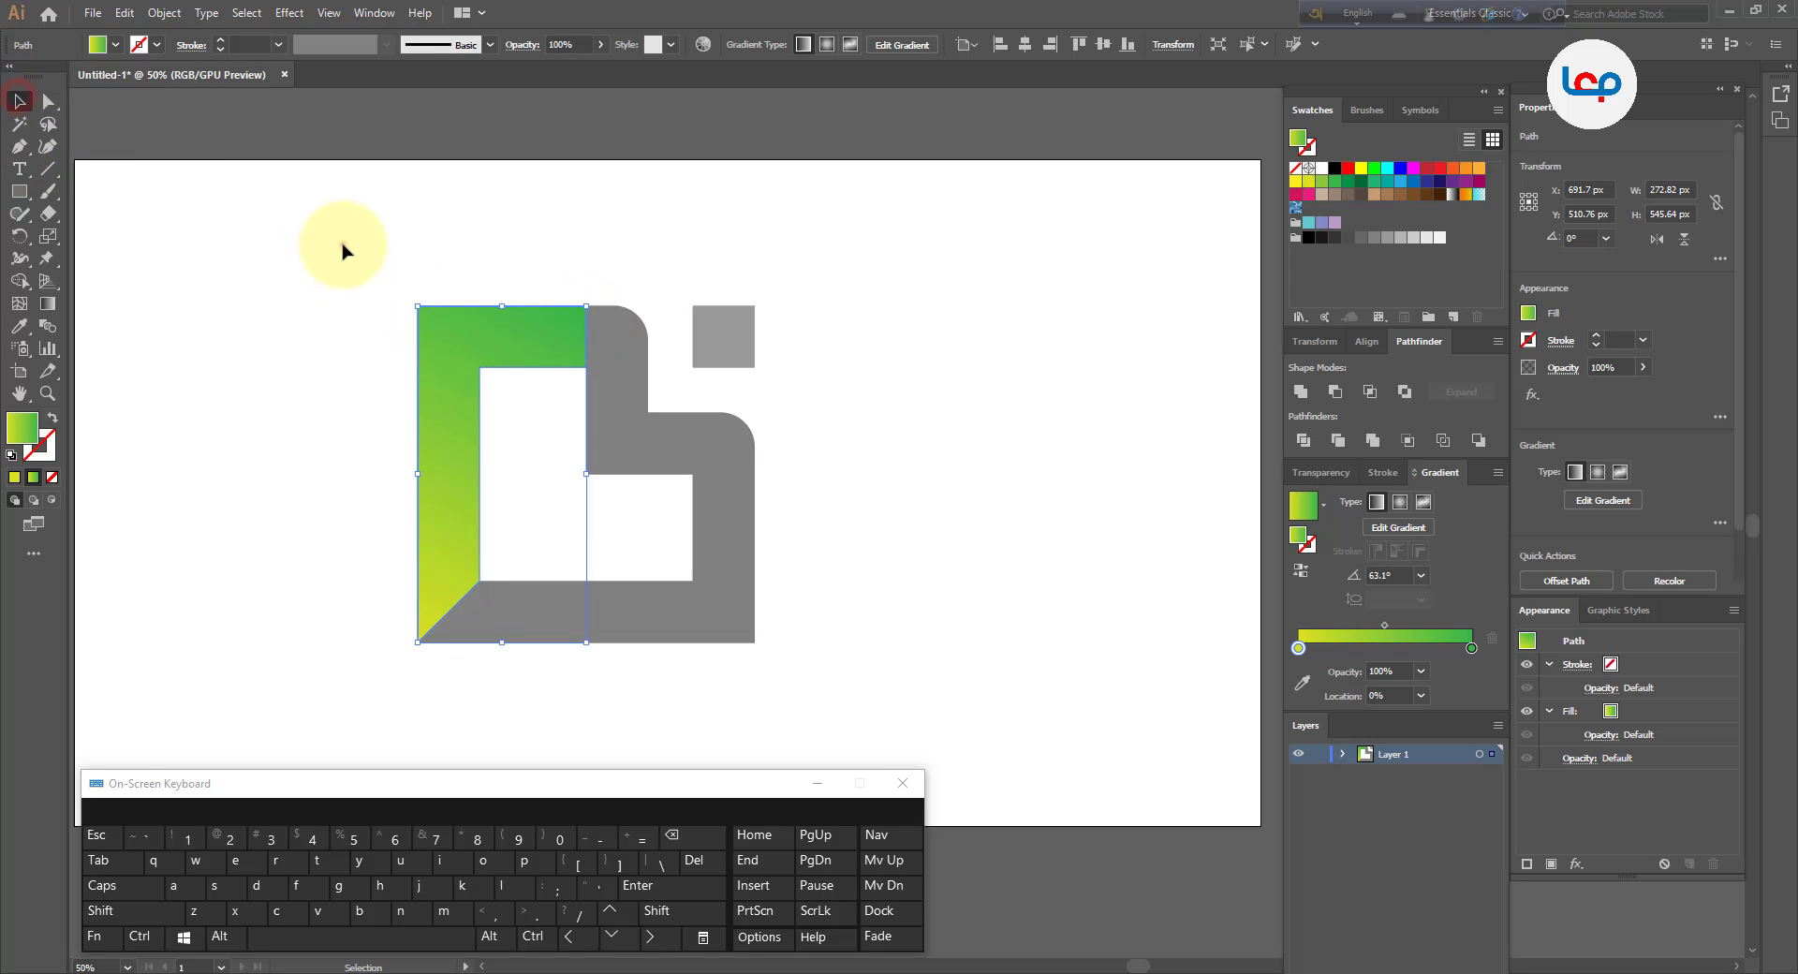
pyautogui.click(343, 245)
# Fill the bottom-right L-shaped piece with the same yellow-green-to-green gradient, angled about 27° from its lower-left corner to its upper-right end
pyautogui.click(587, 619)
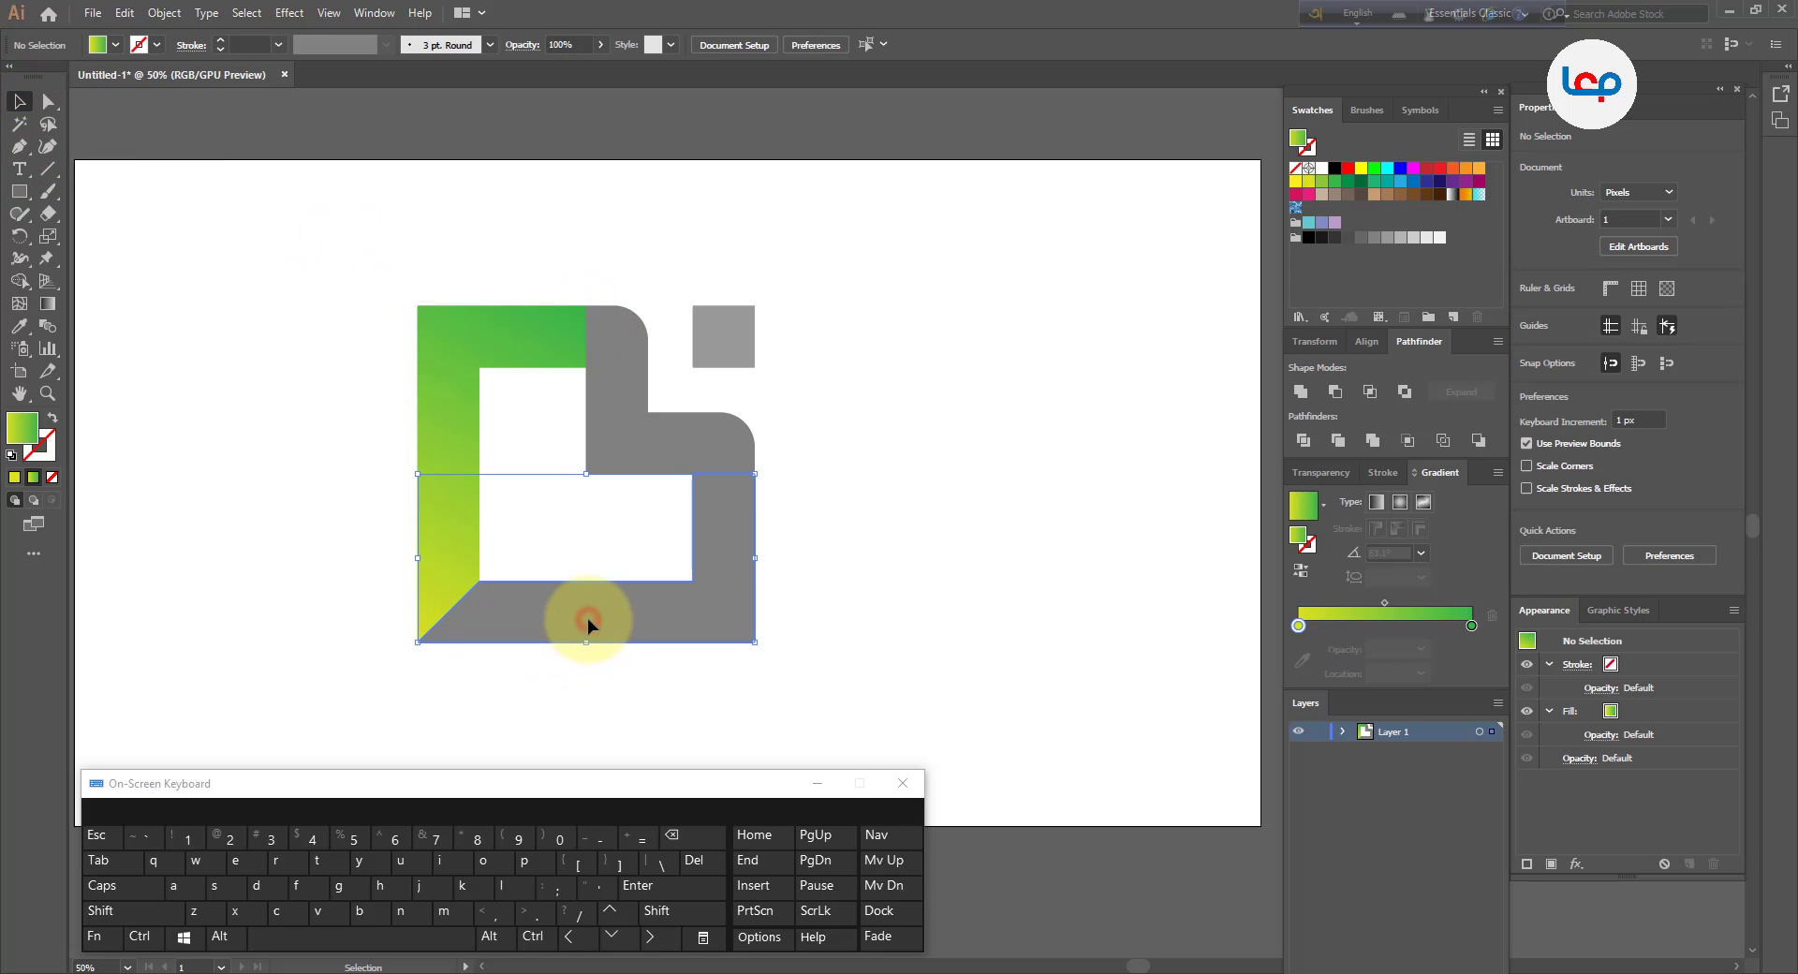
pyautogui.click(47, 307)
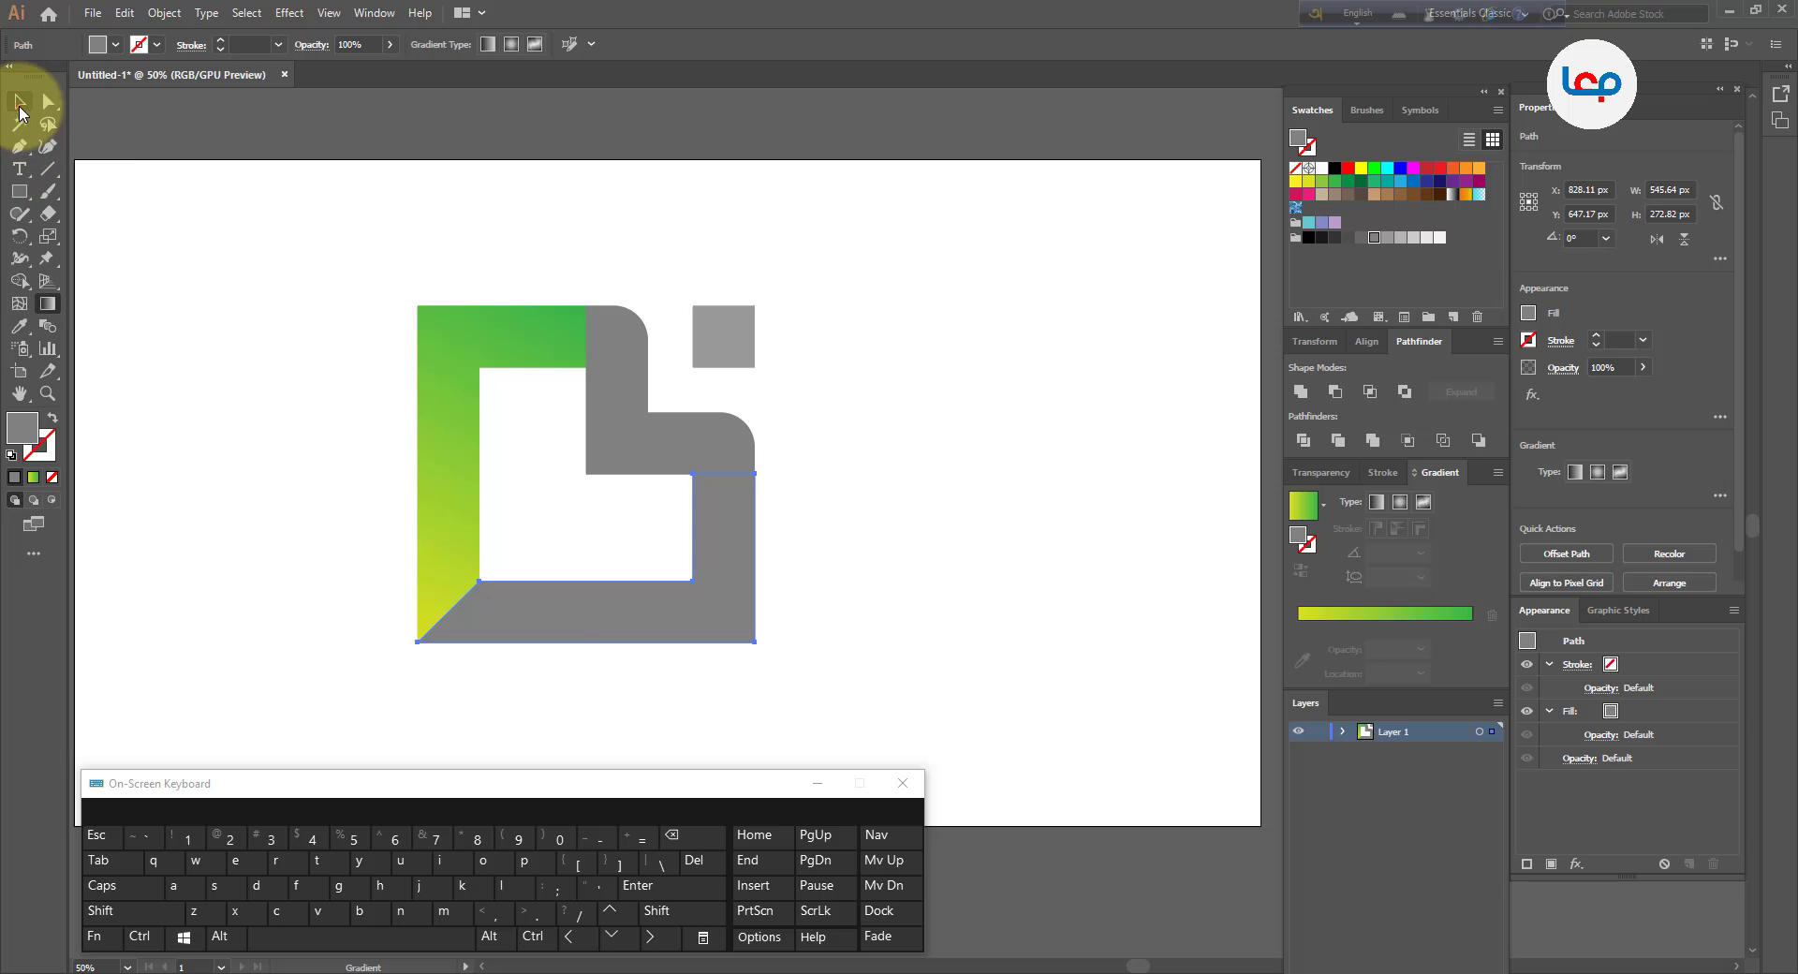
pyautogui.click(19, 103)
pyautogui.click(1303, 506)
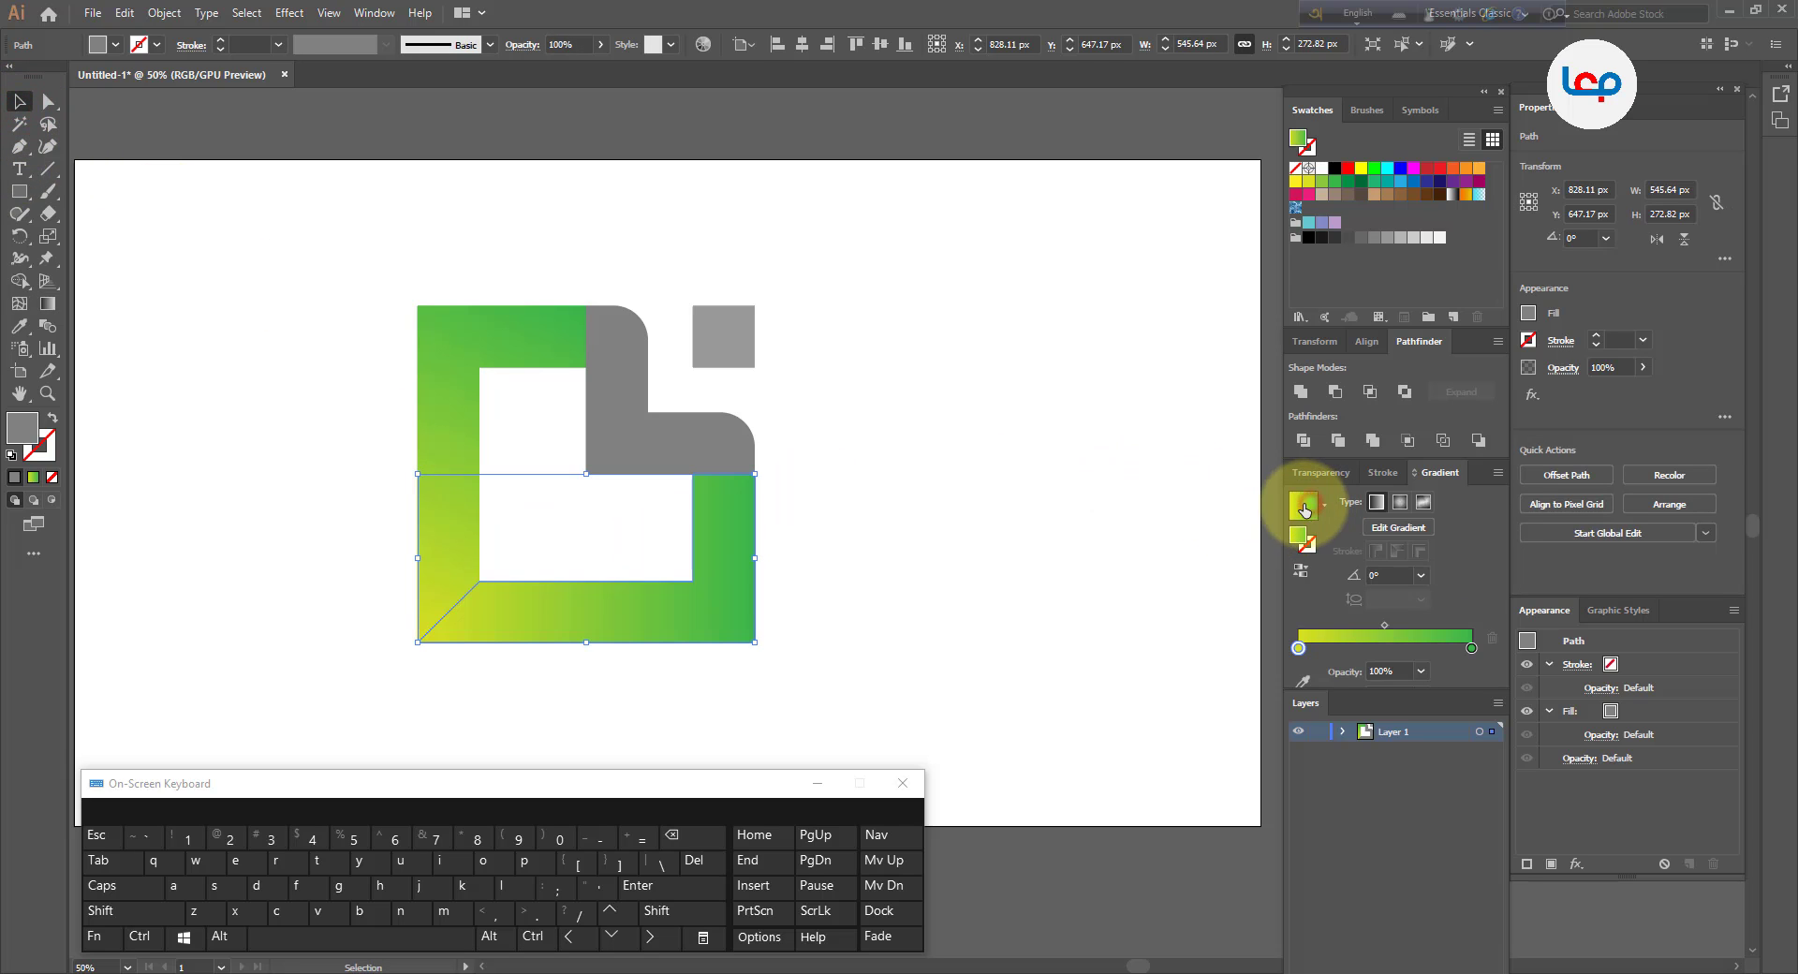
pyautogui.click(47, 303)
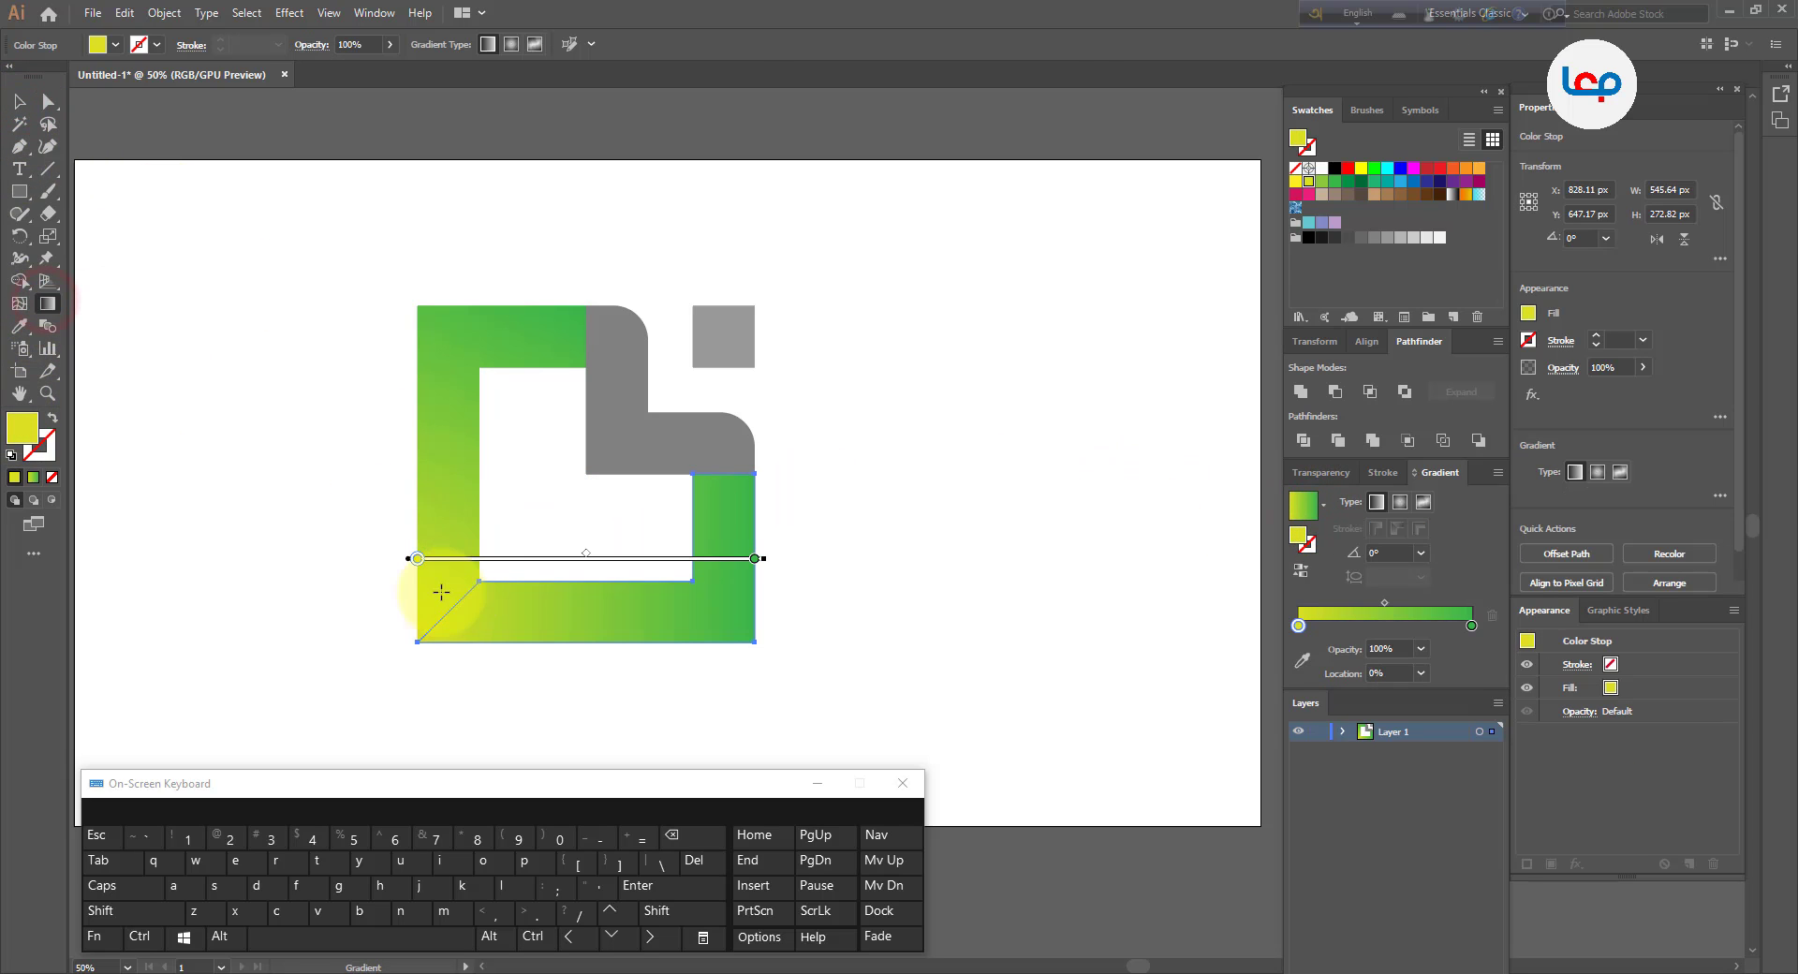
pyautogui.moveTo(418, 644); pyautogui.dragTo(753, 473)
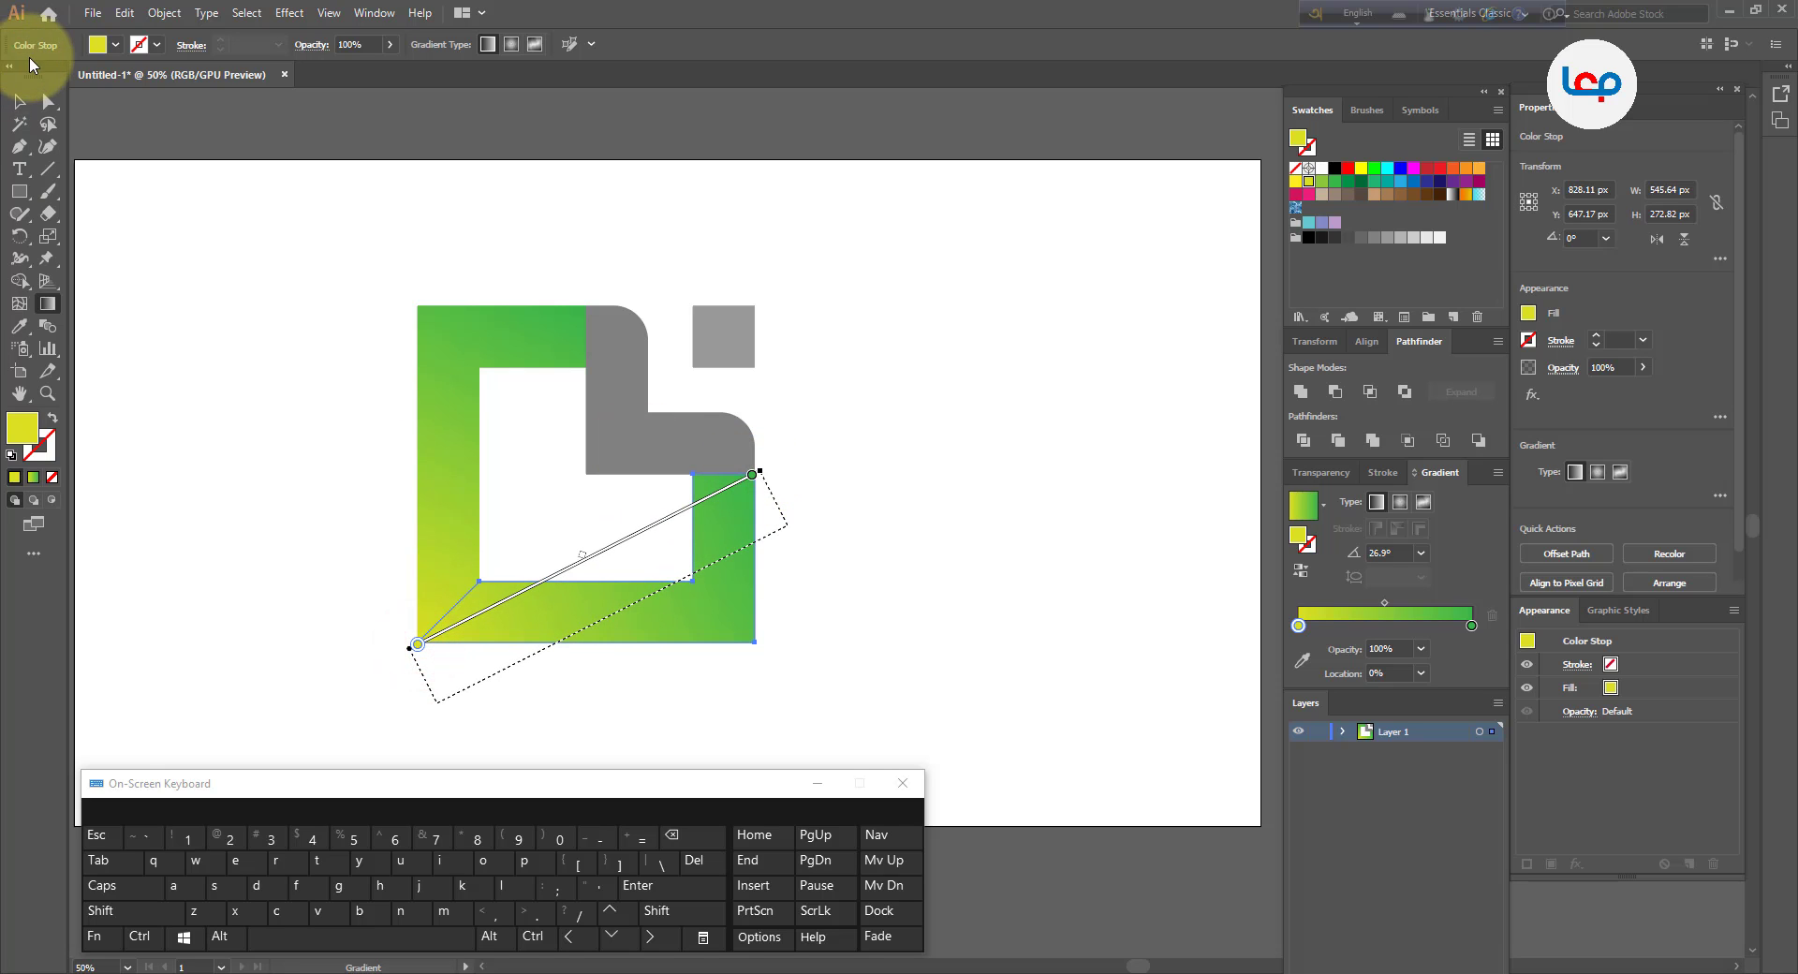
# Ungroup the two grey arms of the notch piece and select its vertical arm alone
pyautogui.click(19, 101)
pyautogui.click(391, 272)
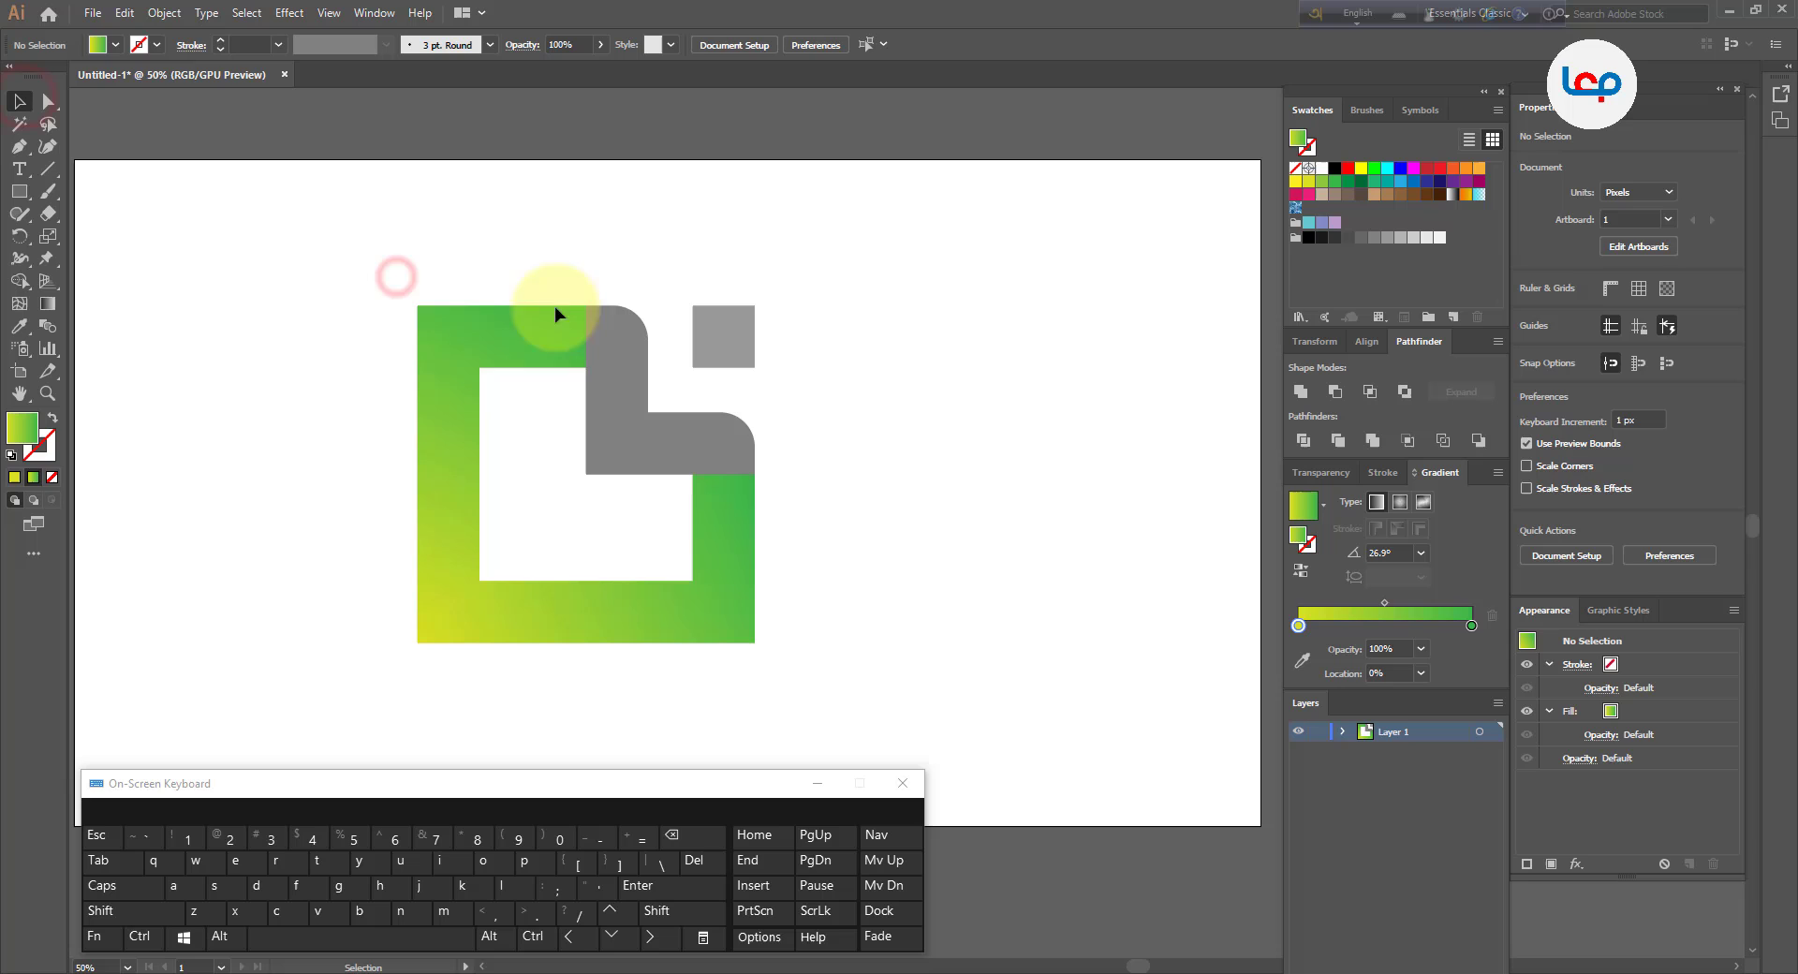
pyautogui.click(603, 373)
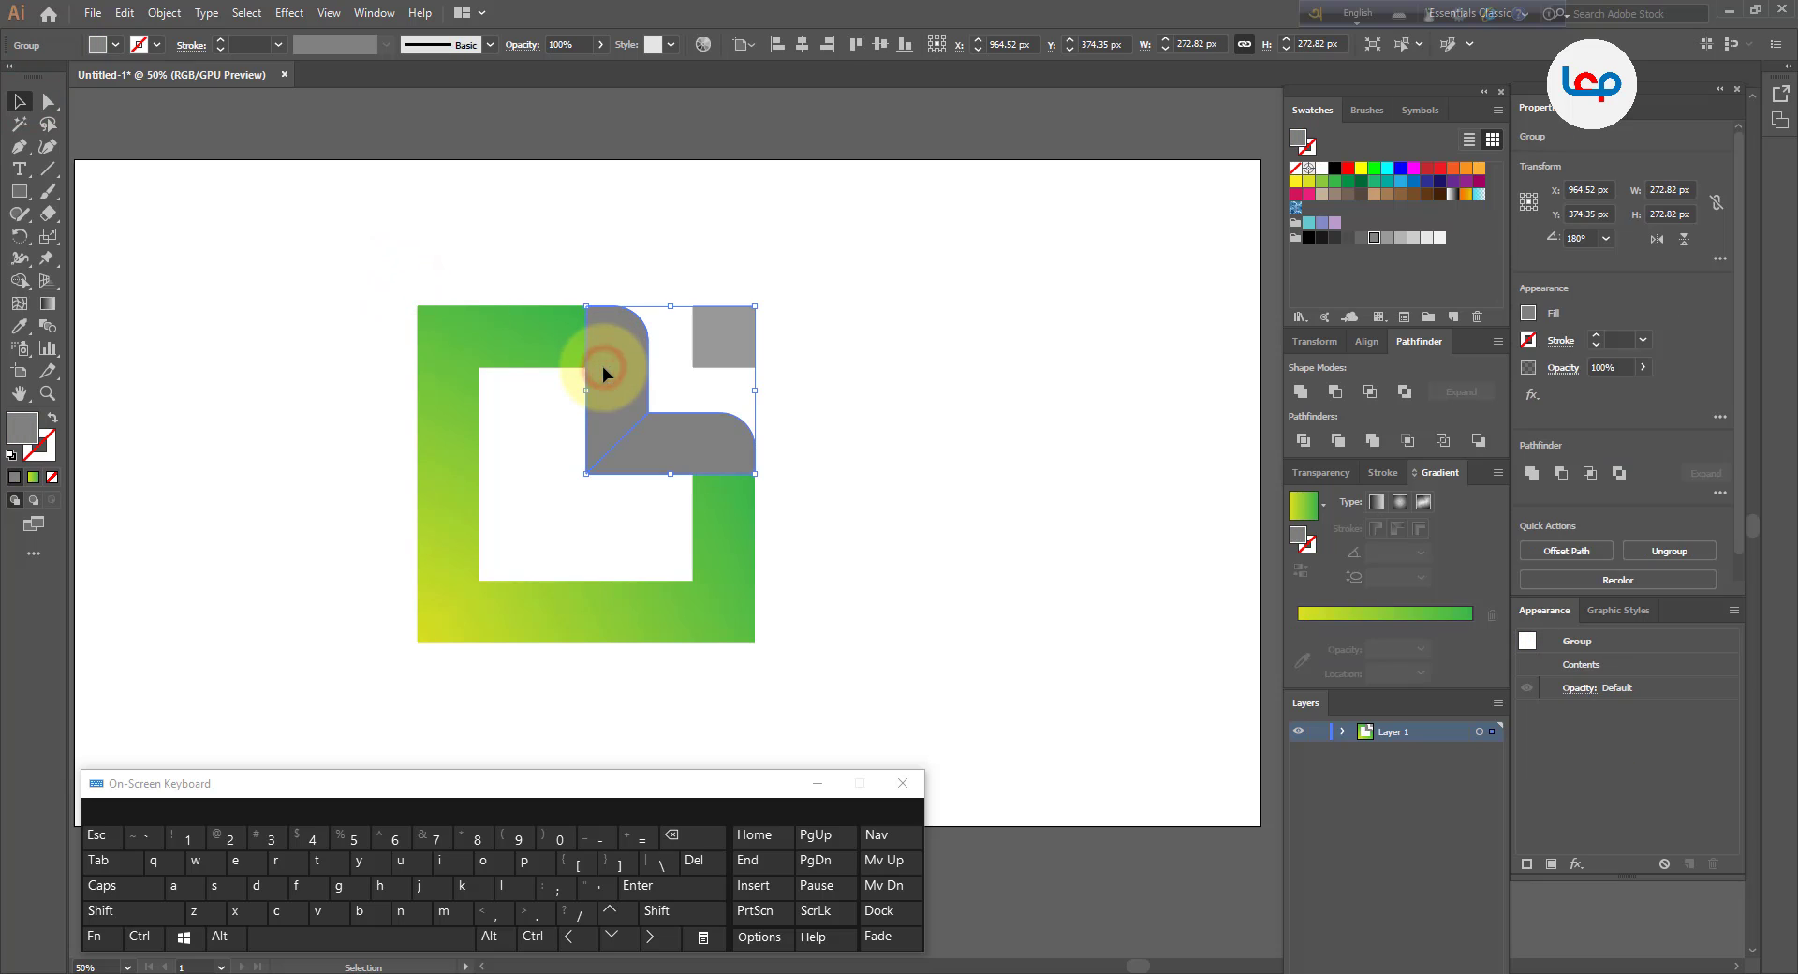
pyautogui.rightClick(607, 415)
pyautogui.click(656, 571)
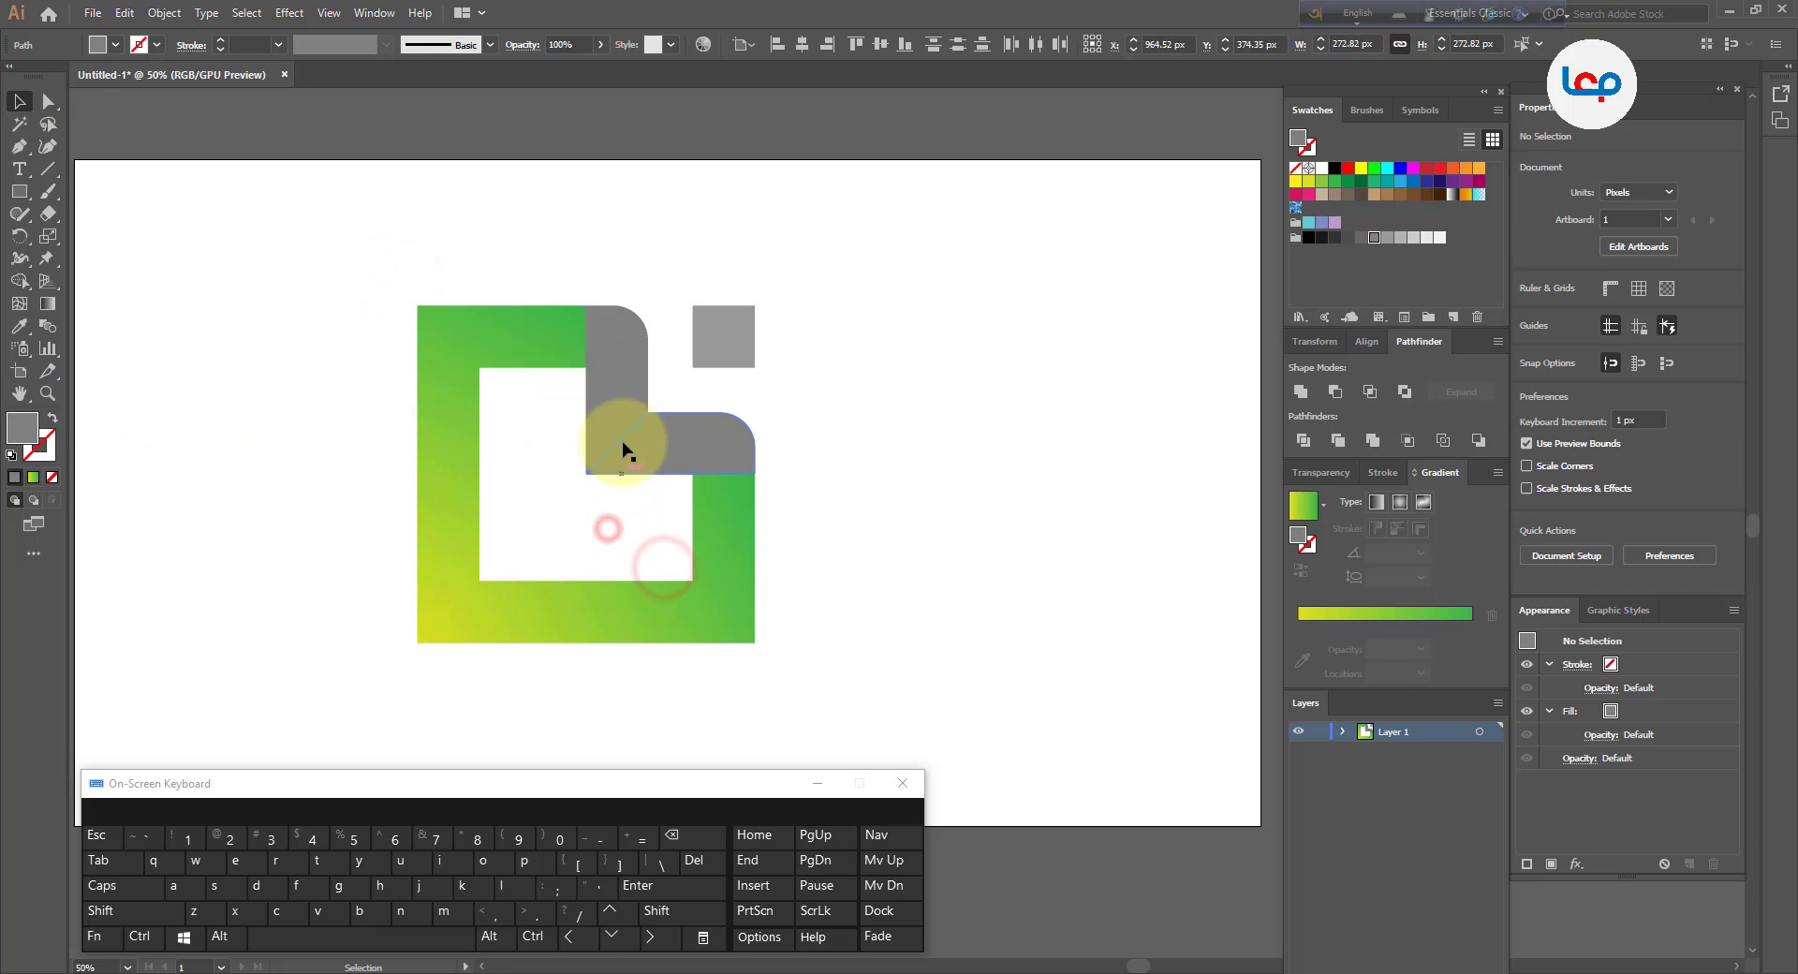
pyautogui.click(622, 416)
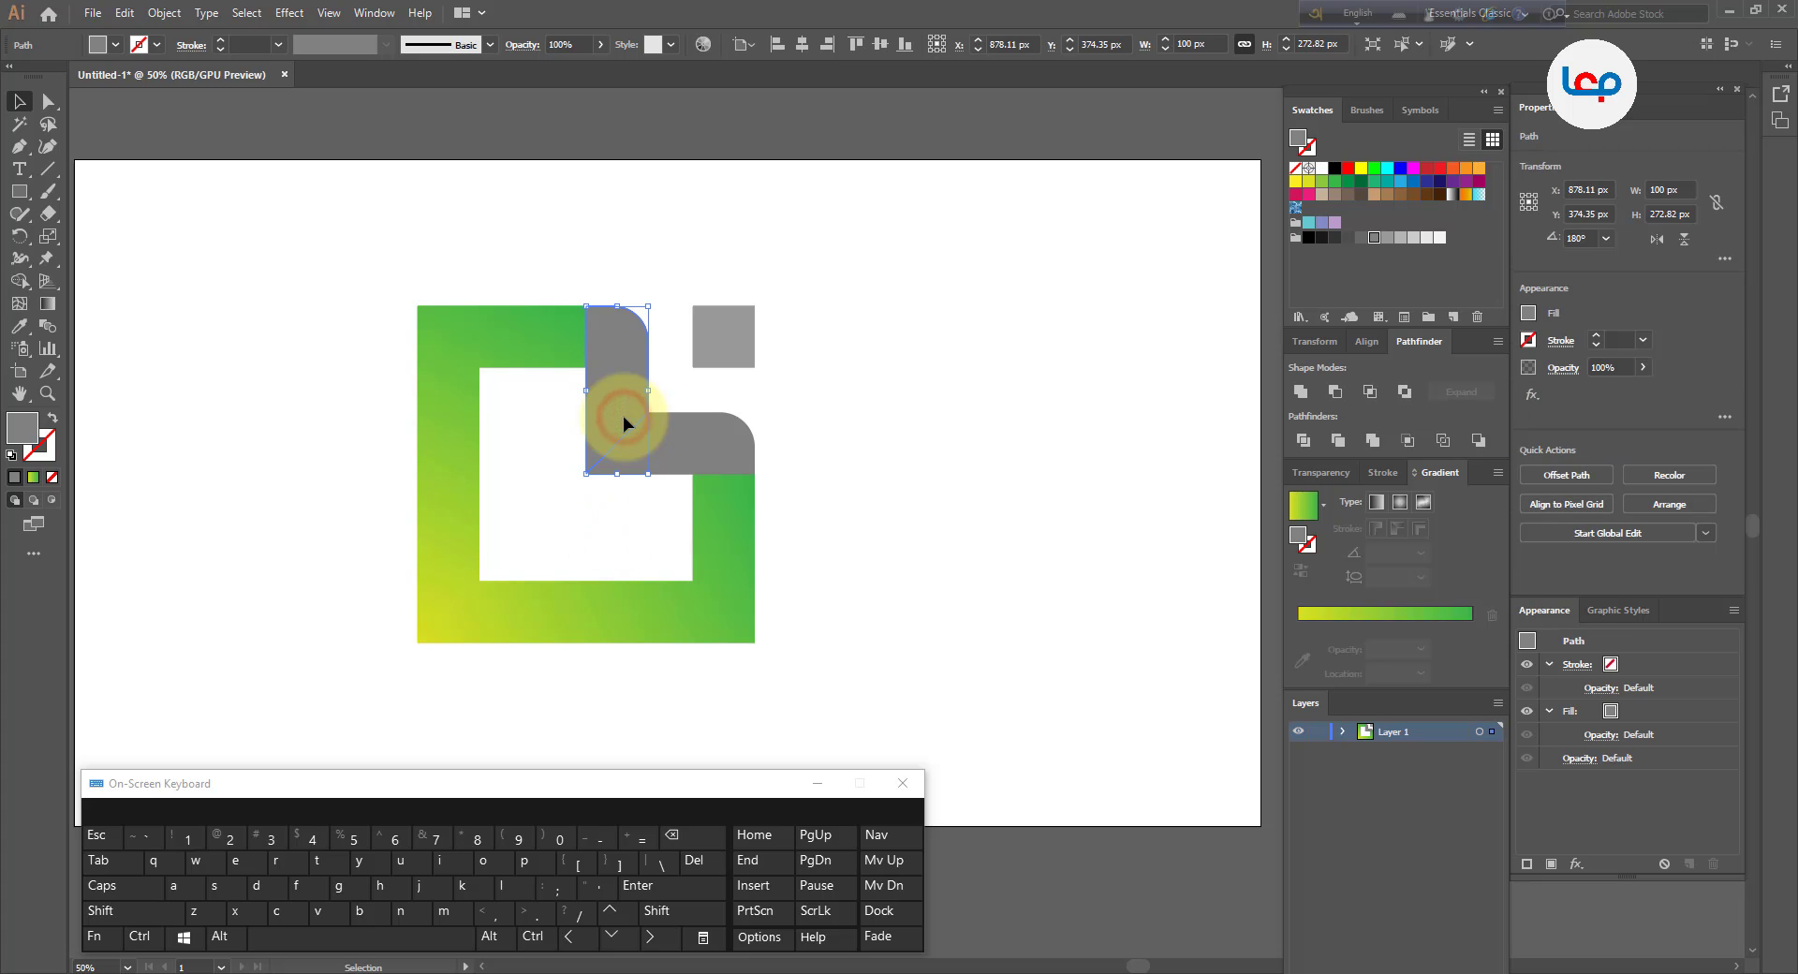
# Redraw the bottom-right L-shaped piece's gradient at about 51°, starting outside the frame's lower-left corner and ending inside the notch
pyautogui.click(509, 534)
pyautogui.click(553, 622)
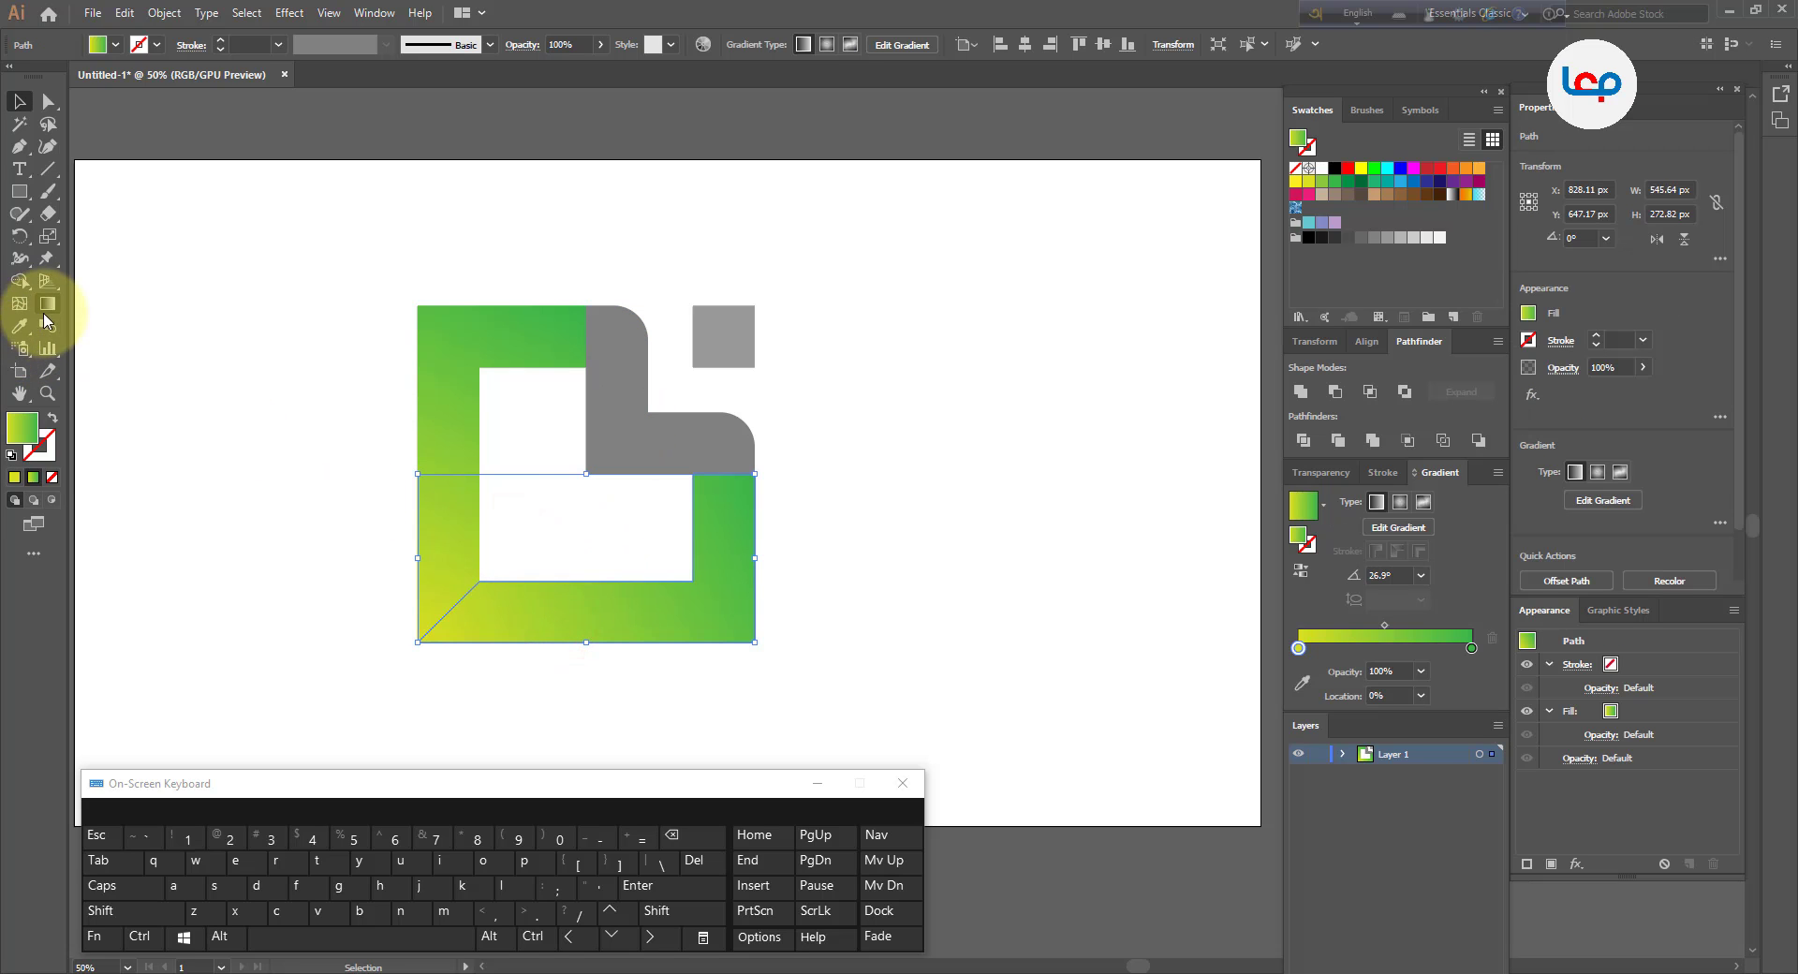
pyautogui.click(47, 303)
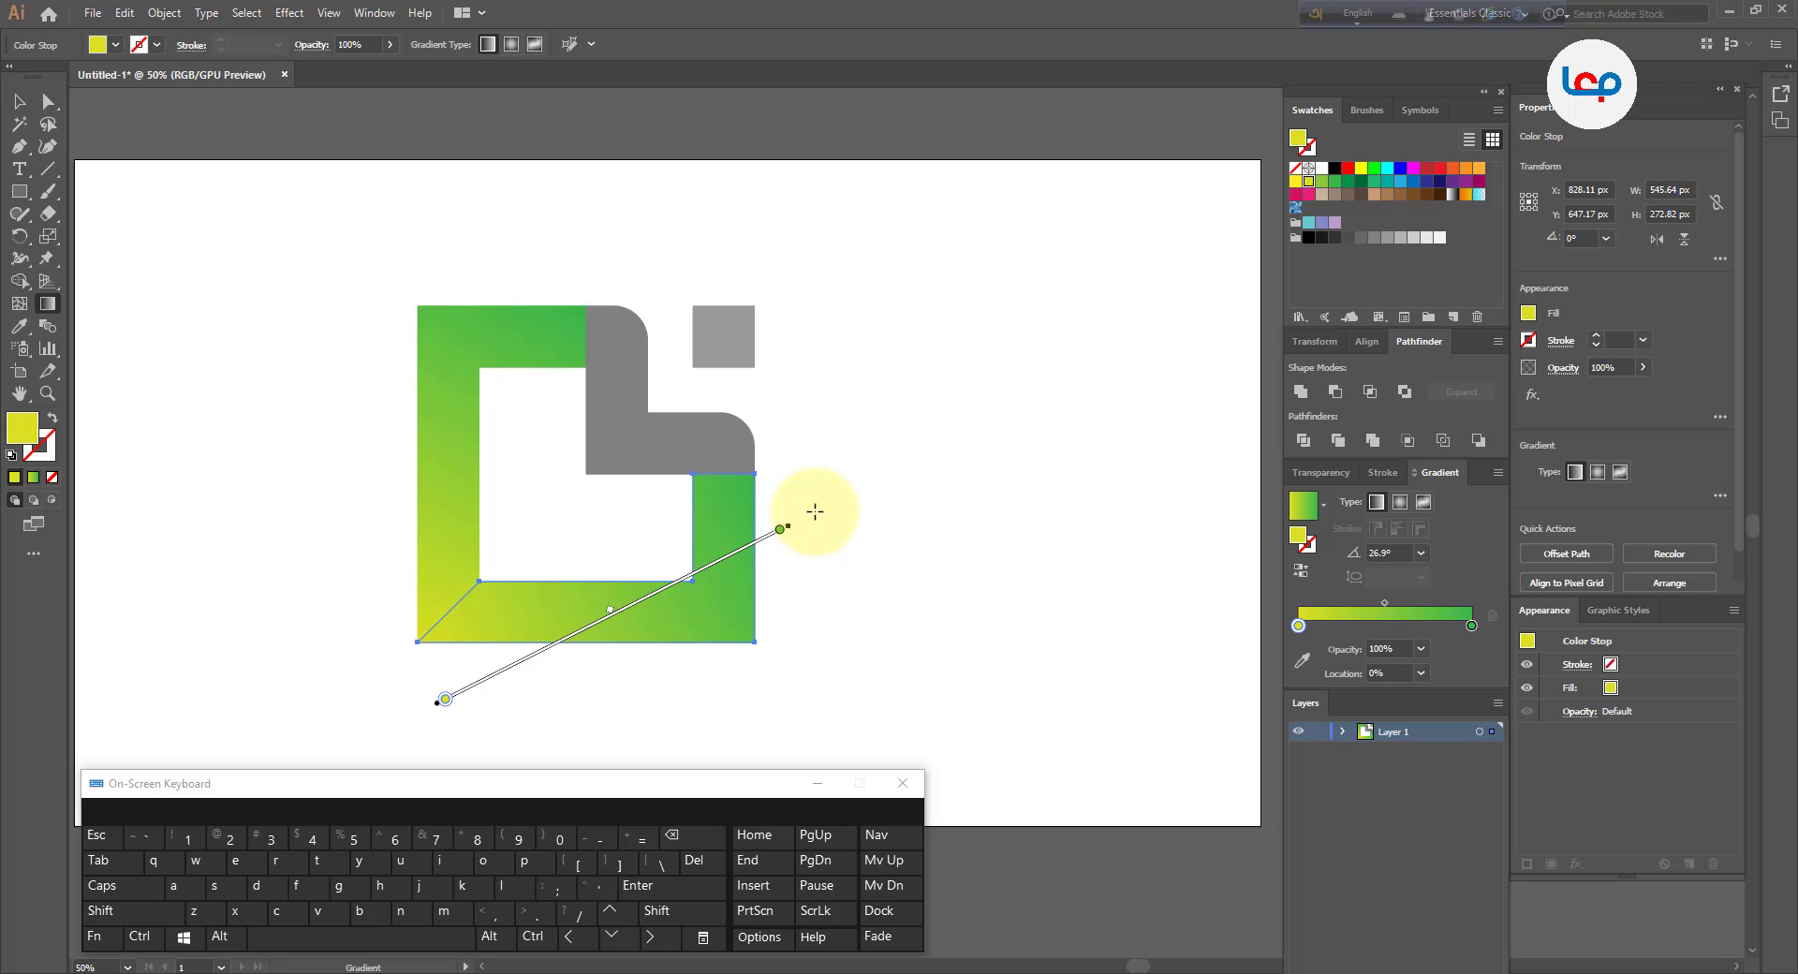
pyautogui.moveTo(815, 511)
pyautogui.mouseDown()
pyautogui.moveTo(300, 690)
pyautogui.moveTo(91, 788)
pyautogui.mouseUp()
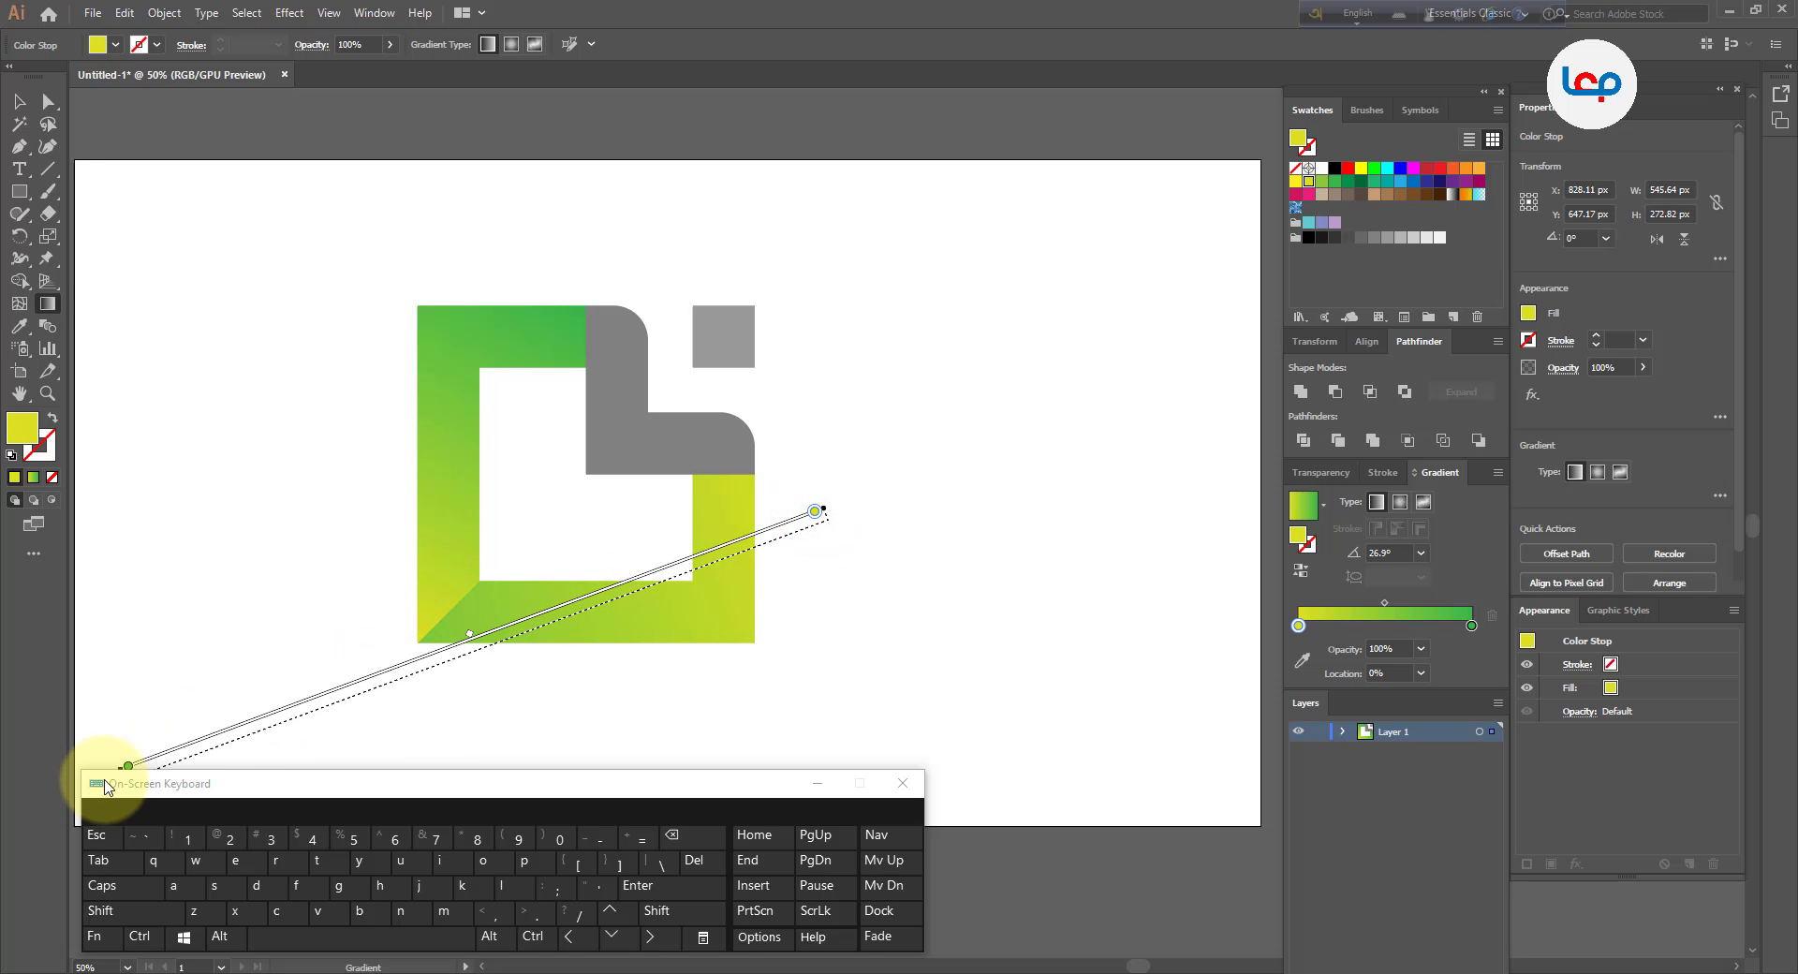
pyautogui.moveTo(375, 723)
pyautogui.mouseDown()
pyautogui.moveTo(983, 441)
pyautogui.moveTo(1126, 228)
pyautogui.moveTo(811, 529)
pyautogui.moveTo(706, 665)
pyautogui.moveTo(629, 577)
pyautogui.moveTo(646, 502)
pyautogui.moveTo(561, 594)
pyautogui.moveTo(542, 586)
pyautogui.moveTo(638, 502)
pyautogui.moveTo(534, 493)
pyautogui.moveTo(550, 397)
pyautogui.moveTo(640, 402)
pyautogui.mouseUp()
pyautogui.click(18, 100)
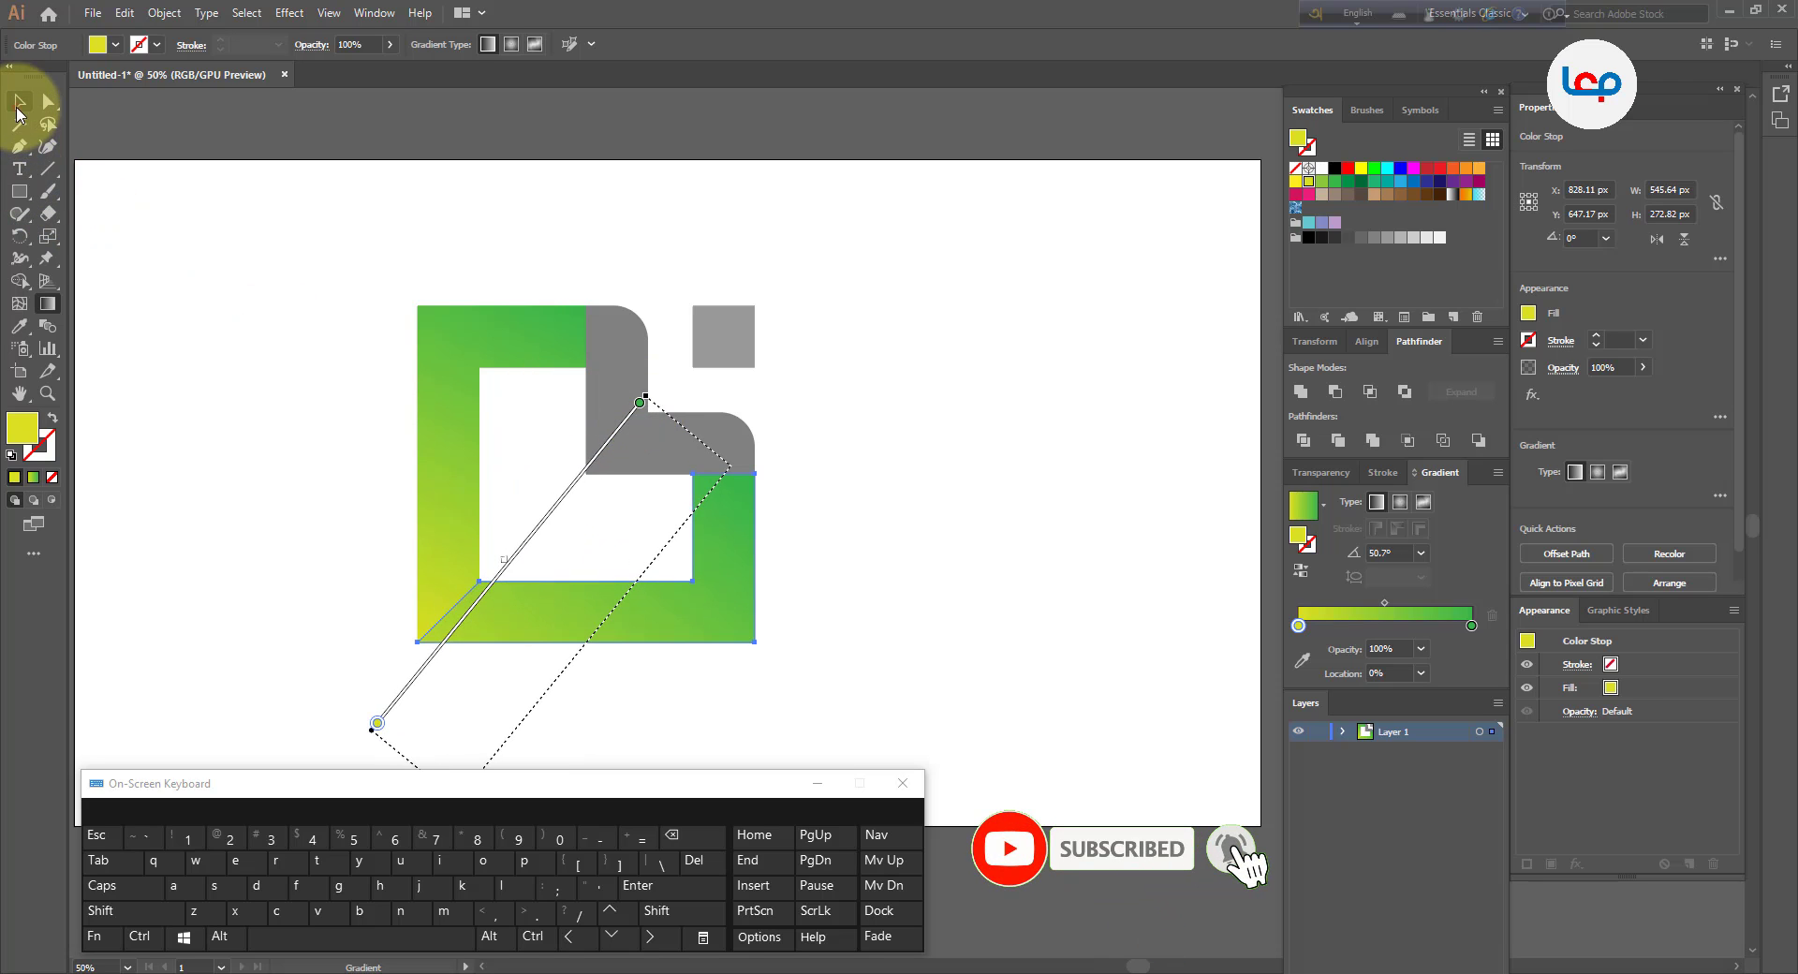
pyautogui.click(238, 316)
# Fill the notch's horizontal arm with the yellow-green-to-green gradient sampled from the frame's left piece
pyautogui.click(654, 424)
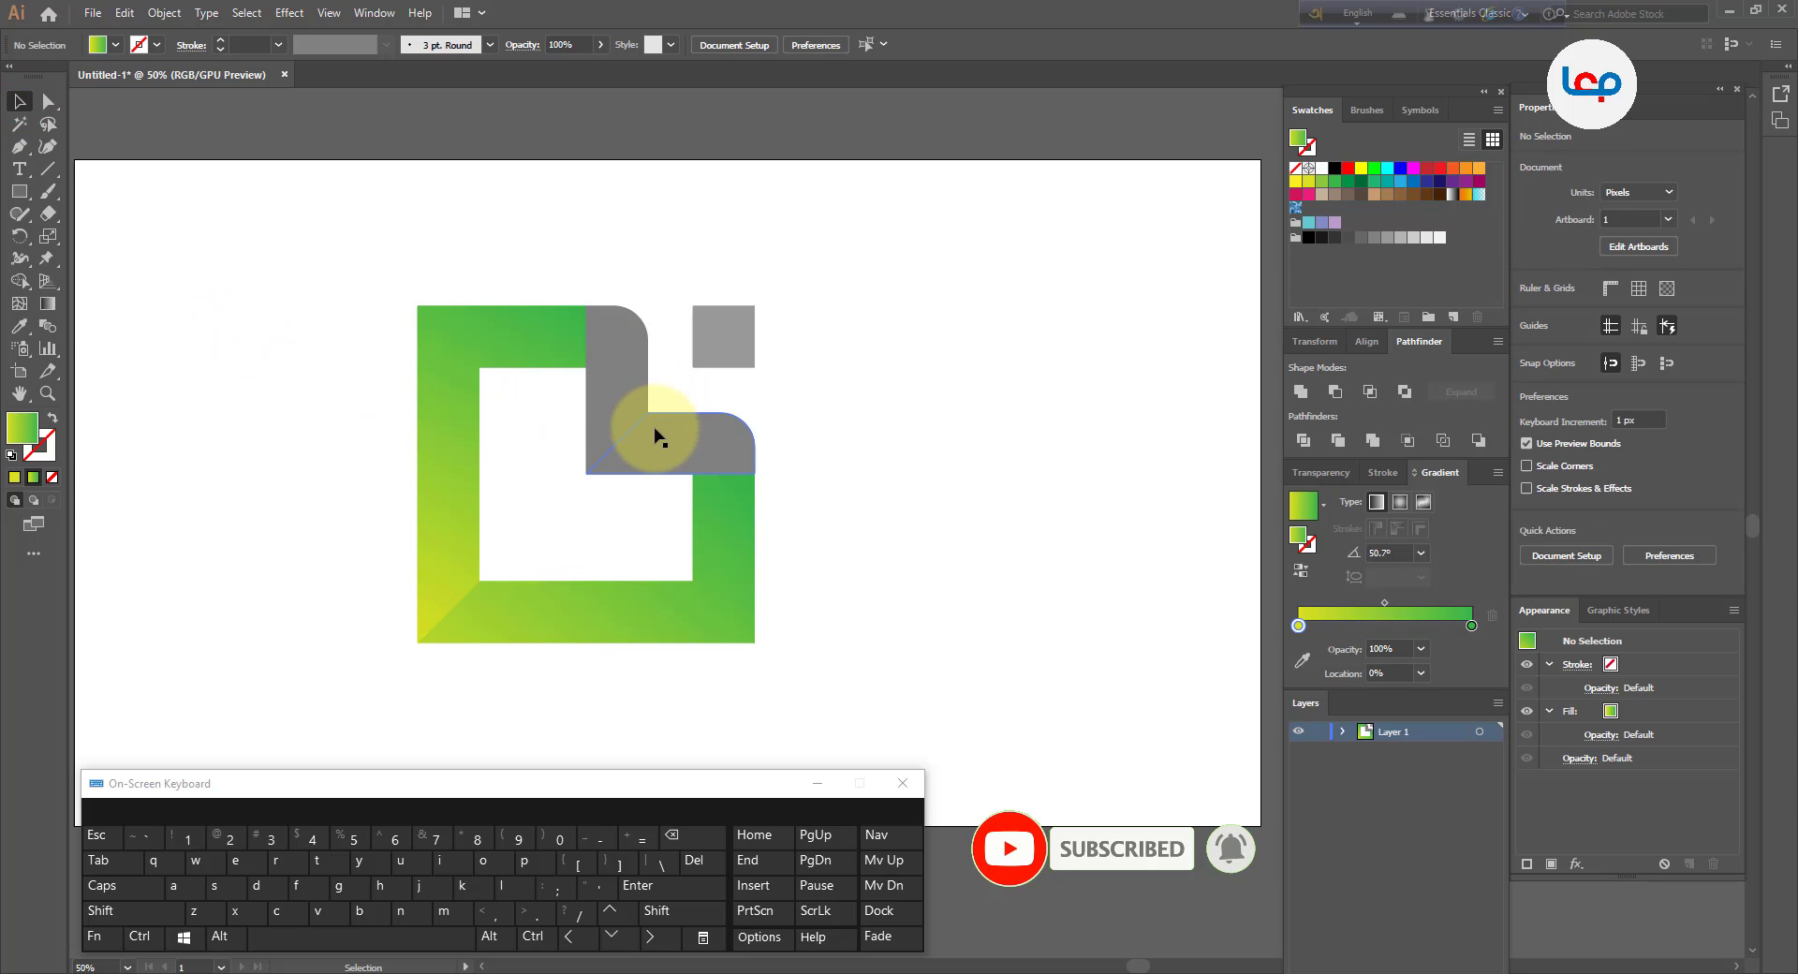
pyautogui.click(20, 326)
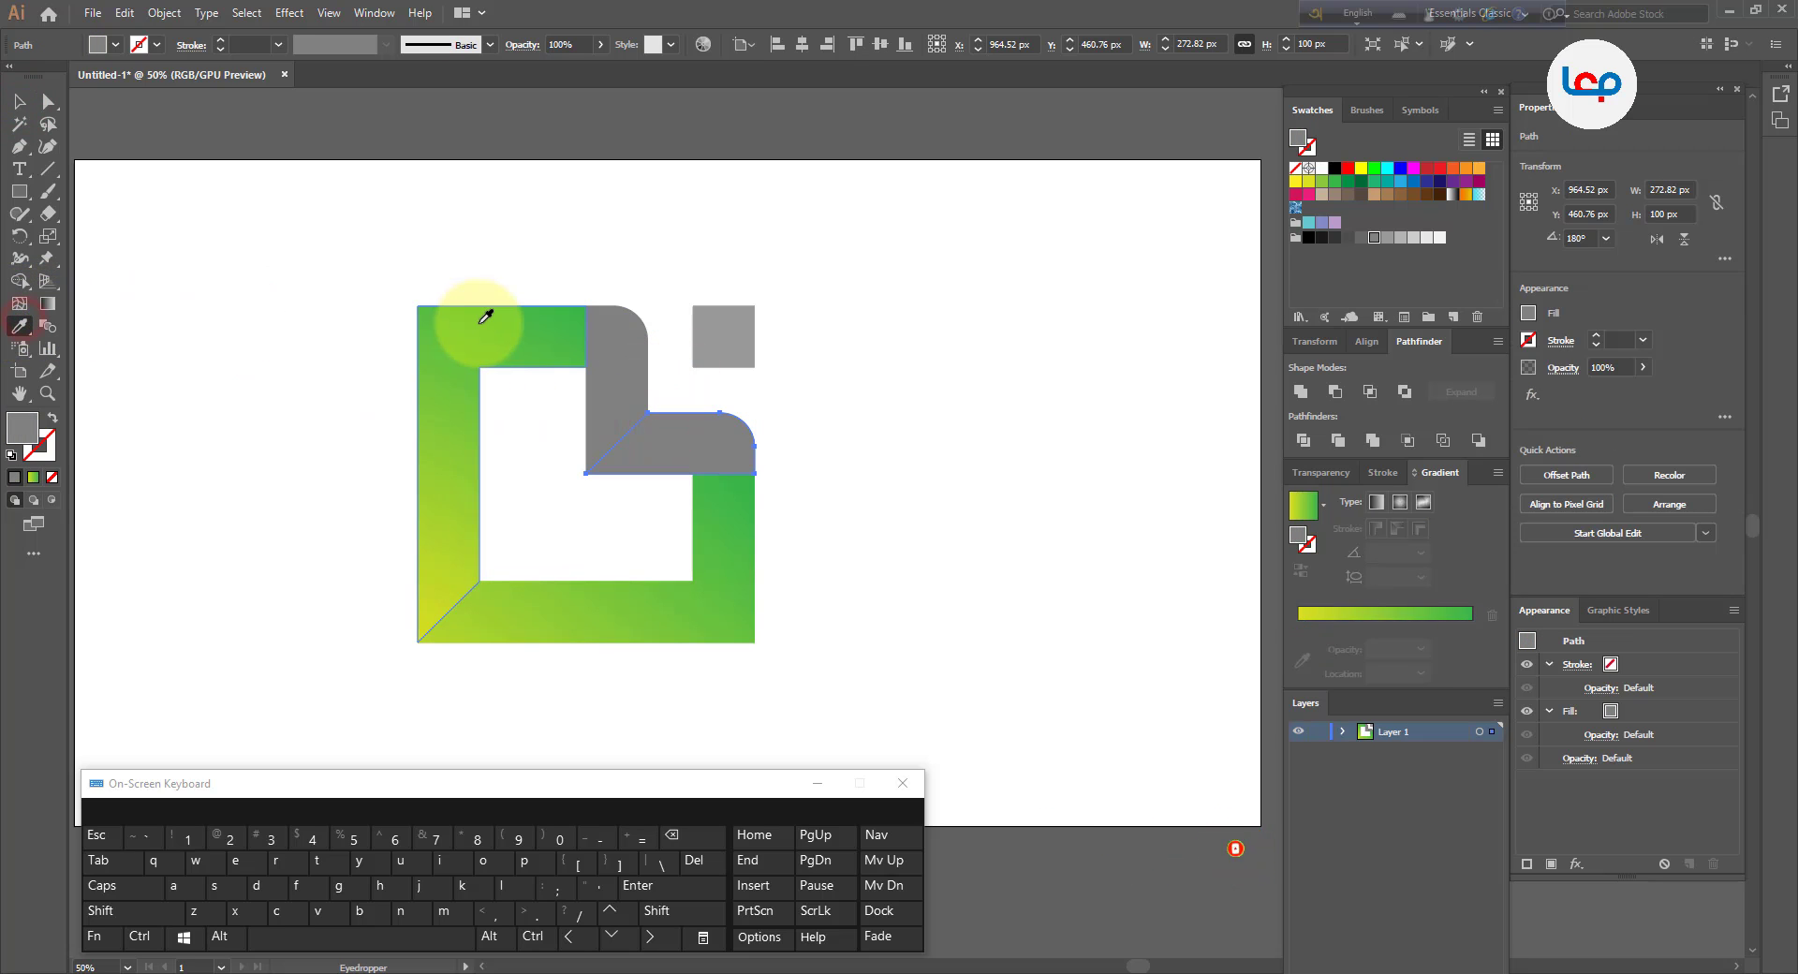
pyautogui.click(479, 323)
pyautogui.click(21, 102)
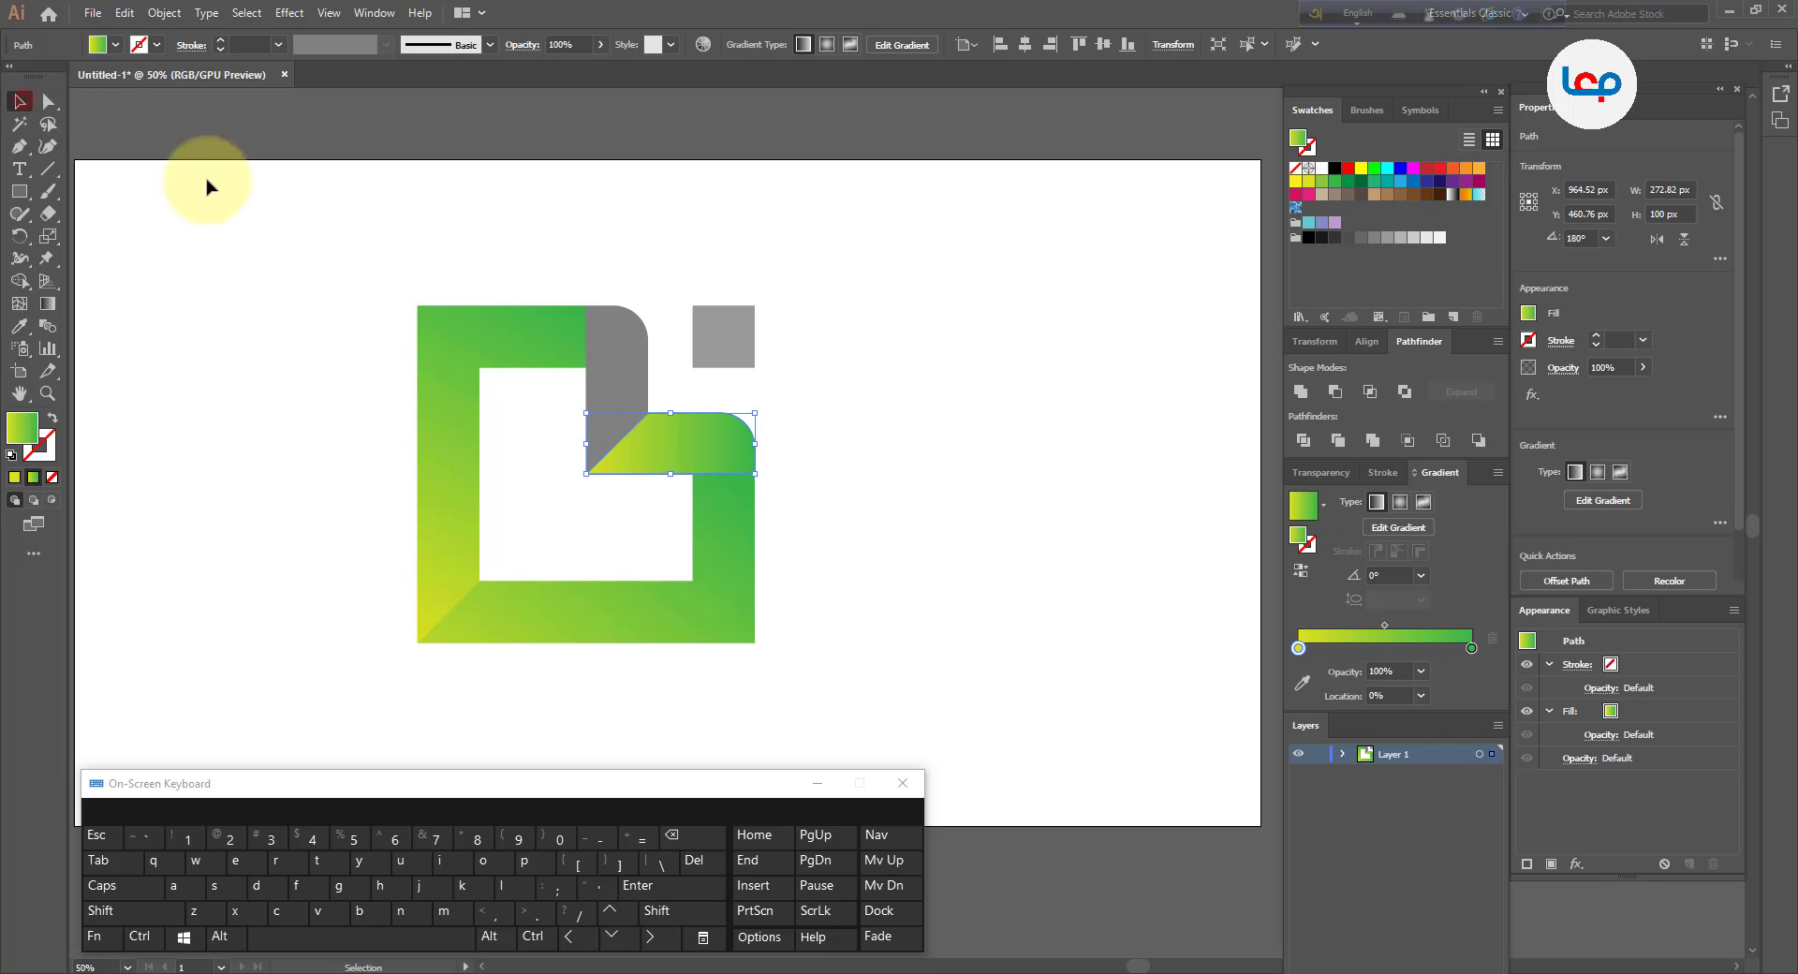
pyautogui.click(321, 250)
# Fill the notch's vertical arm with the gradient sampled from the horizontal arm
pyautogui.click(602, 356)
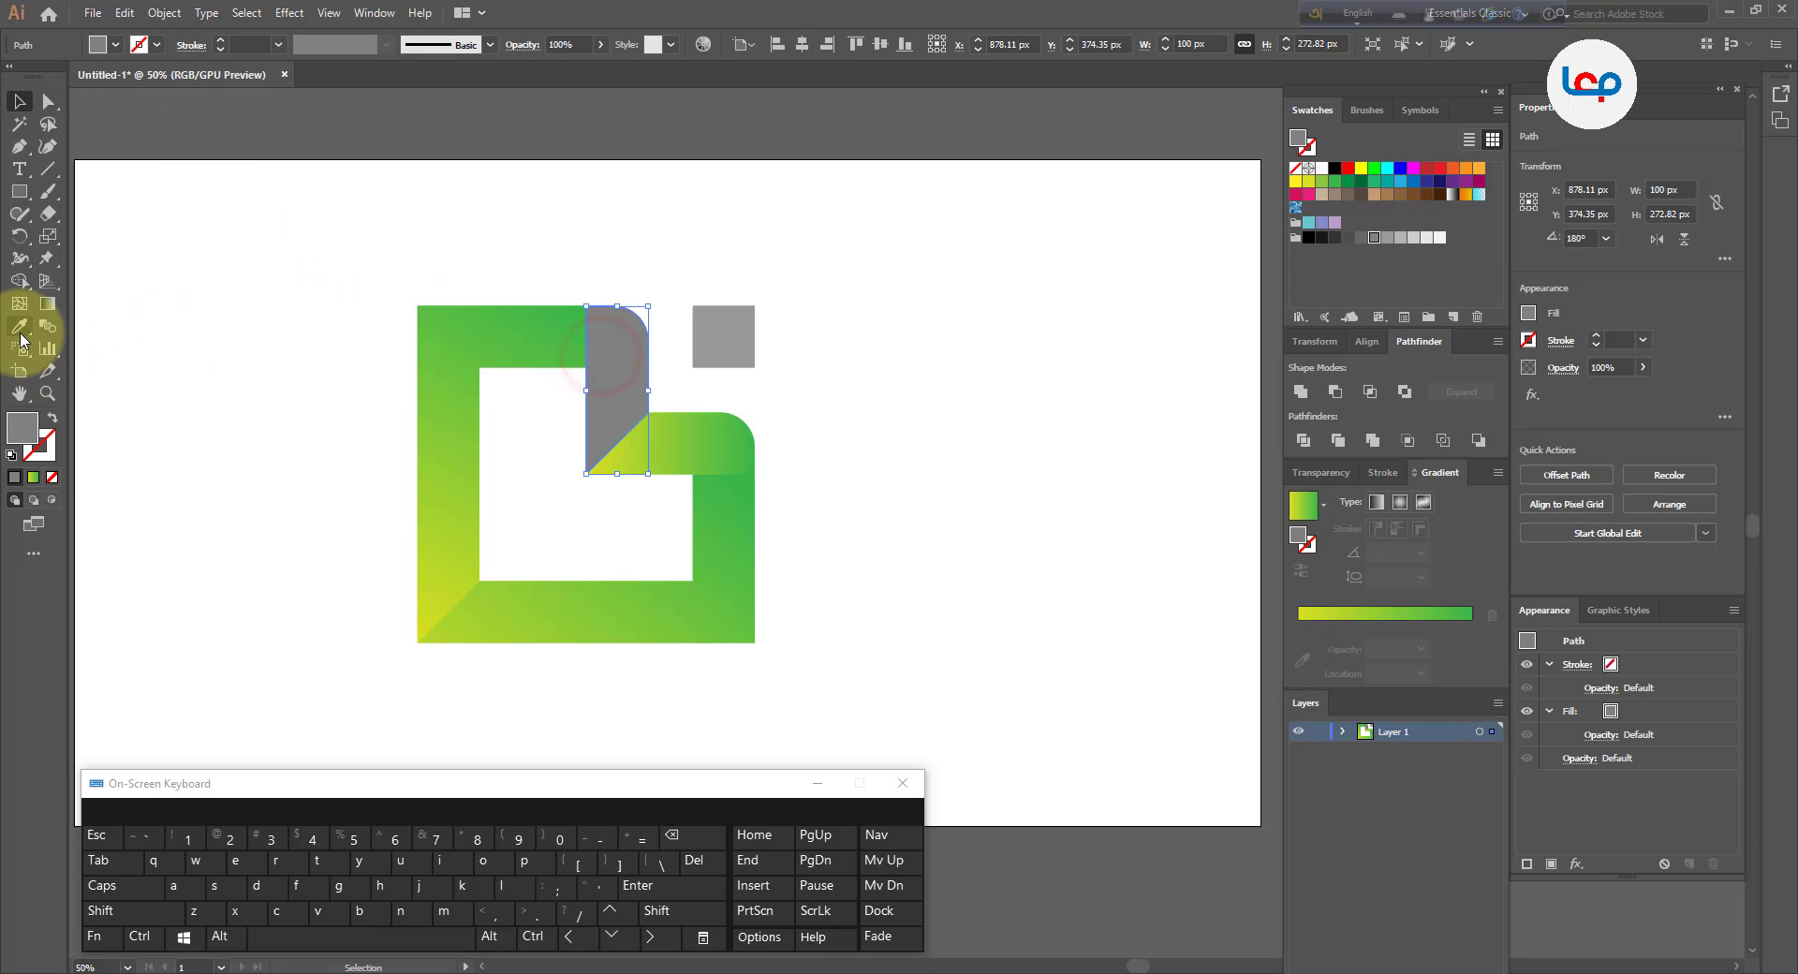
pyautogui.click(20, 326)
pyautogui.click(711, 445)
pyautogui.click(20, 101)
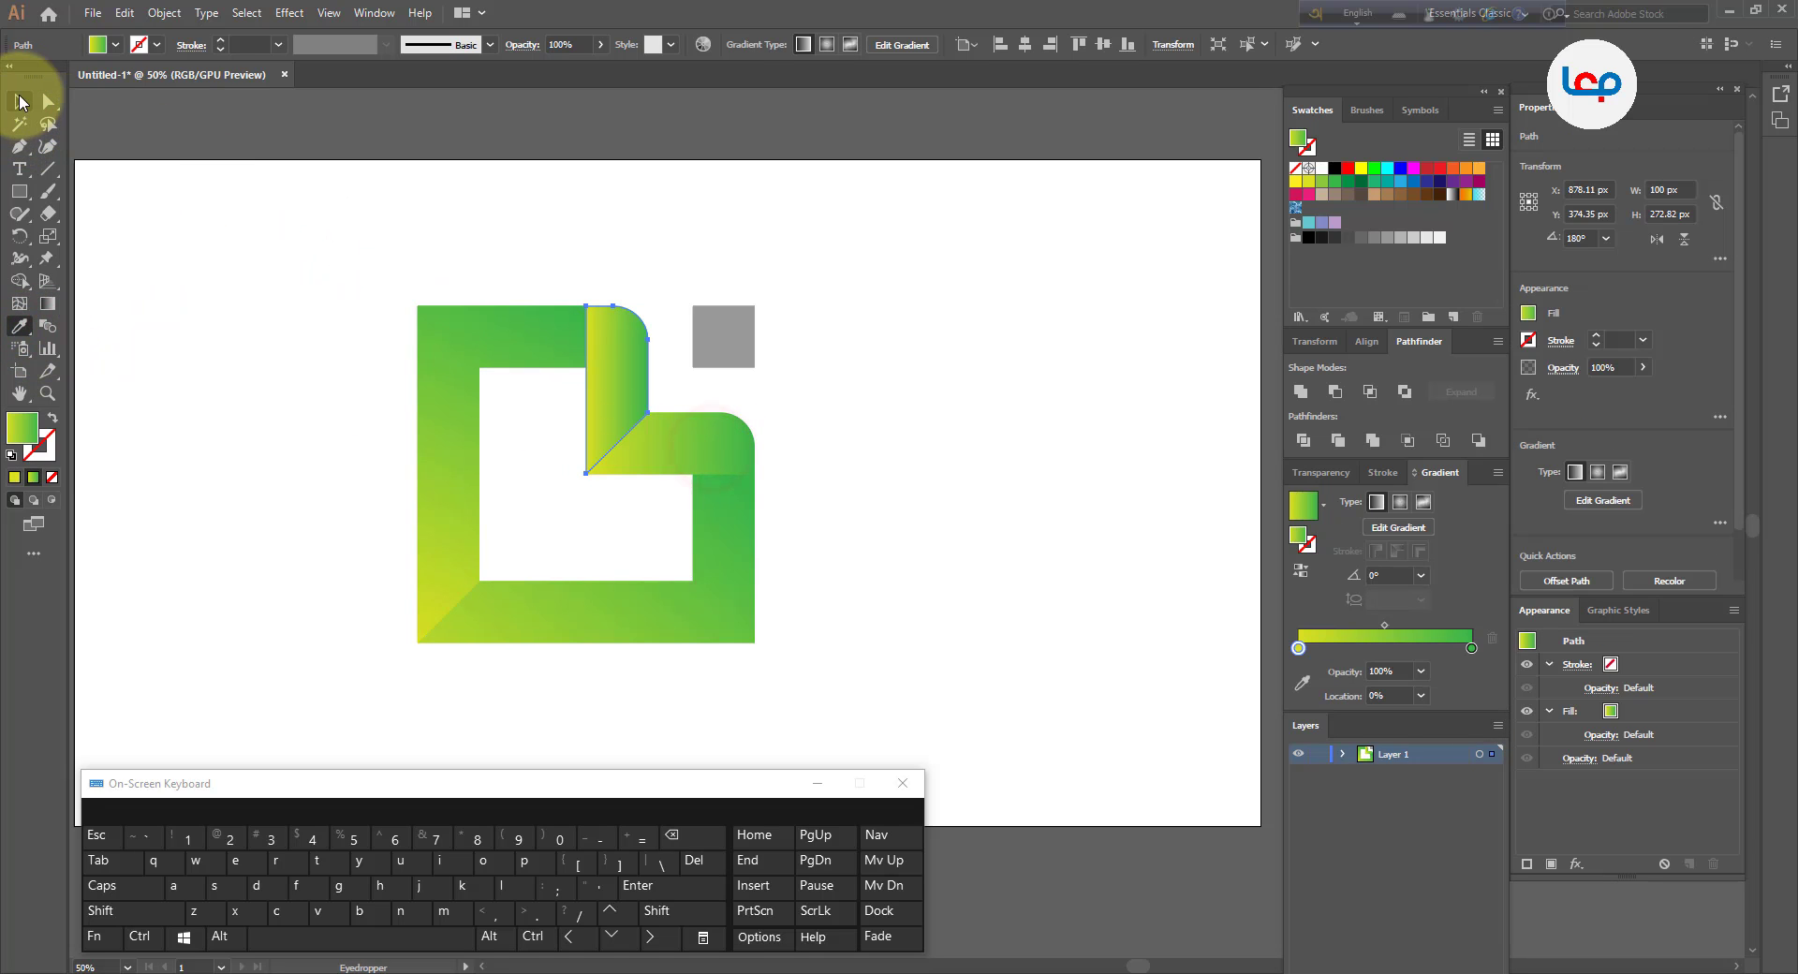
pyautogui.click(281, 318)
# Fill the small square's lower-right half with the gradient sampled from the notch's horizontal arm
pyautogui.click(698, 335)
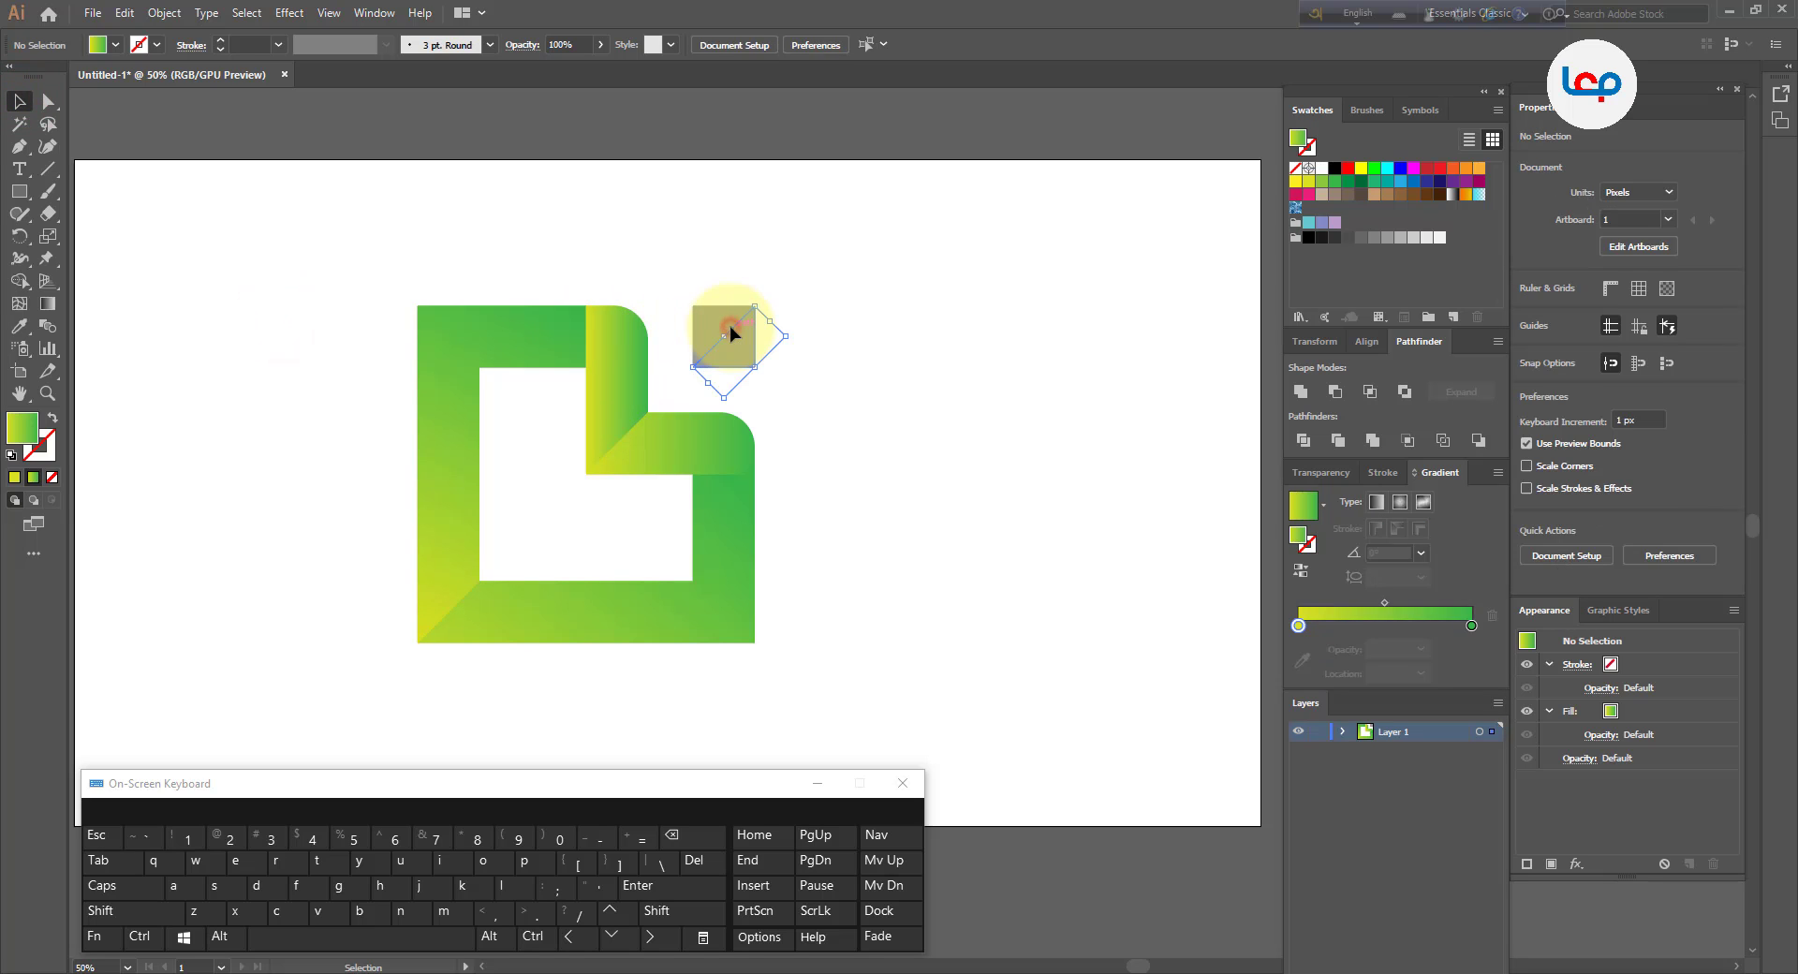
pyautogui.click(23, 326)
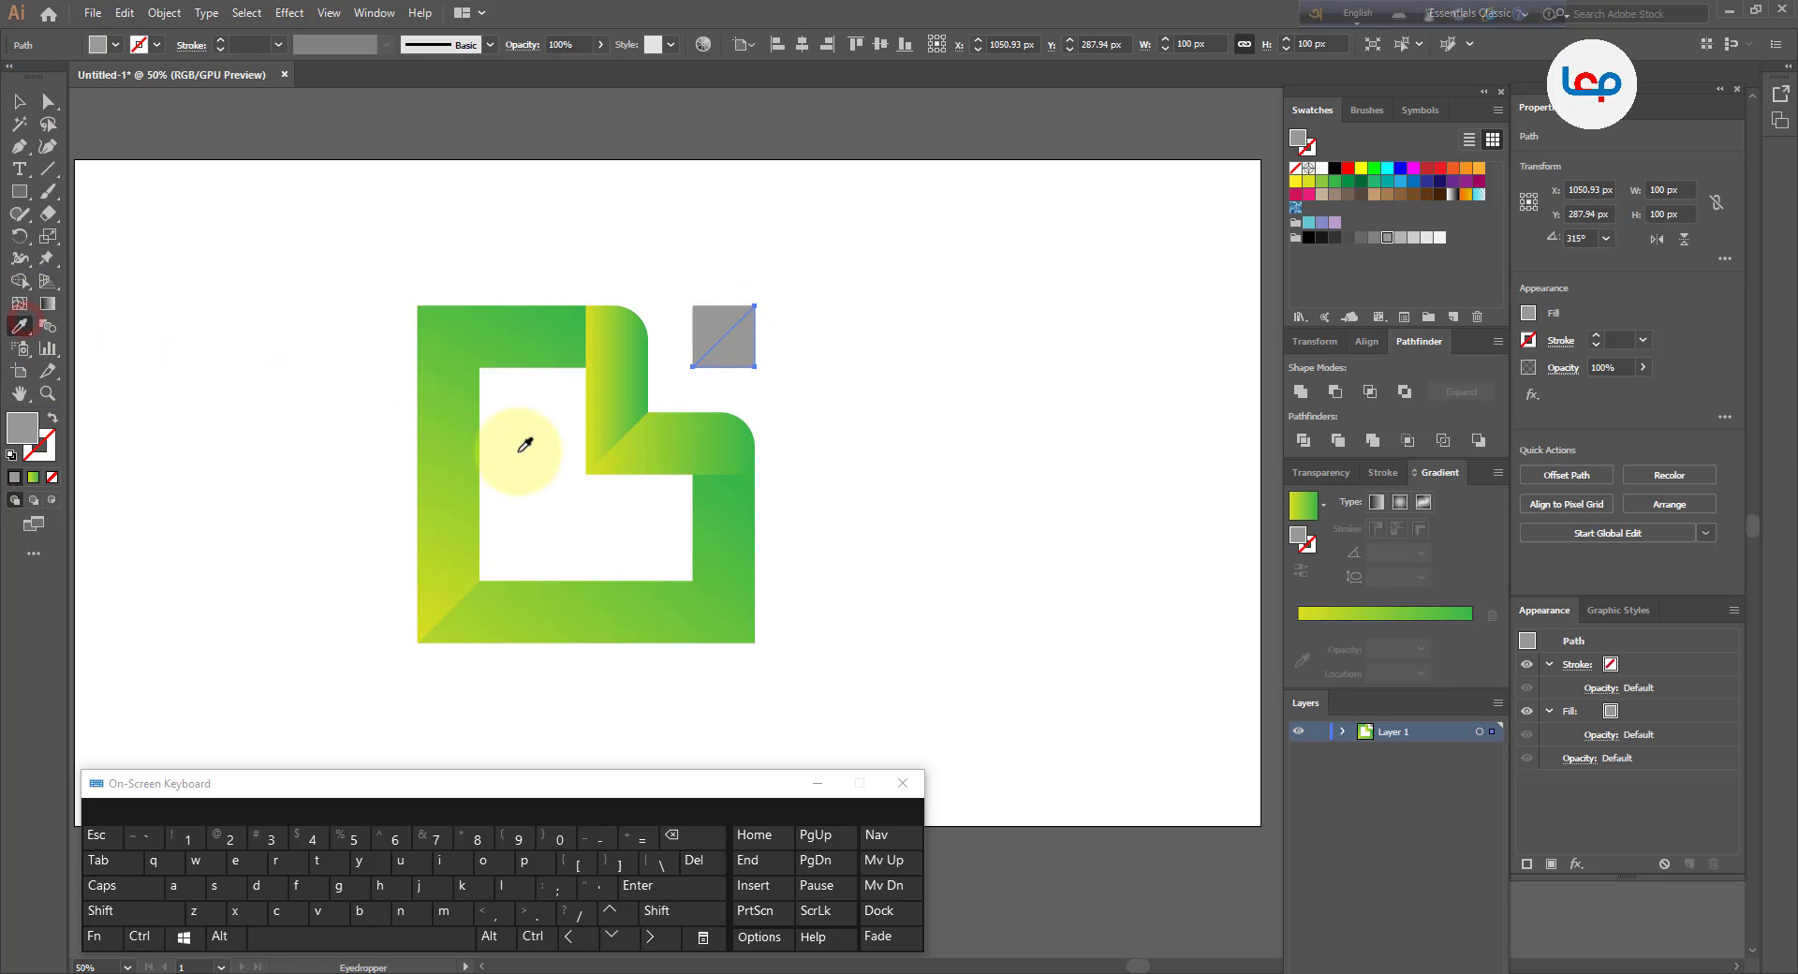
pyautogui.click(682, 433)
pyautogui.click(23, 105)
pyautogui.click(253, 241)
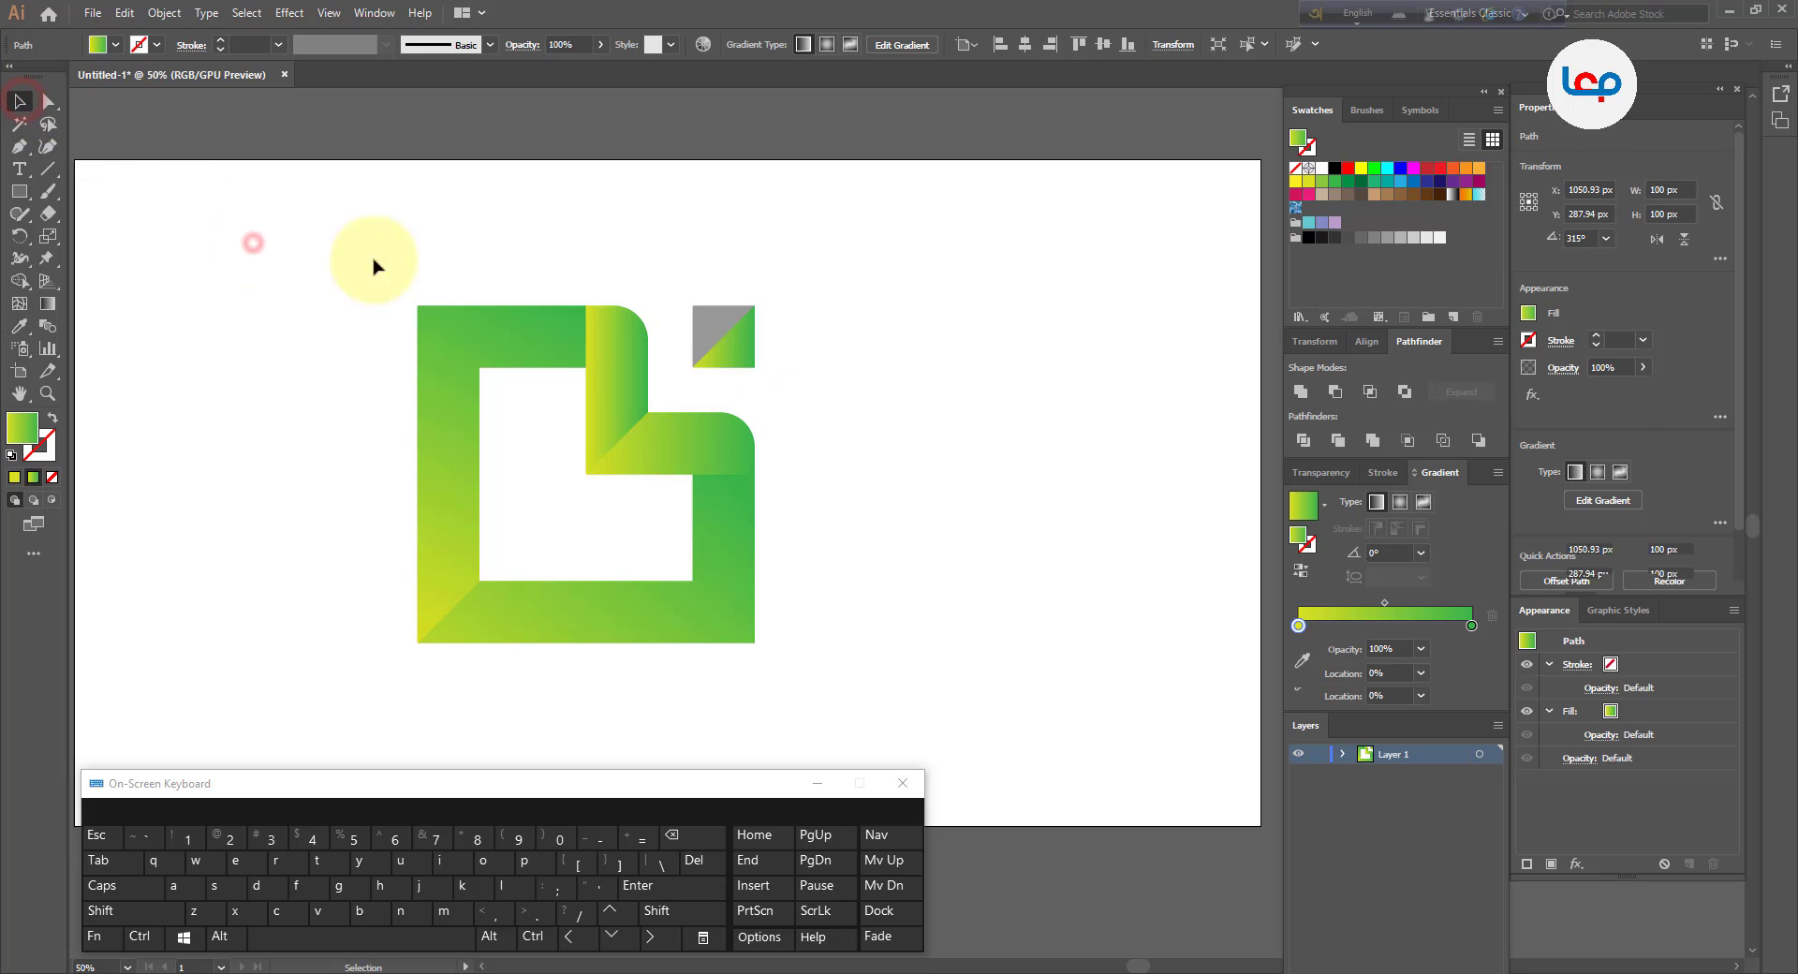
# Fill the small square's upper-left half with the gradient sampled from the notch's vertical arm
pyautogui.click(702, 320)
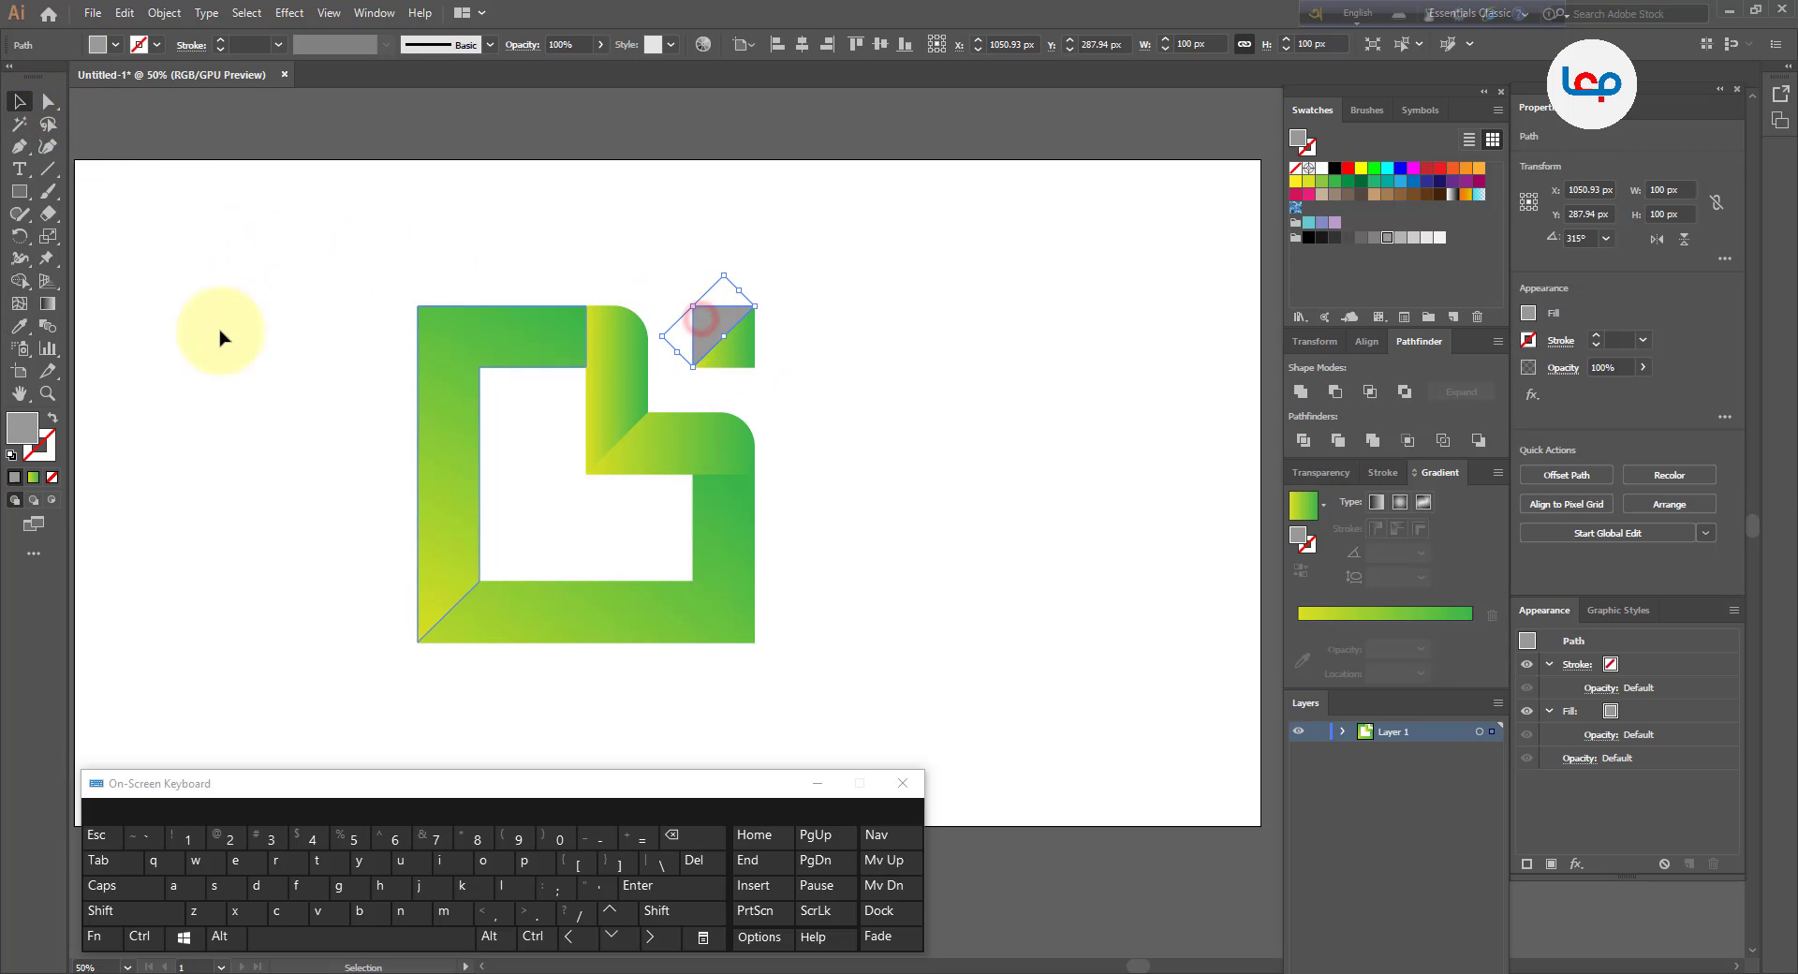
pyautogui.click(22, 326)
pyautogui.click(616, 333)
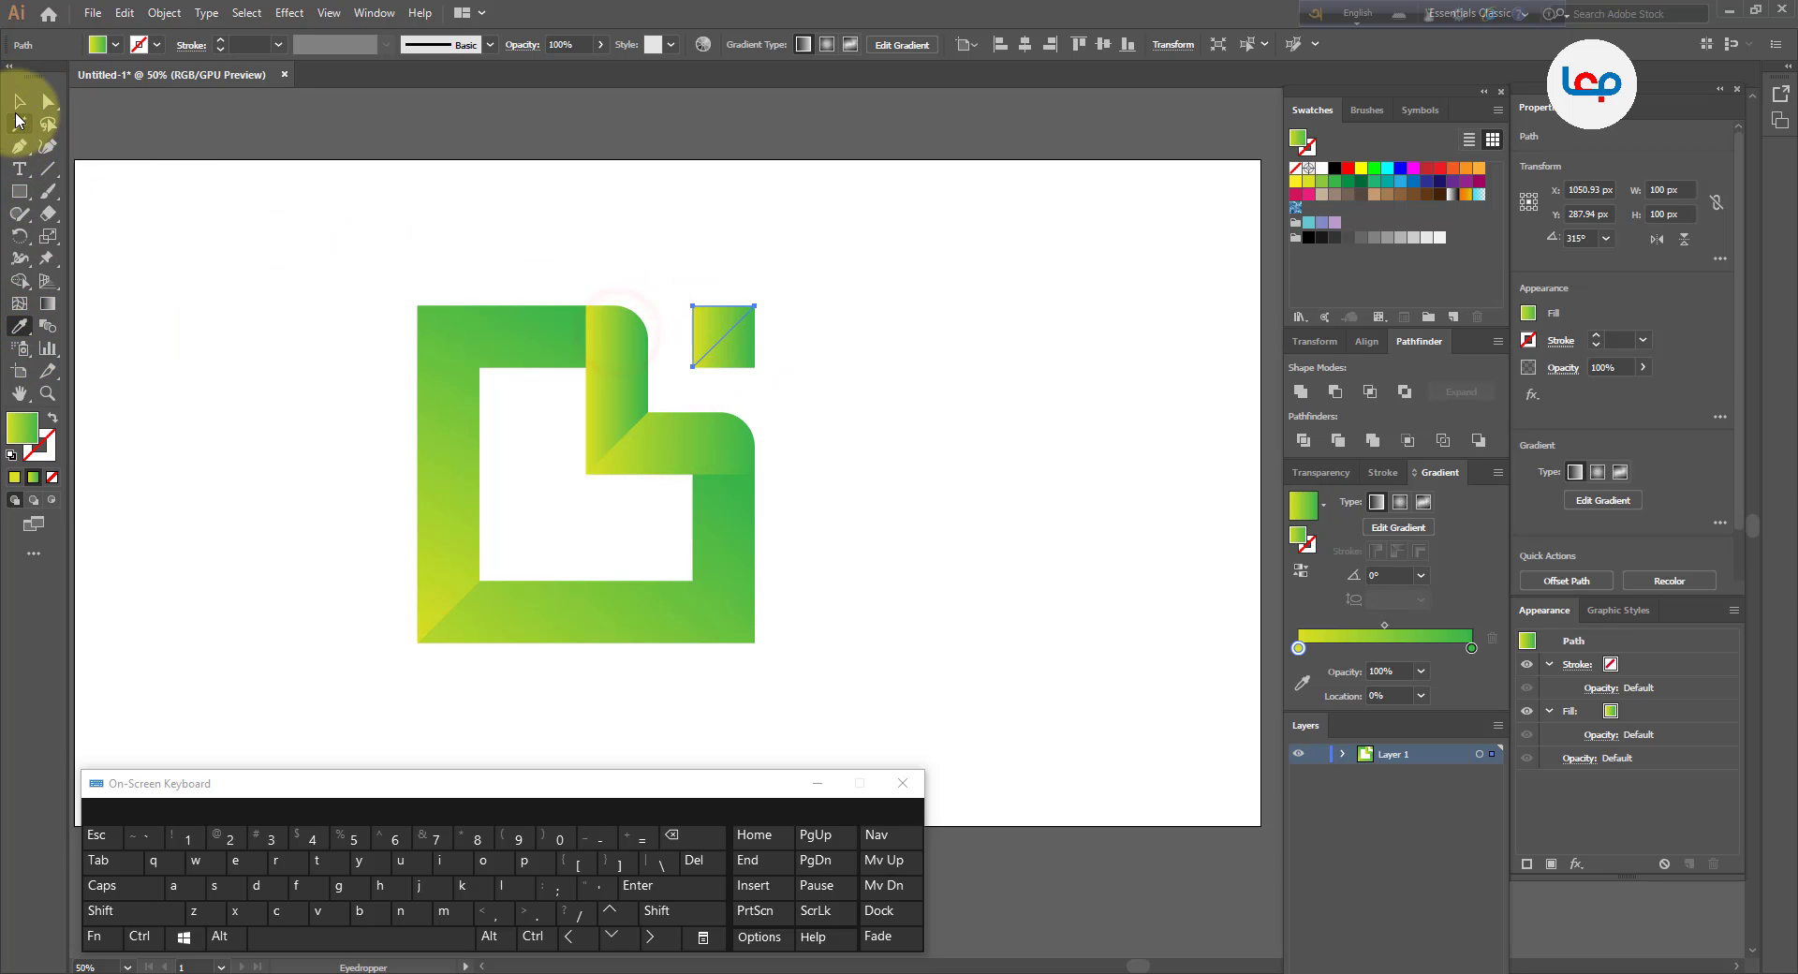
pyautogui.click(19, 101)
pyautogui.click(281, 481)
# Redraw the left L-shaped piece's gradient at about 52°, running from outside the frame's lower-left corner to beyond the notch
pyautogui.scroll(1, 463, 609)
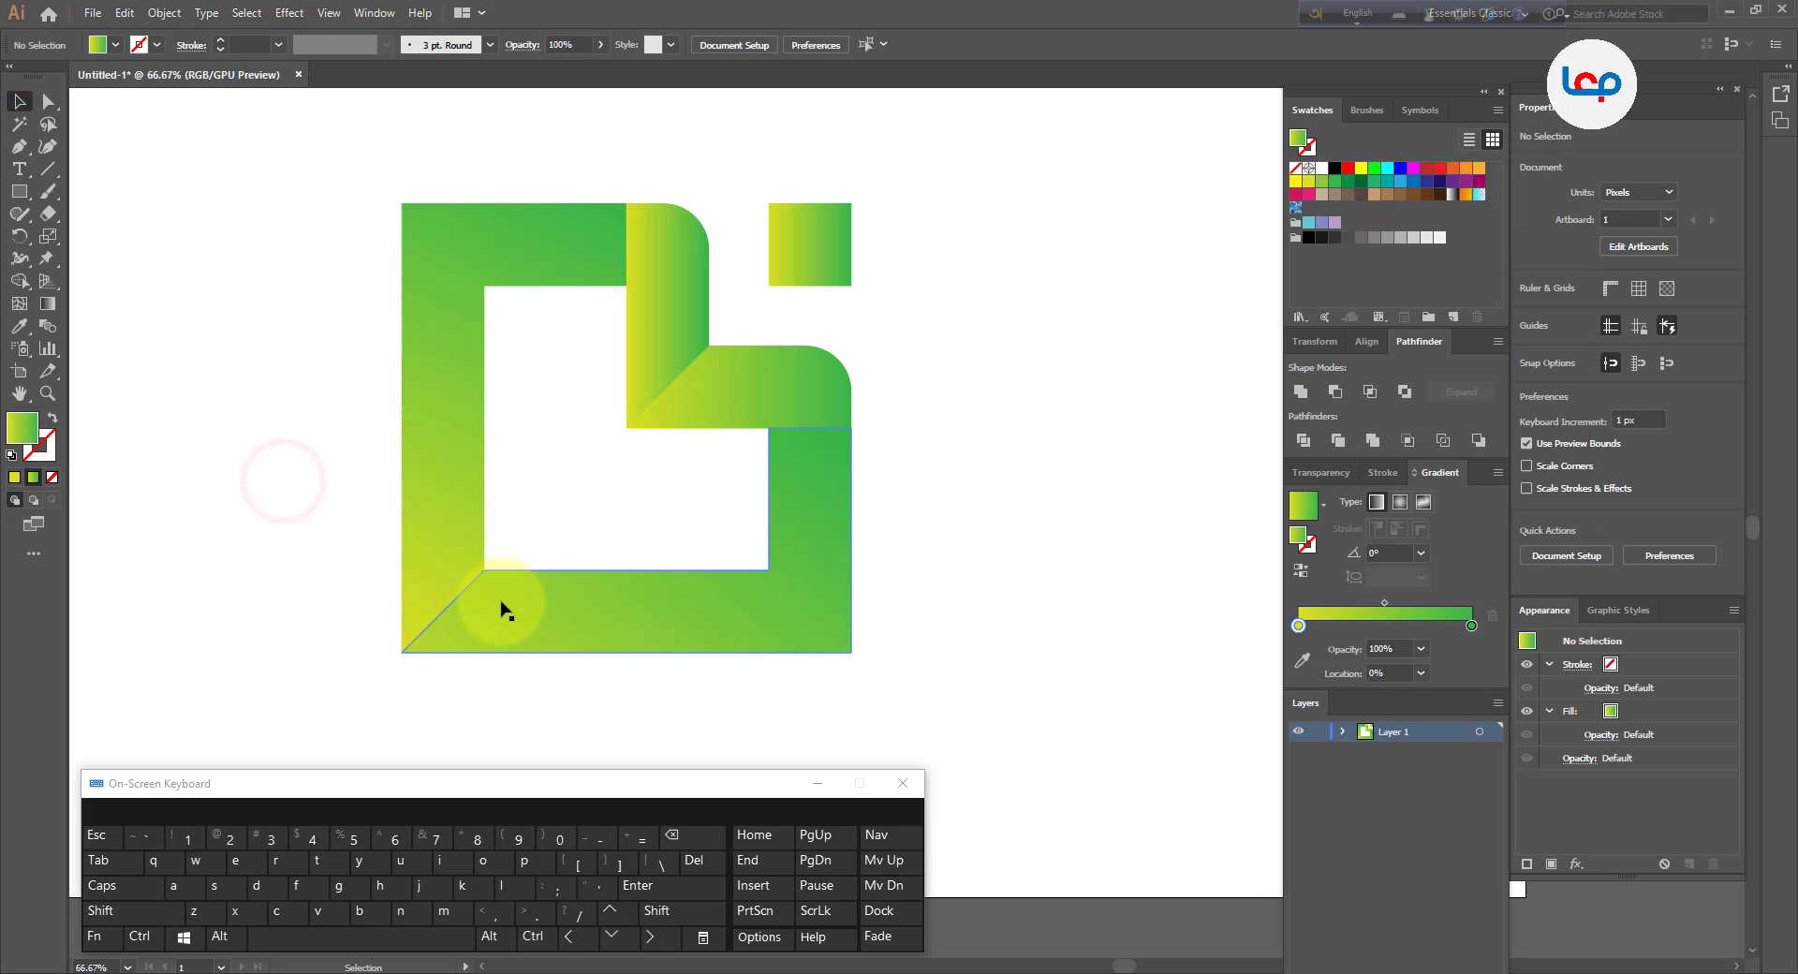
pyautogui.click(652, 615)
pyautogui.scroll(-2, 449, 421)
pyautogui.scroll(1, 358, 433)
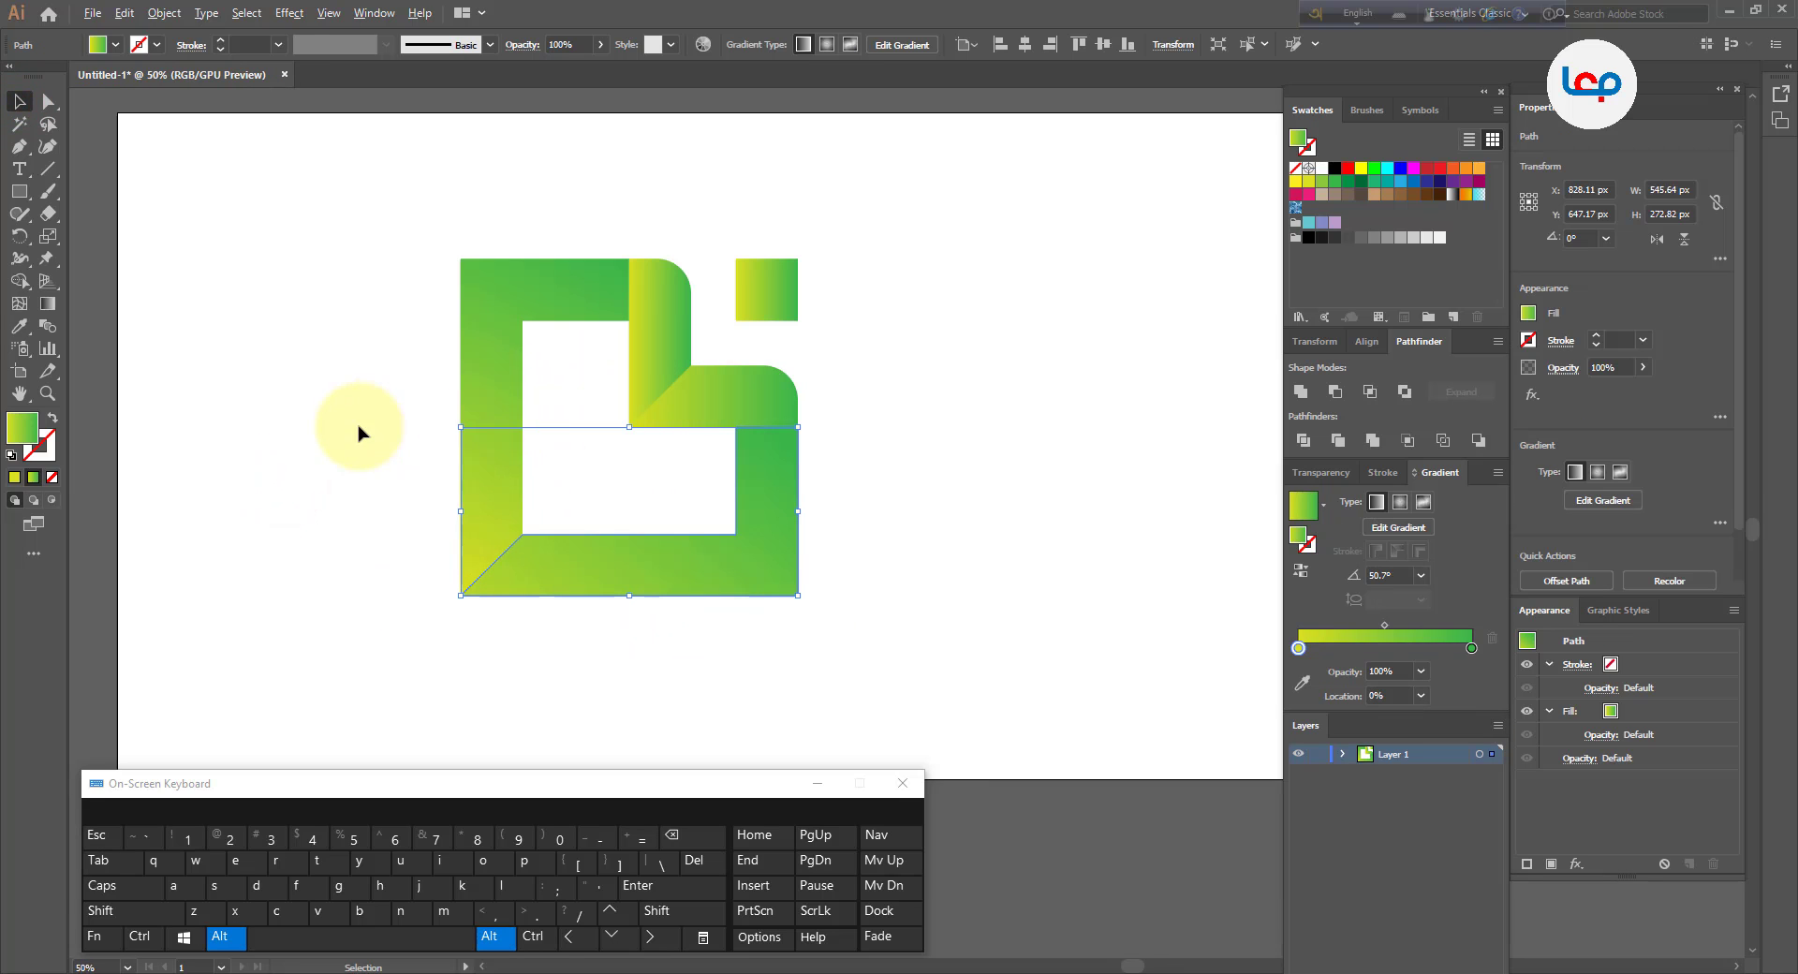
pyautogui.click(499, 387)
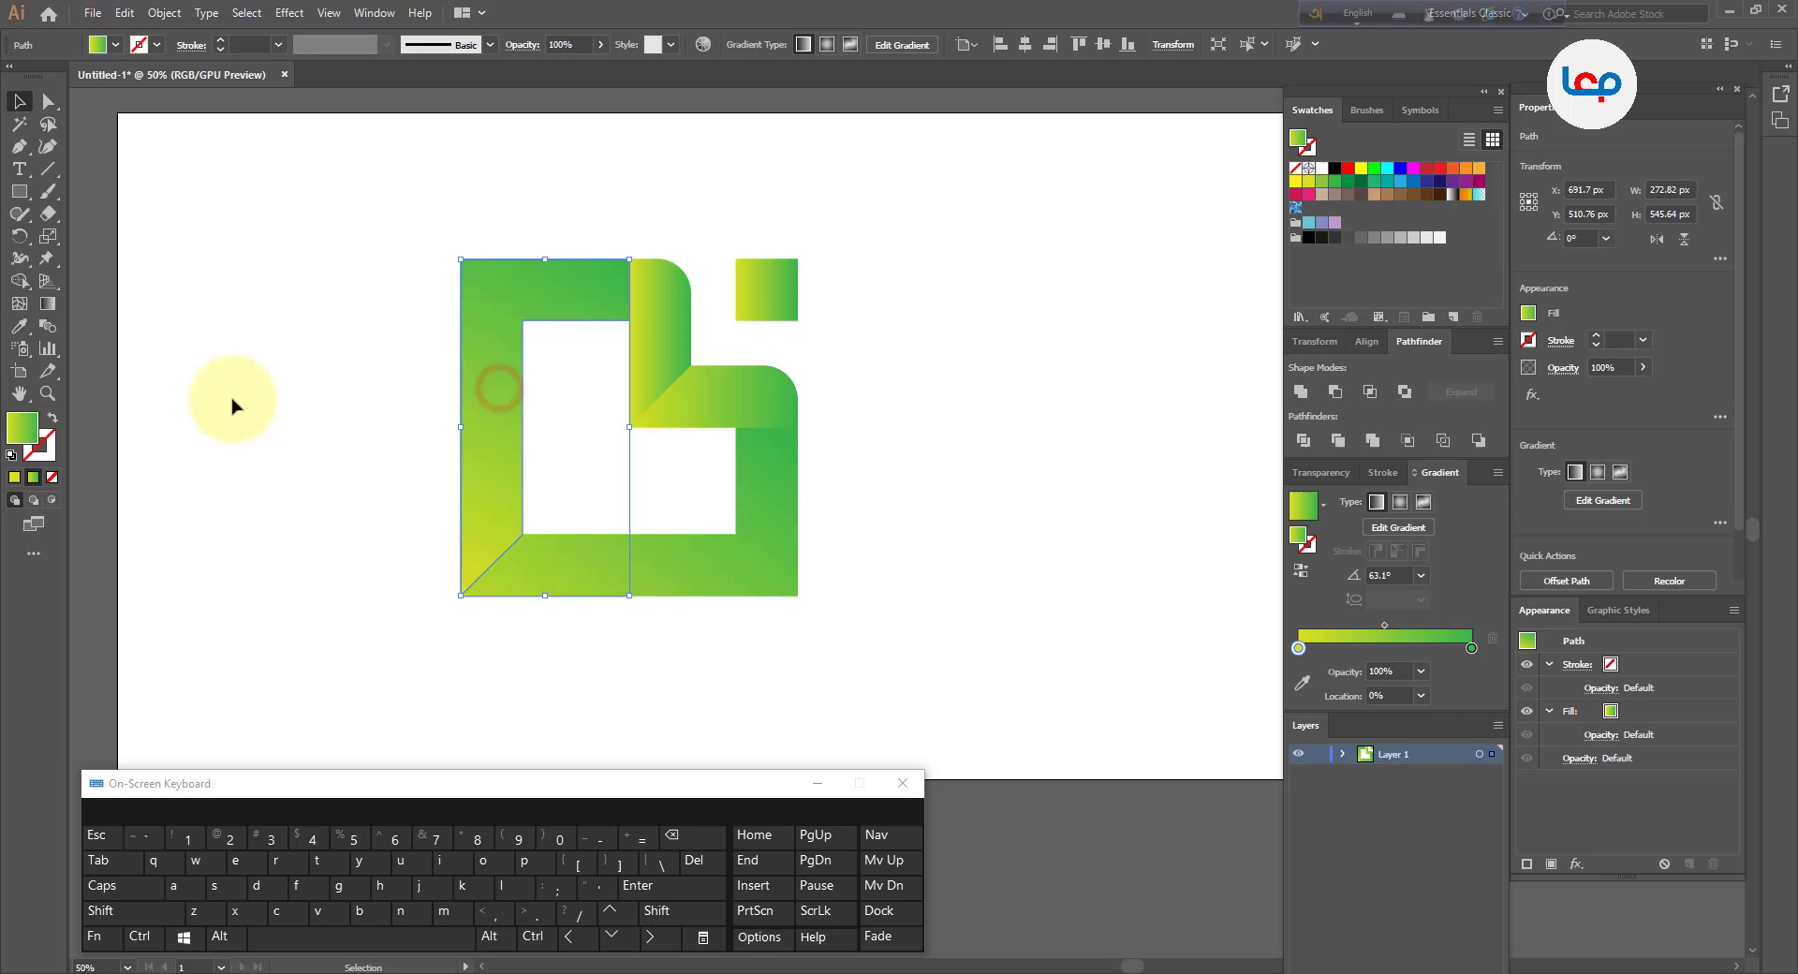
pyautogui.click(48, 302)
pyautogui.moveTo(644, 248)
pyautogui.mouseDown()
pyautogui.moveTo(449, 496)
pyautogui.moveTo(405, 634)
pyautogui.moveTo(373, 654)
pyautogui.mouseUp()
pyautogui.moveTo(641, 373)
pyautogui.mouseDown()
pyautogui.moveTo(690, 279)
pyautogui.moveTo(514, 424)
pyautogui.moveTo(669, 206)
pyautogui.moveTo(875, 80)
pyautogui.mouseUp()
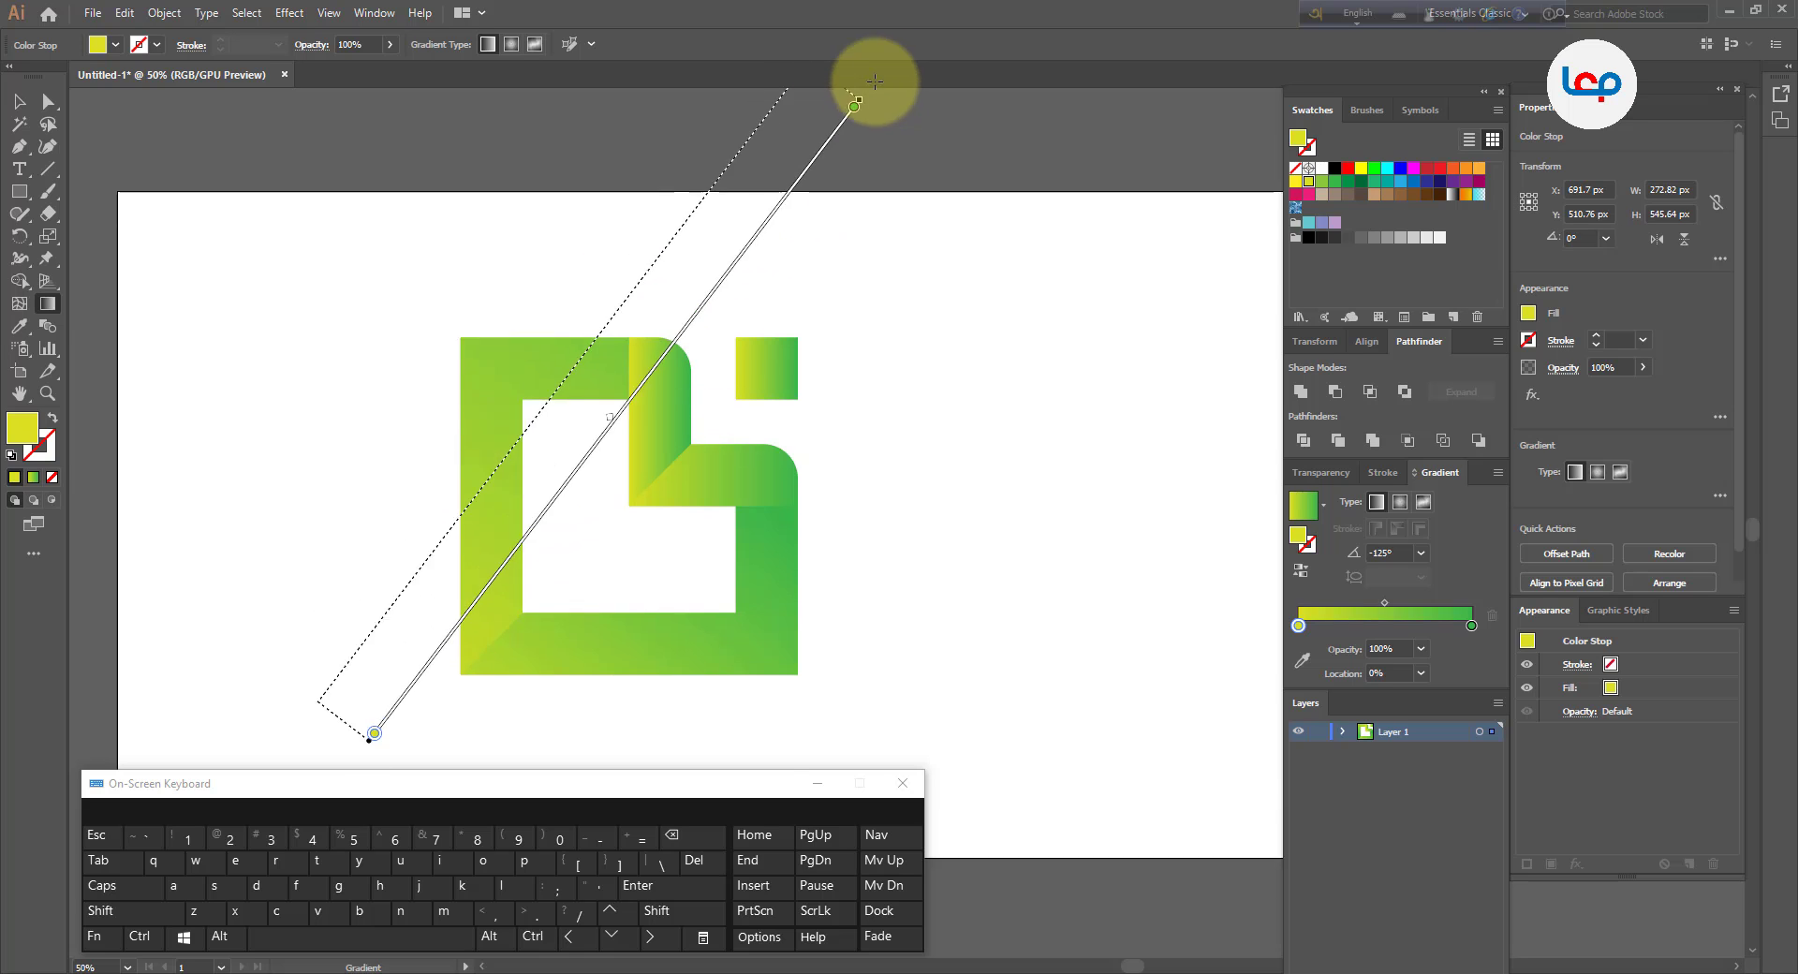
pyautogui.scroll(-3, 864, 313)
pyautogui.scroll(3, 552, 270)
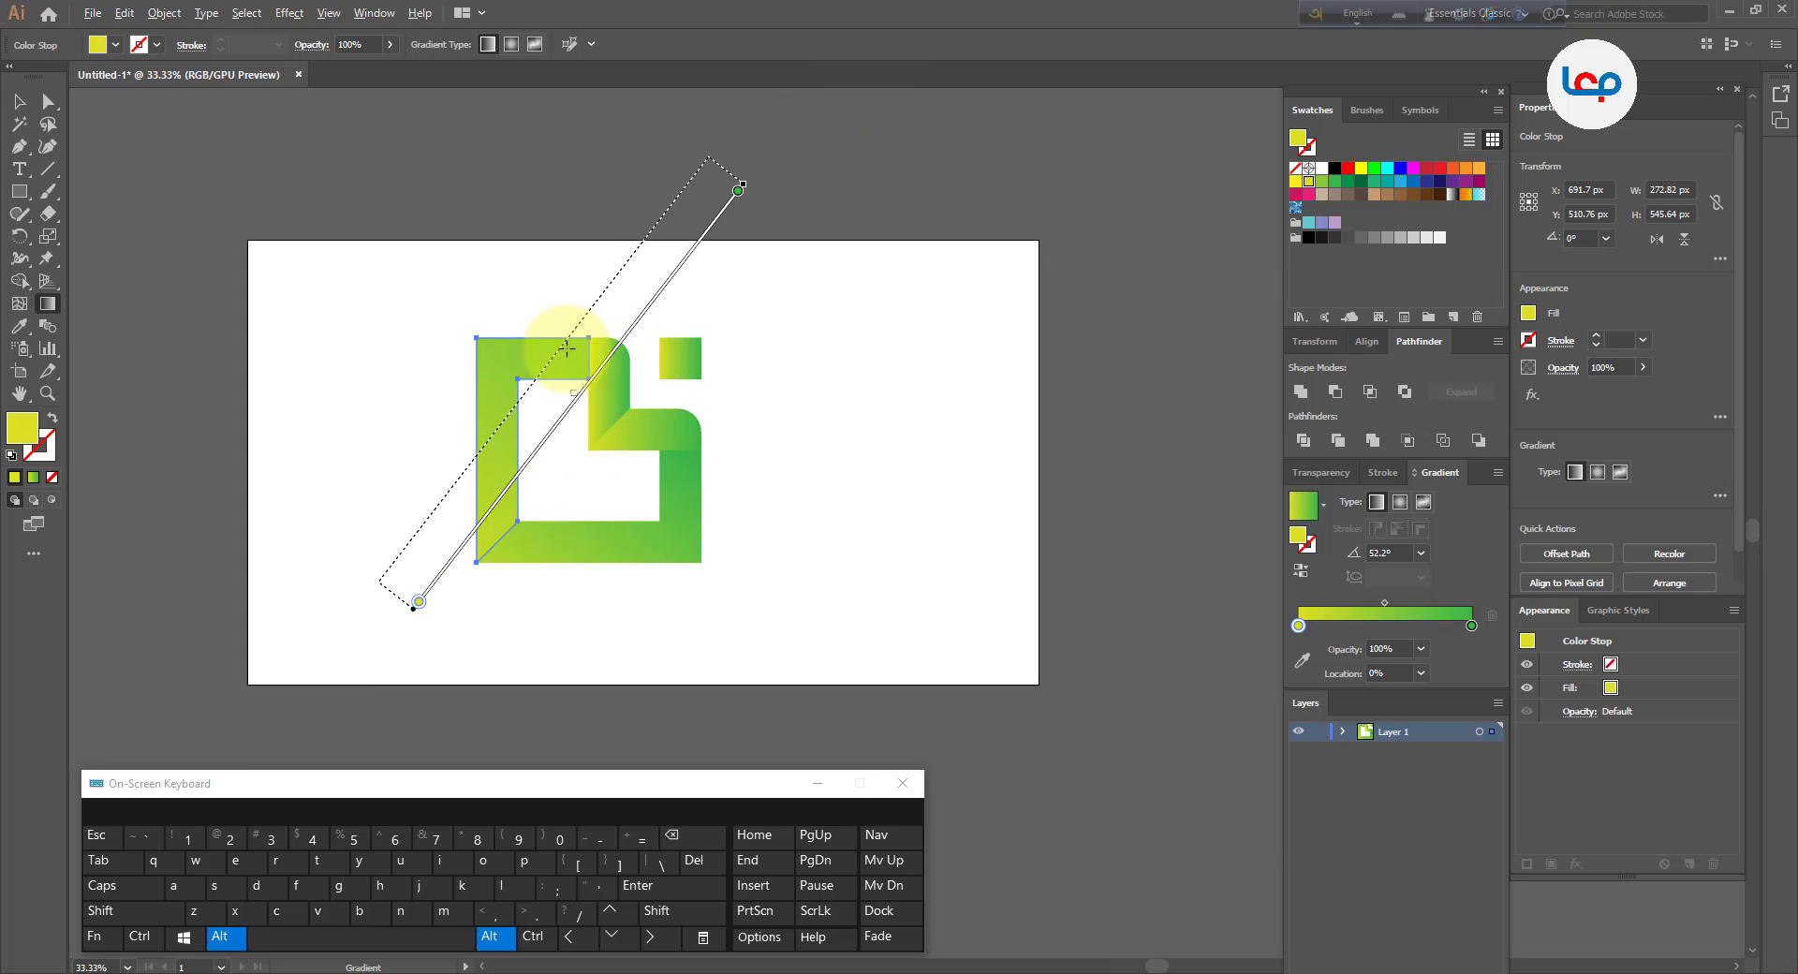
pyautogui.moveTo(274, 674); pyautogui.dragTo(514, 474)
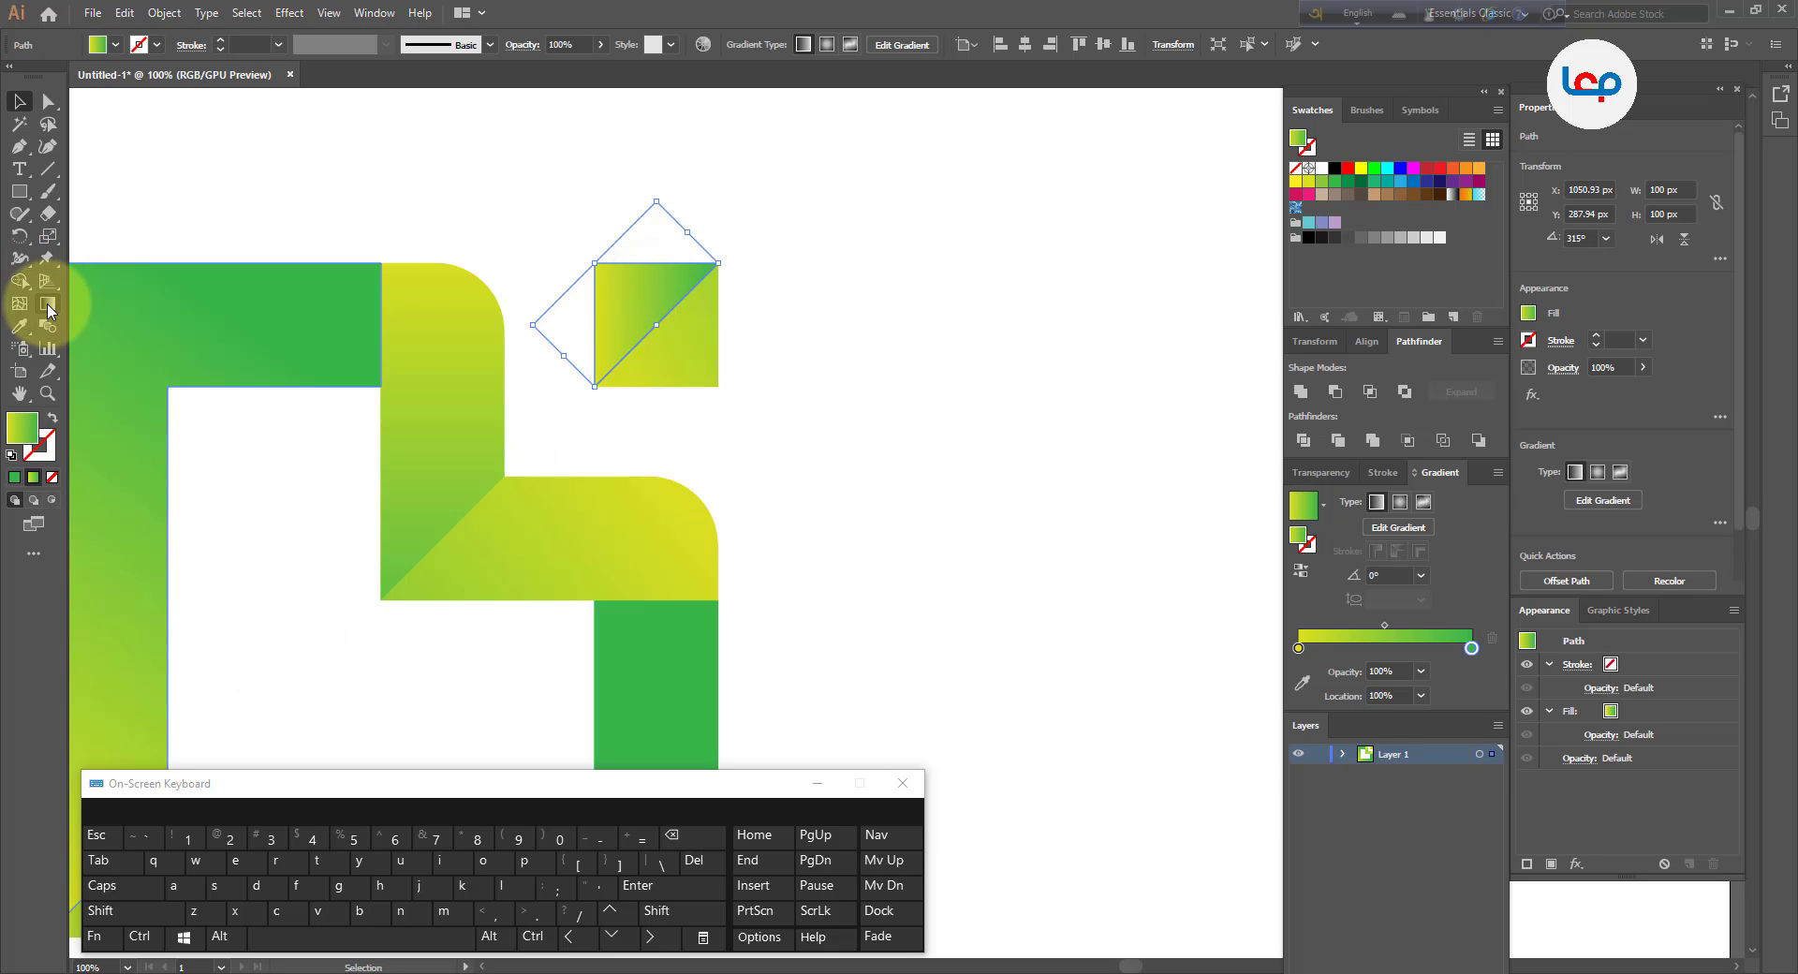
# Angle the gradient of the small square's upper-left half at about -19°, running from yellow-green to green across the square
pyautogui.click(47, 305)
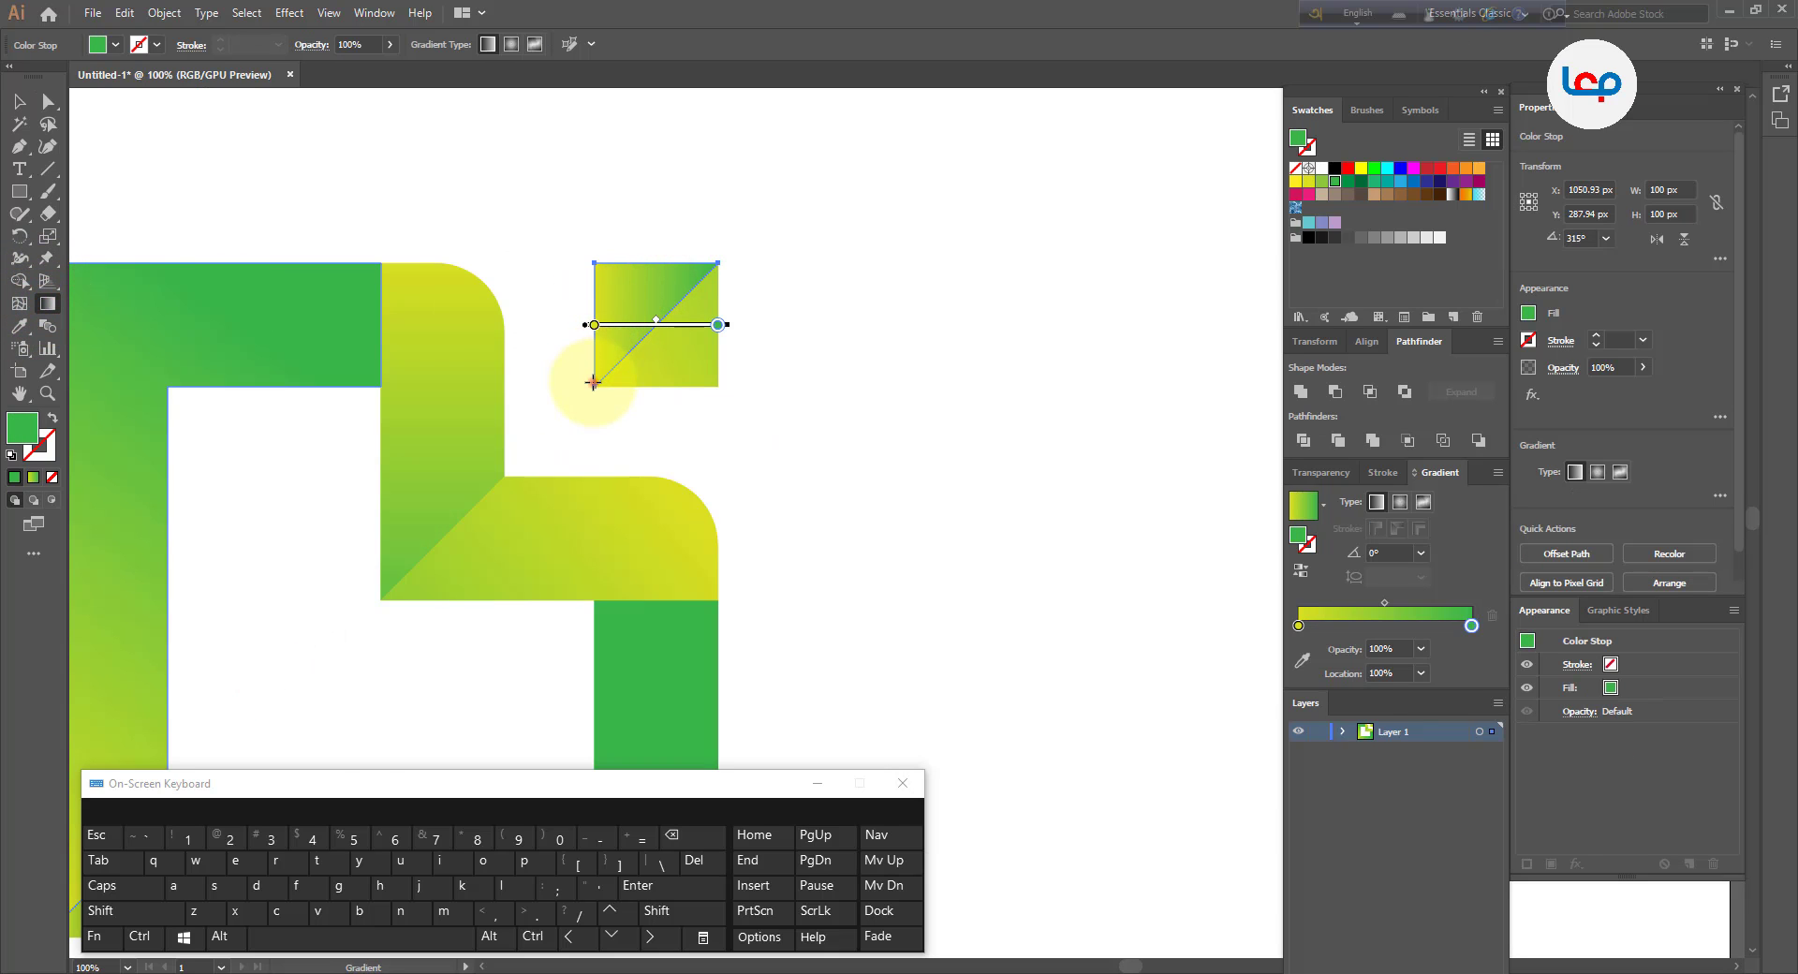
pyautogui.moveTo(593, 382); pyautogui.dragTo(634, 609)
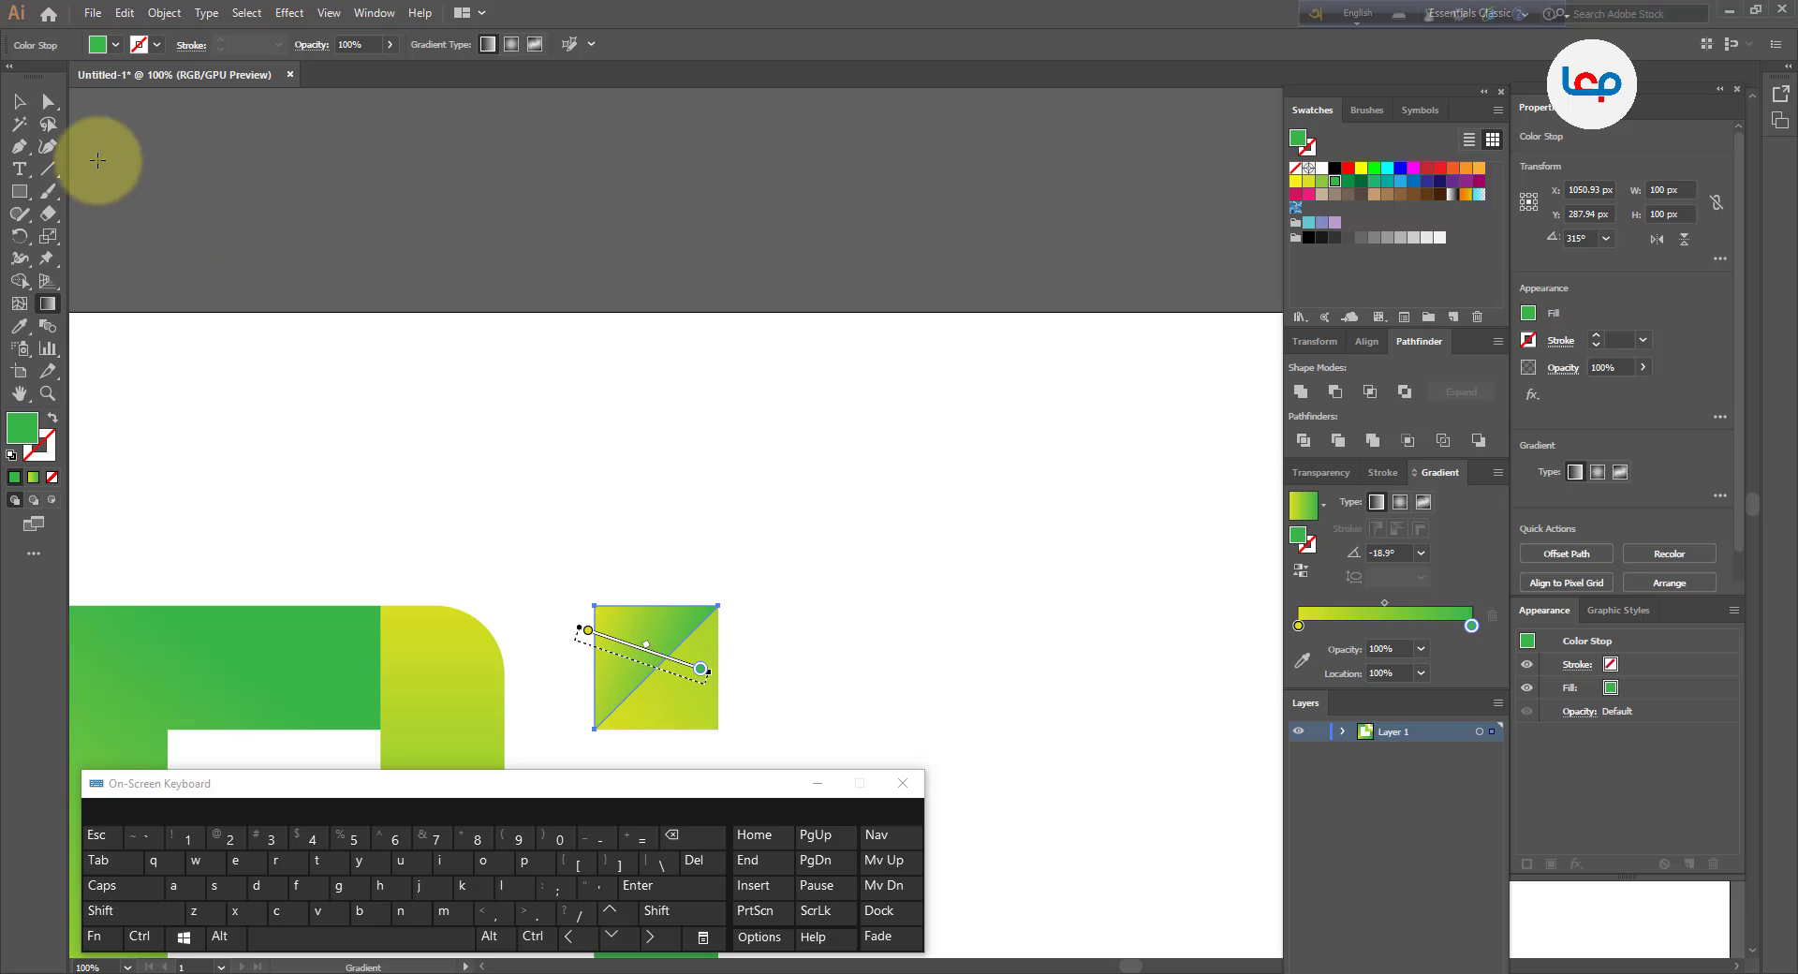
pyautogui.click(19, 101)
pyautogui.click(744, 307)
pyautogui.scroll(-2, 770, 296)
pyautogui.scroll(-1, 730, 281)
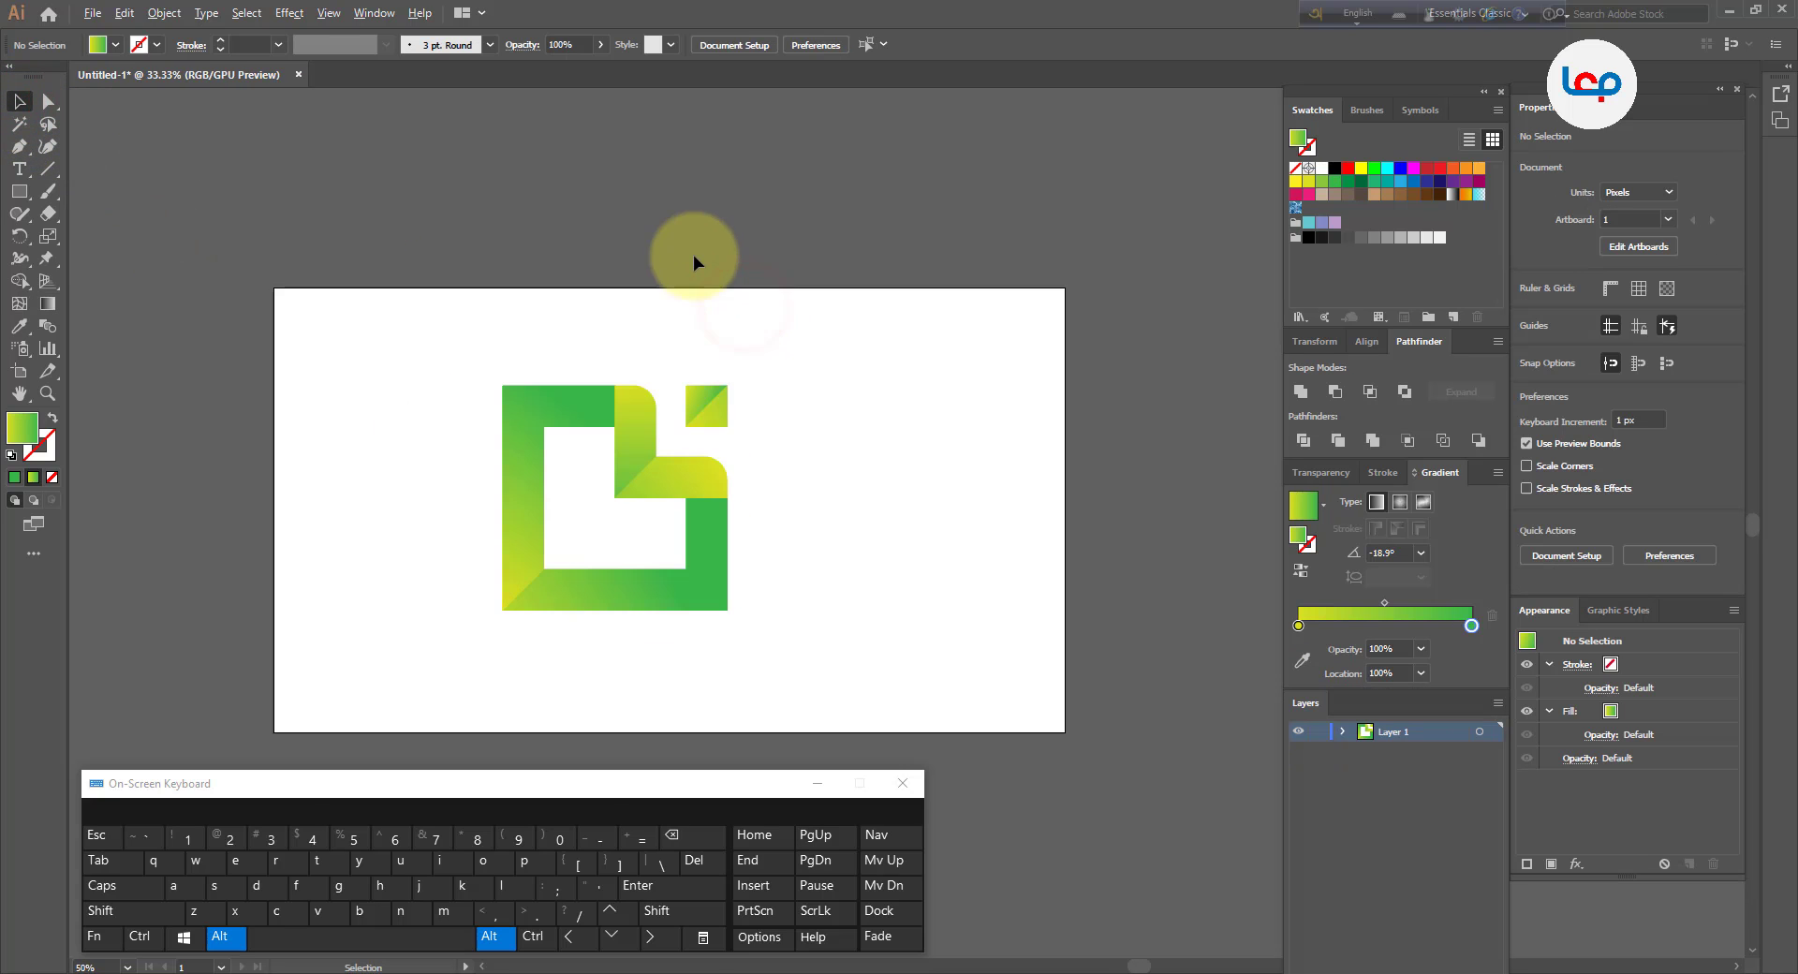
# Angle the notch's vertical arm gradient at about -37°, from the arm's upper-left corner to the empty area below the small square
pyautogui.scroll(2, 734, 445)
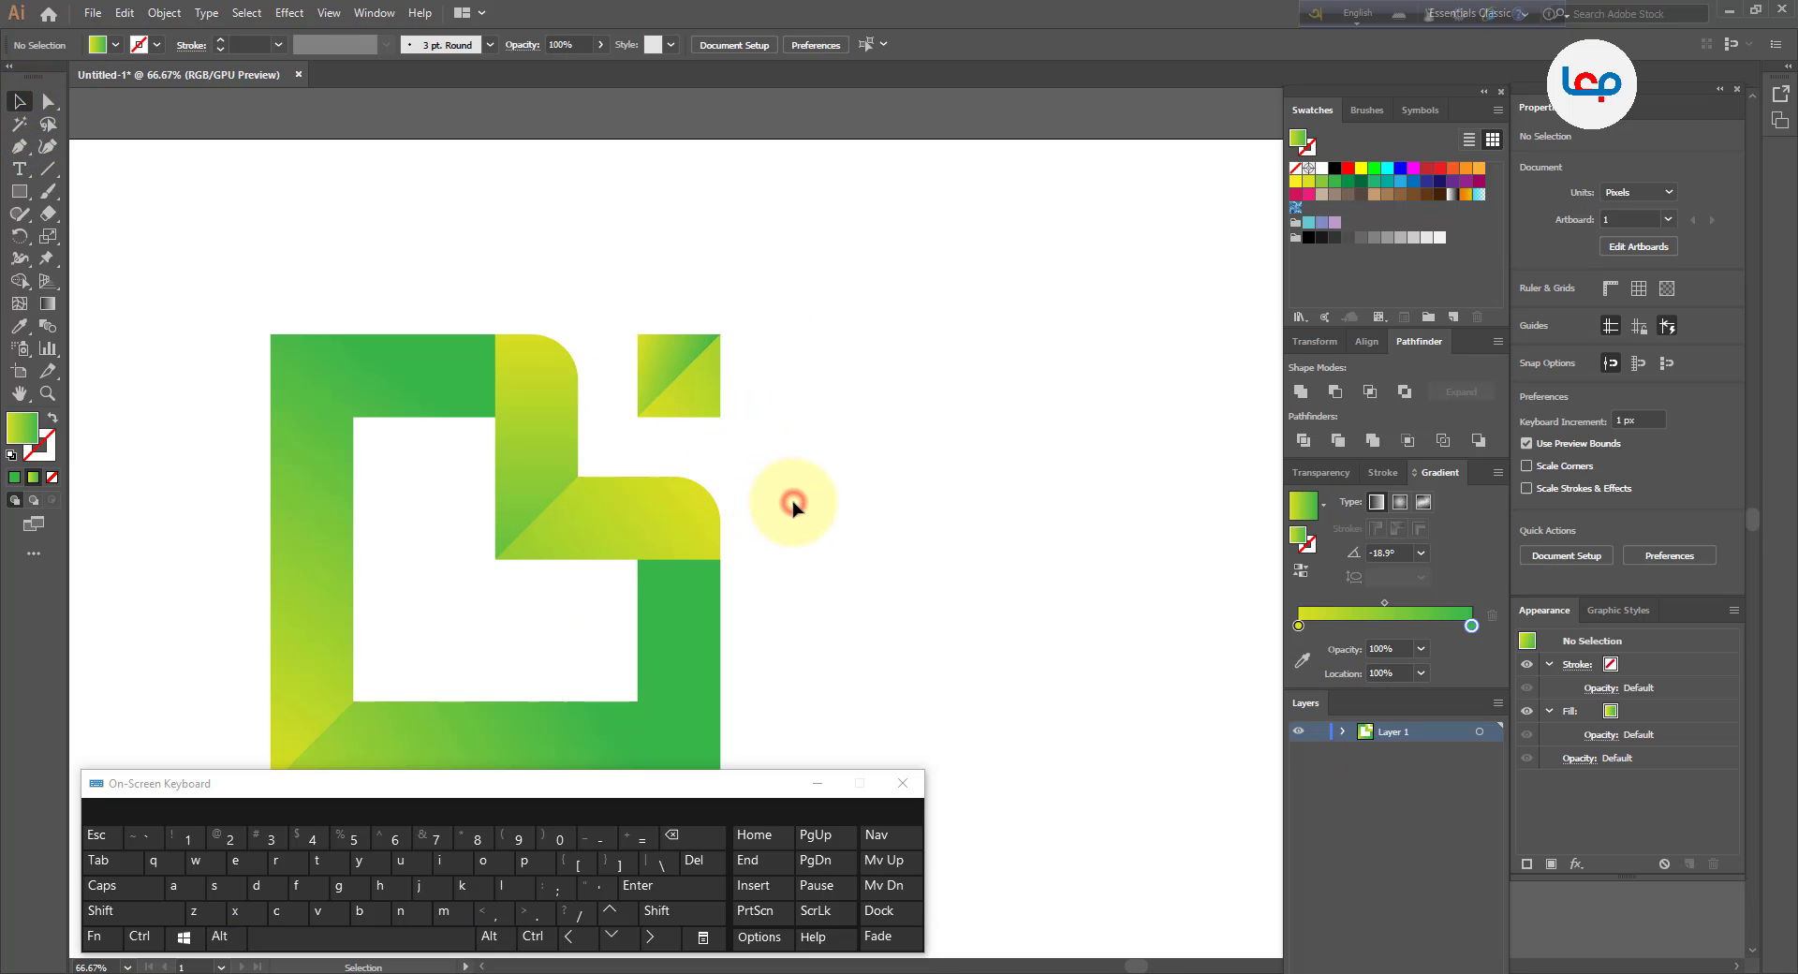
pyautogui.click(531, 470)
pyautogui.scroll(1, 605, 470)
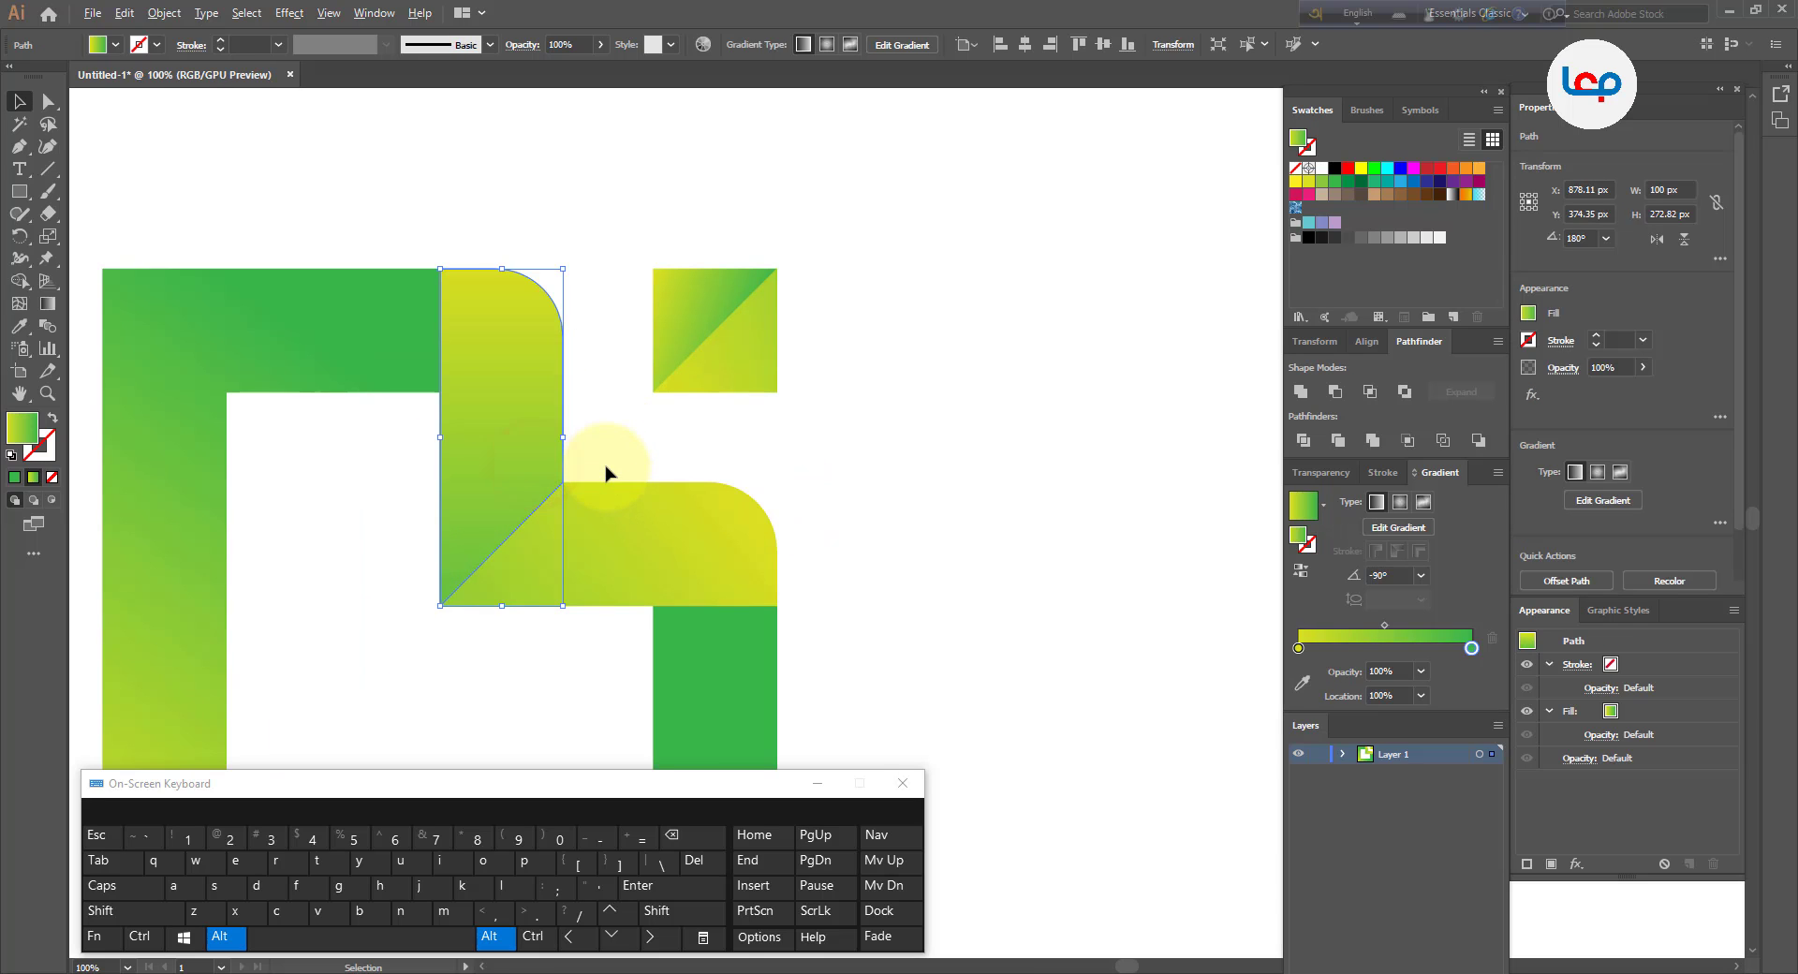
pyautogui.click(59, 307)
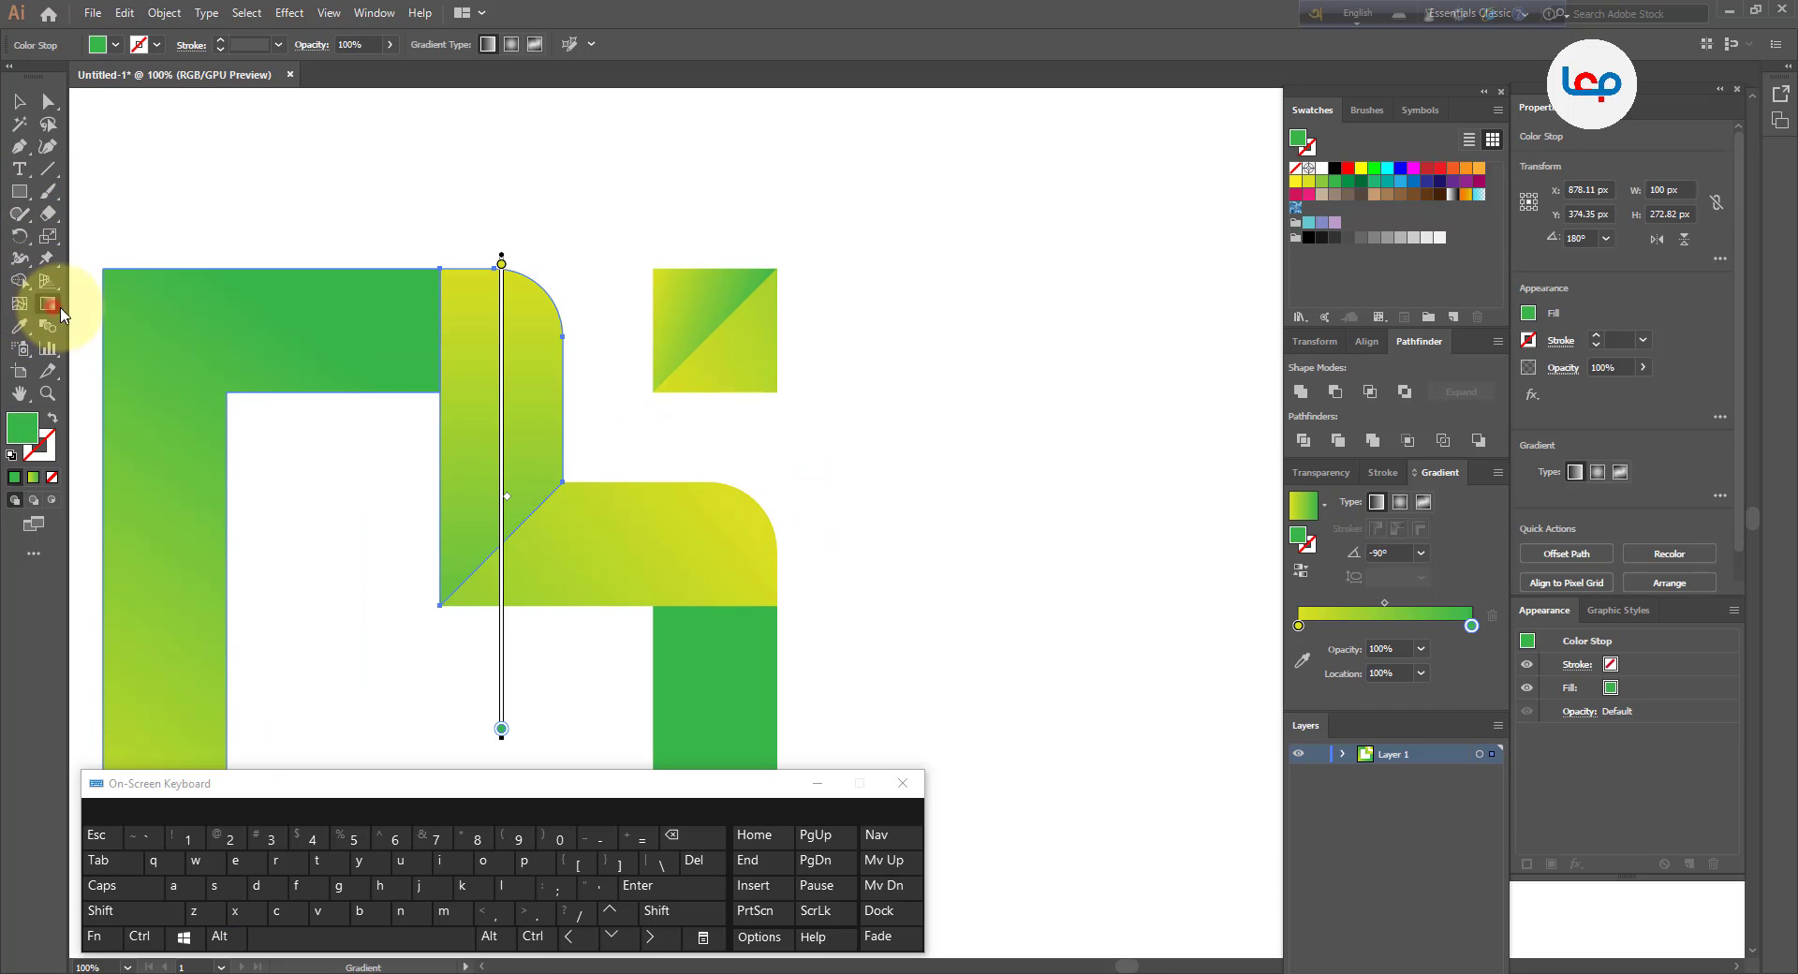
pyautogui.moveTo(439, 400)
pyautogui.mouseDown()
pyautogui.moveTo(574, 400)
pyautogui.moveTo(594, 339)
pyautogui.moveTo(642, 460)
pyautogui.moveTo(641, 518)
pyautogui.moveTo(670, 534)
pyautogui.mouseUp()
pyautogui.moveTo(443, 278); pyautogui.dragTo(640, 448)
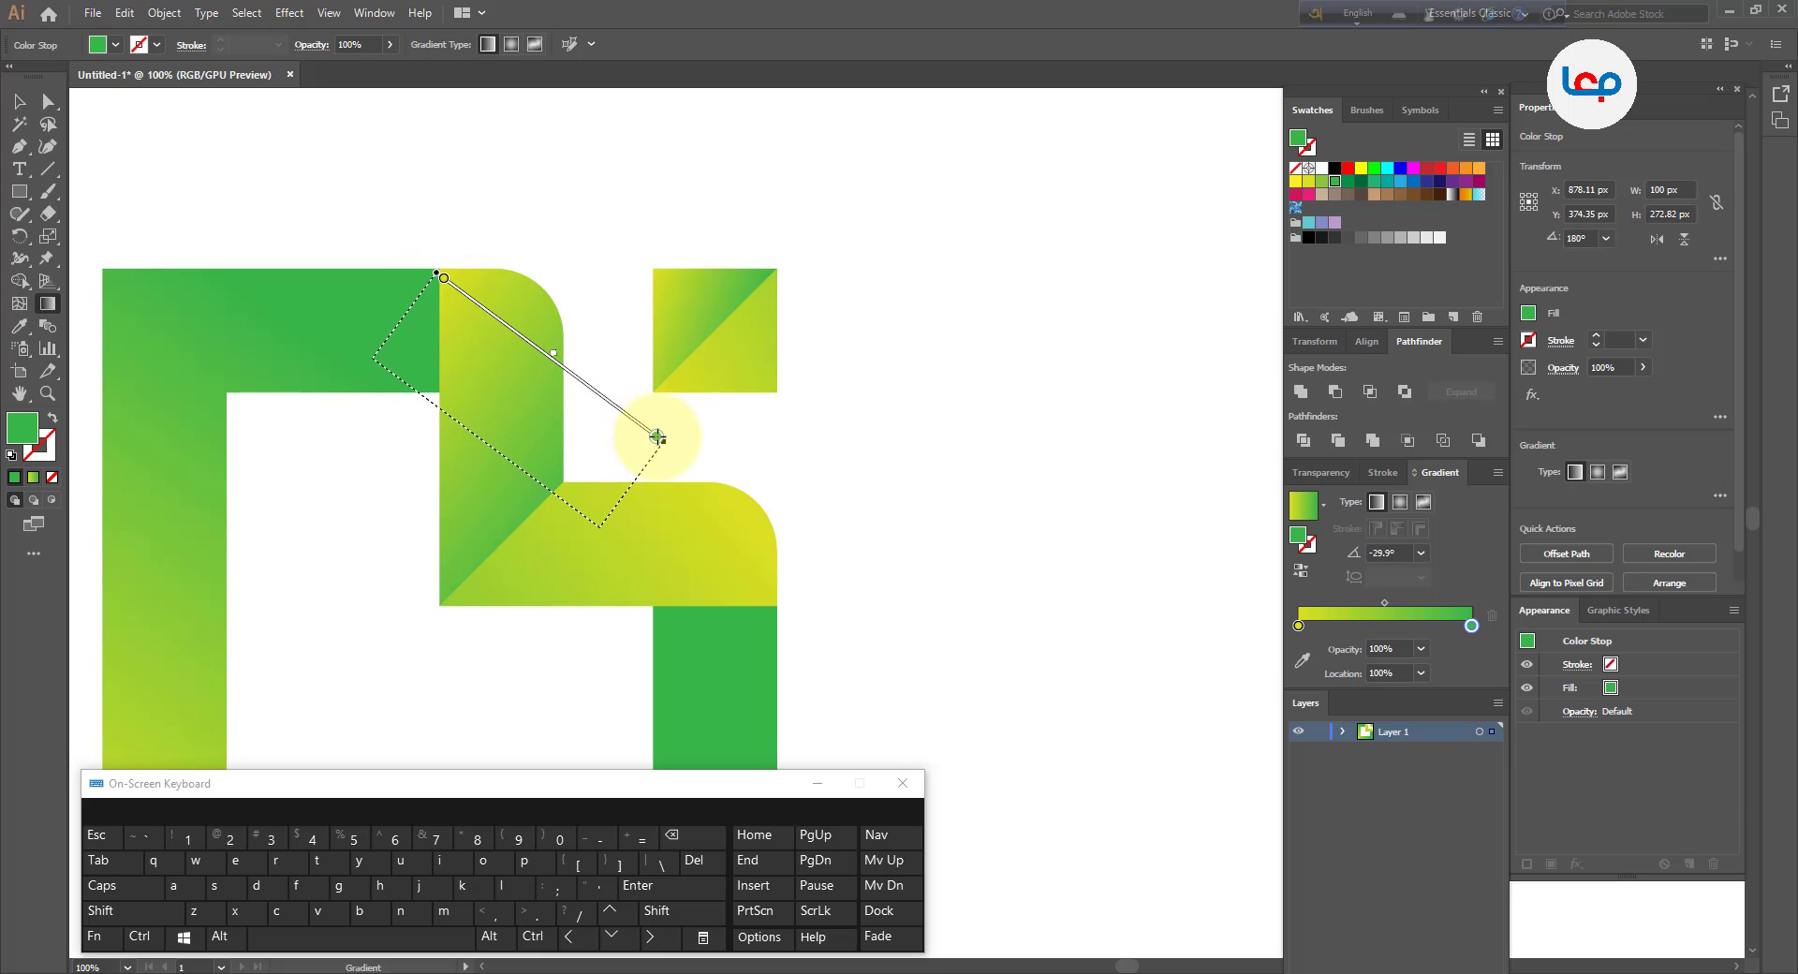
pyautogui.moveTo(657, 436); pyautogui.dragTo(657, 436)
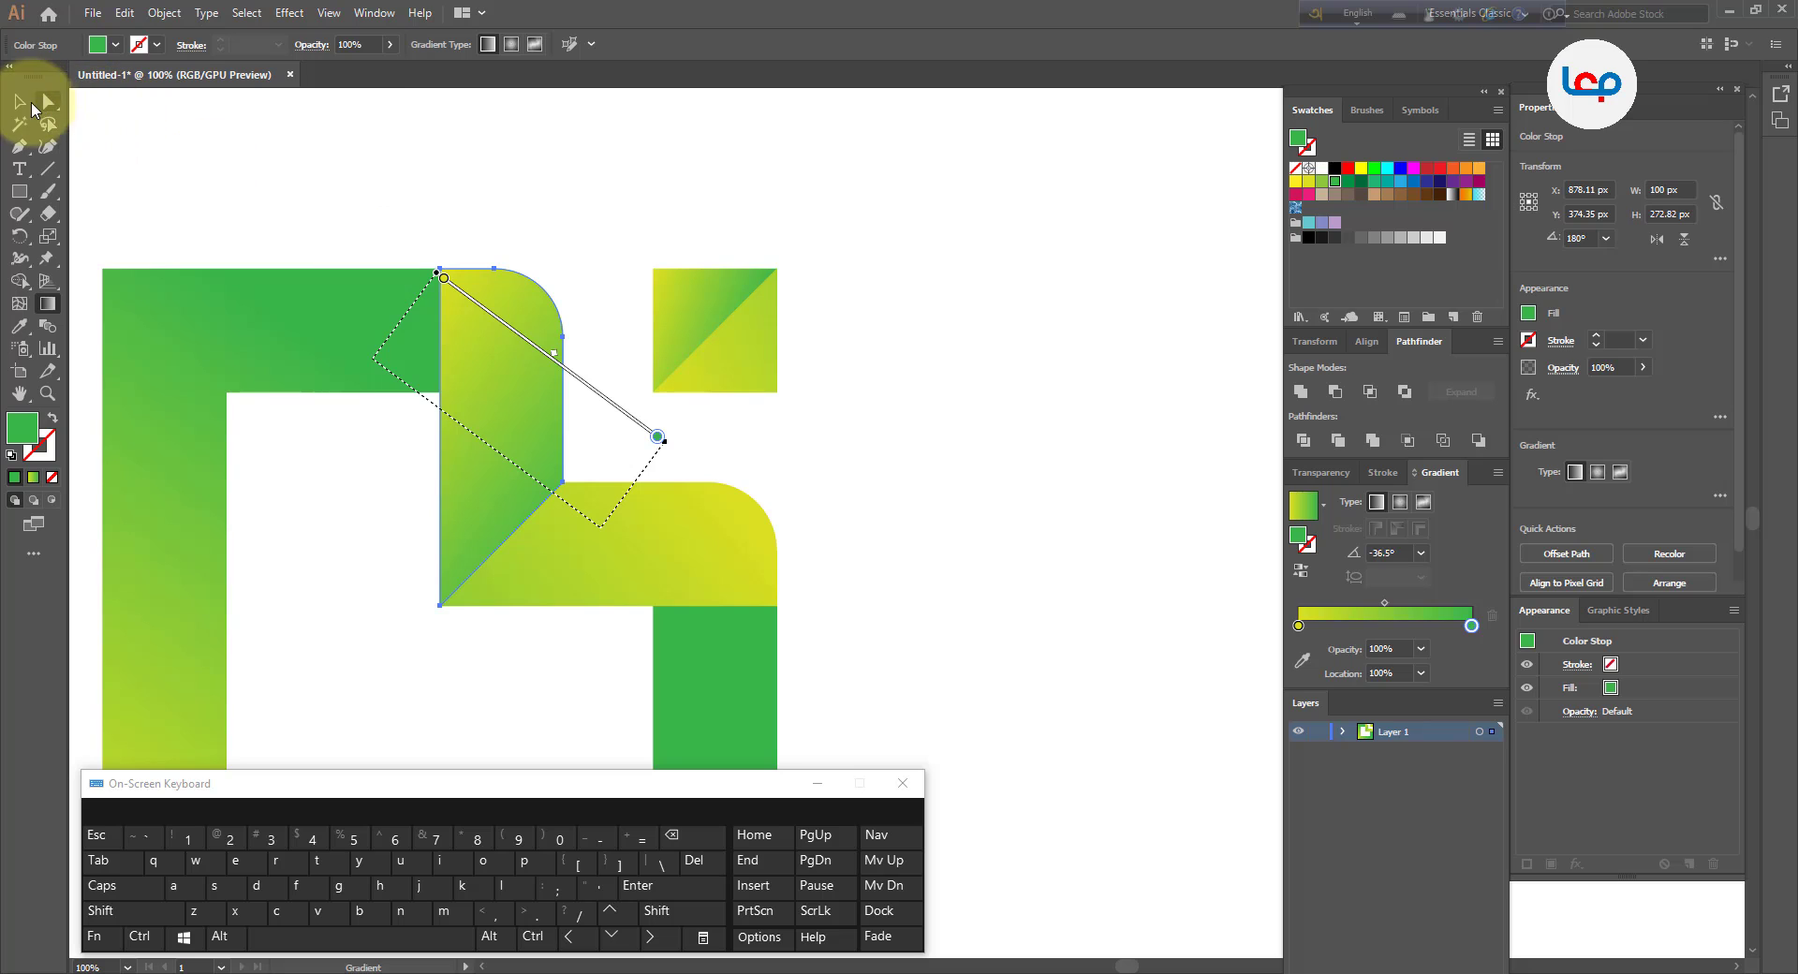
pyautogui.click(18, 100)
pyautogui.click(578, 190)
pyautogui.scroll(-2, 611, 229)
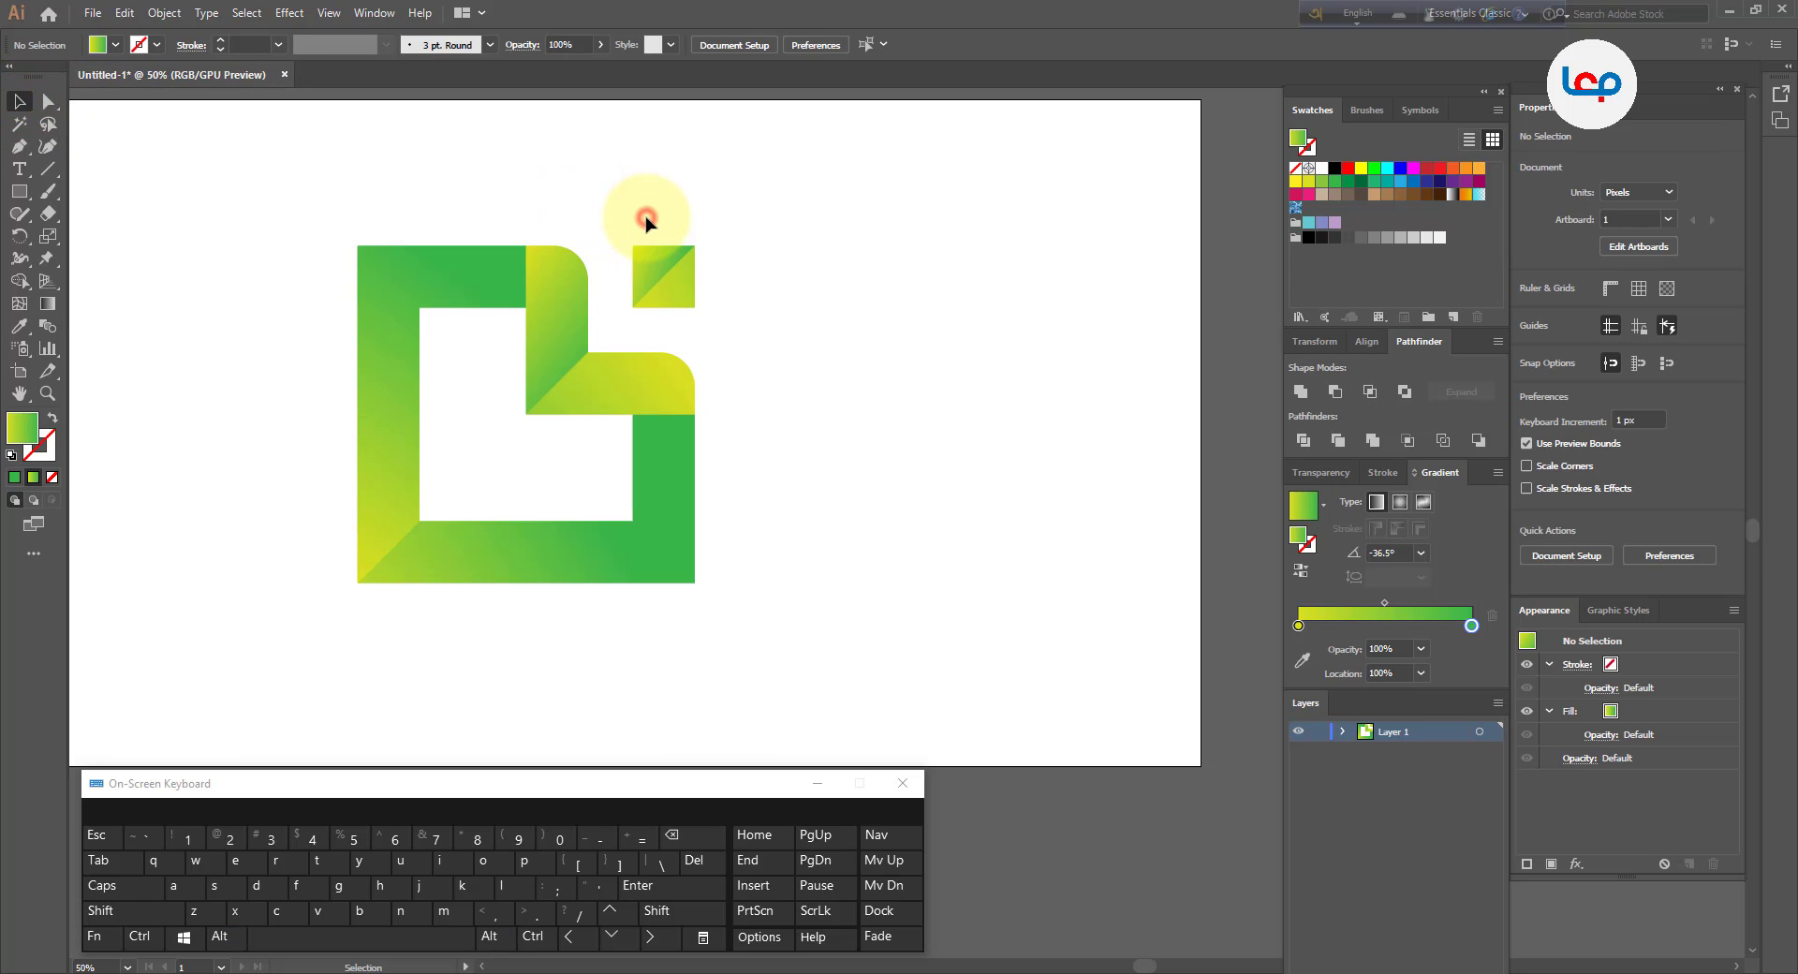
# Redraw the left L-shaped piece's gradient at about 65°, running from the frame's lower-left corner to far above the artboard
pyautogui.scroll(1, 520, 234)
pyautogui.click(513, 280)
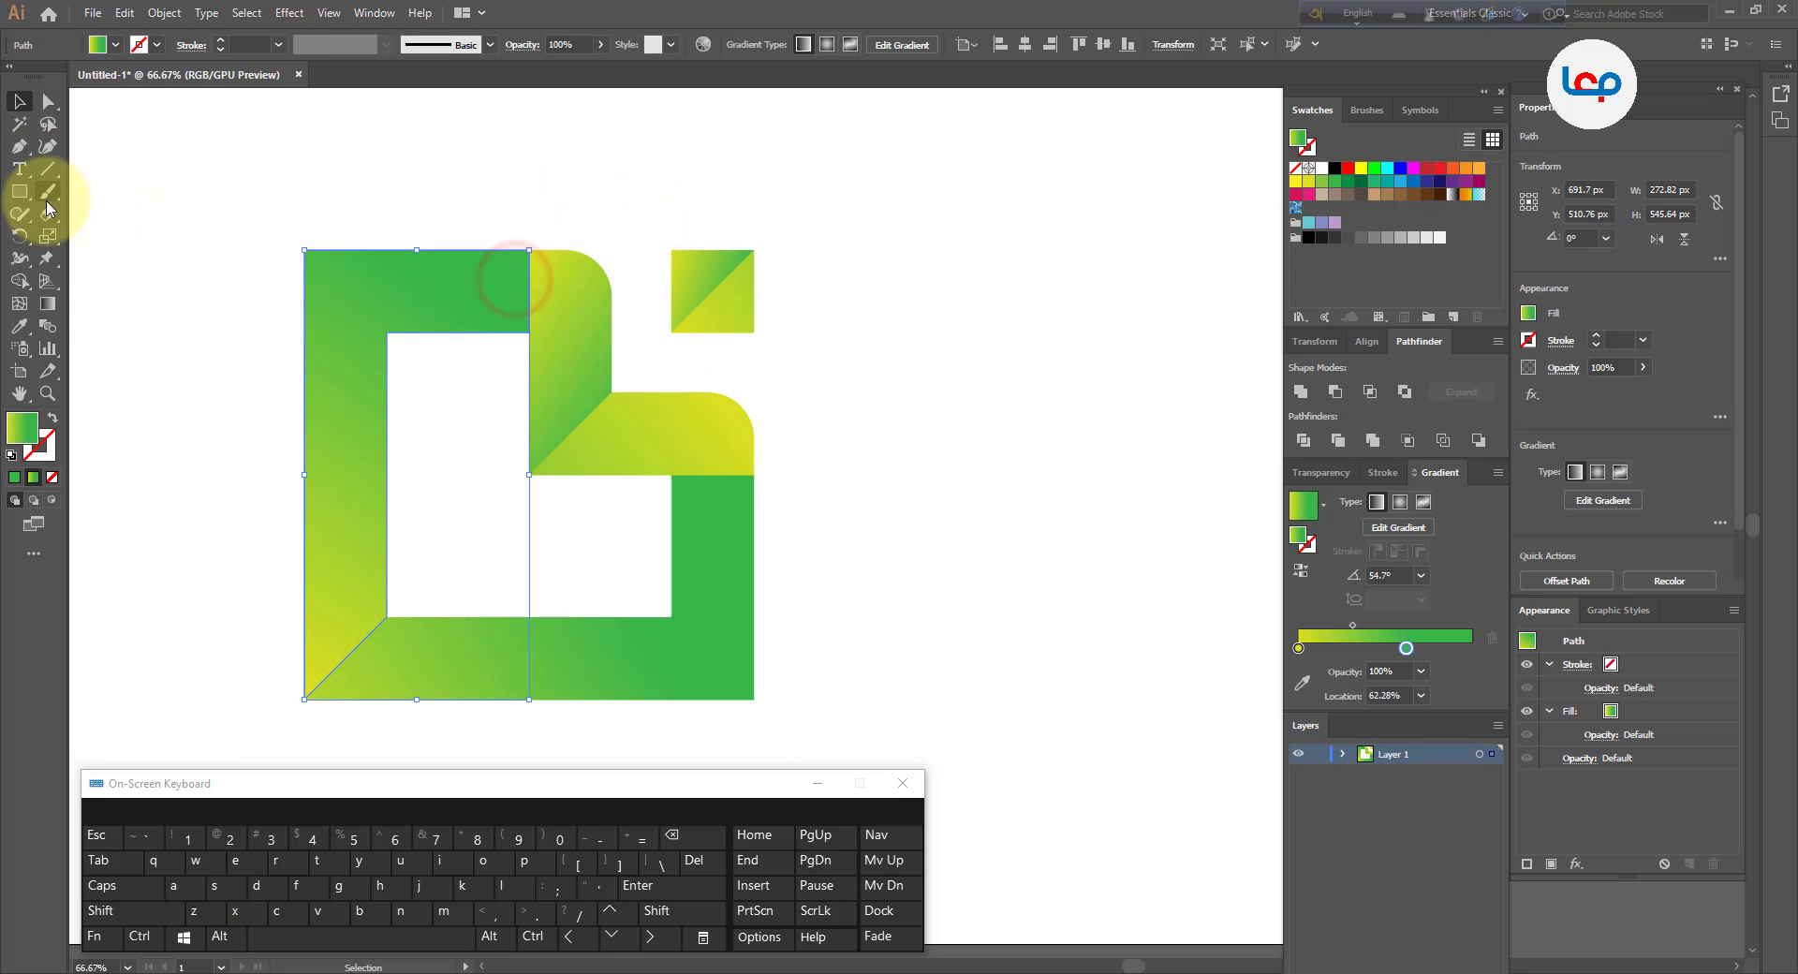
pyautogui.click(47, 303)
pyautogui.moveTo(528, 273)
pyautogui.mouseDown()
pyautogui.moveTo(448, 288)
pyautogui.moveTo(613, 279)
pyautogui.moveTo(584, 267)
pyautogui.mouseUp()
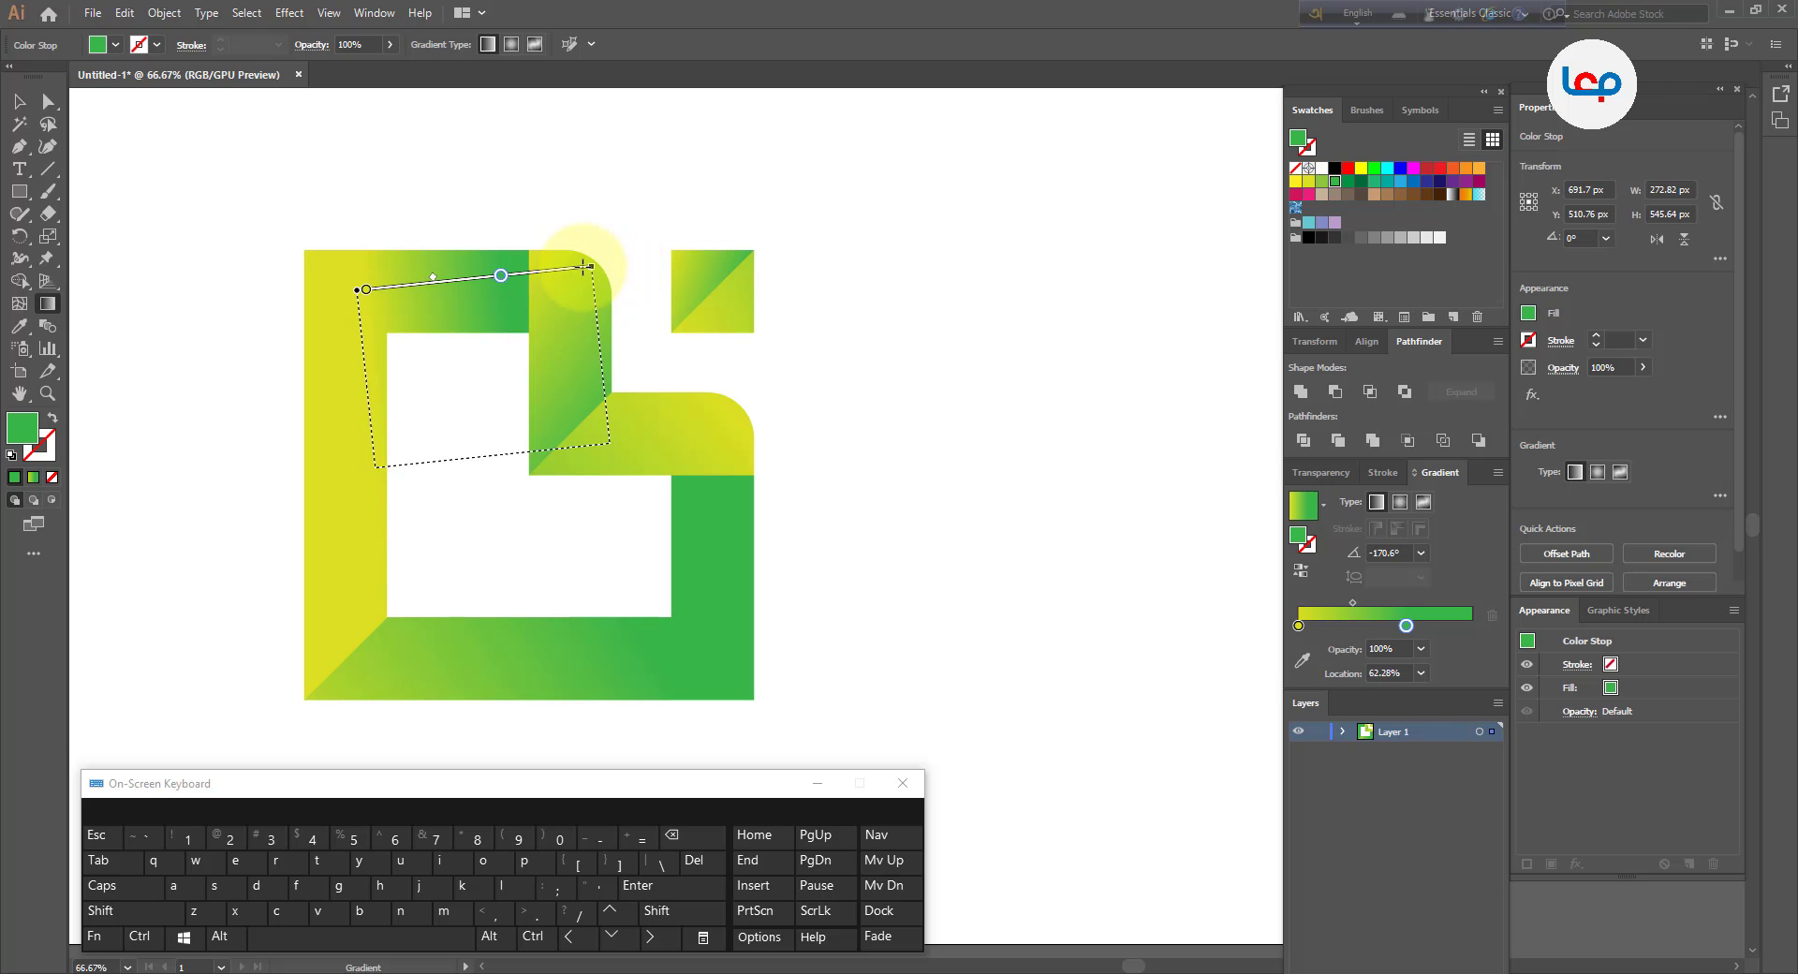
pyautogui.moveTo(301, 697)
pyautogui.mouseDown()
pyautogui.moveTo(705, 38)
pyautogui.moveTo(812, 30)
pyautogui.moveTo(780, 134)
pyautogui.mouseUp()
pyautogui.scroll(-2, 529, 268)
pyautogui.scroll(2, 517, 441)
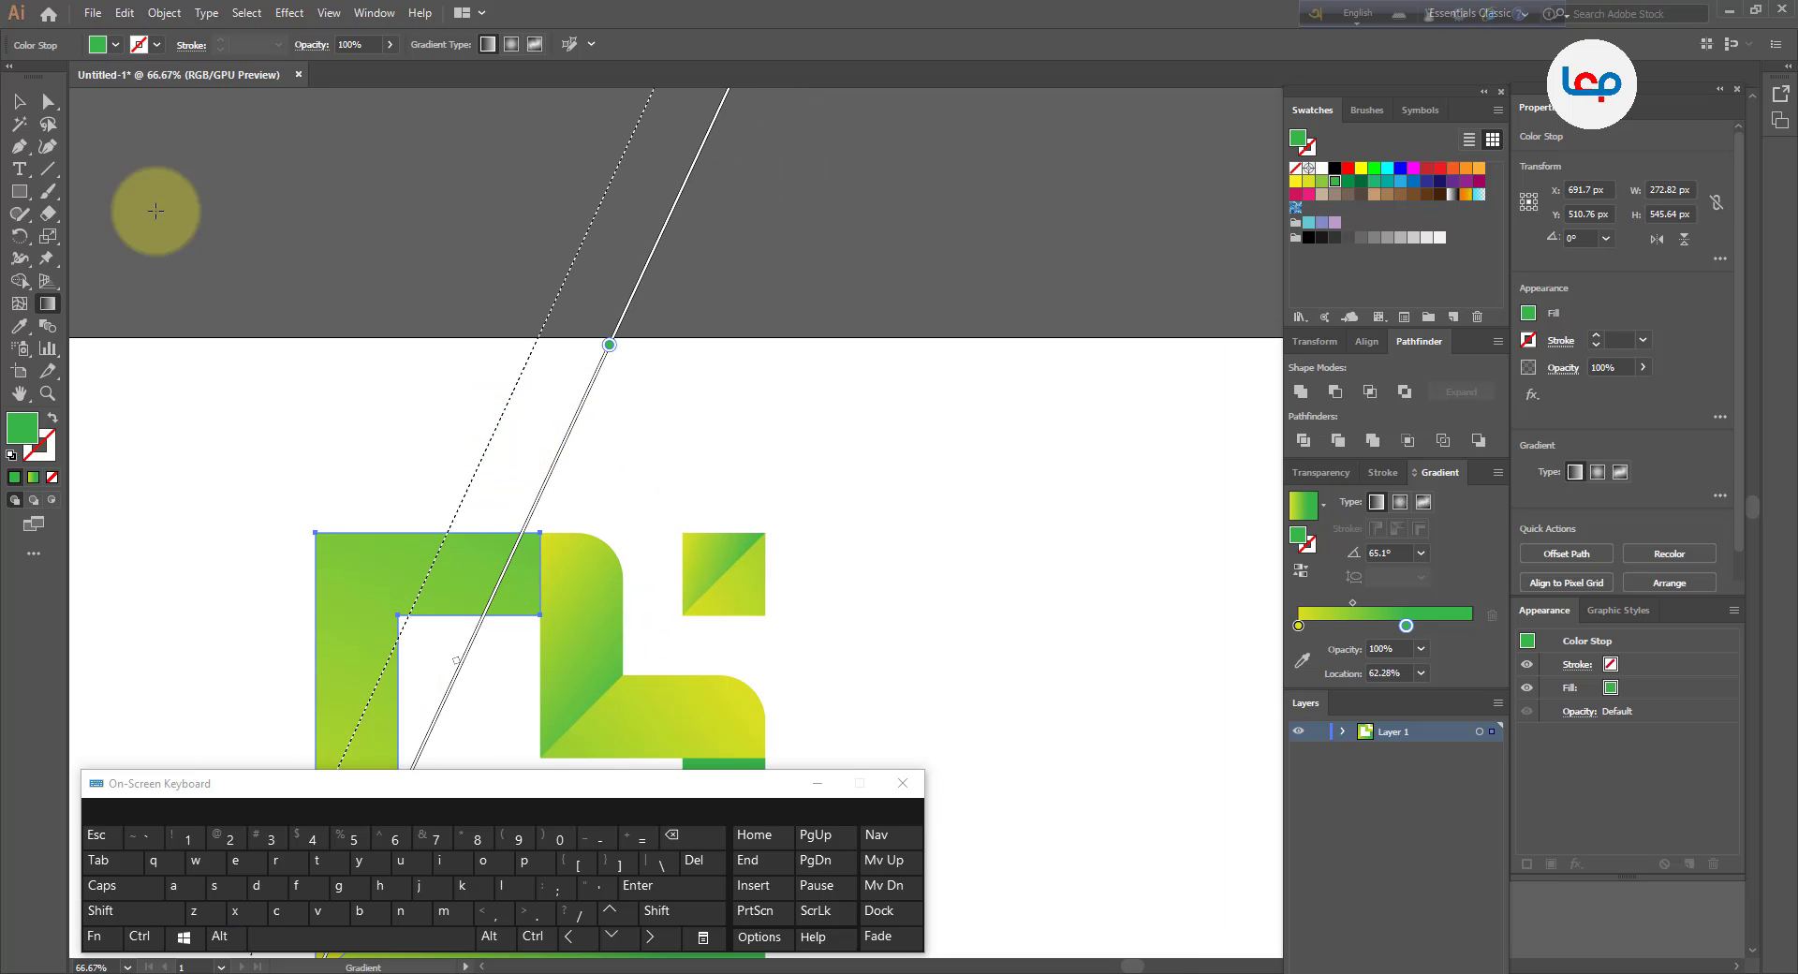
pyautogui.click(20, 110)
pyautogui.click(413, 349)
pyautogui.scroll(-2, 458, 268)
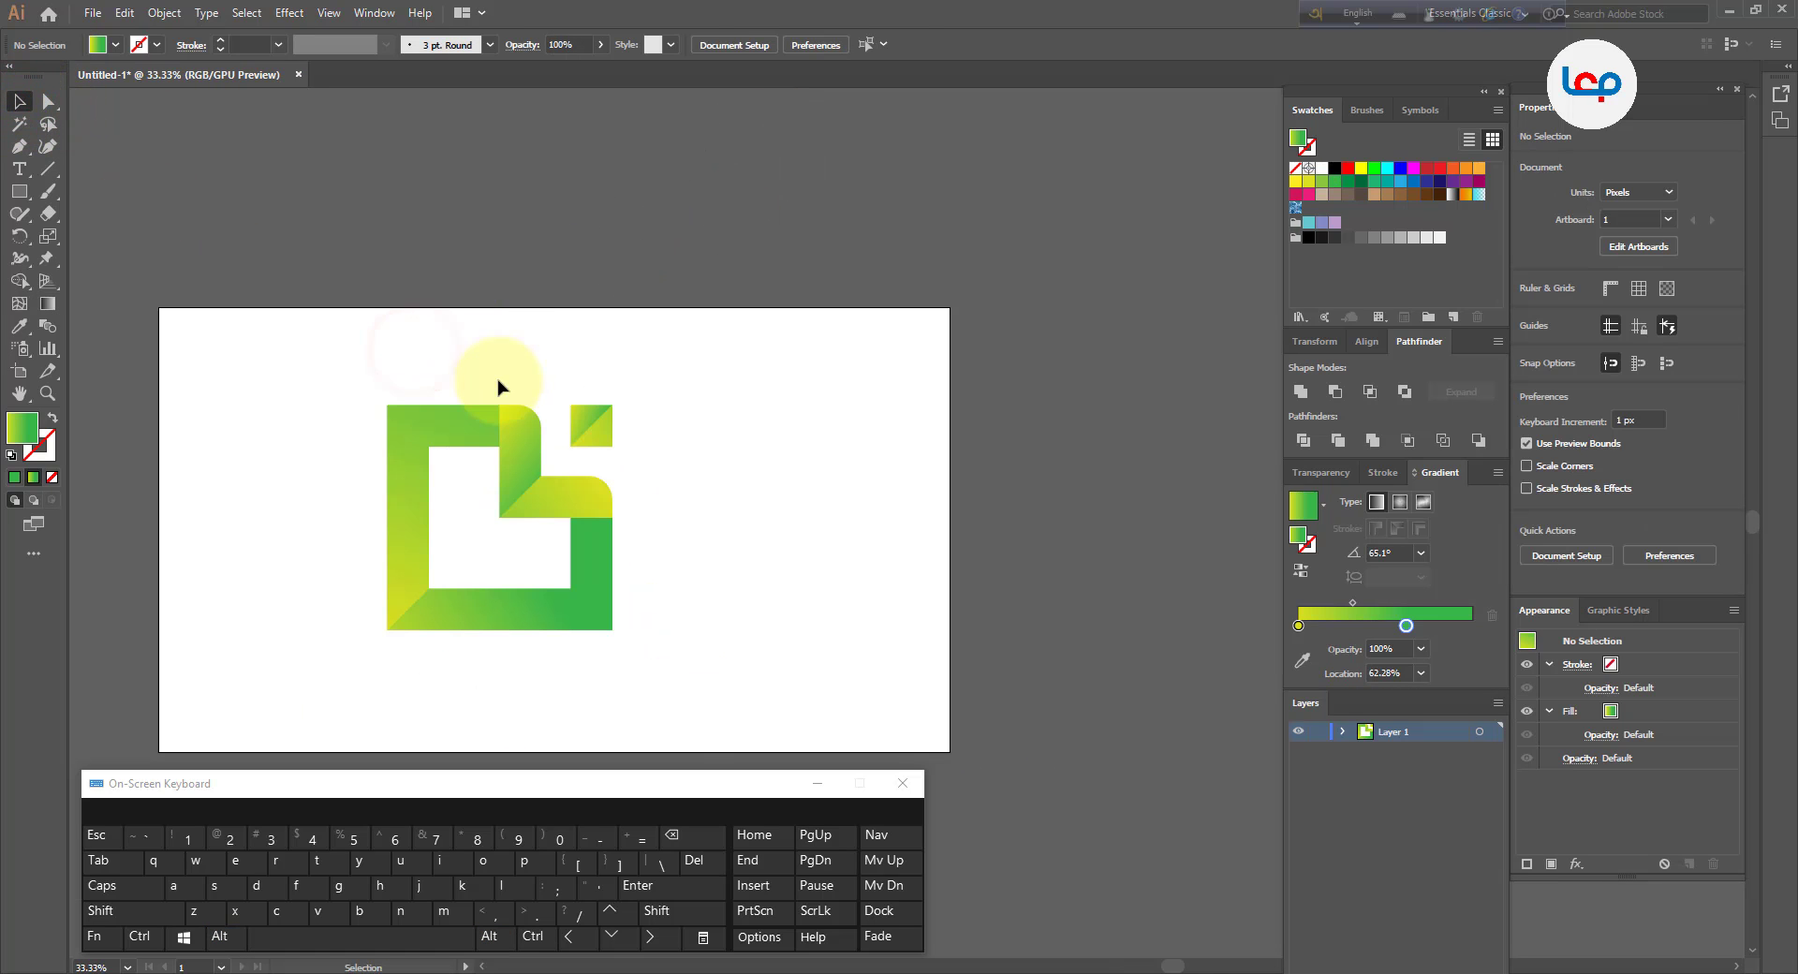
pyautogui.scroll(-1, 516, 518)
pyautogui.scroll(2, 516, 518)
# Angle the bottom-right L-shaped piece's gradient at about 79°, running from the frame's lower-left corner steeply up along the left bar
pyautogui.click(595, 454)
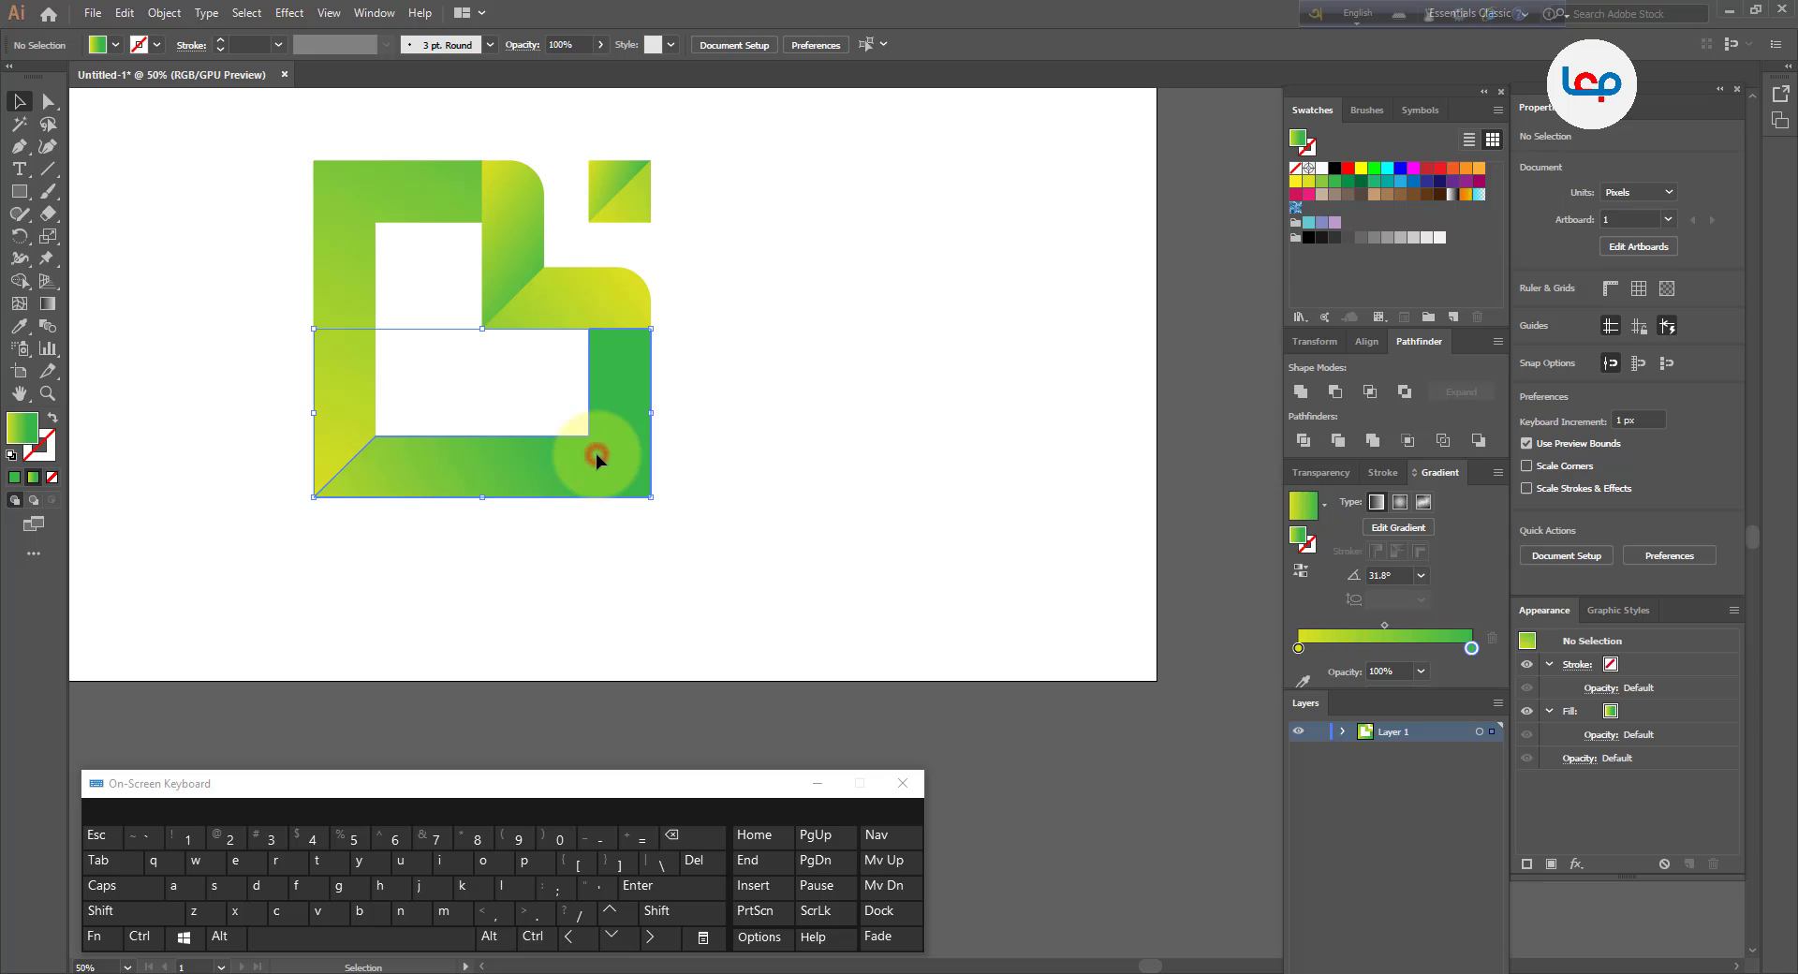
pyautogui.click(47, 304)
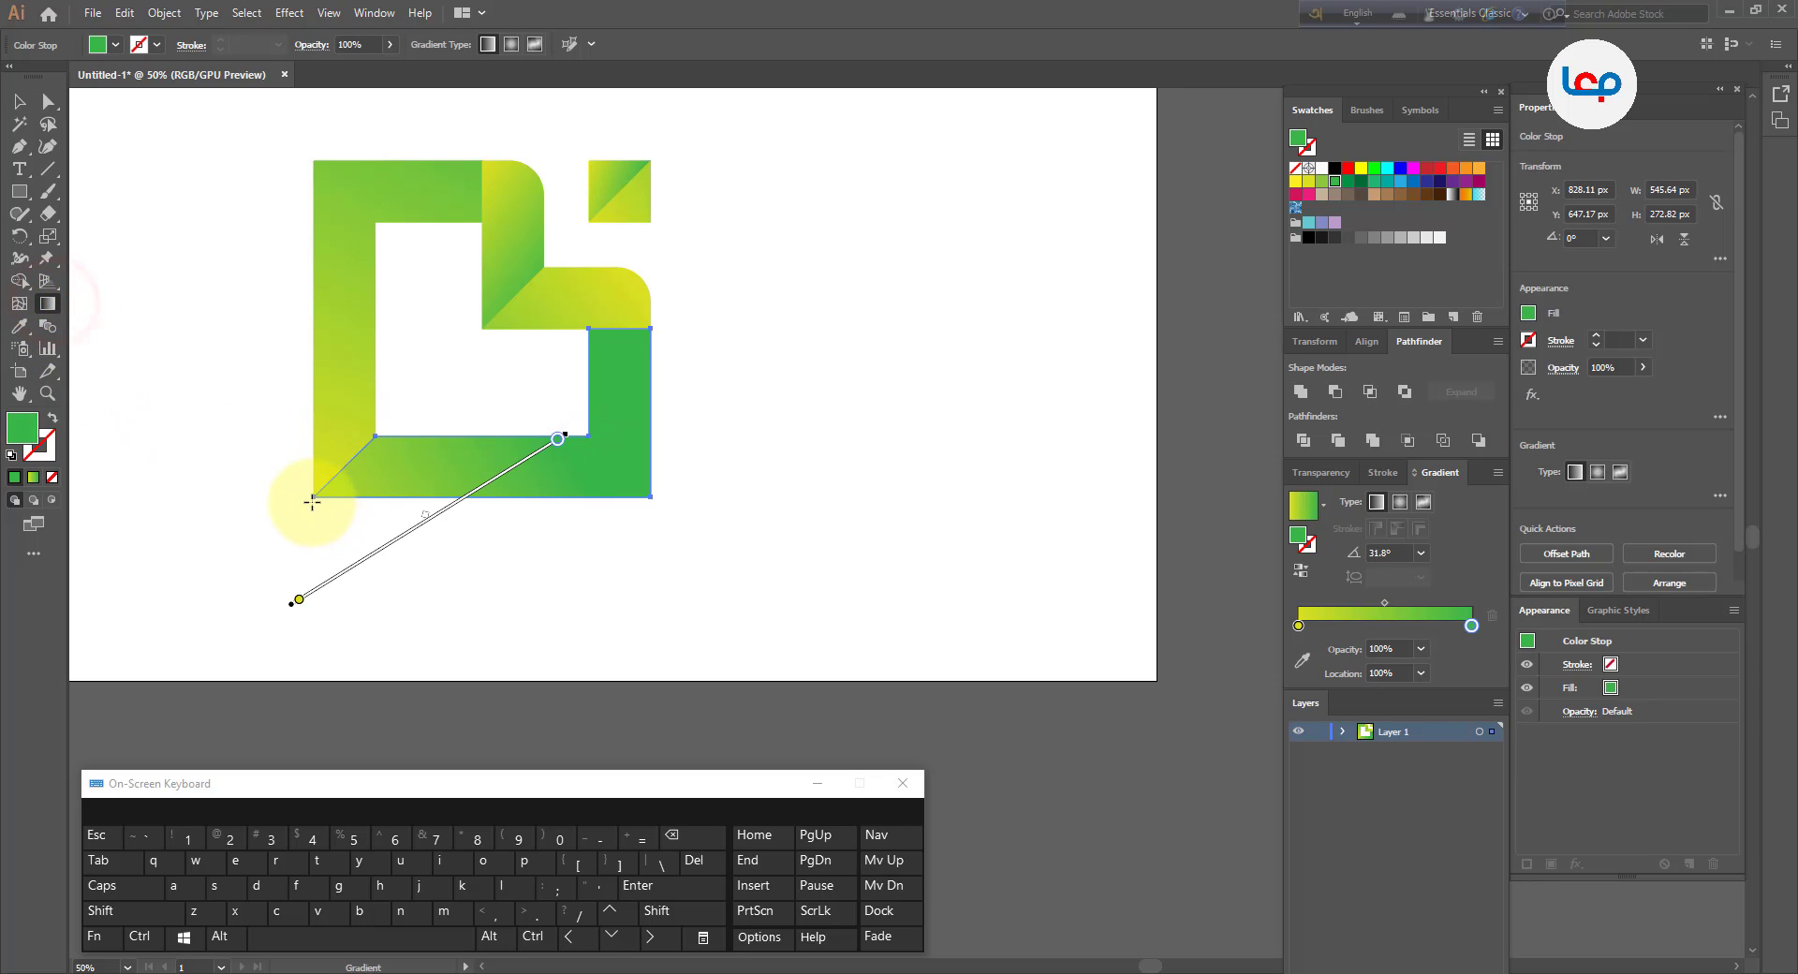
pyautogui.moveTo(312, 502); pyautogui.dragTo(334, 360)
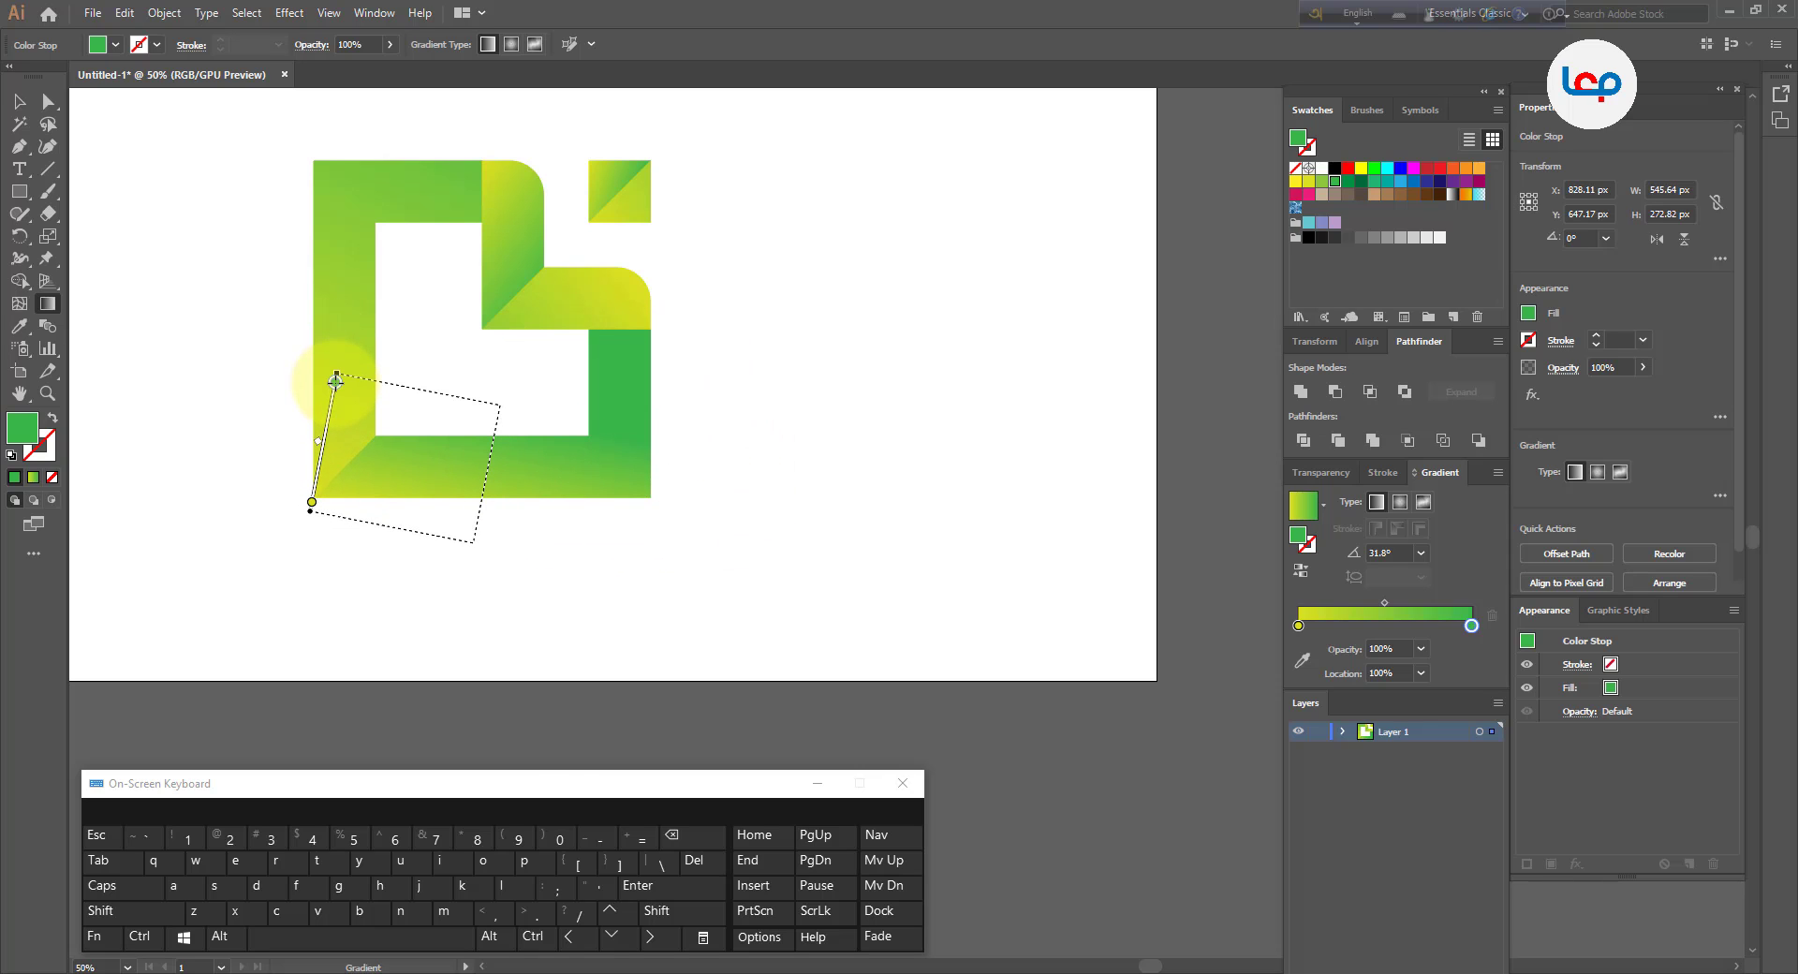
pyautogui.moveTo(337, 388); pyautogui.dragTo(338, 383)
pyautogui.click(19, 100)
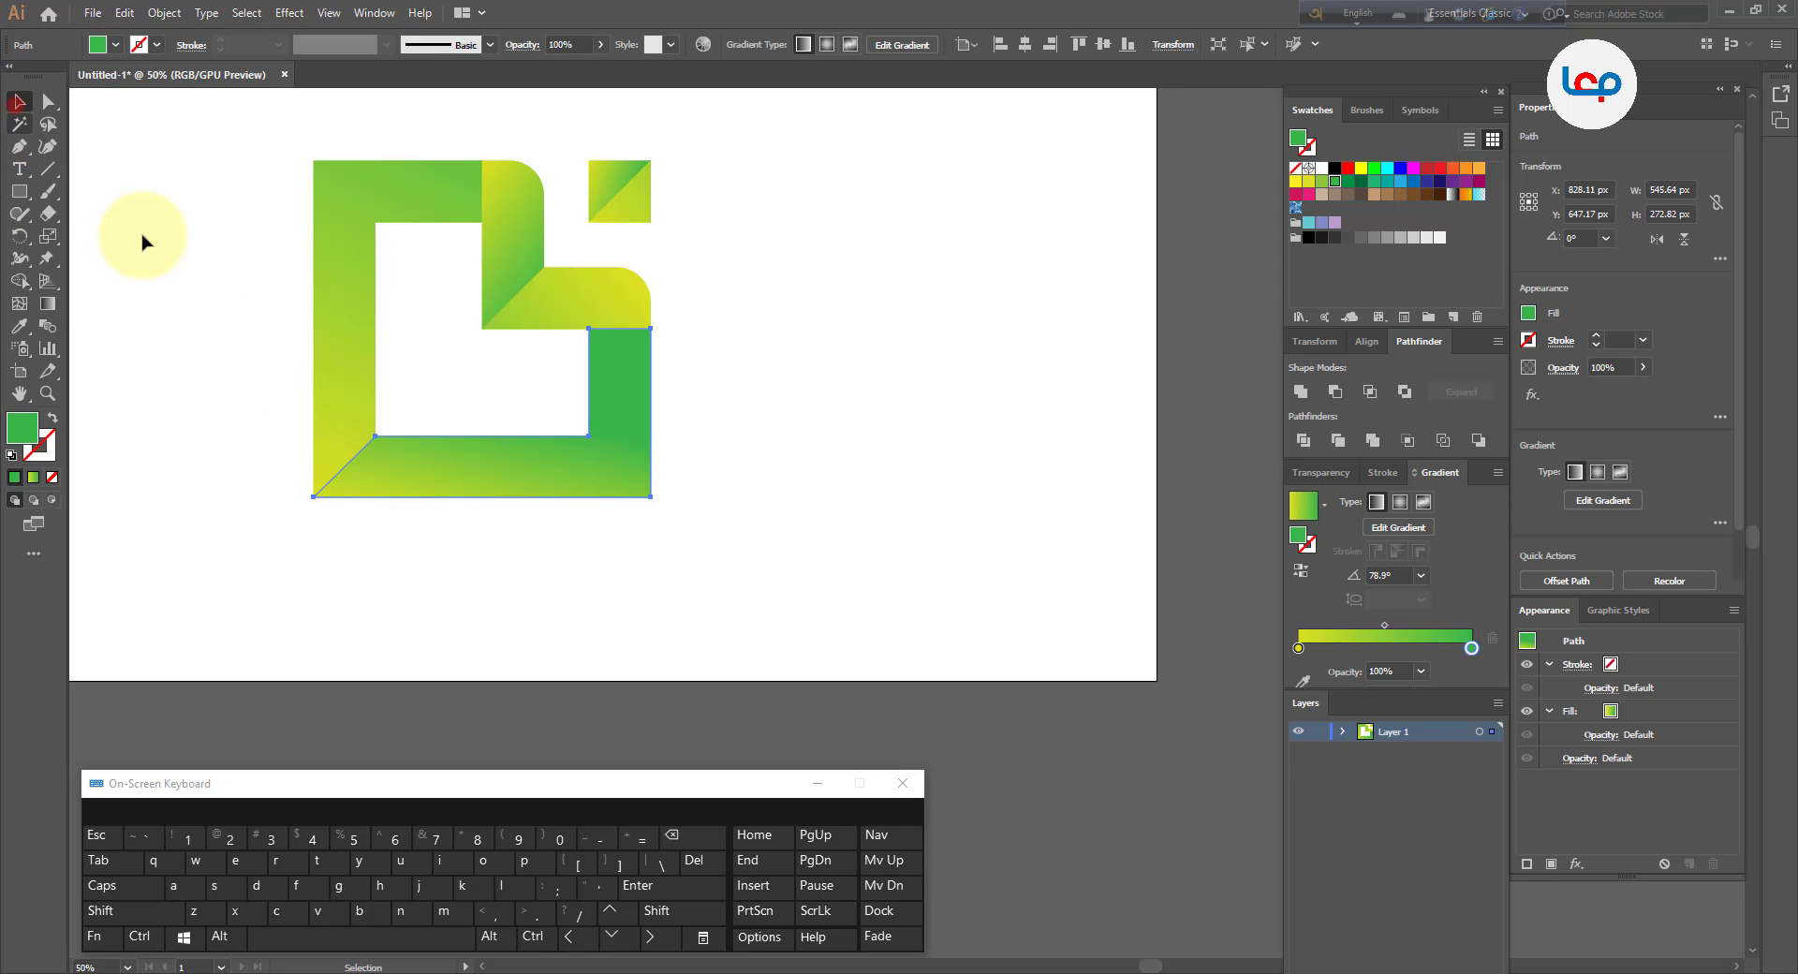
pyautogui.click(206, 301)
pyautogui.click(532, 588)
pyautogui.scroll(-1, 541, 577)
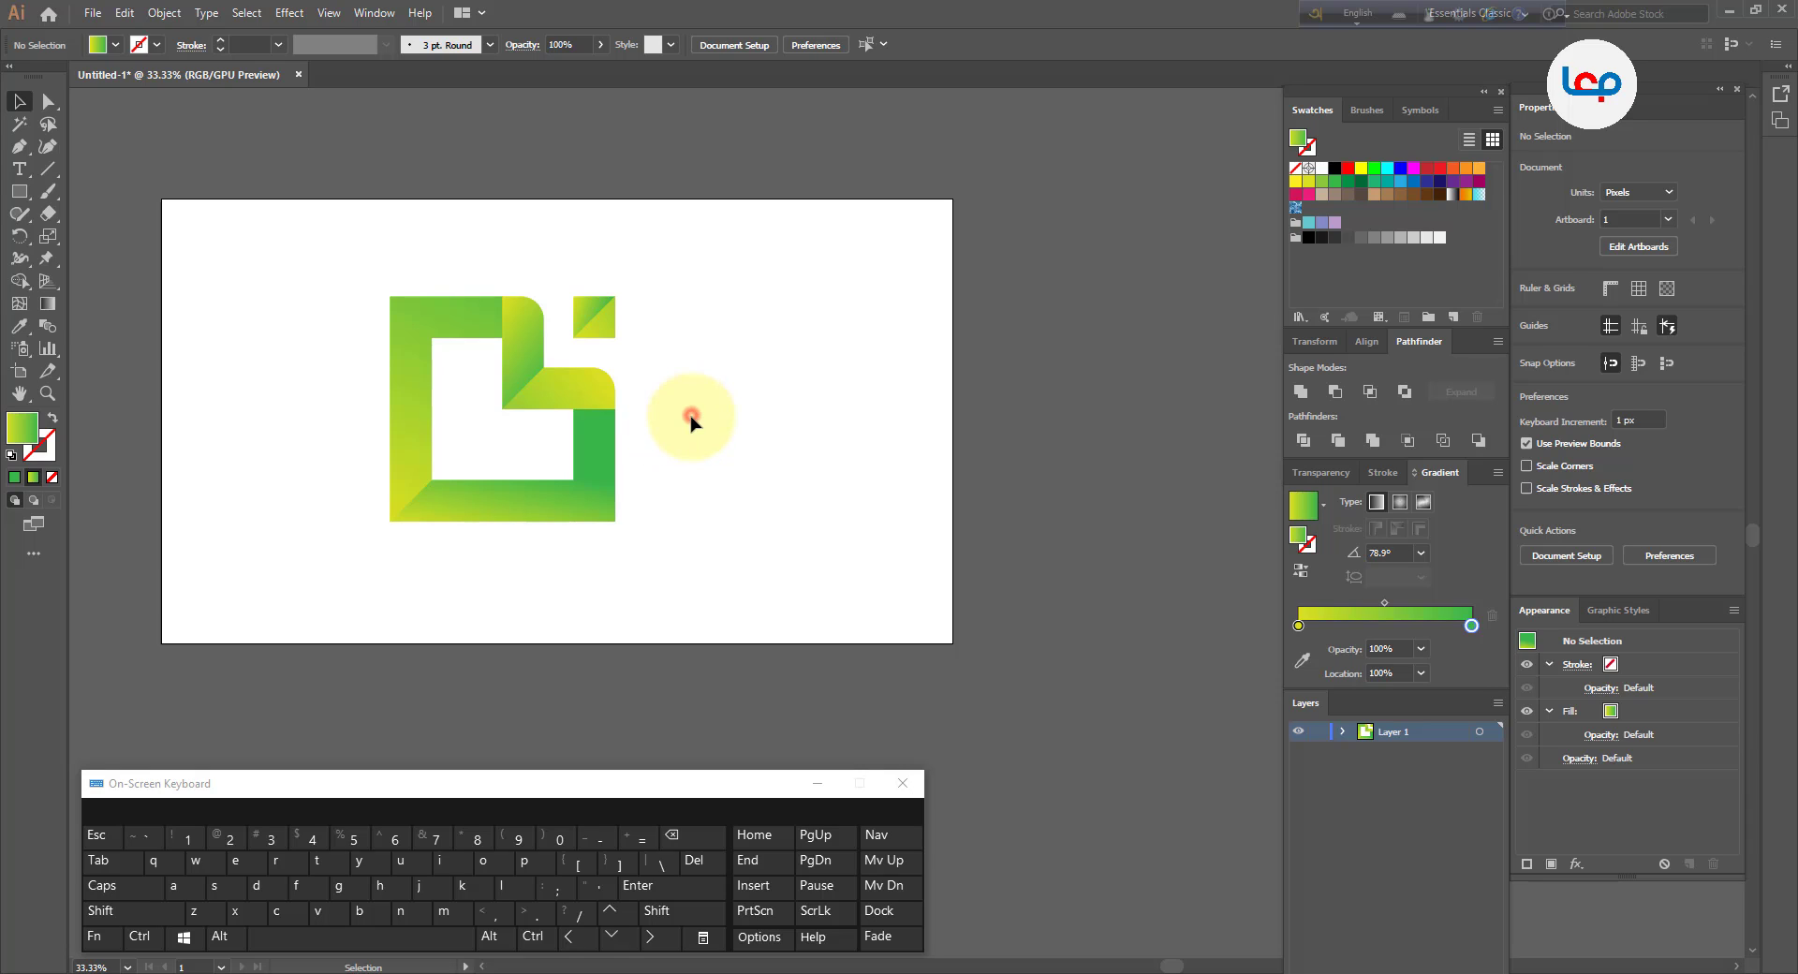
# Group all the logo pieces and move the group to the right side of the artboard
pyautogui.moveTo(730, 272); pyautogui.dragTo(373, 602)
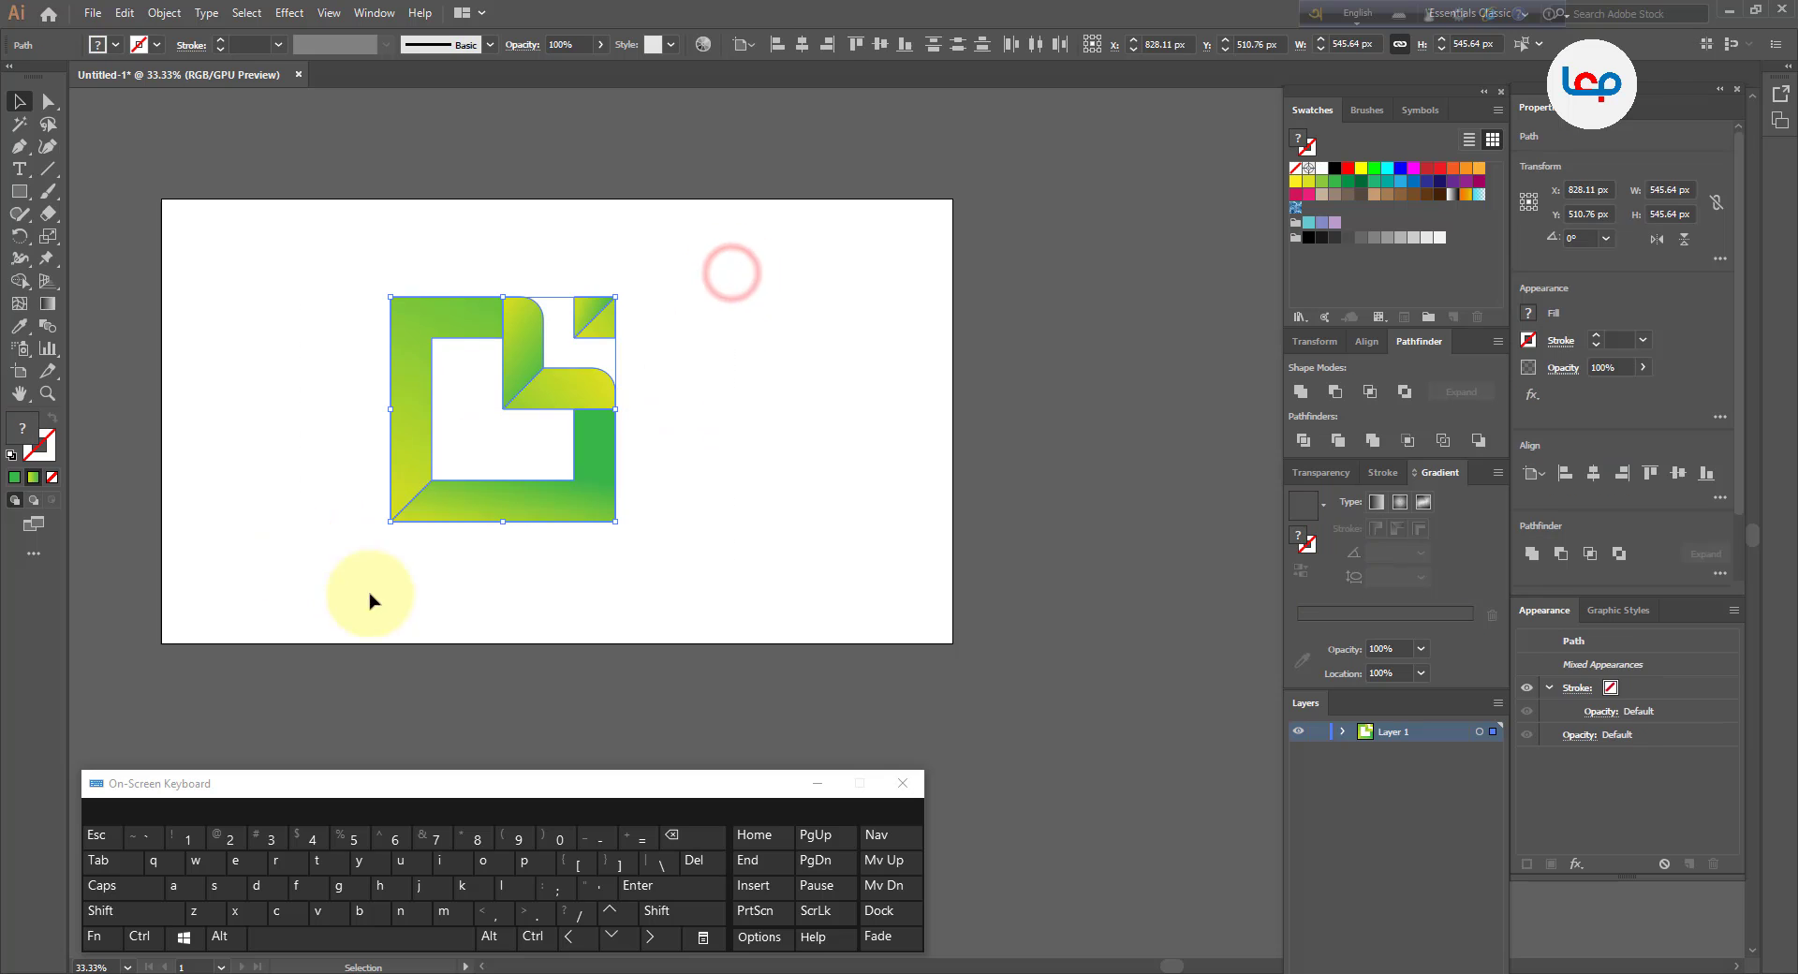
pyautogui.rightClick(532, 386)
pyautogui.click(581, 502)
pyautogui.click(588, 551)
pyautogui.moveTo(593, 487); pyautogui.dragTo(883, 490)
# Scale the grouped logo down proportionally to about 273 px square and nudge it slightly up and left
pyautogui.moveTo(906, 295); pyautogui.dragTo(886, 351)
pyautogui.click(851, 479)
pyautogui.moveTo(844, 447); pyautogui.dragTo(837, 431)
pyautogui.click(859, 458)
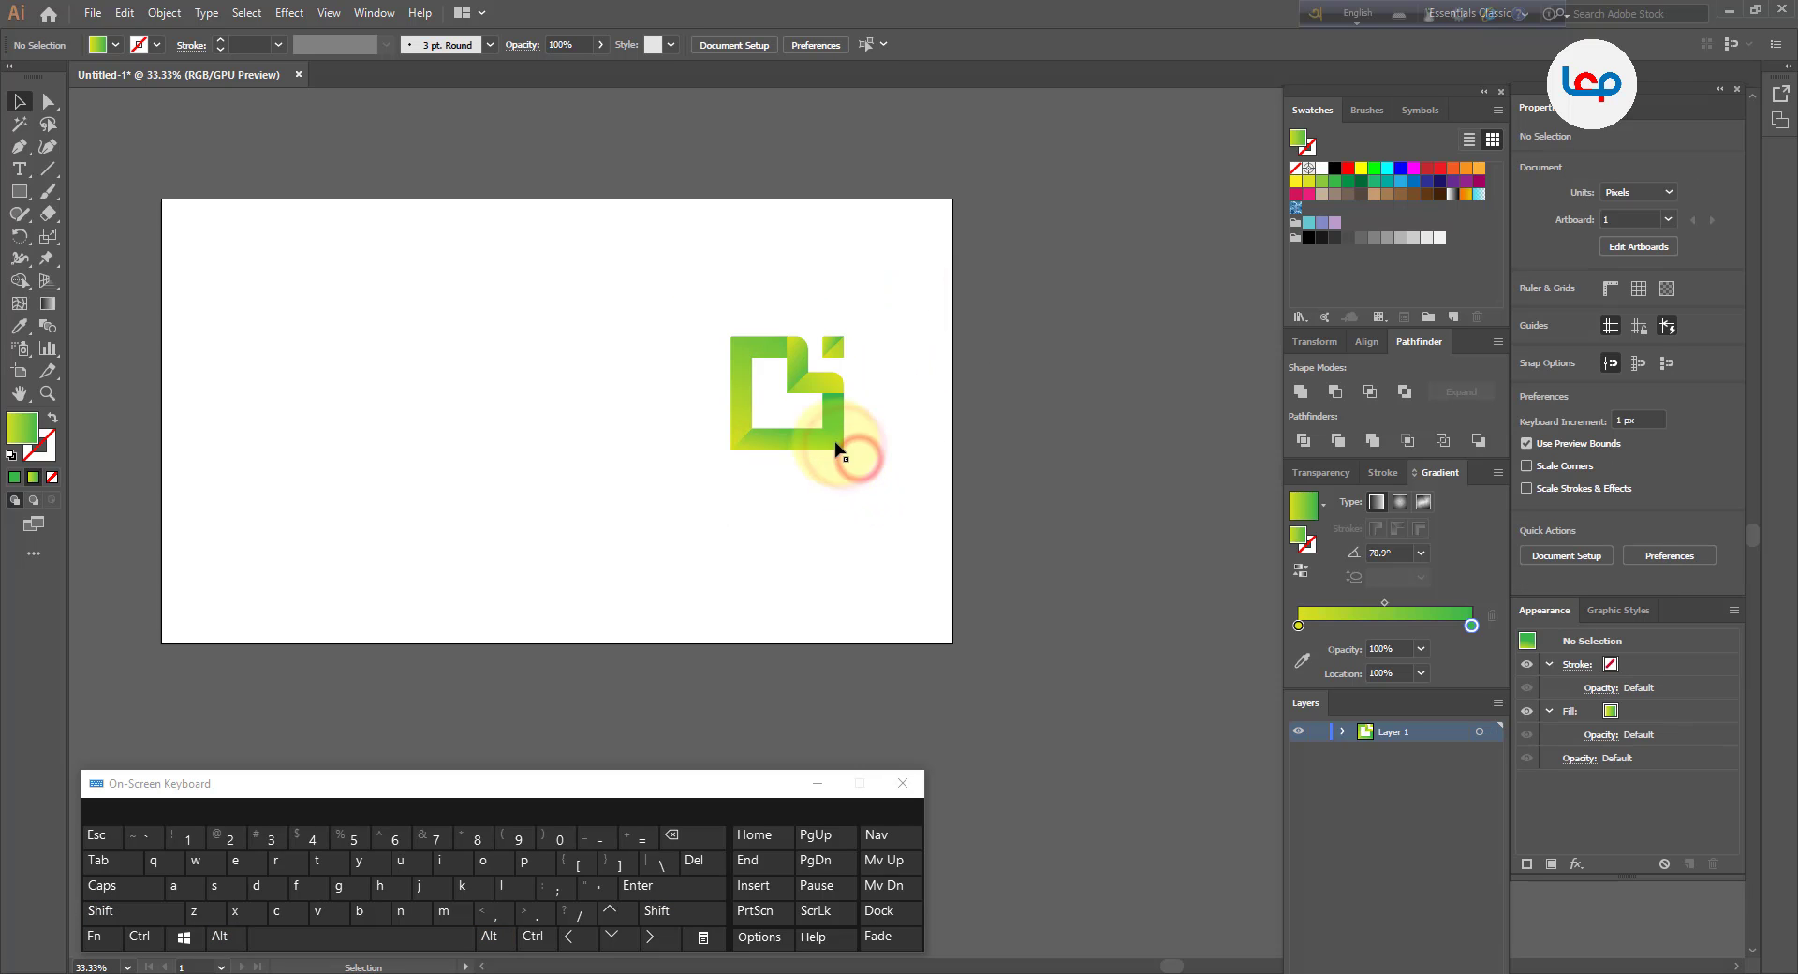
# Enlarge the grouped logo proportionally from its centre to about 516 px square
pyautogui.scroll(1, 838, 449)
pyautogui.click(834, 404)
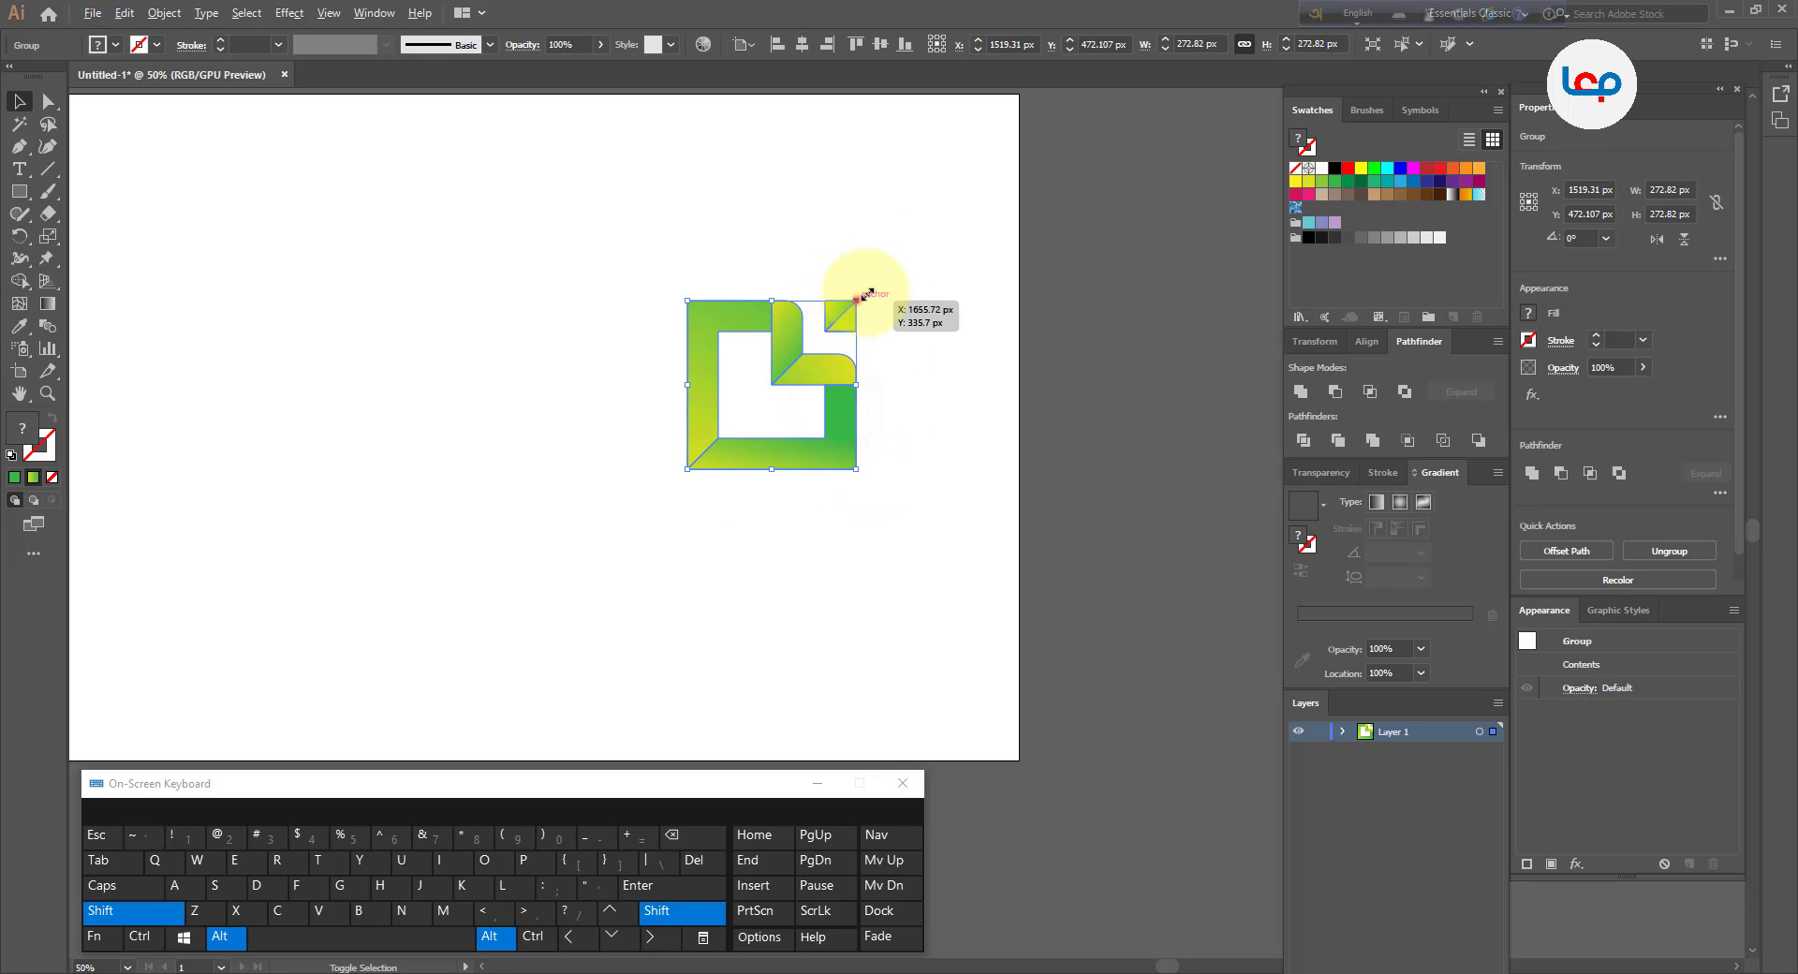
pyautogui.moveTo(860, 296); pyautogui.dragTo(963, 233)
pyautogui.click(963, 231)
pyautogui.scroll(-1, 903, 471)
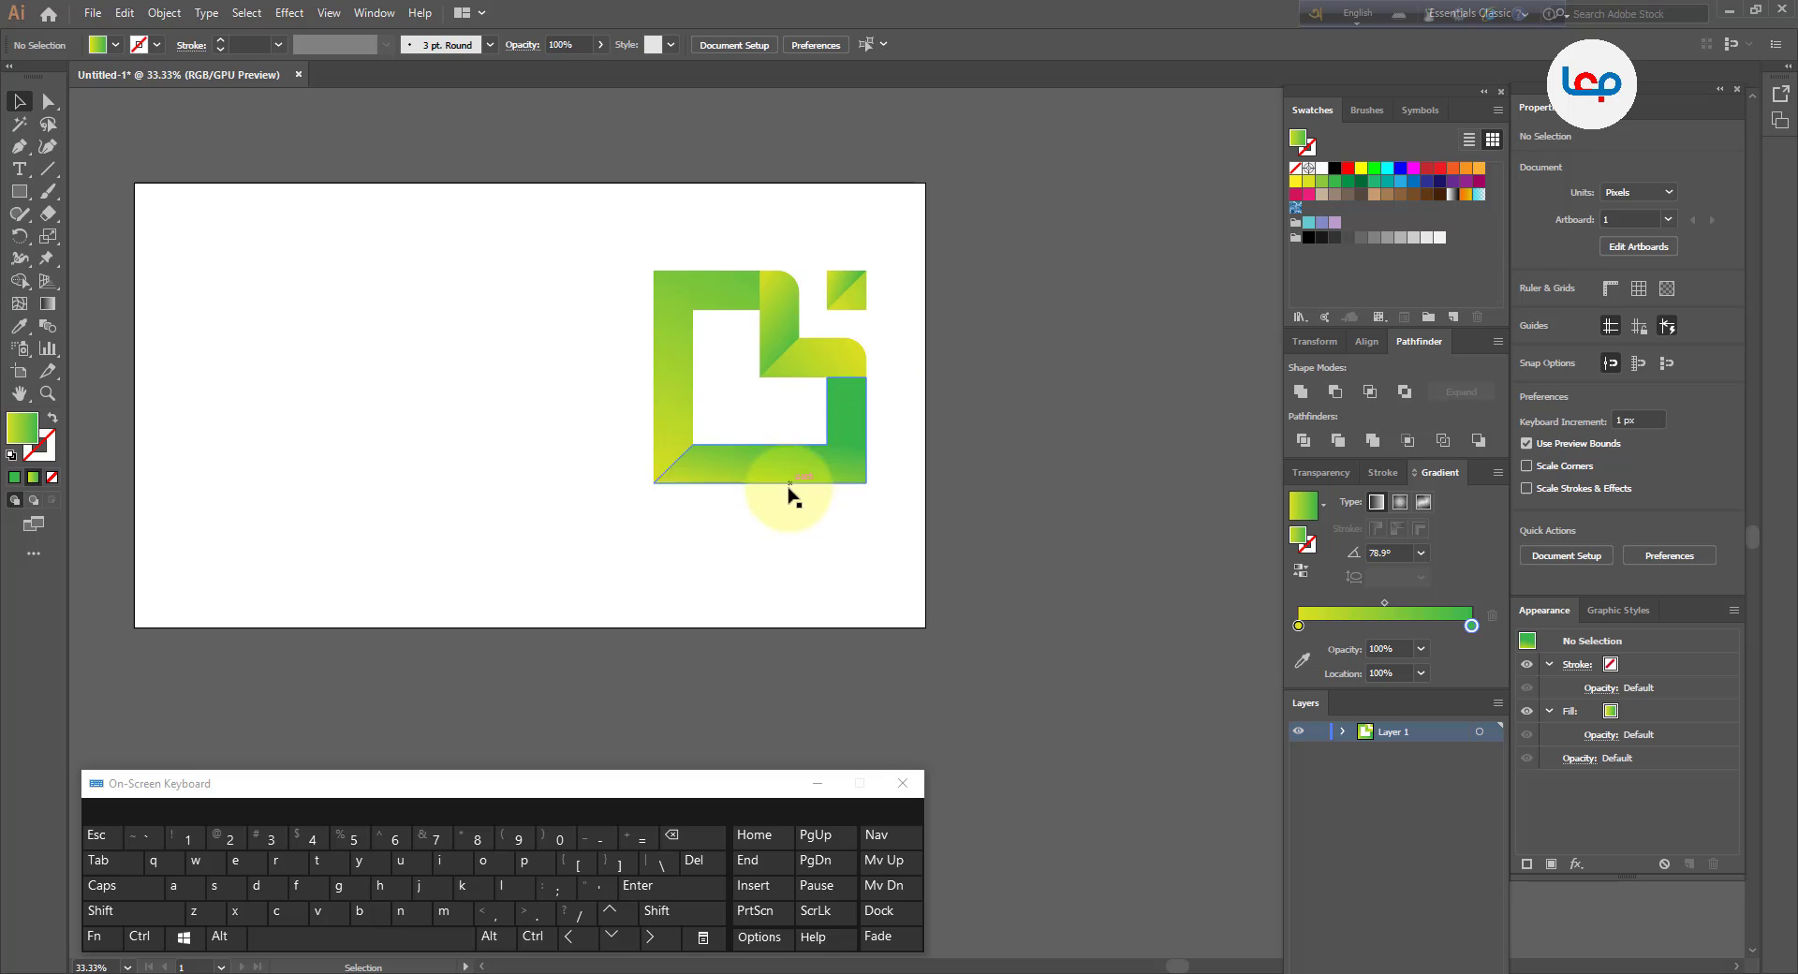
# Apply a black Multiply drop shadow to the grouped logo with 2 px X offset, 0 px Y offset and 5 px blur
pyautogui.click(698, 292)
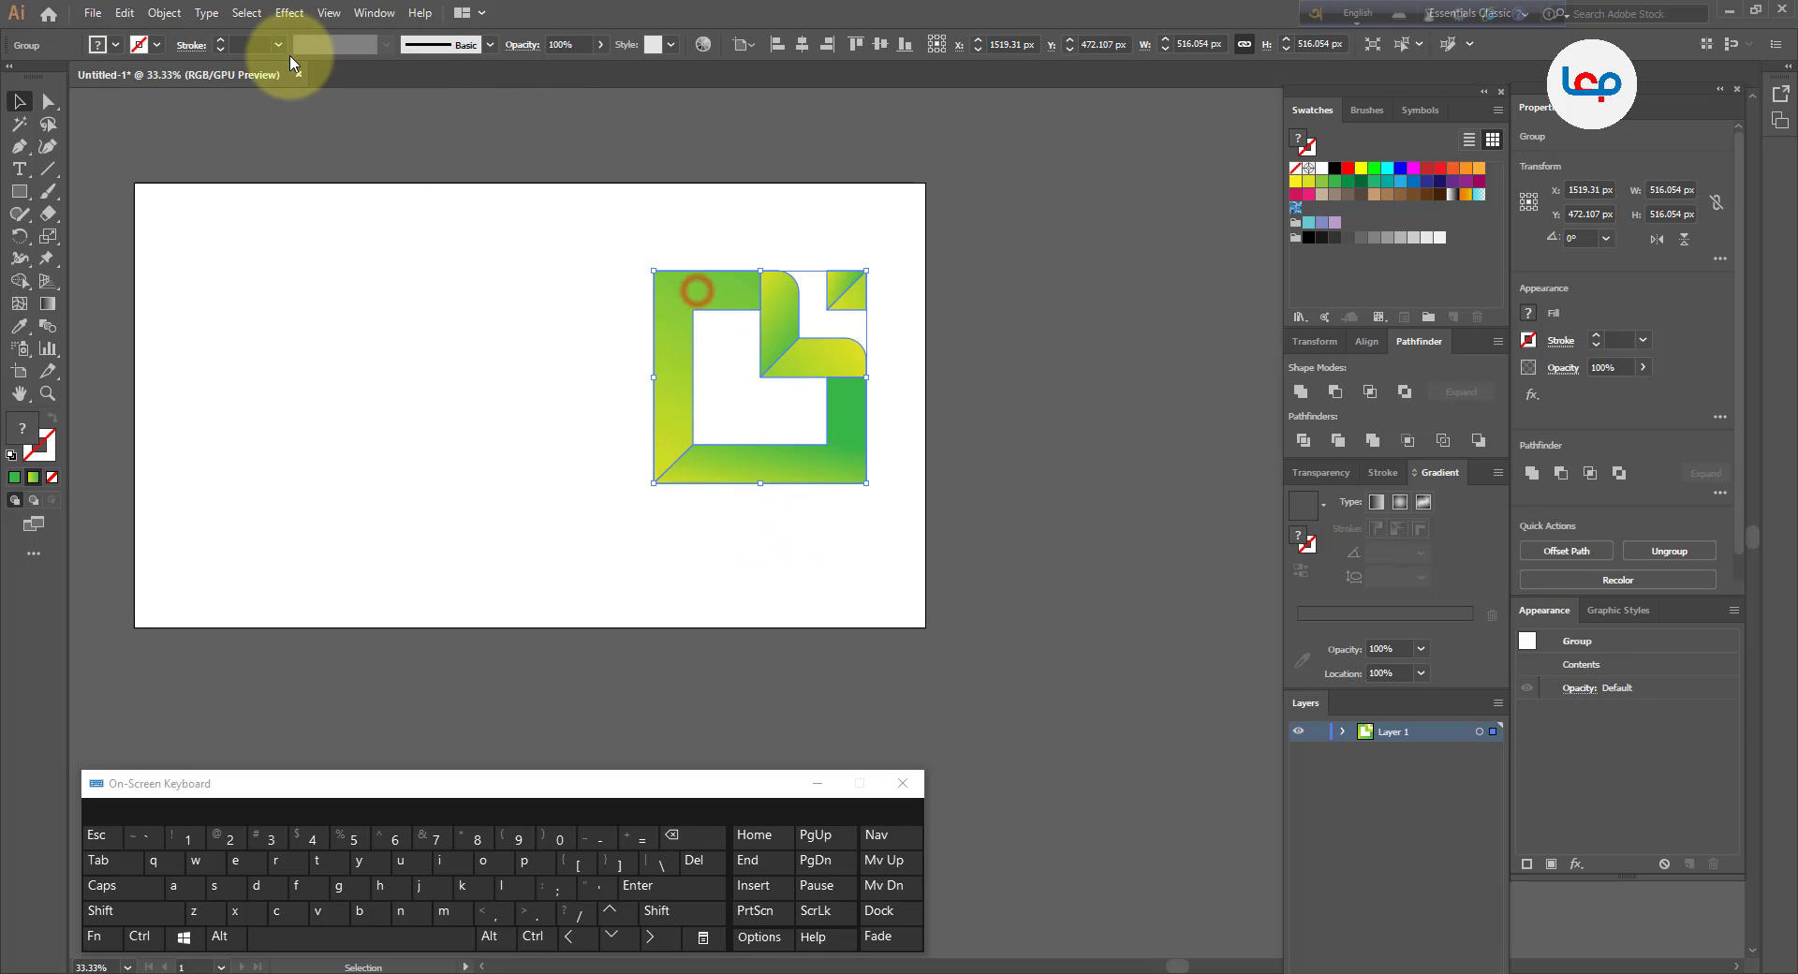
pyautogui.click(289, 12)
pyautogui.moveTo(440, 241)
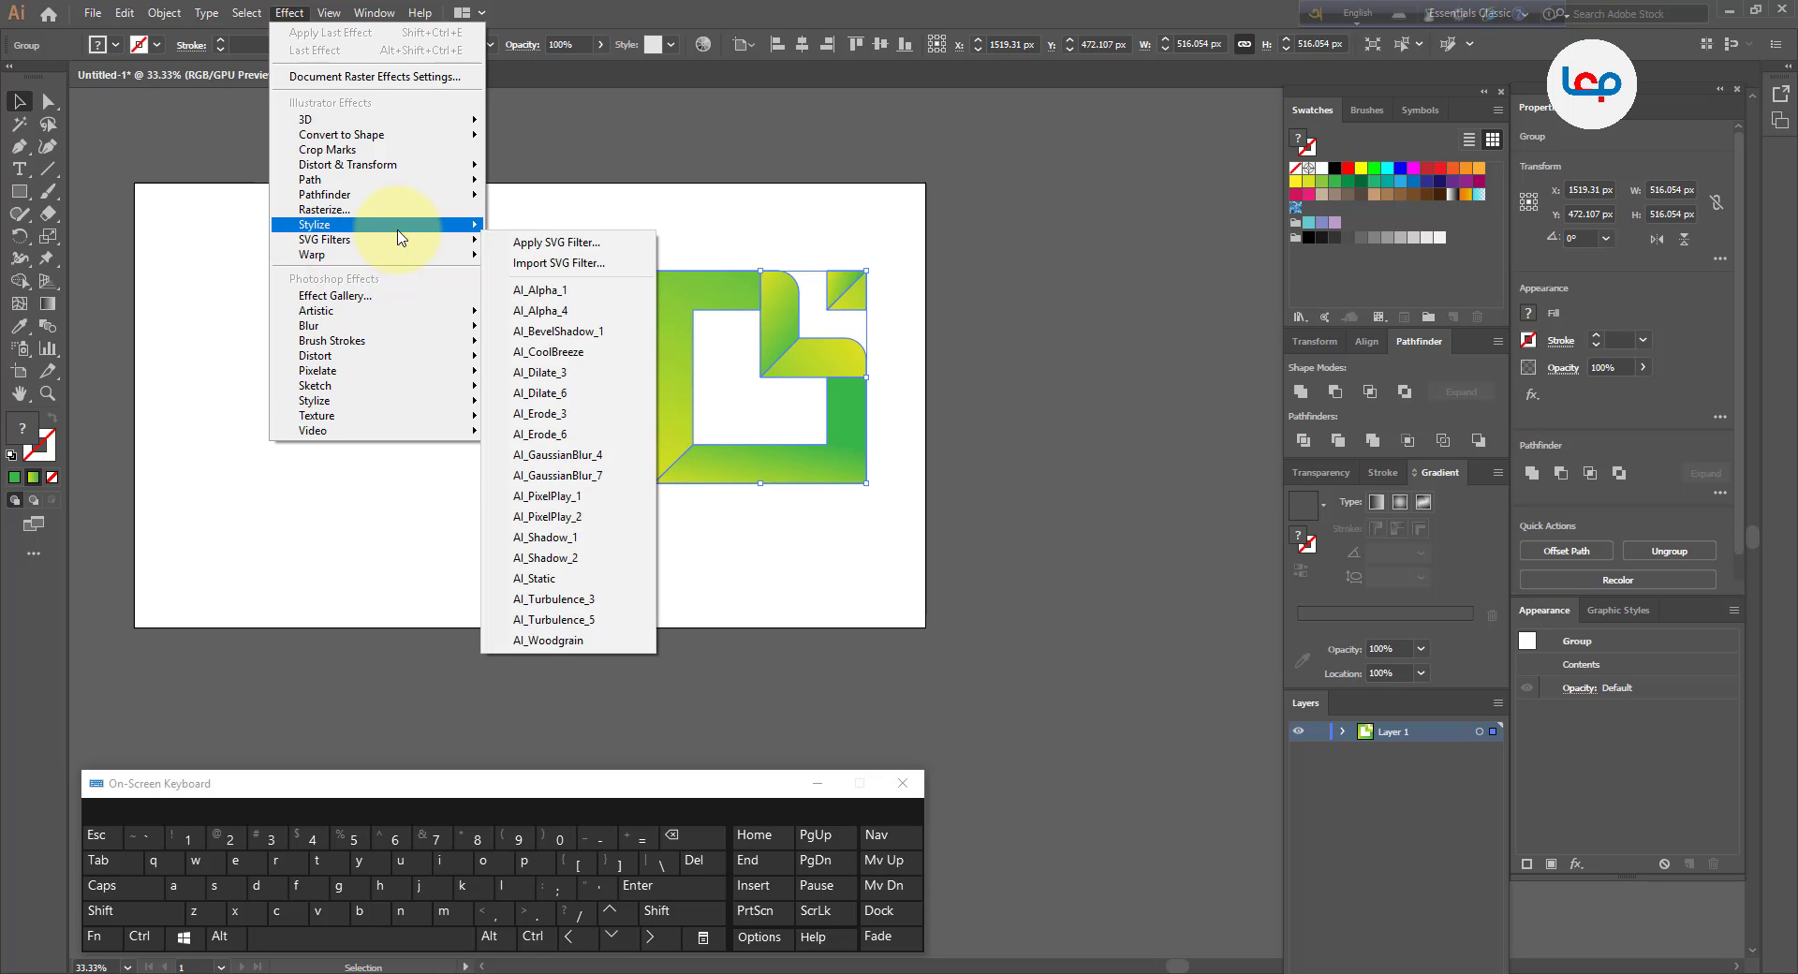
pyautogui.click(547, 226)
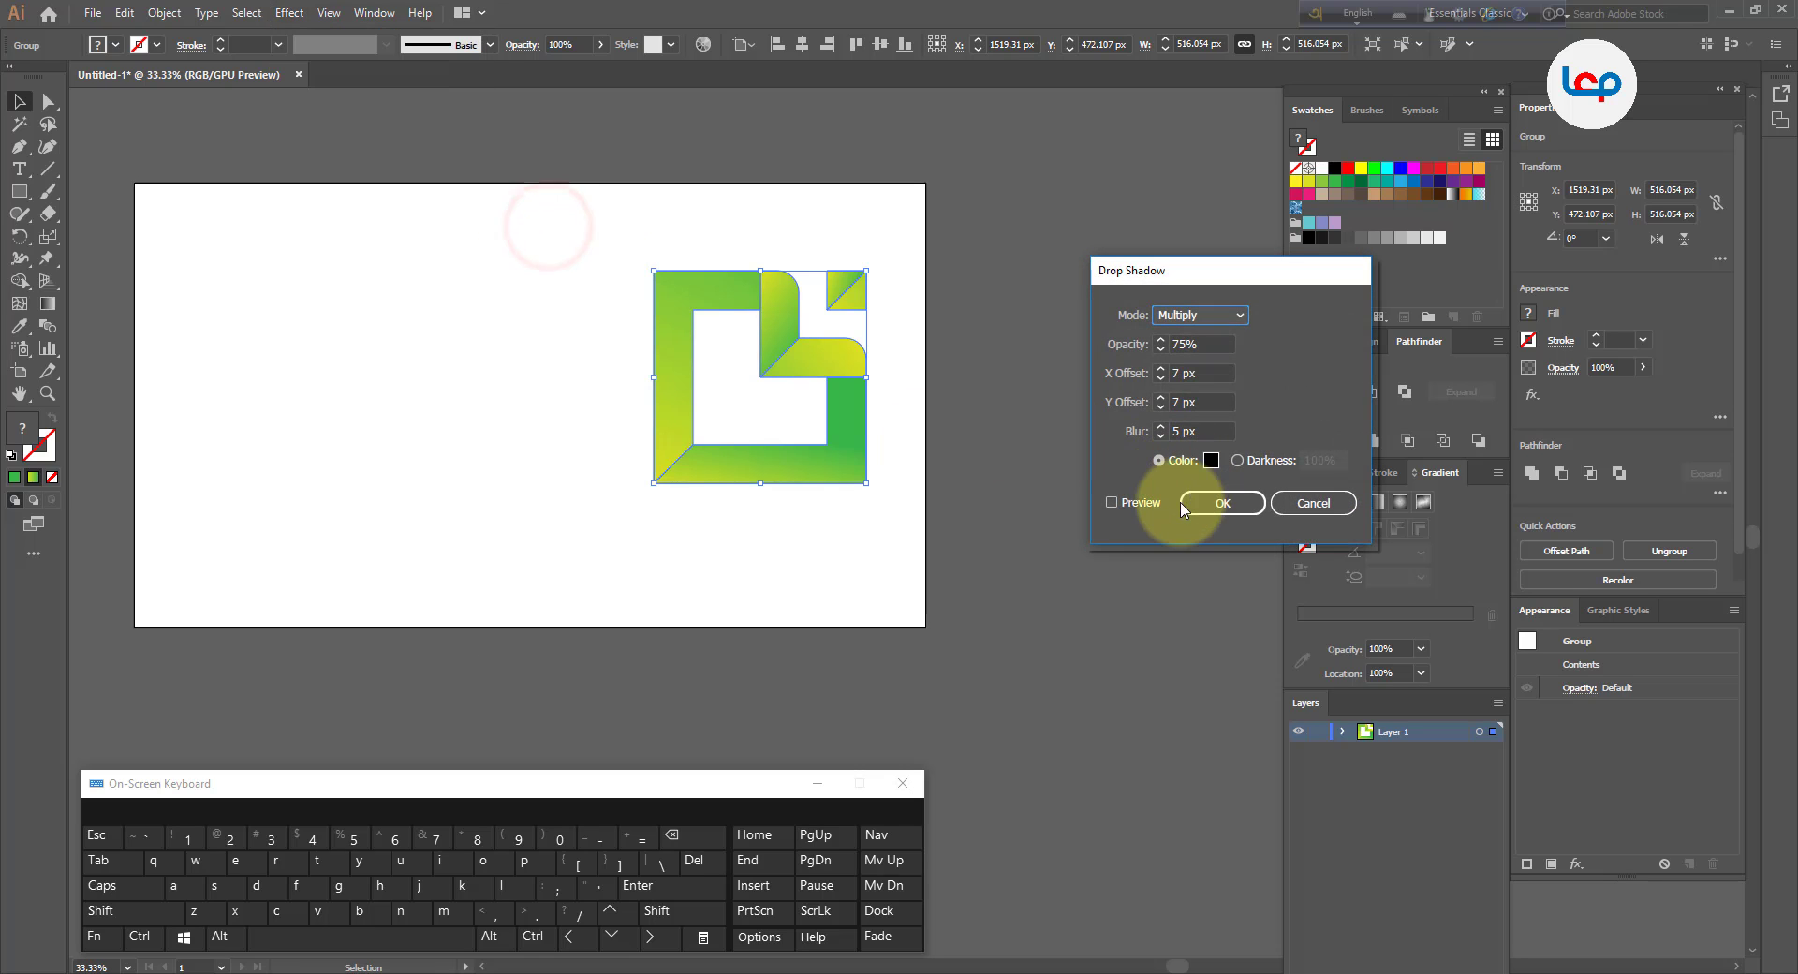
pyautogui.click(1144, 503)
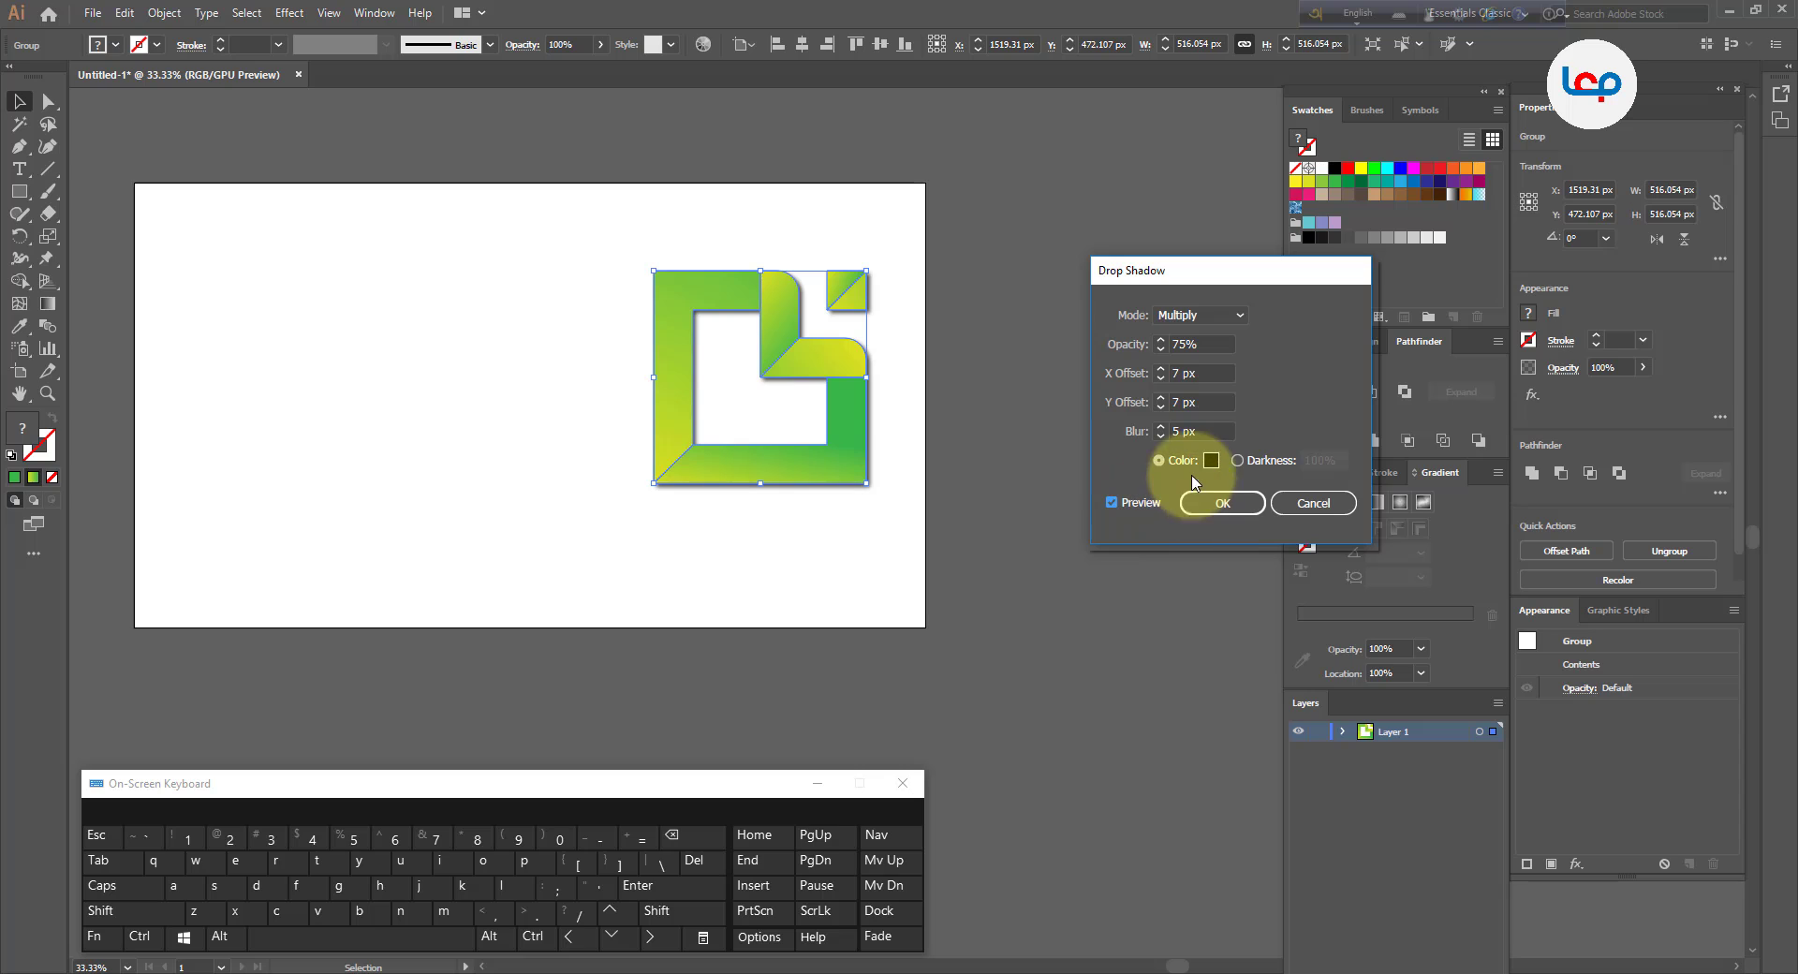
pyautogui.scroll(-4, 1177, 430)
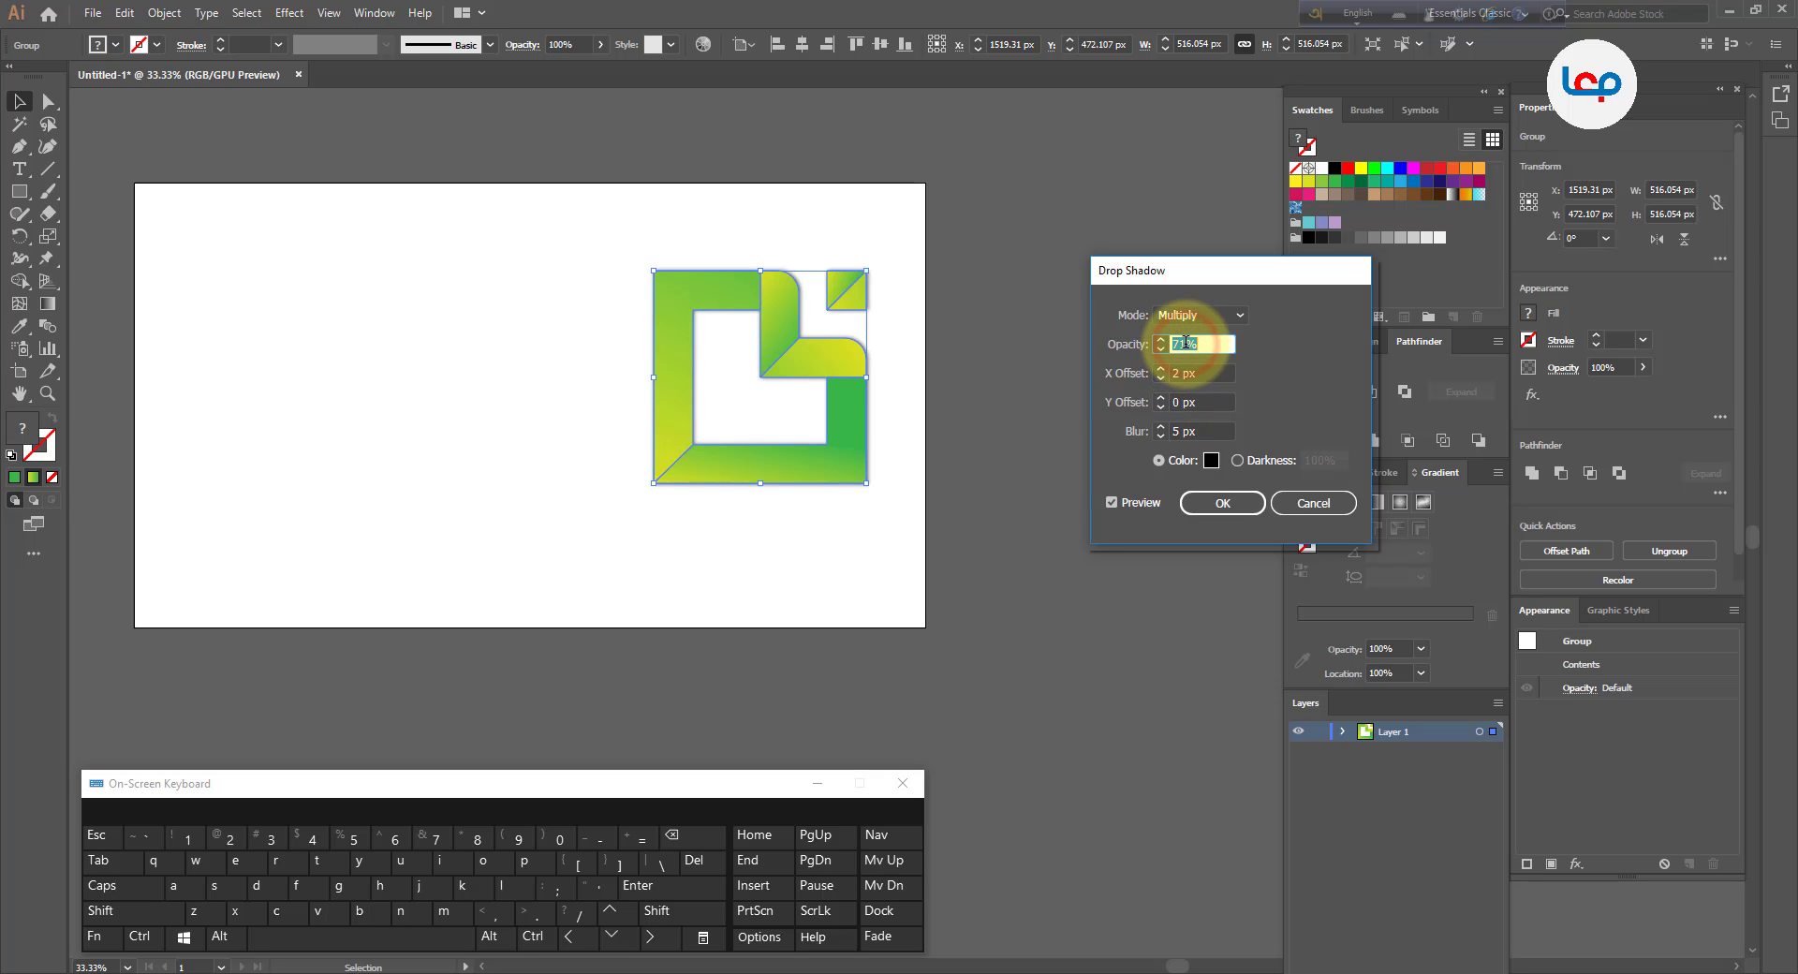
pyautogui.click(1222, 503)
pyautogui.click(970, 594)
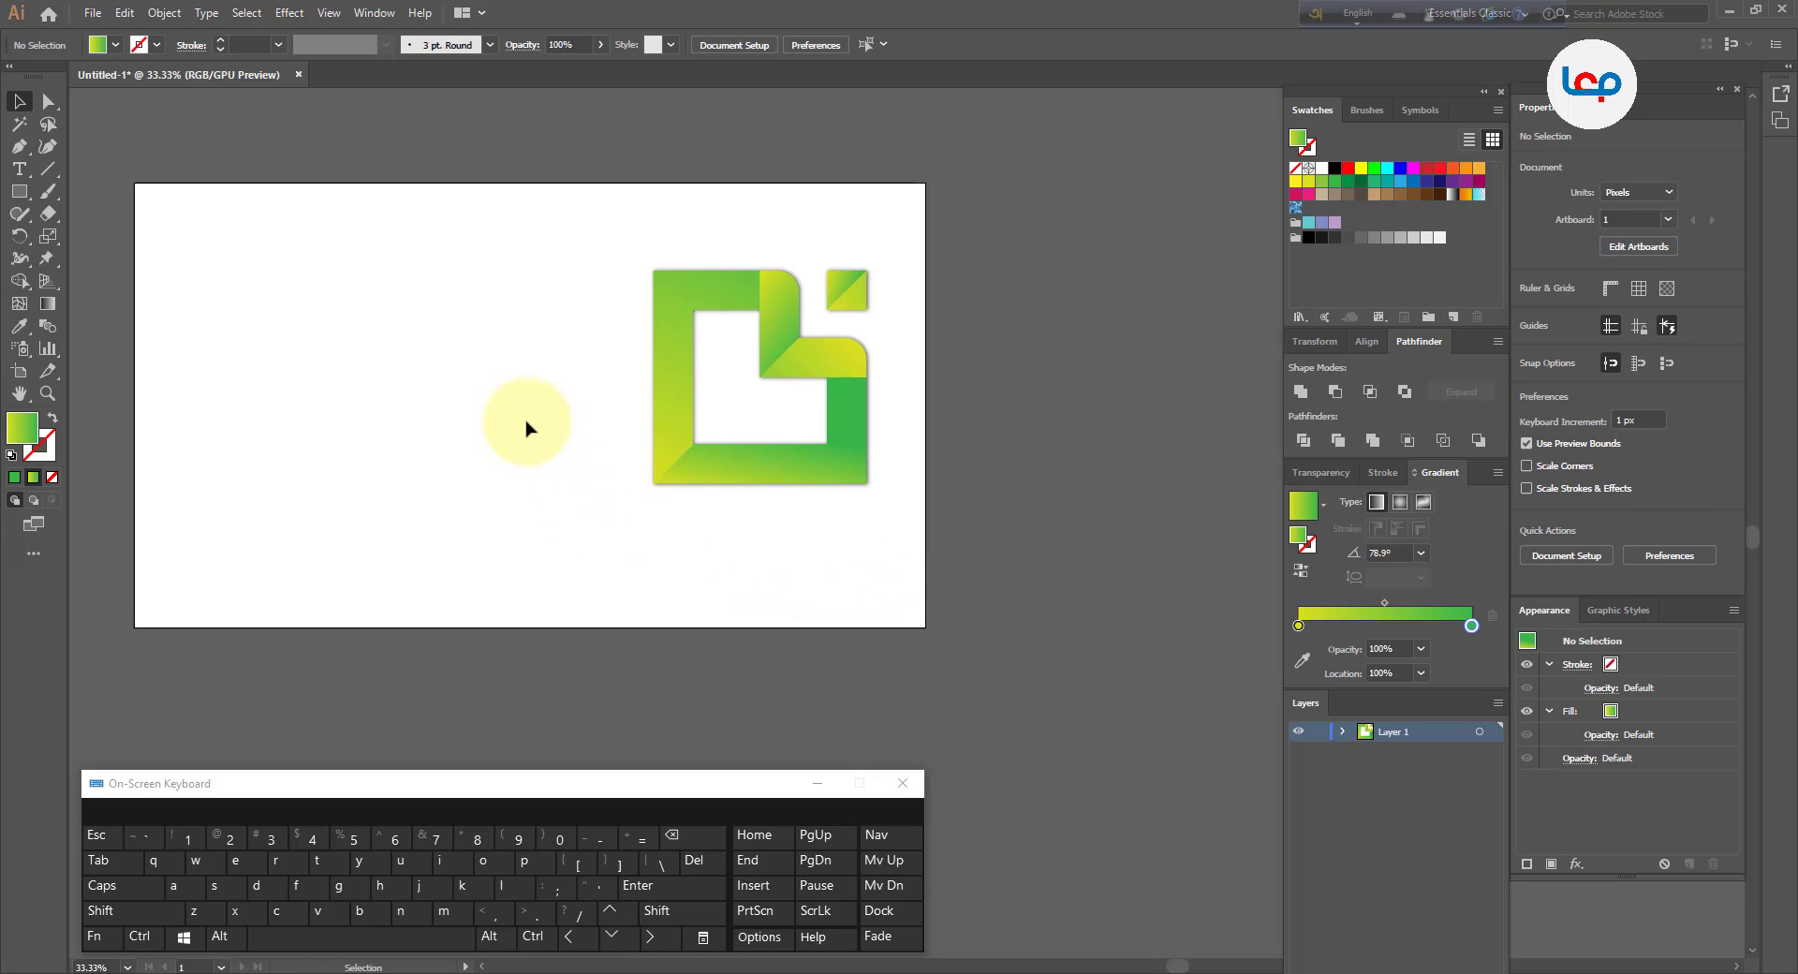
pyautogui.scroll(2, 823, 334)
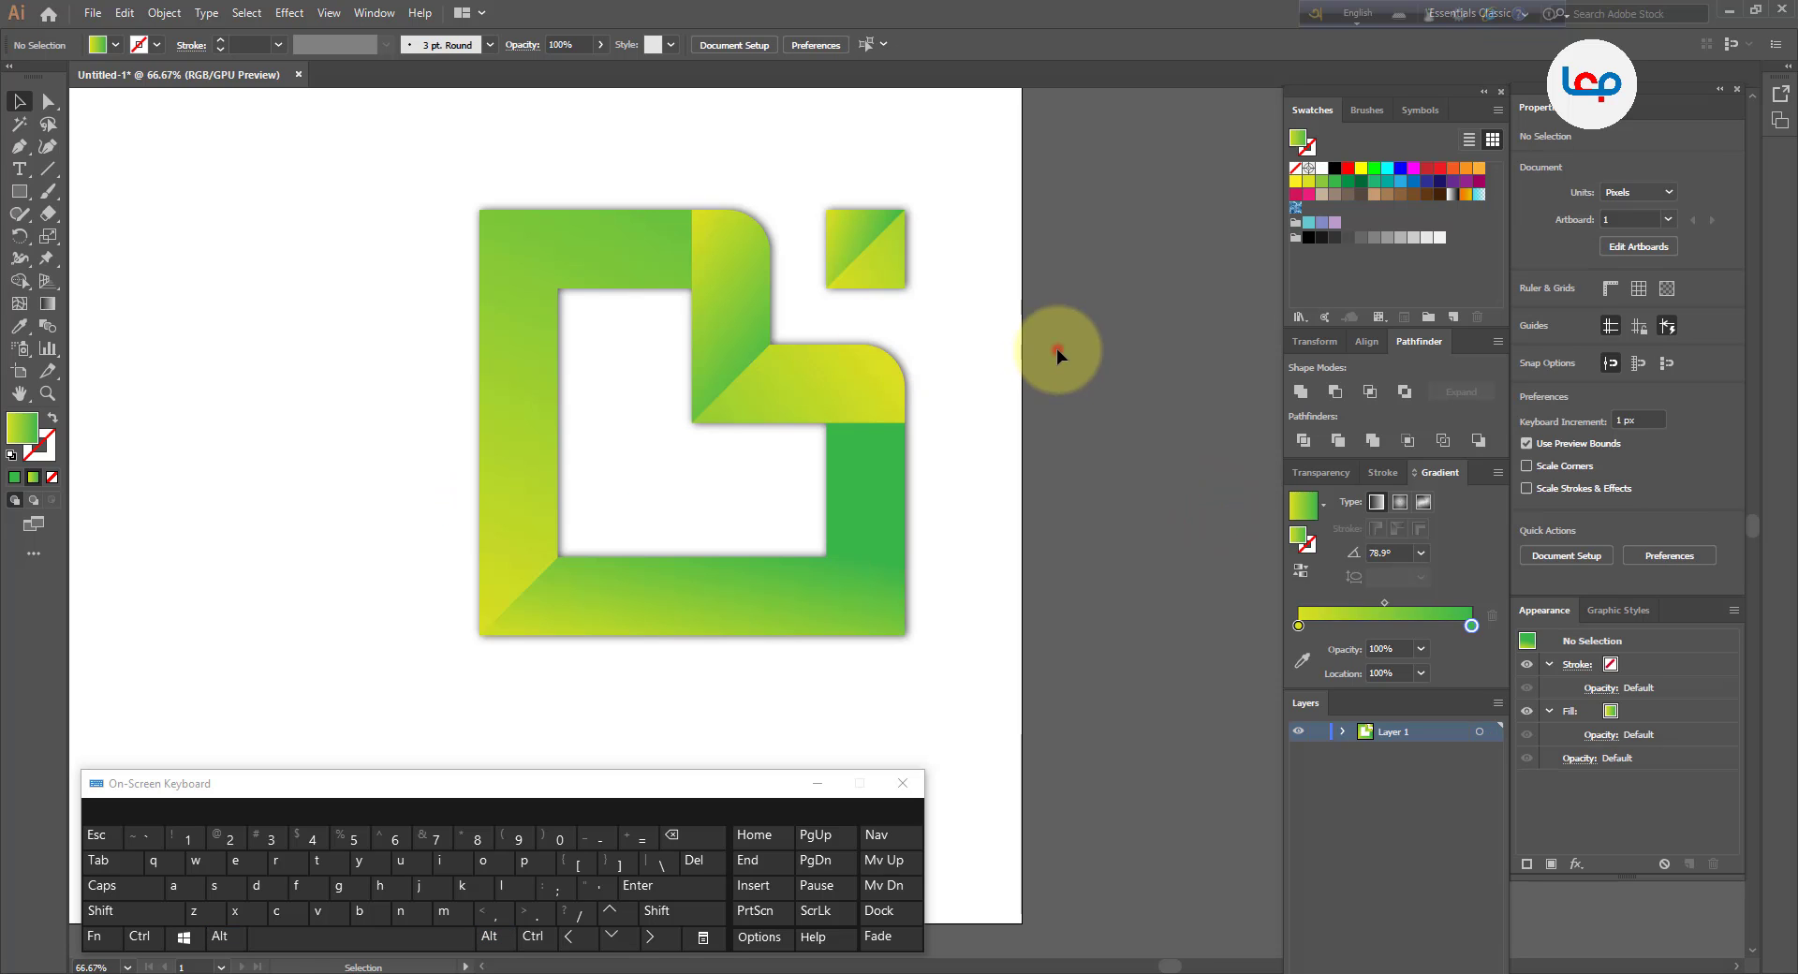